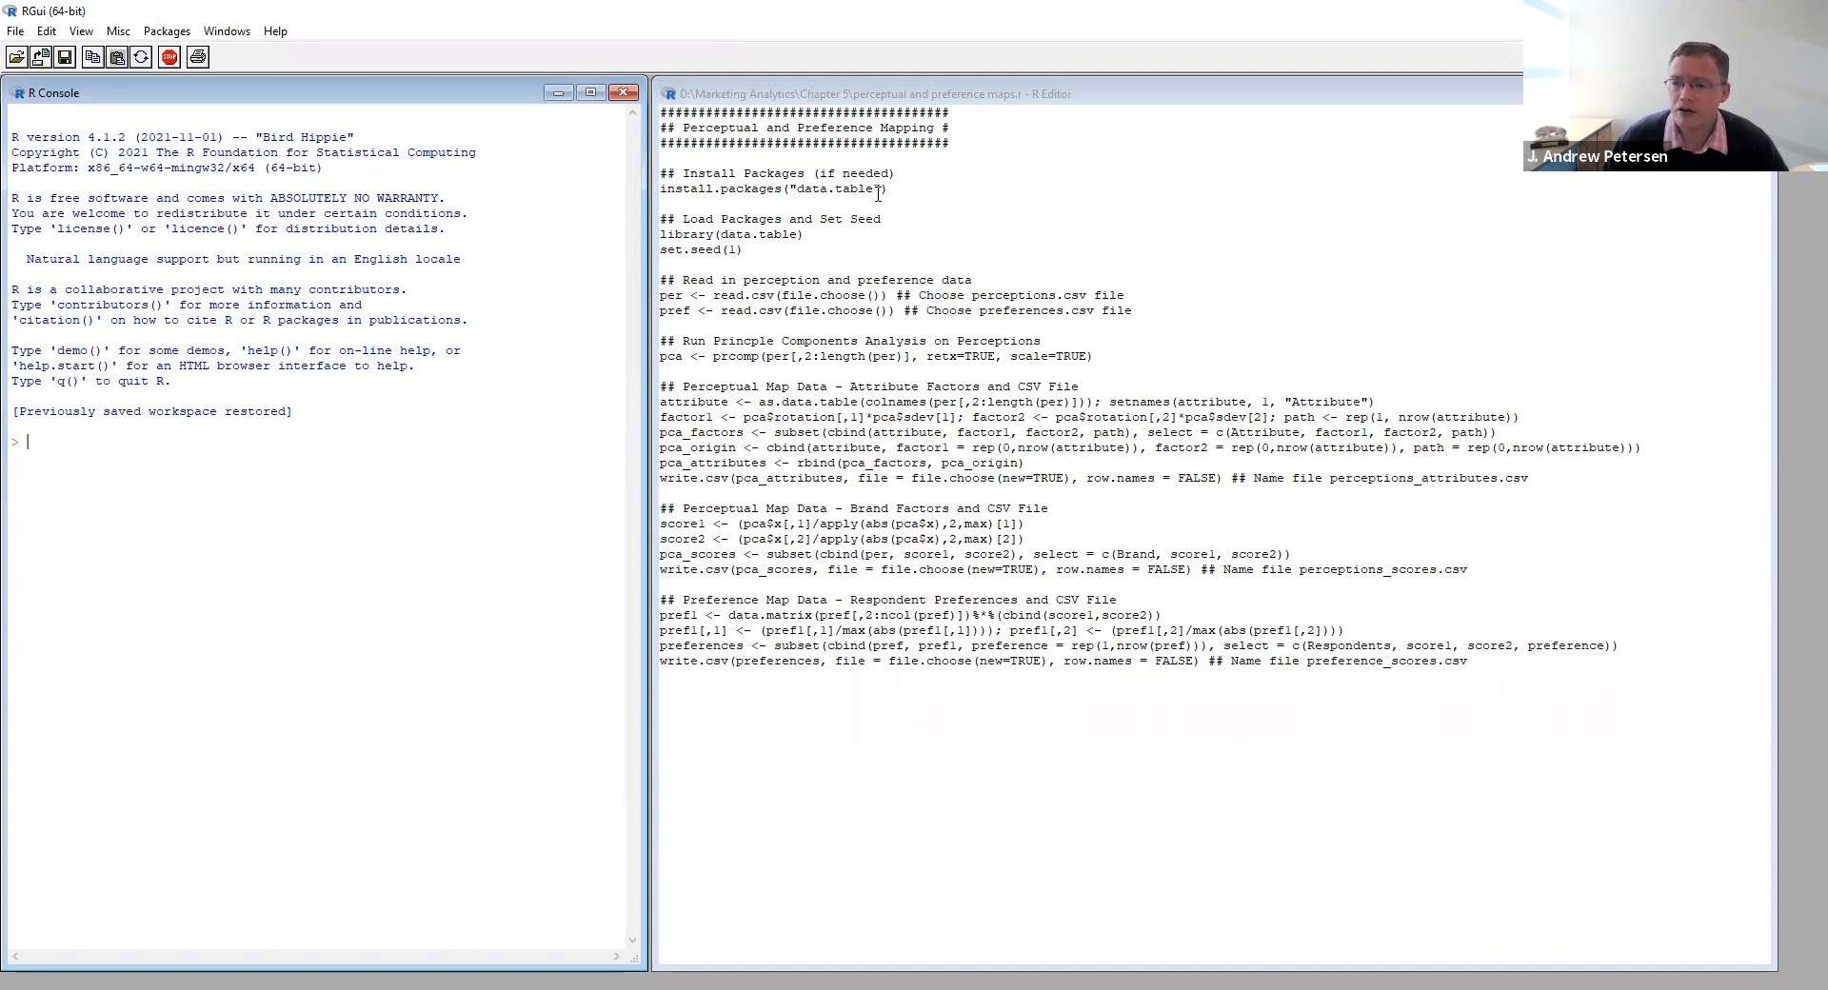
- Run the script line that installs the data.table package, using the 0-Cloud CRAN mirror
drag(909, 194, 663, 185)
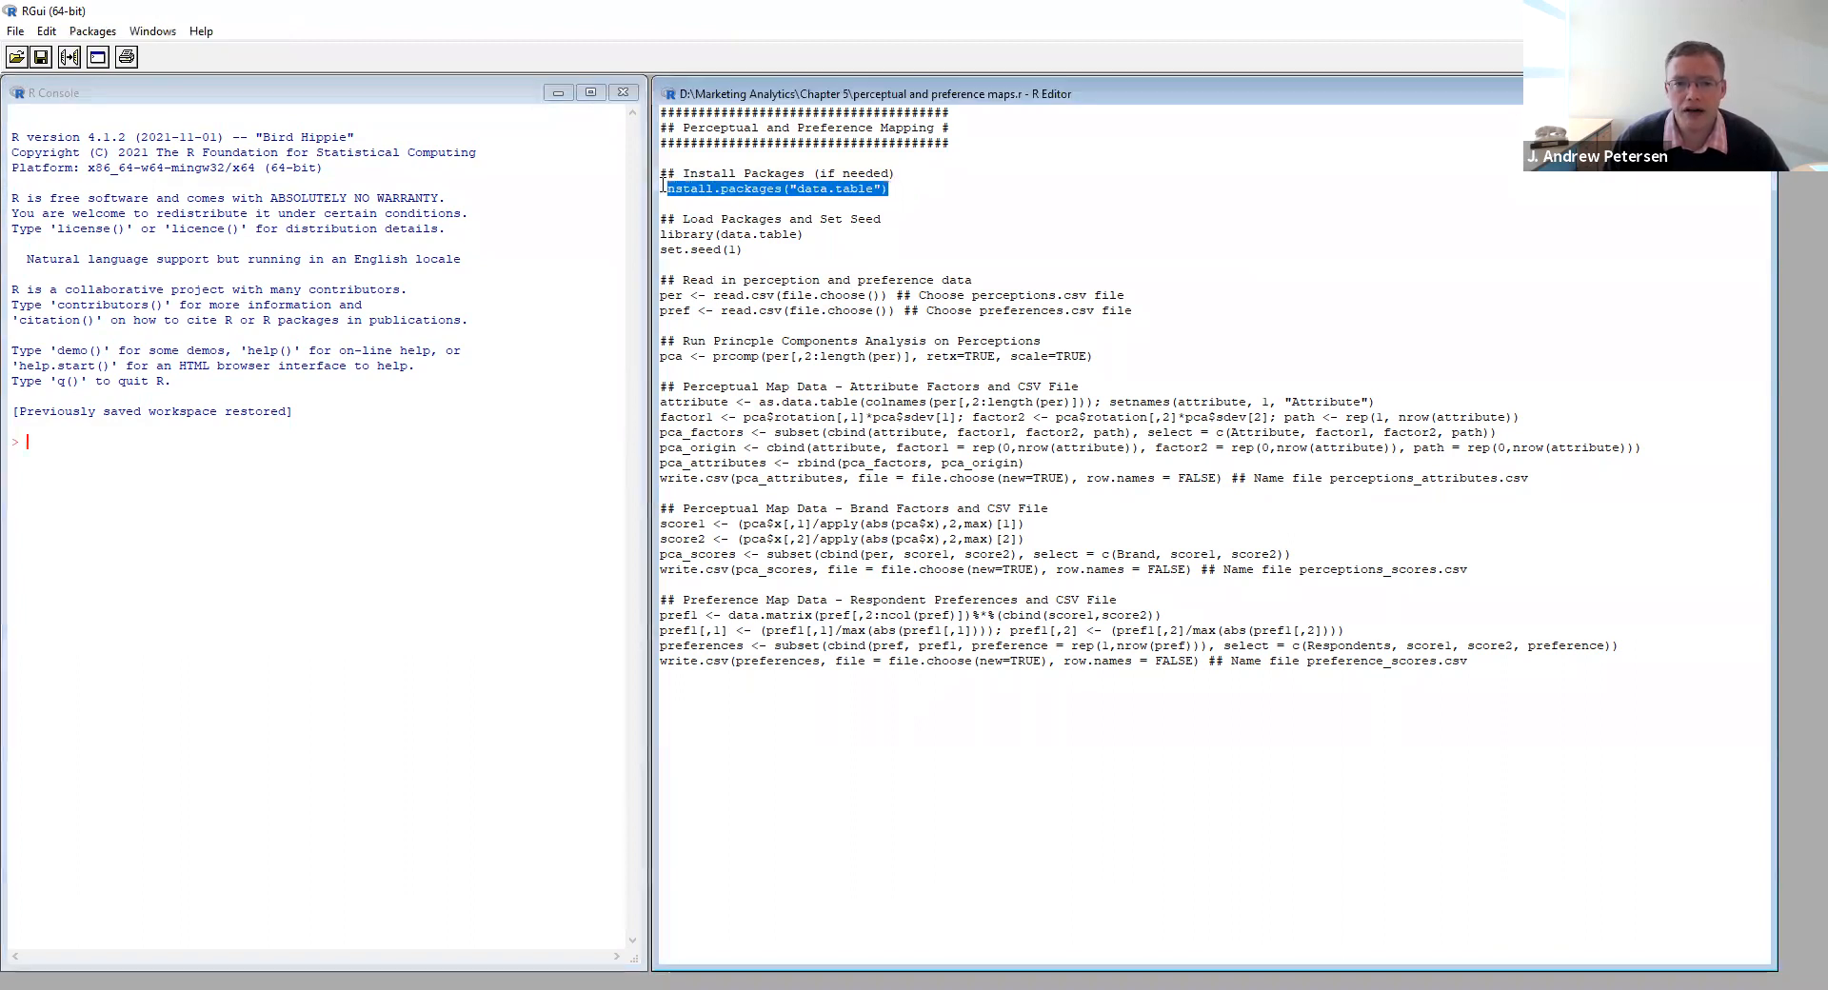
click(70, 57)
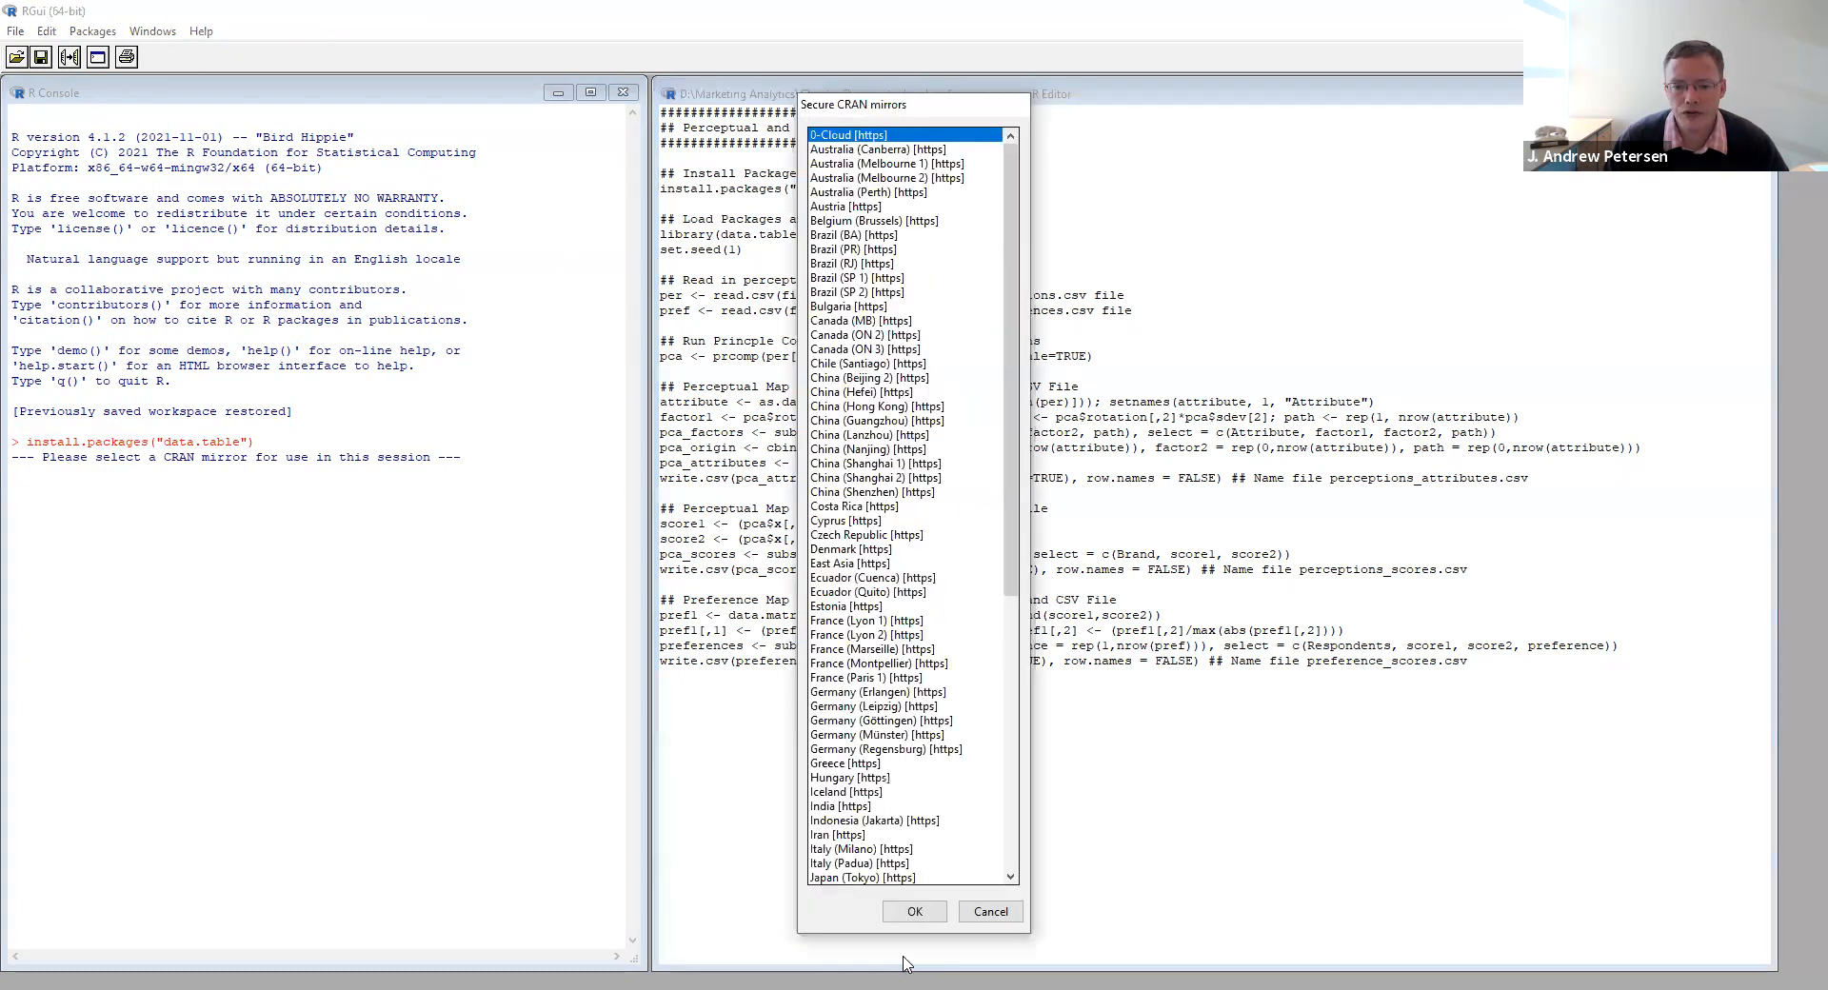
click(914, 912)
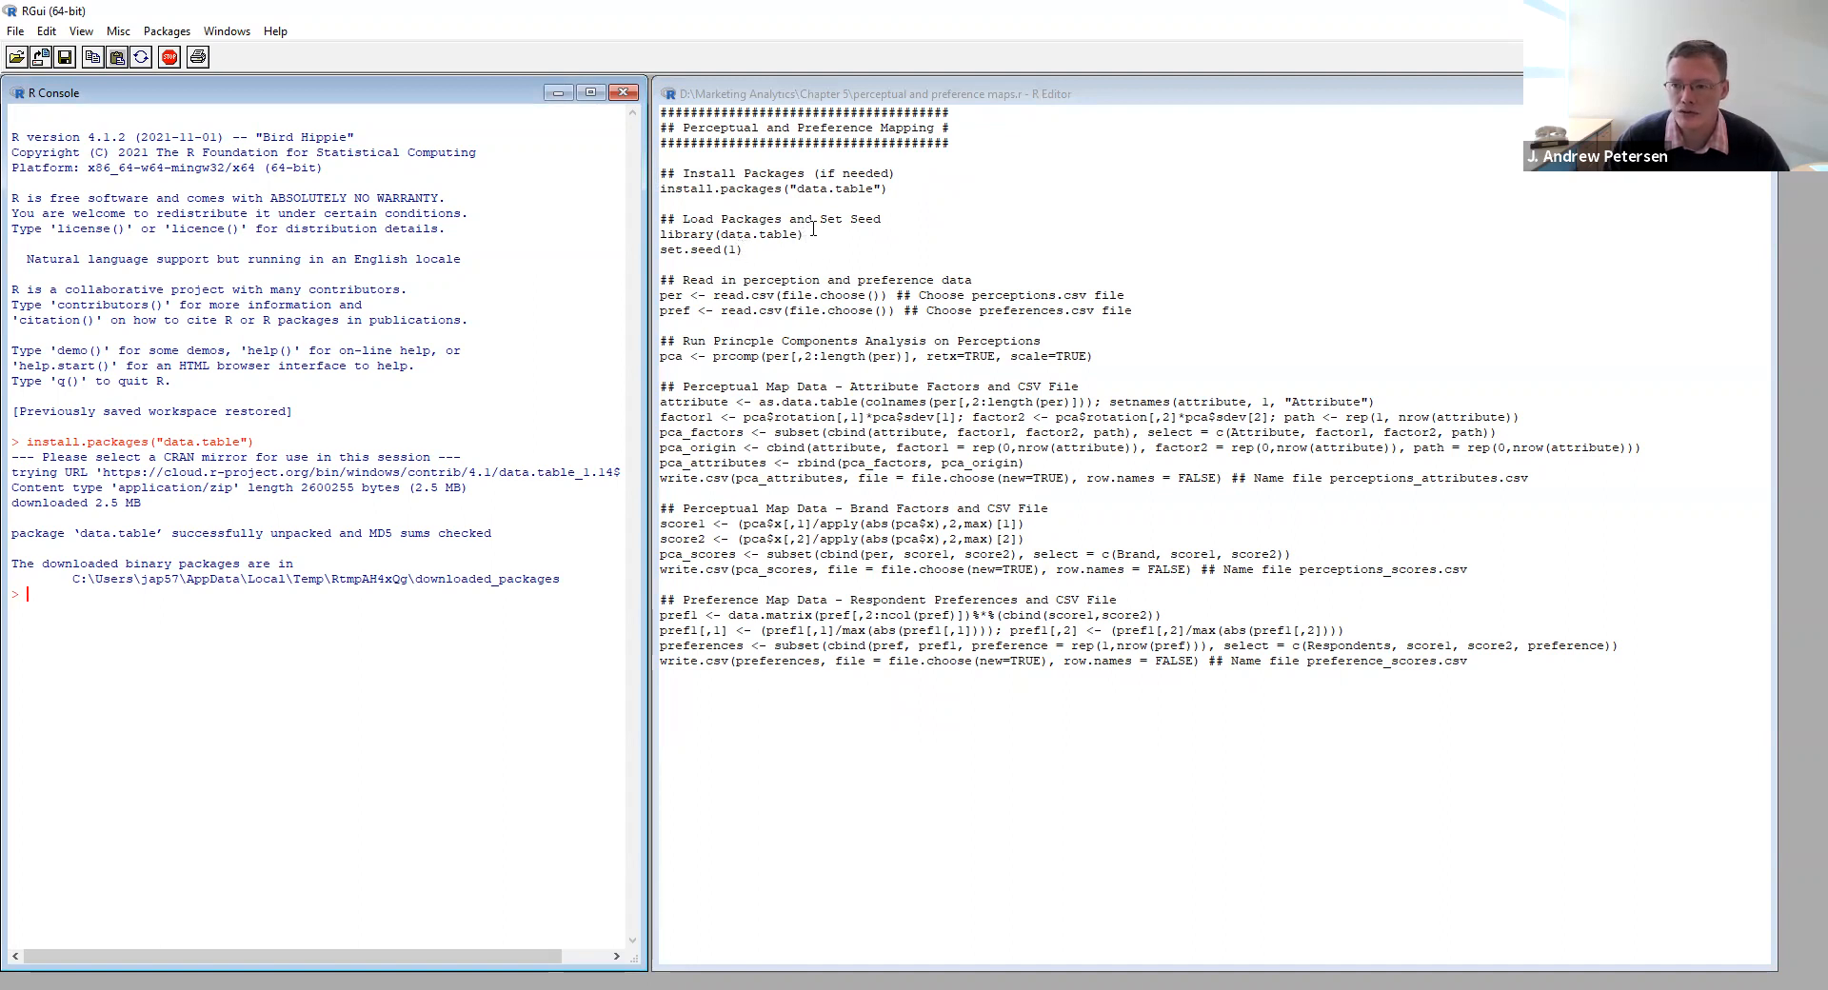
- Run the script lines that load the data.table library and set the seed to 1
click(764, 251)
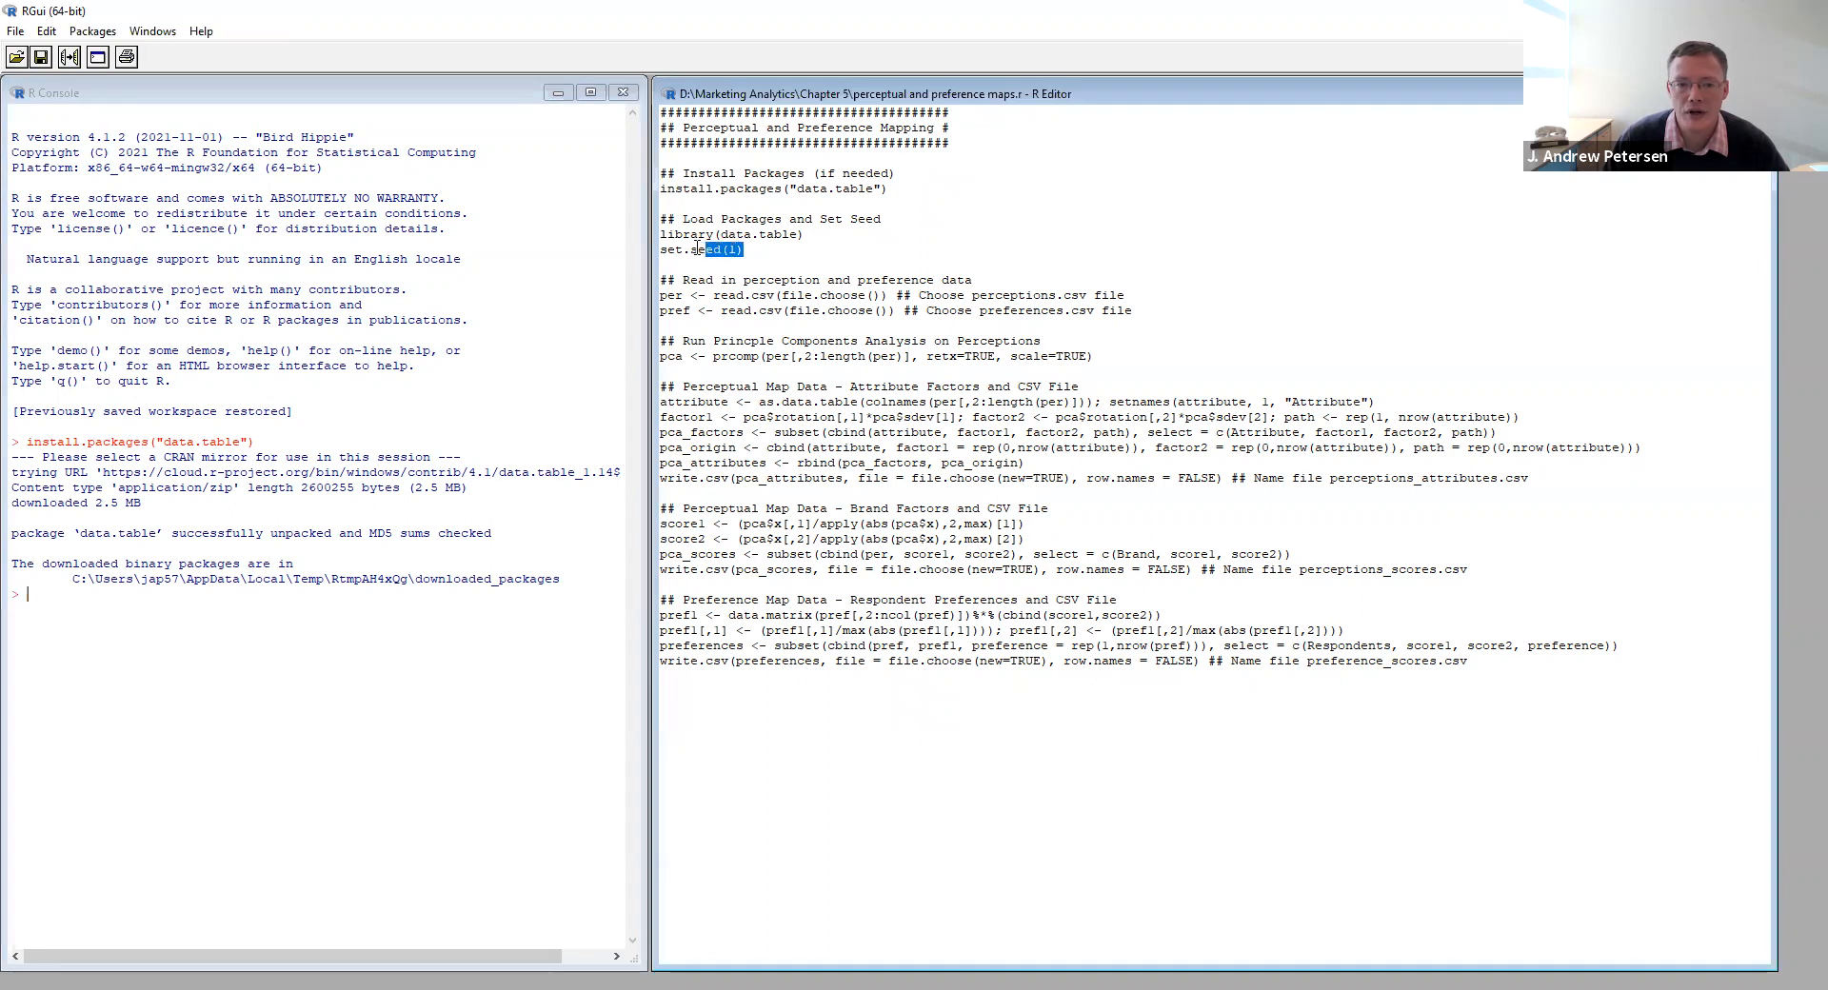
drag(743, 249, 657, 234)
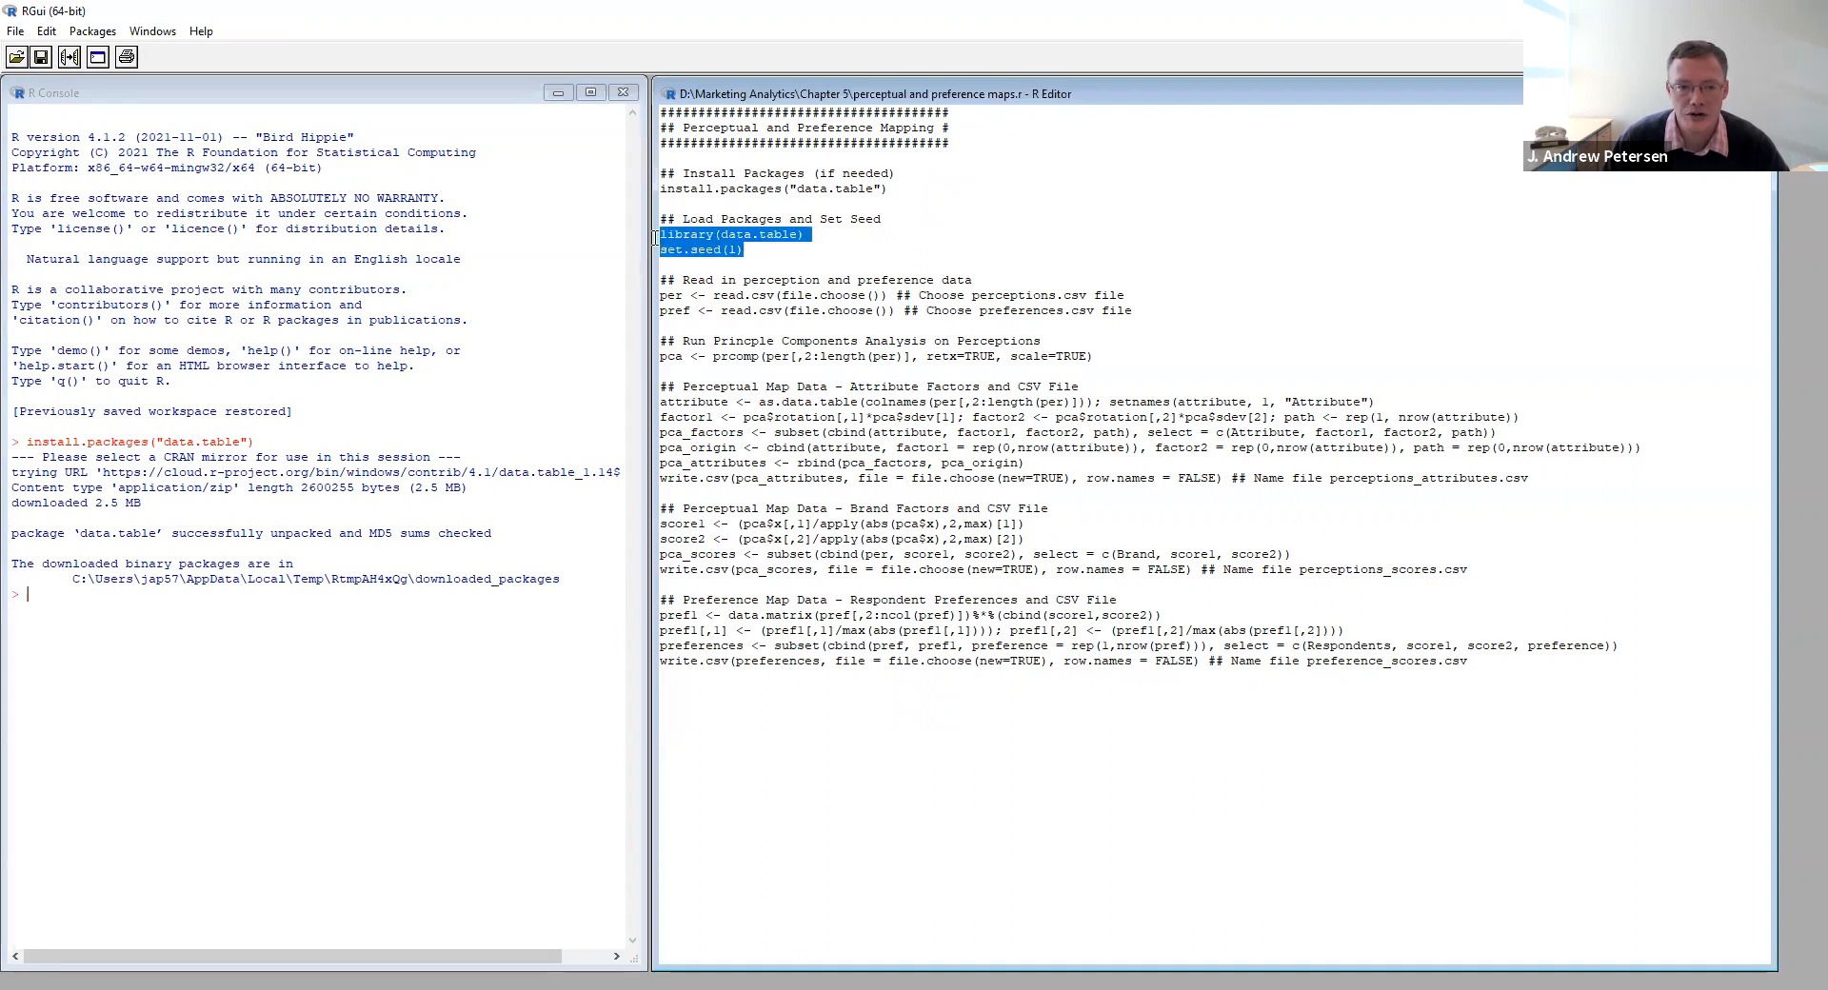
click(70, 57)
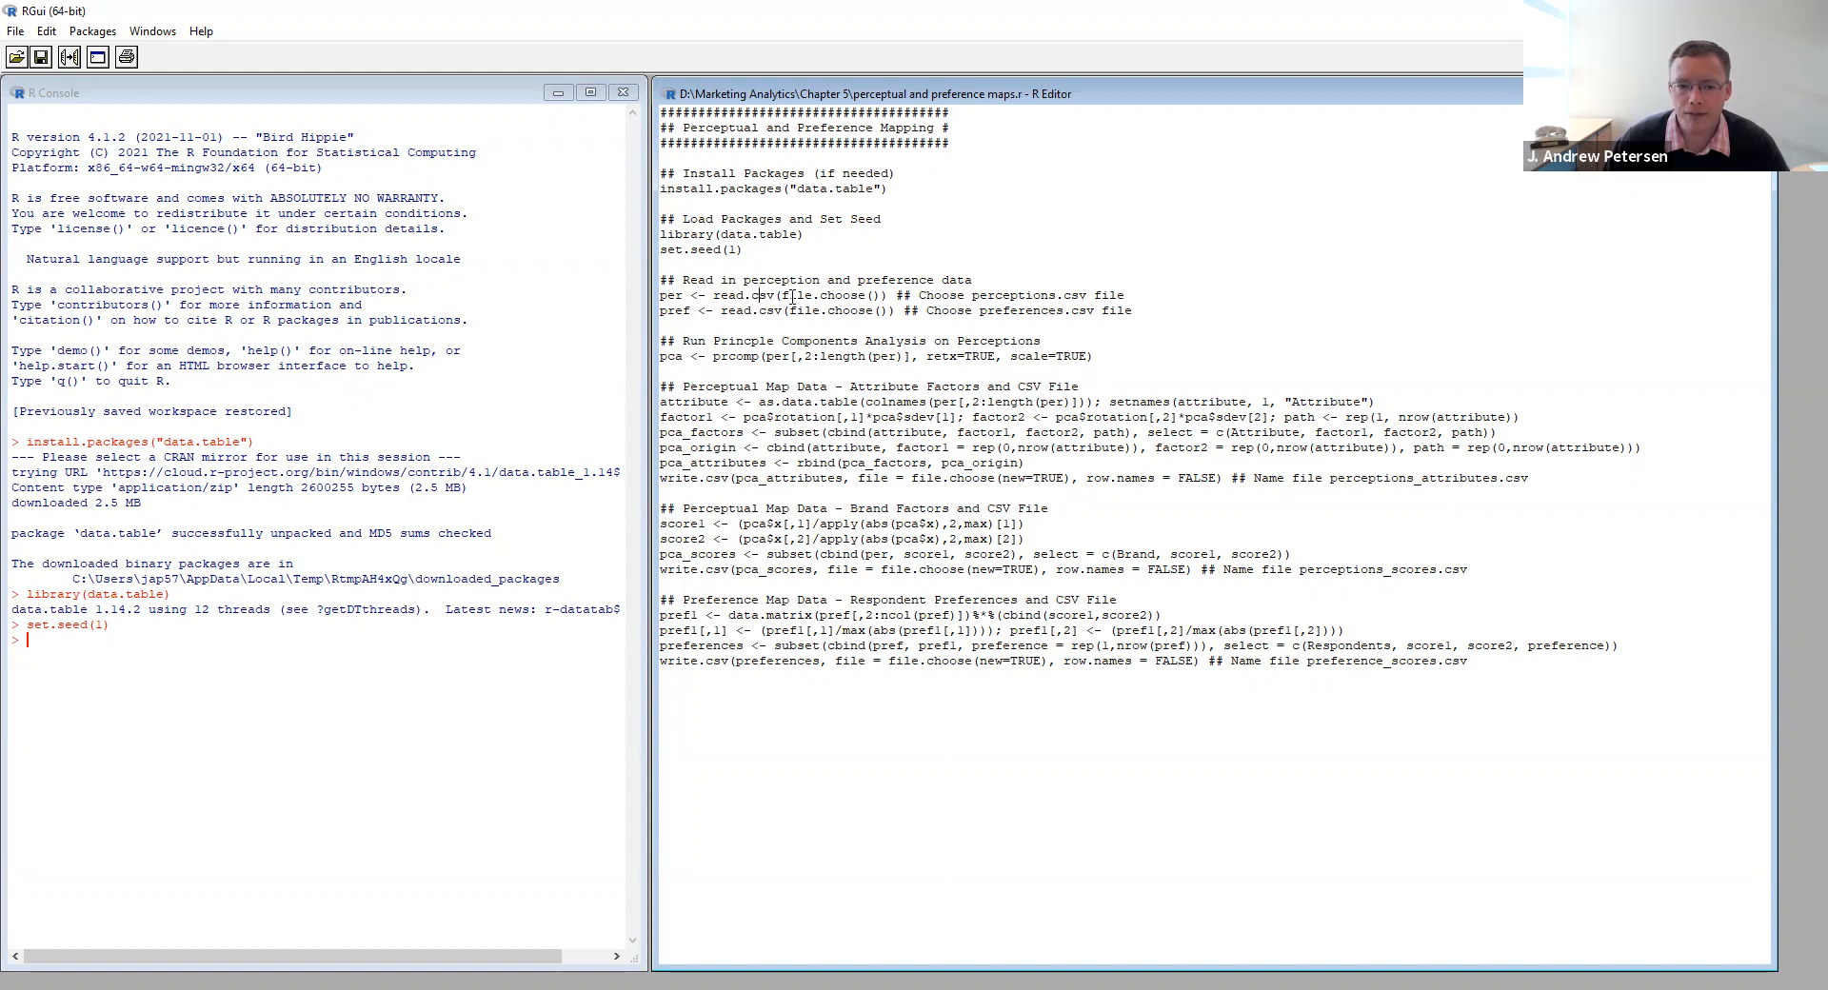
- Run the script line that reads the perception data into per, choosing perceptions.csv from the Chapter 5 folder
drag(1121, 296, 660, 297)
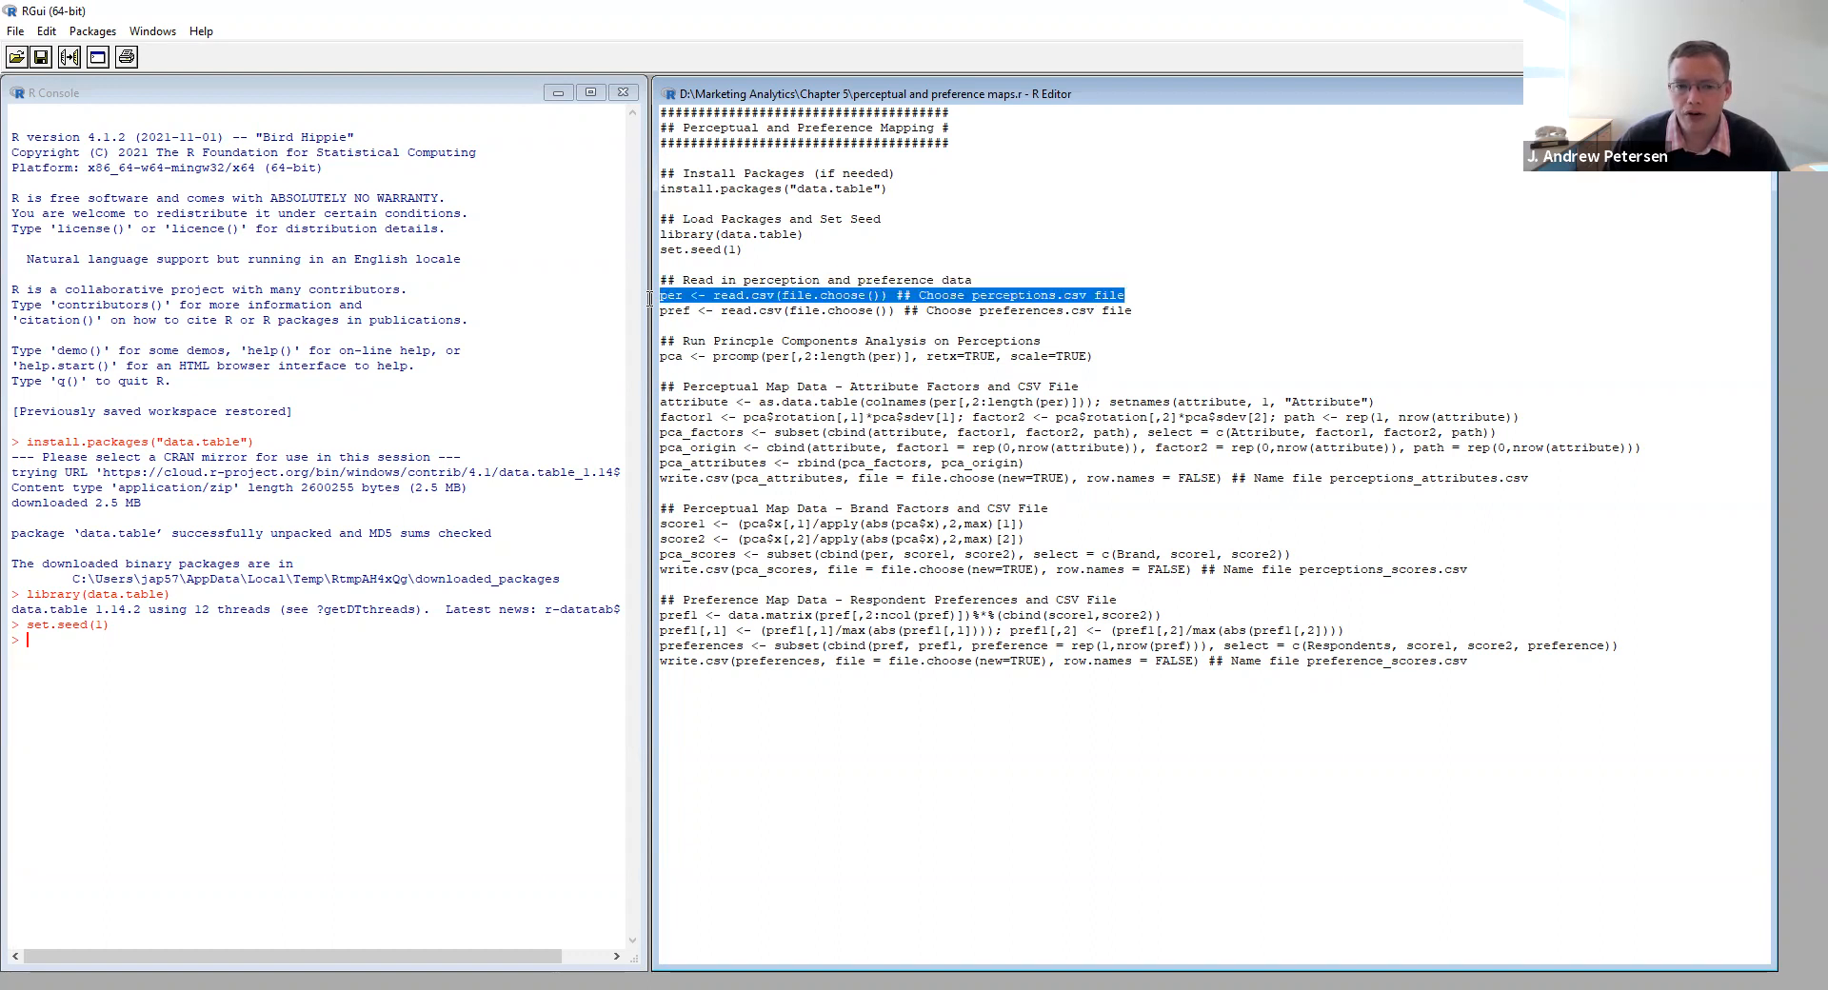
click(69, 57)
double_click(733, 609)
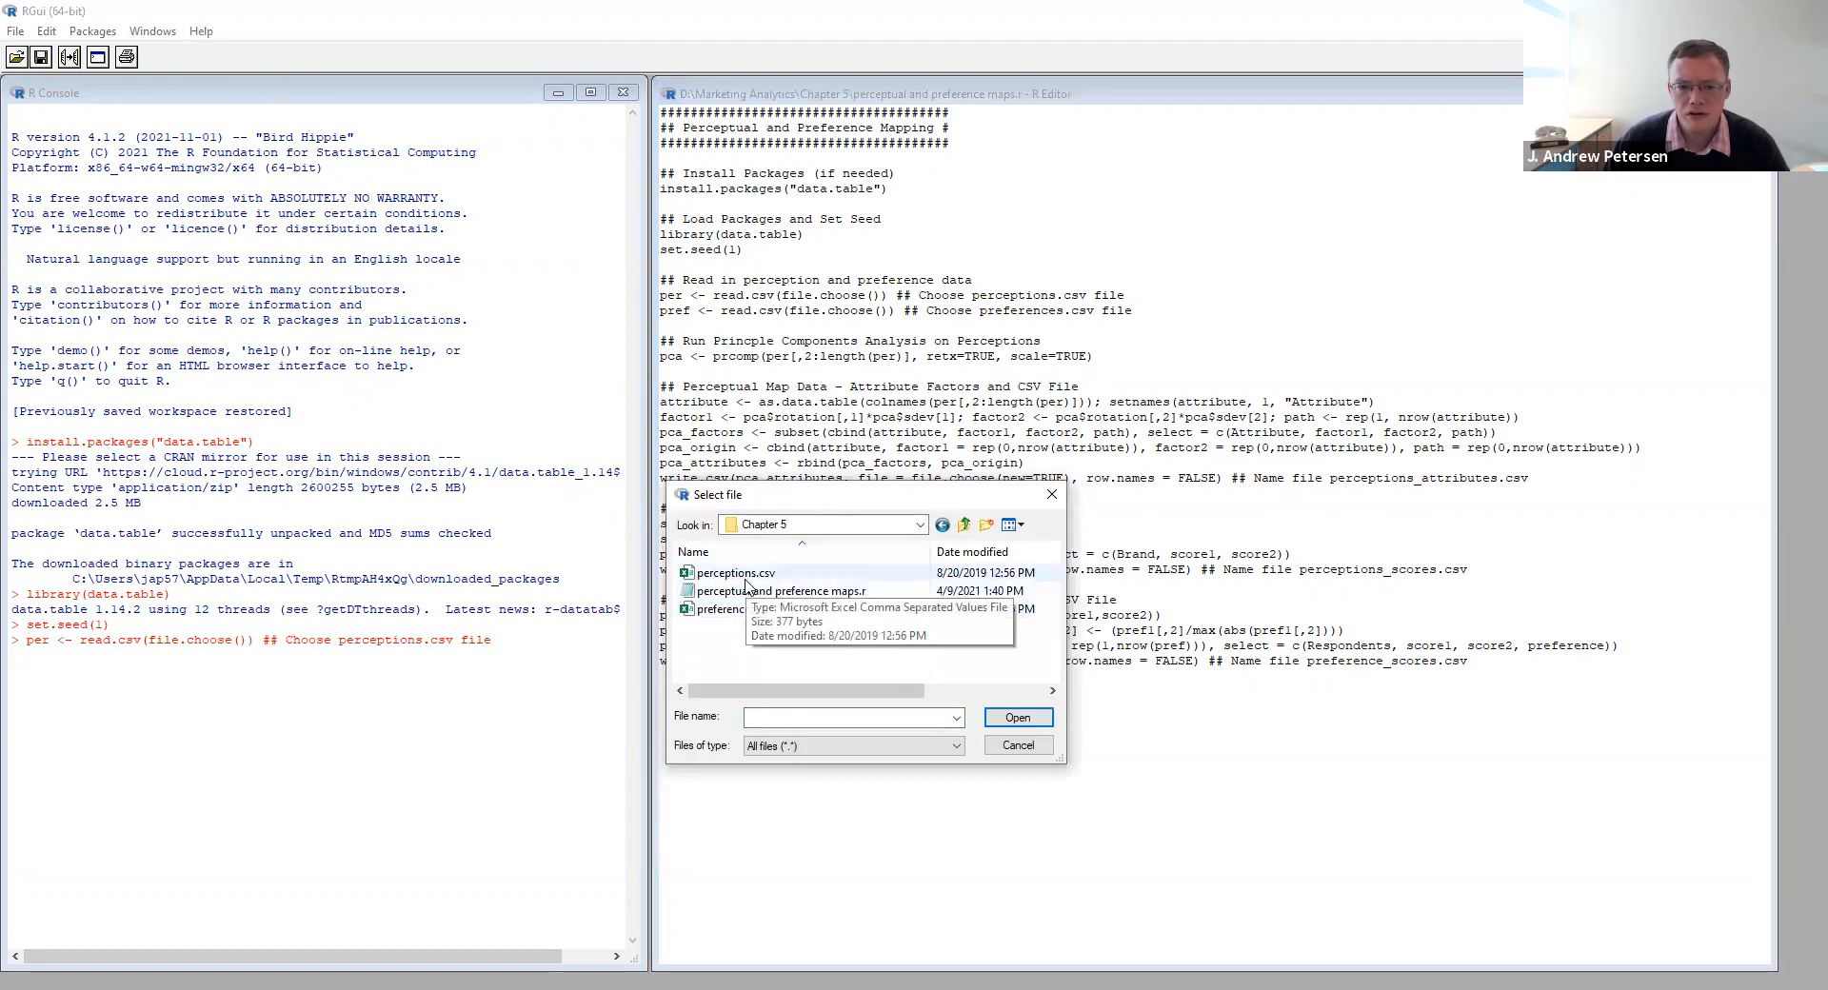
click(738, 573)
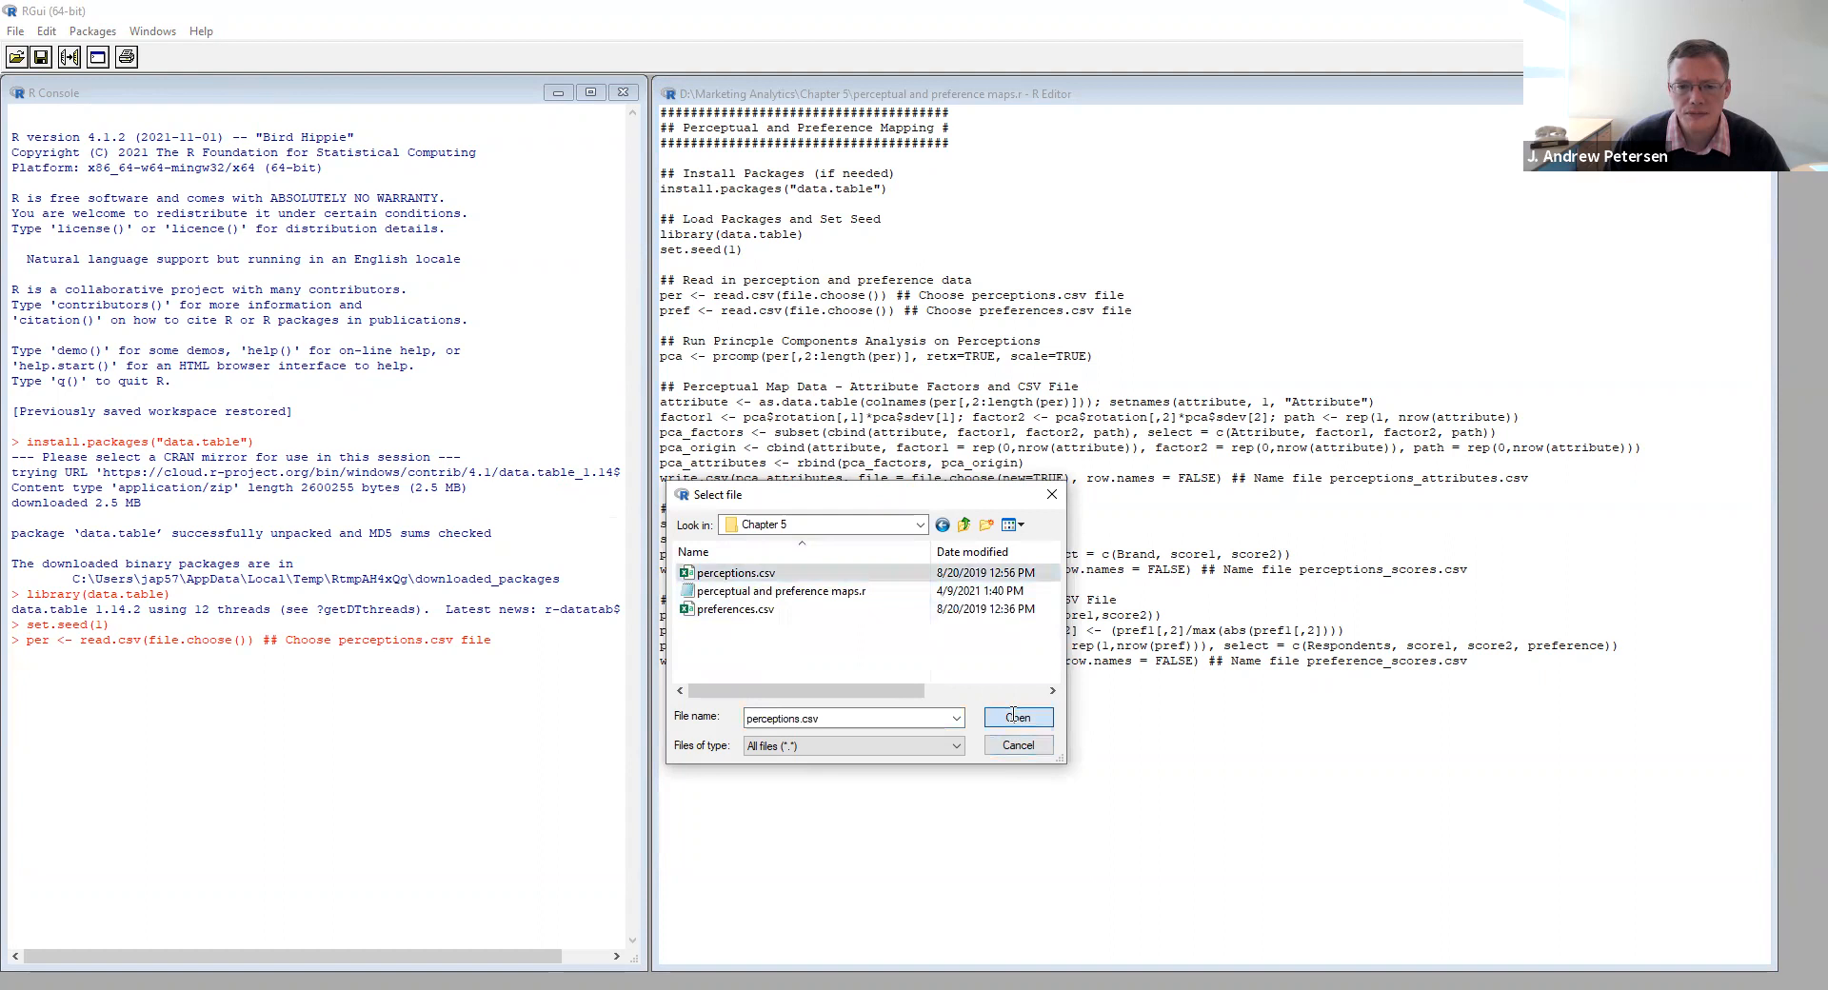
click(1017, 717)
- Display the first rows of the perception data in the console with head(per)
click(398, 657)
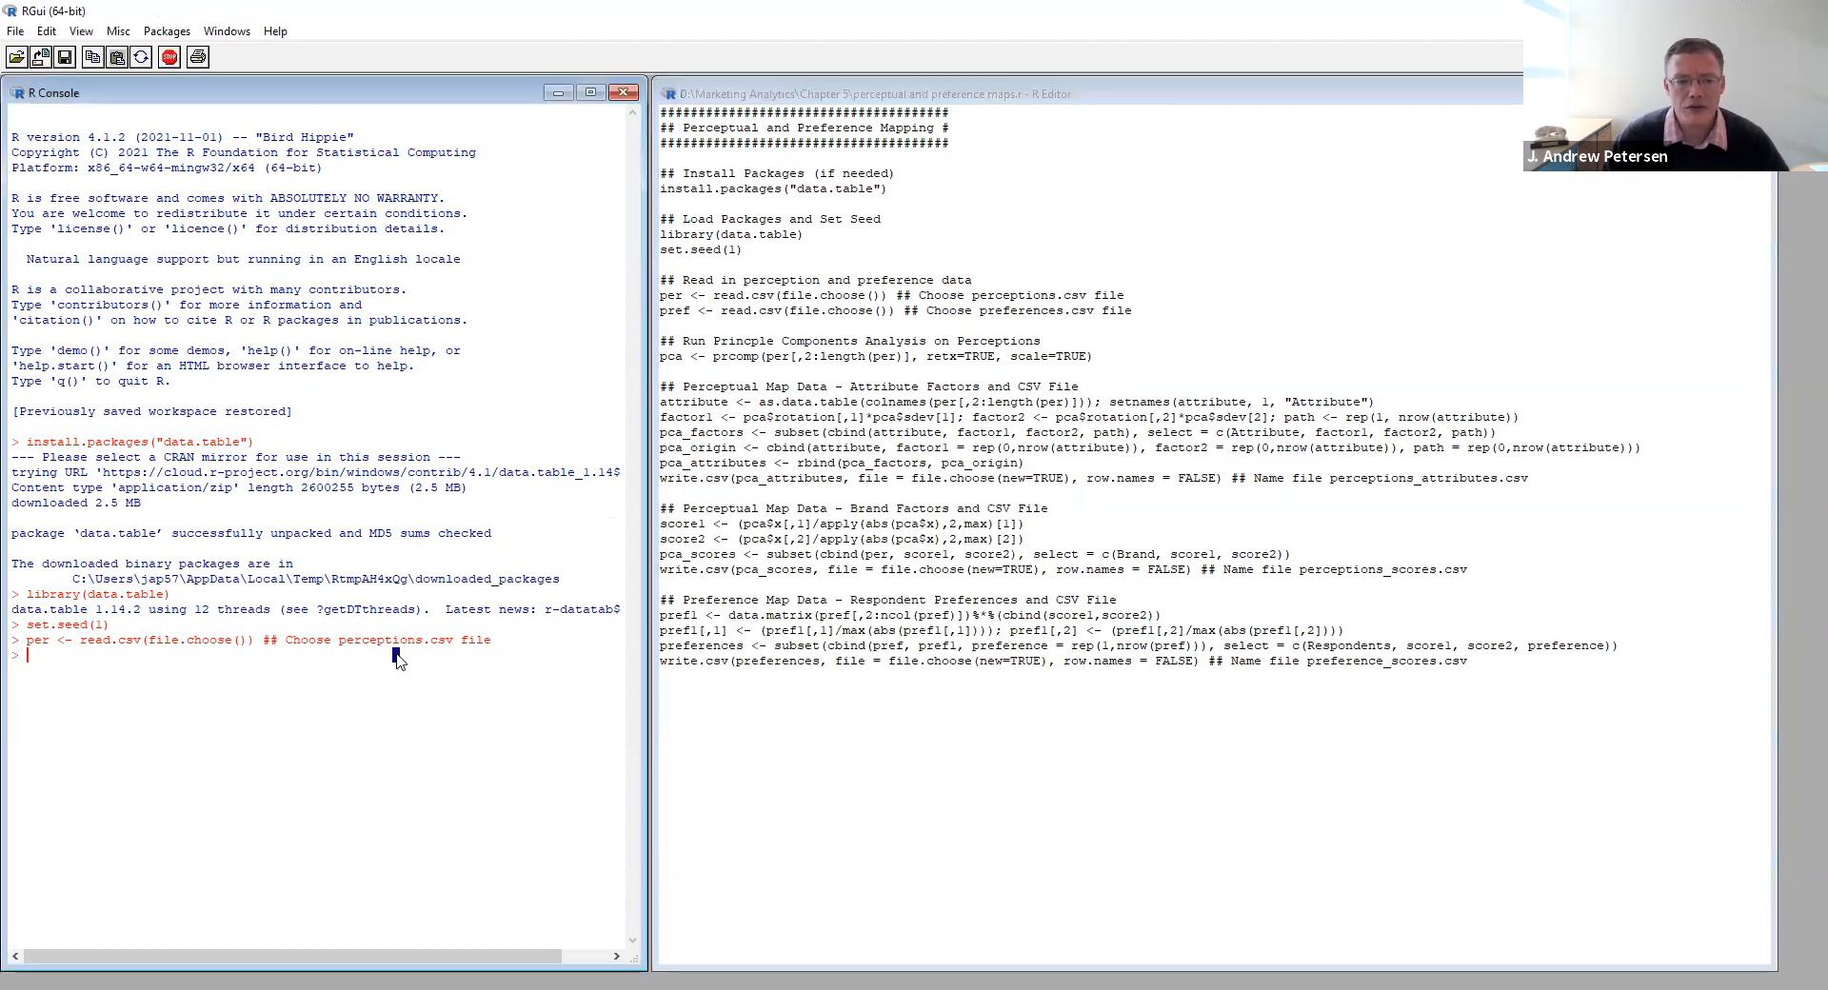
text(head(per)
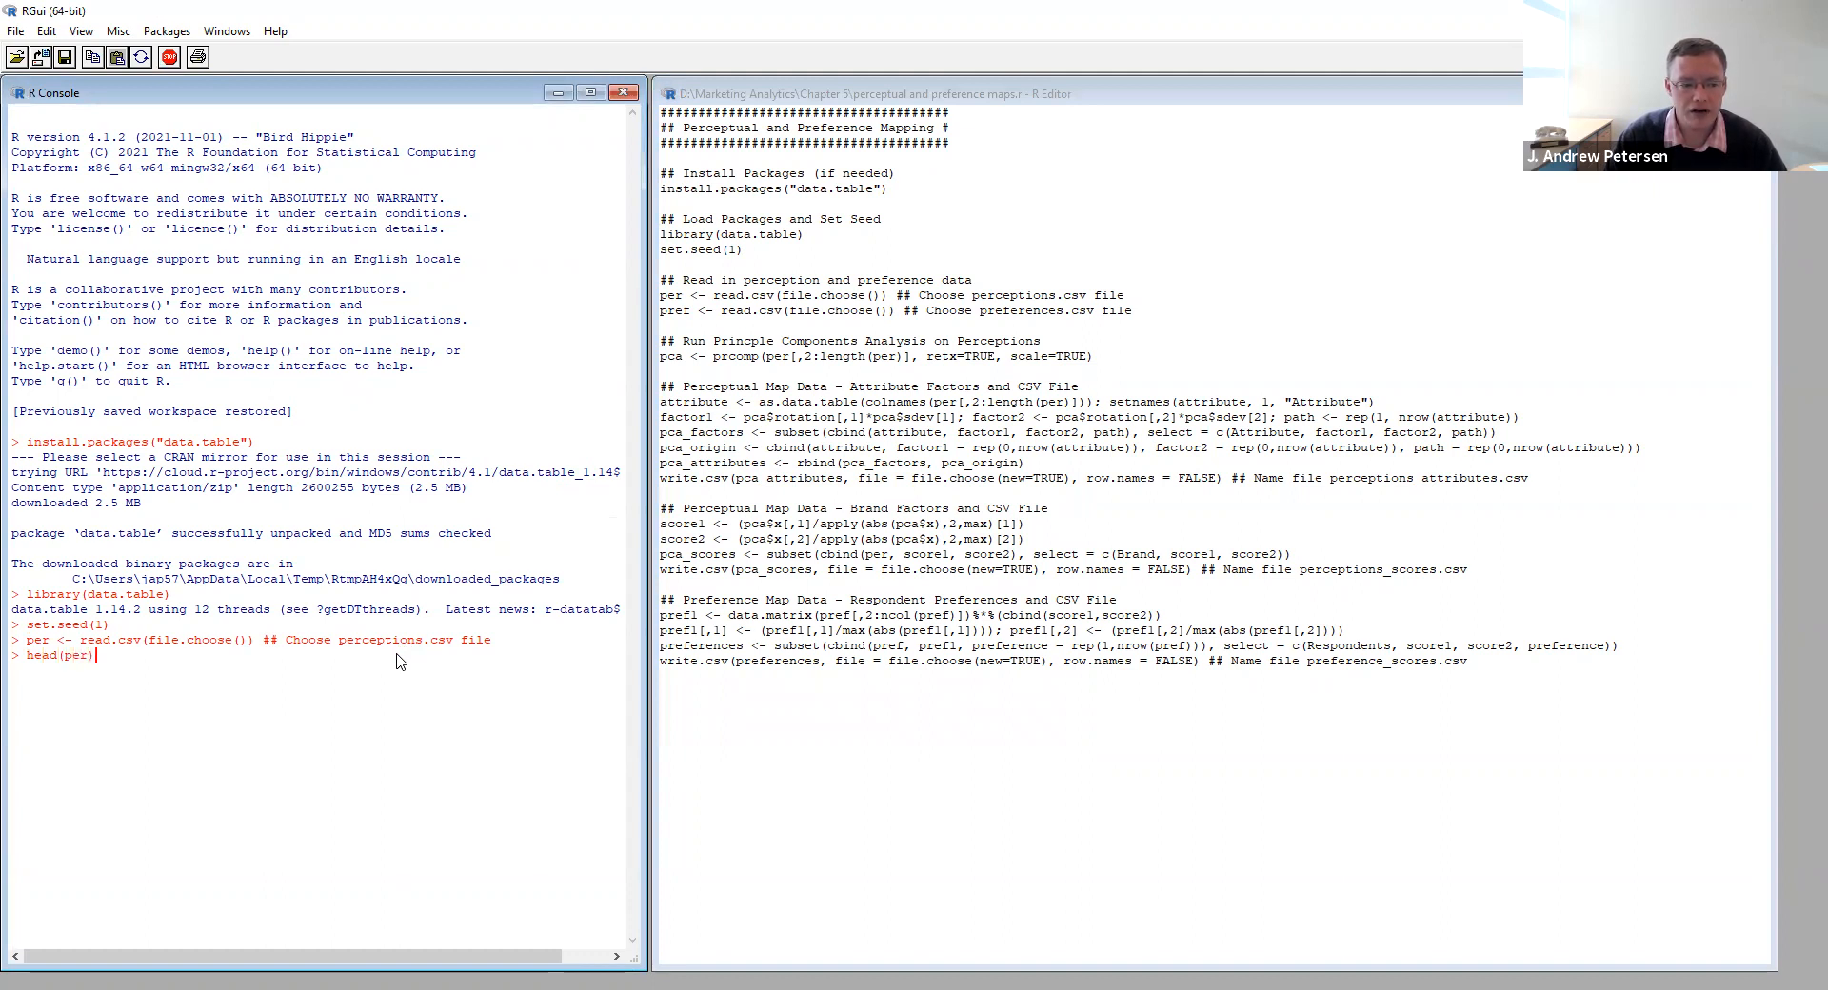
key(Return)
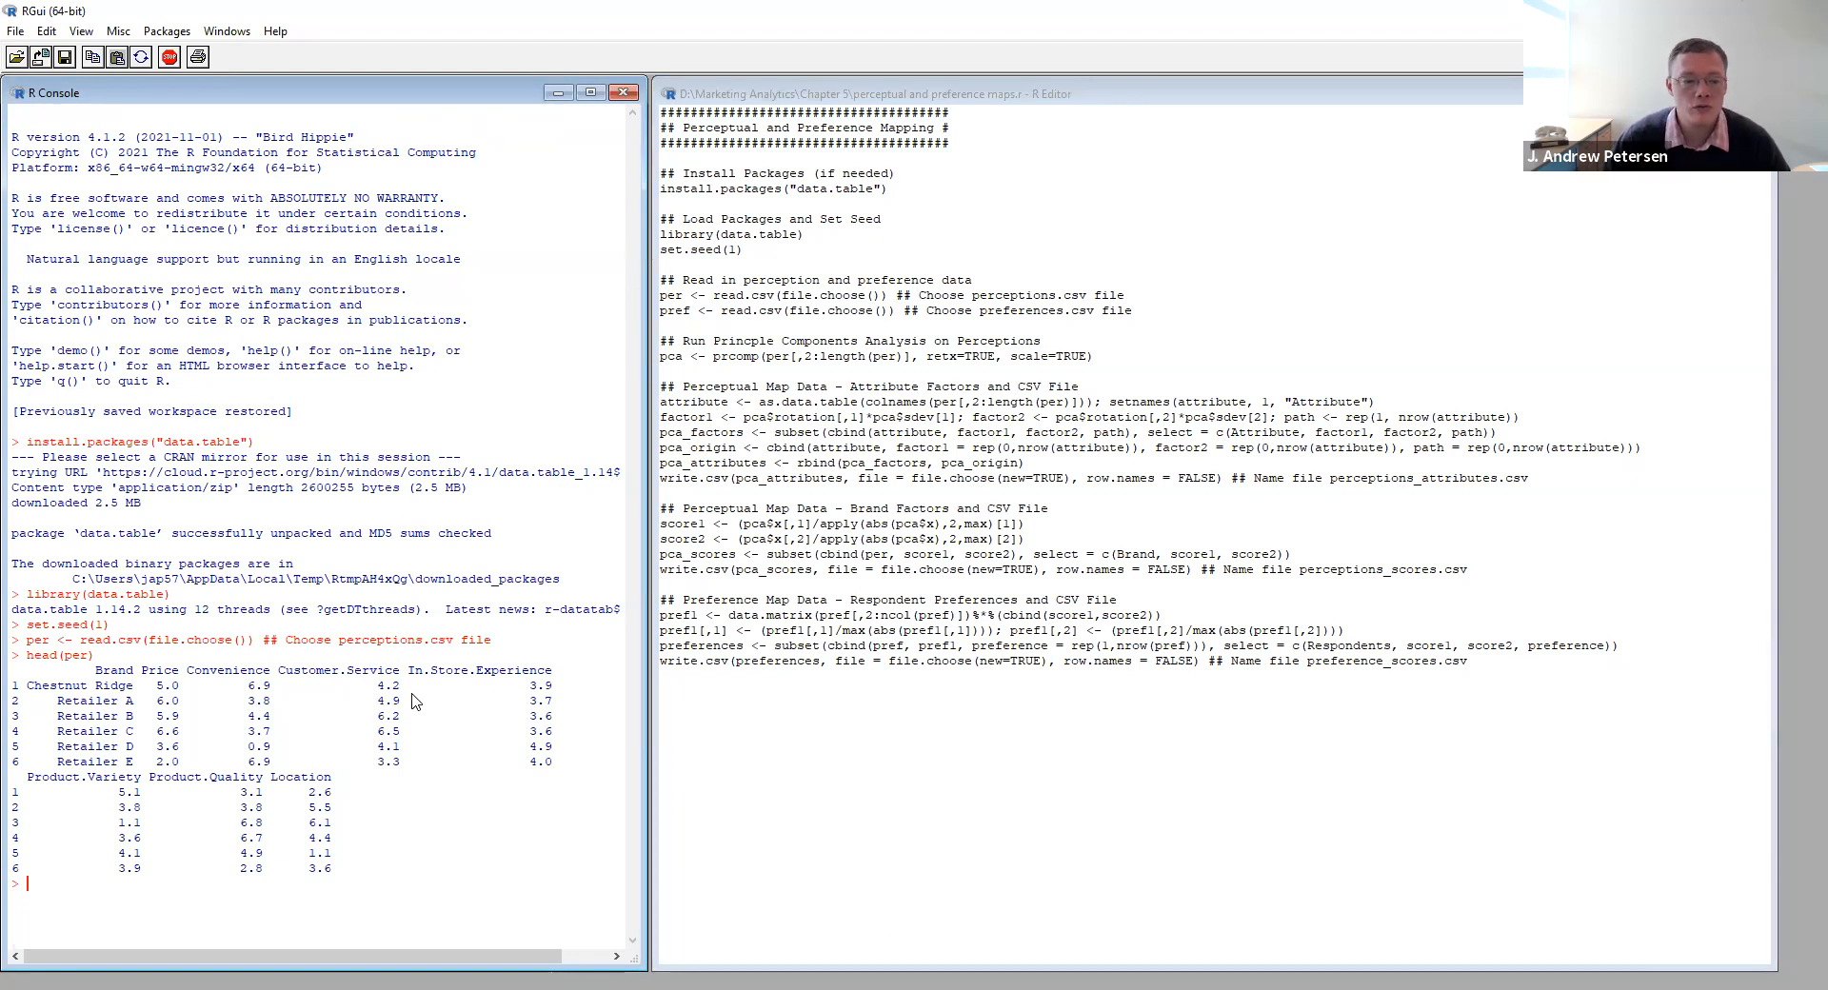
- Run the line that reads preferences.csv into pref, and display its first rows with head(pref)
drag(1133, 310, 656, 311)
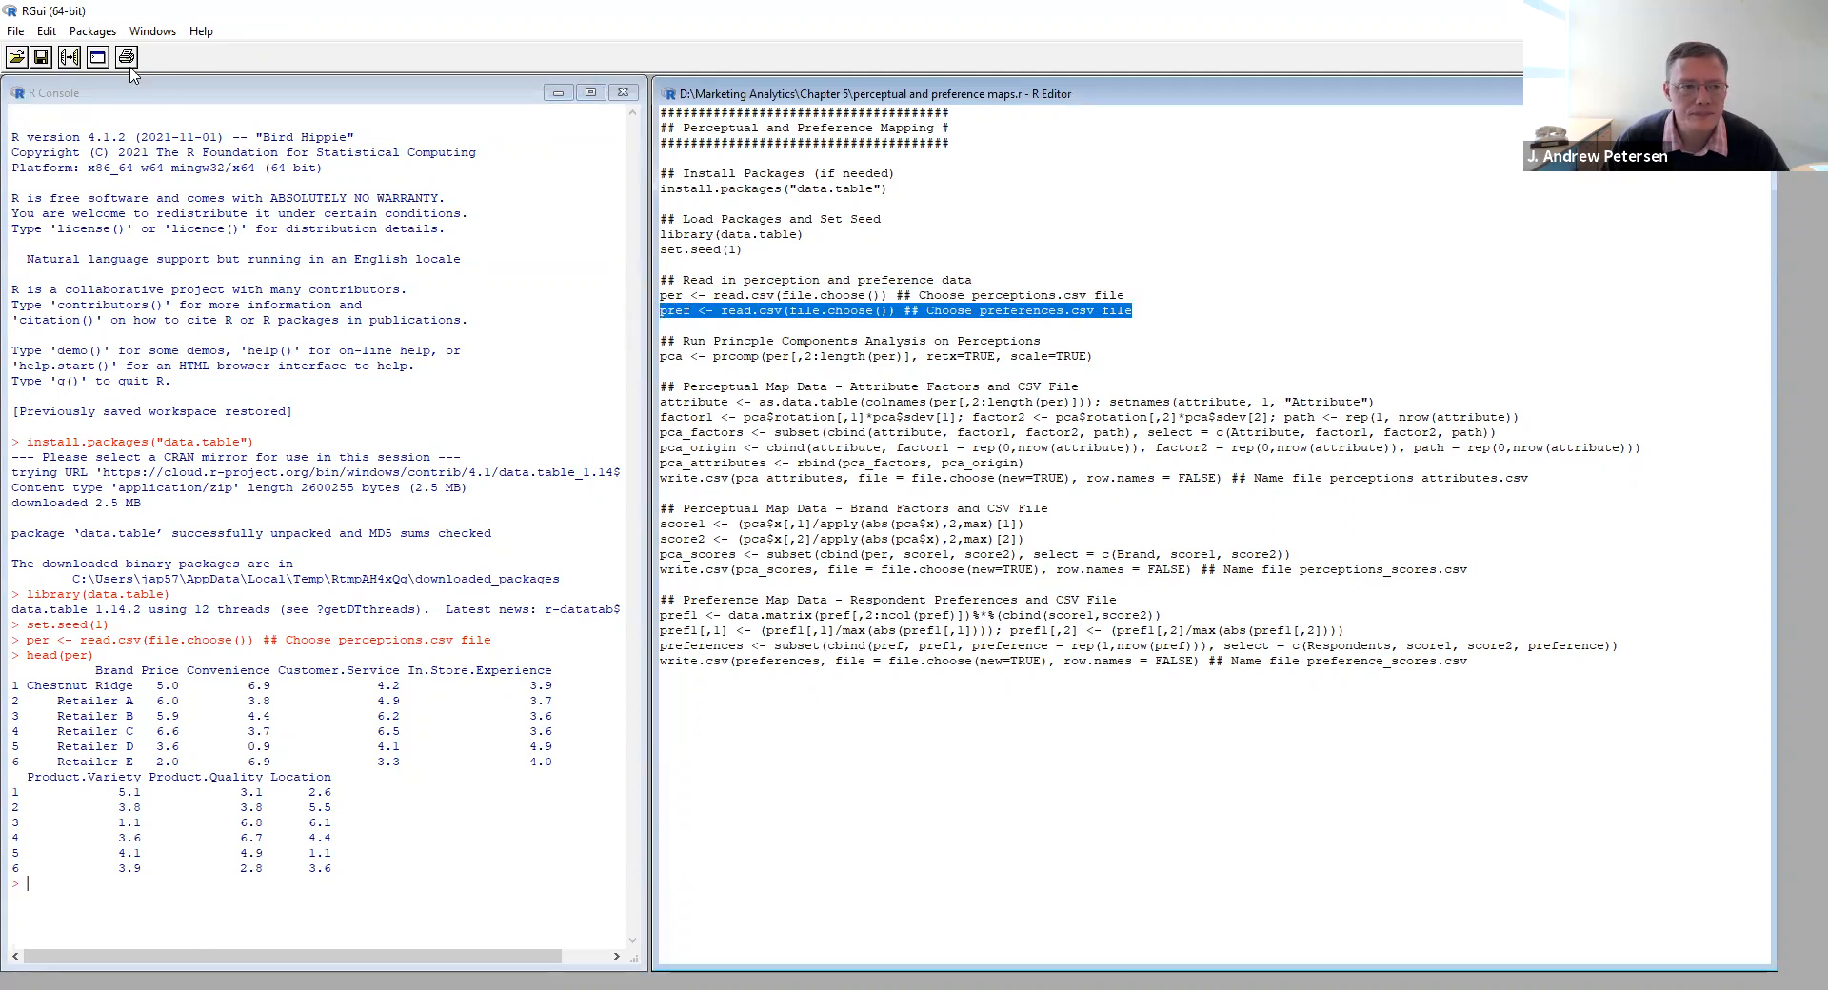
click(69, 58)
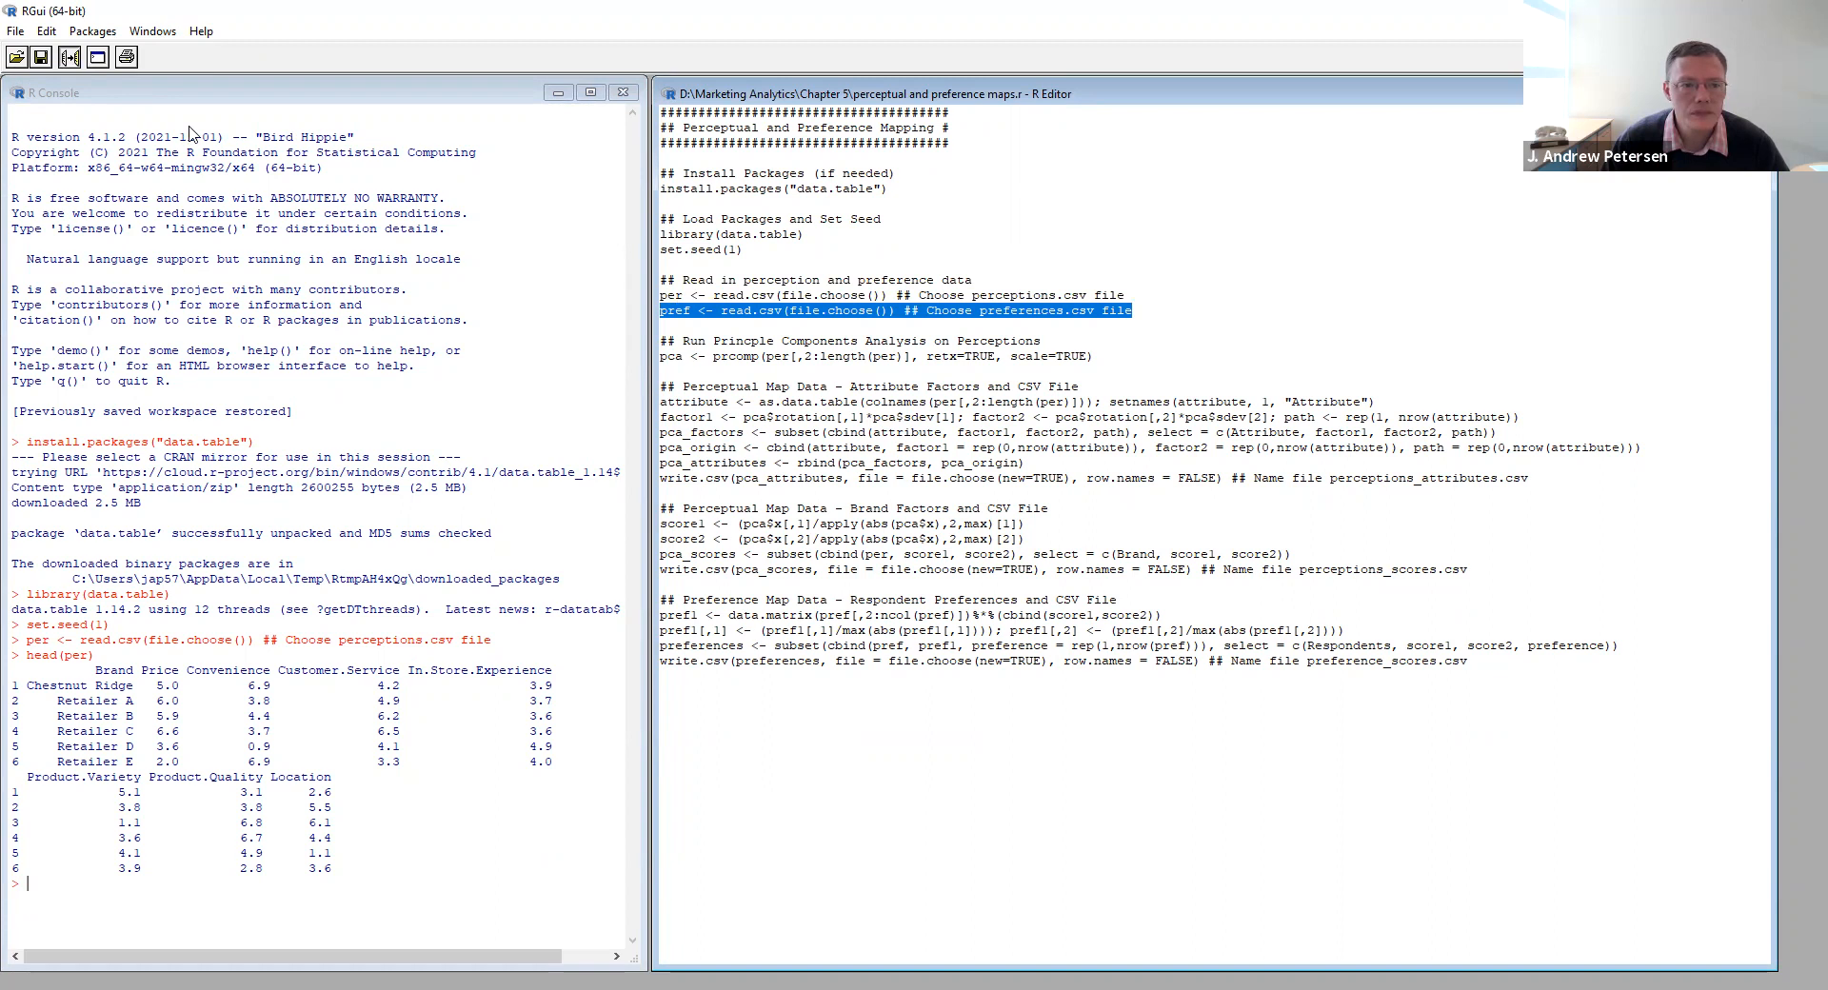
click(243, 226)
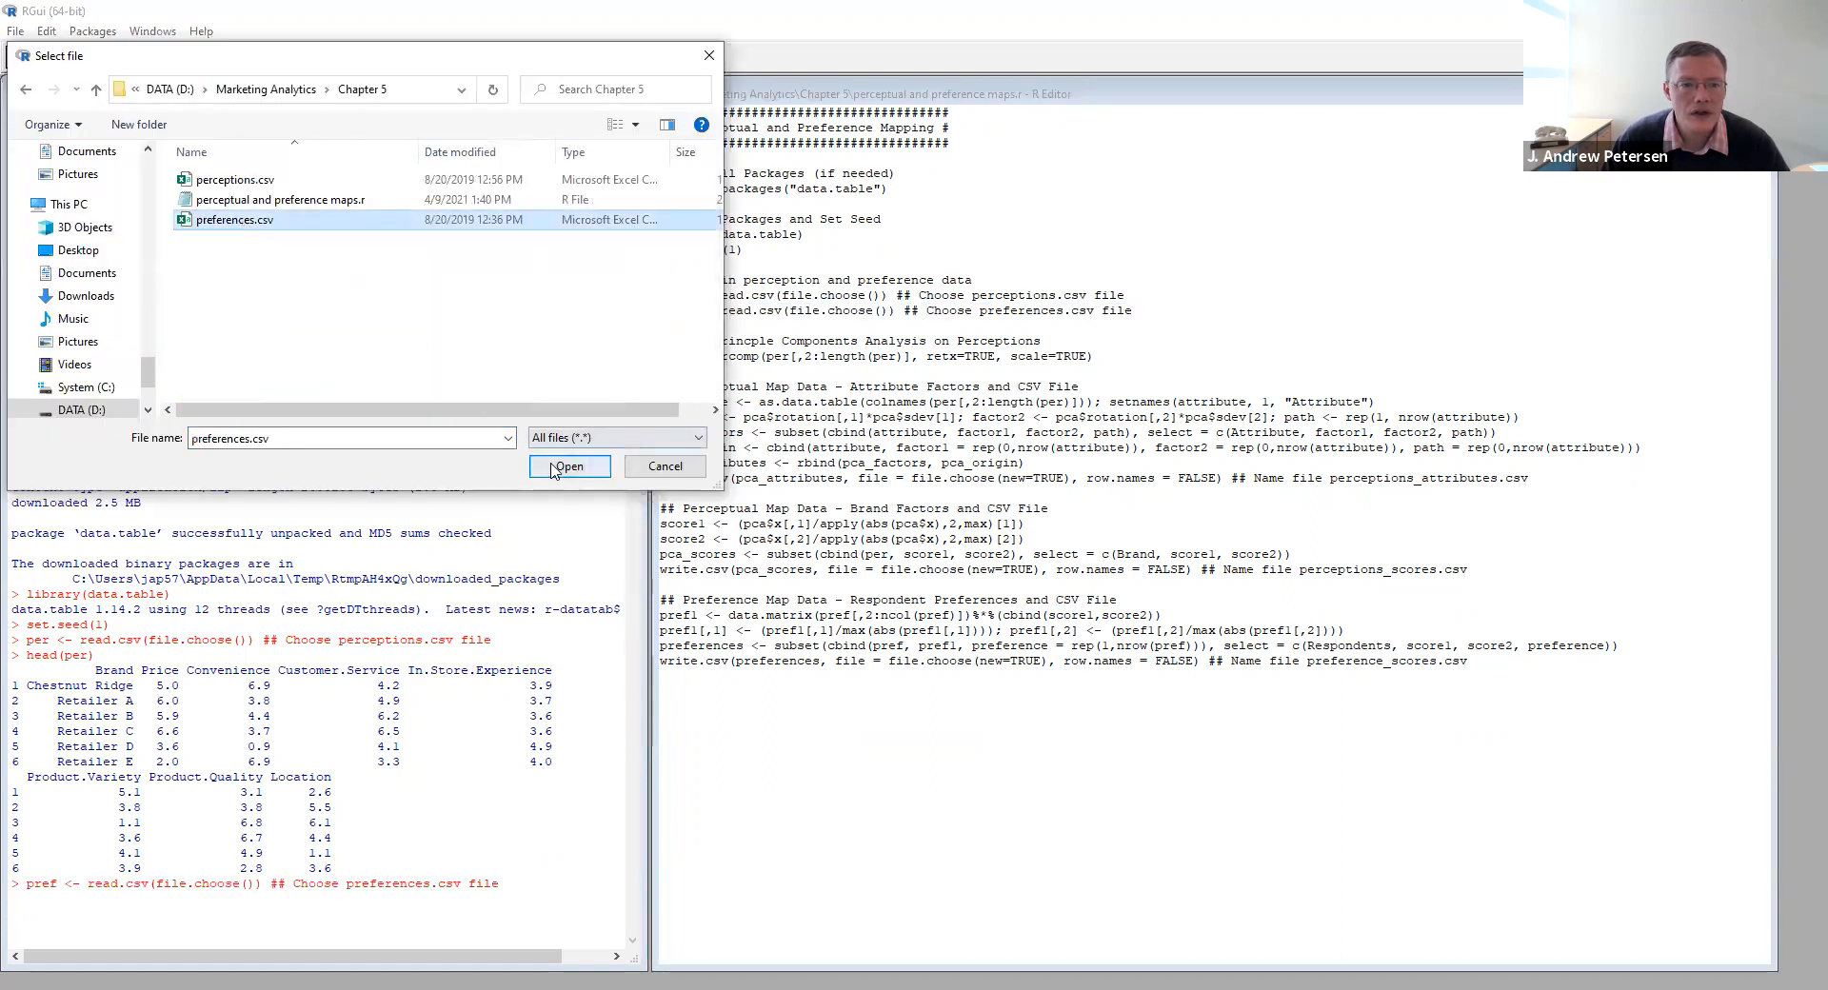
click(570, 469)
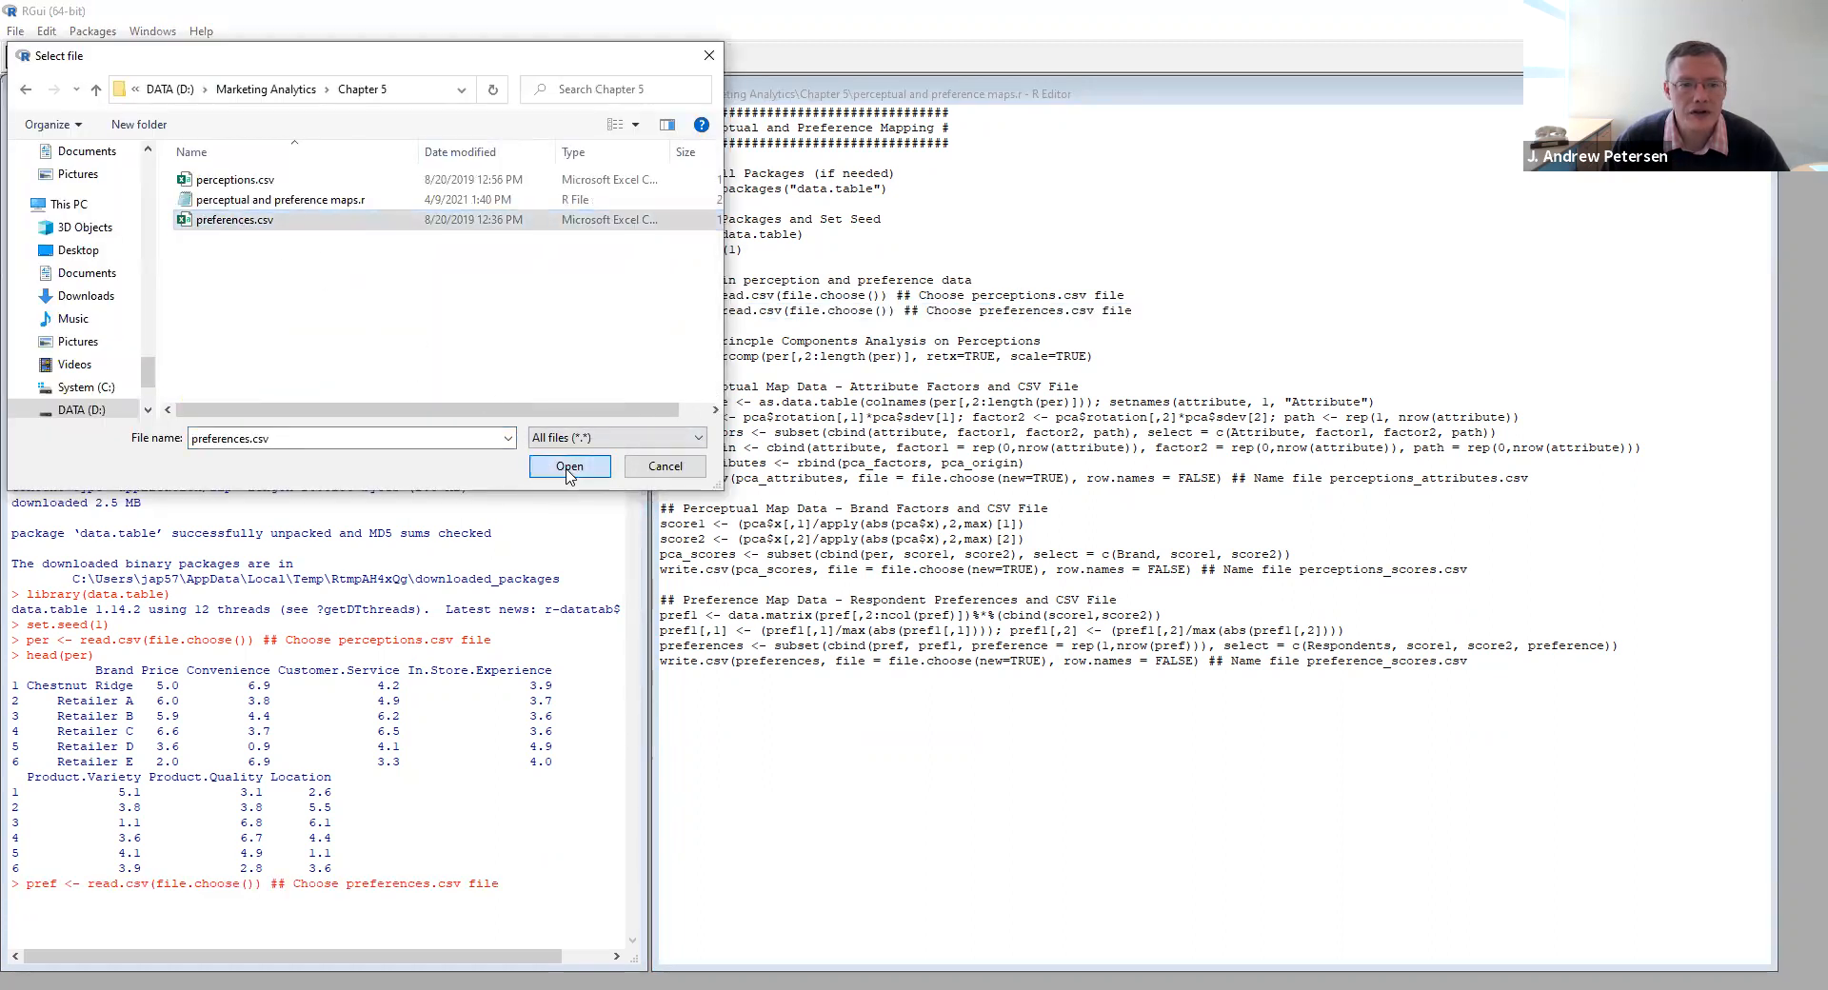
text(head(pref))
key(Return)
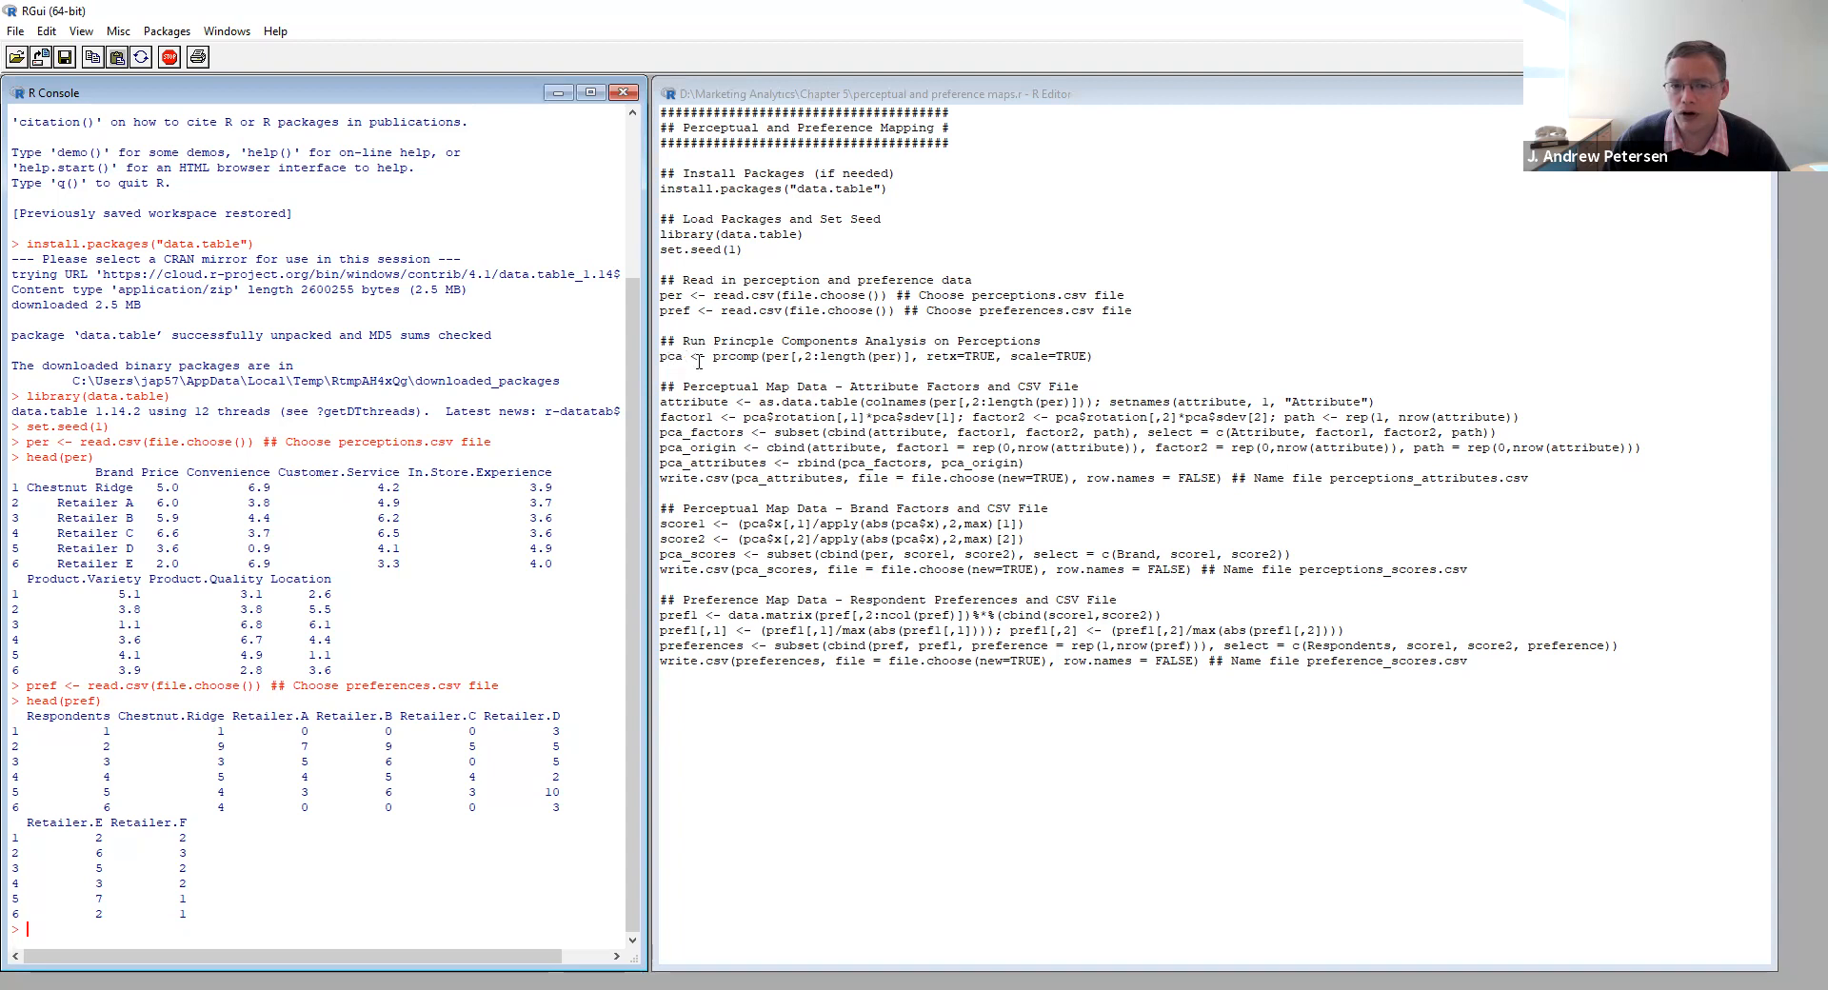
- Run the principal components analysis on the perceptions, and run the attribute factors block, writing its output to a new file perceptions_attributes.csv
drag(1112, 356, 659, 356)
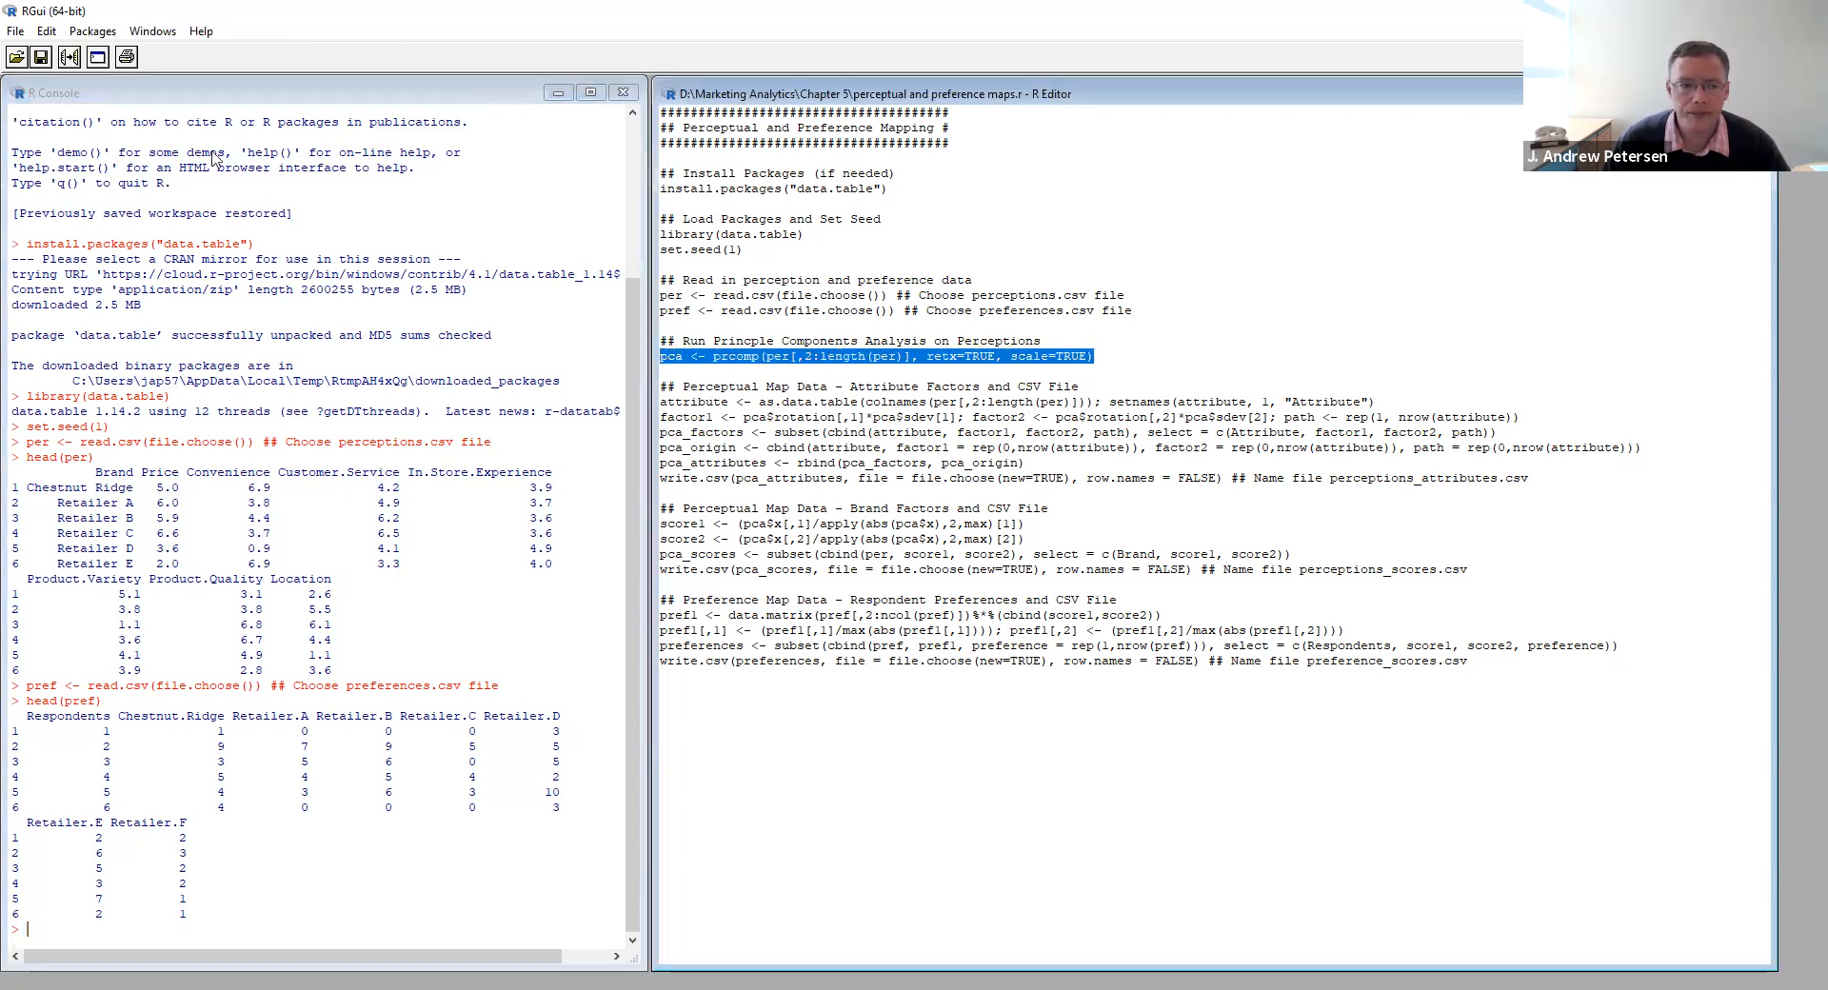
click(70, 58)
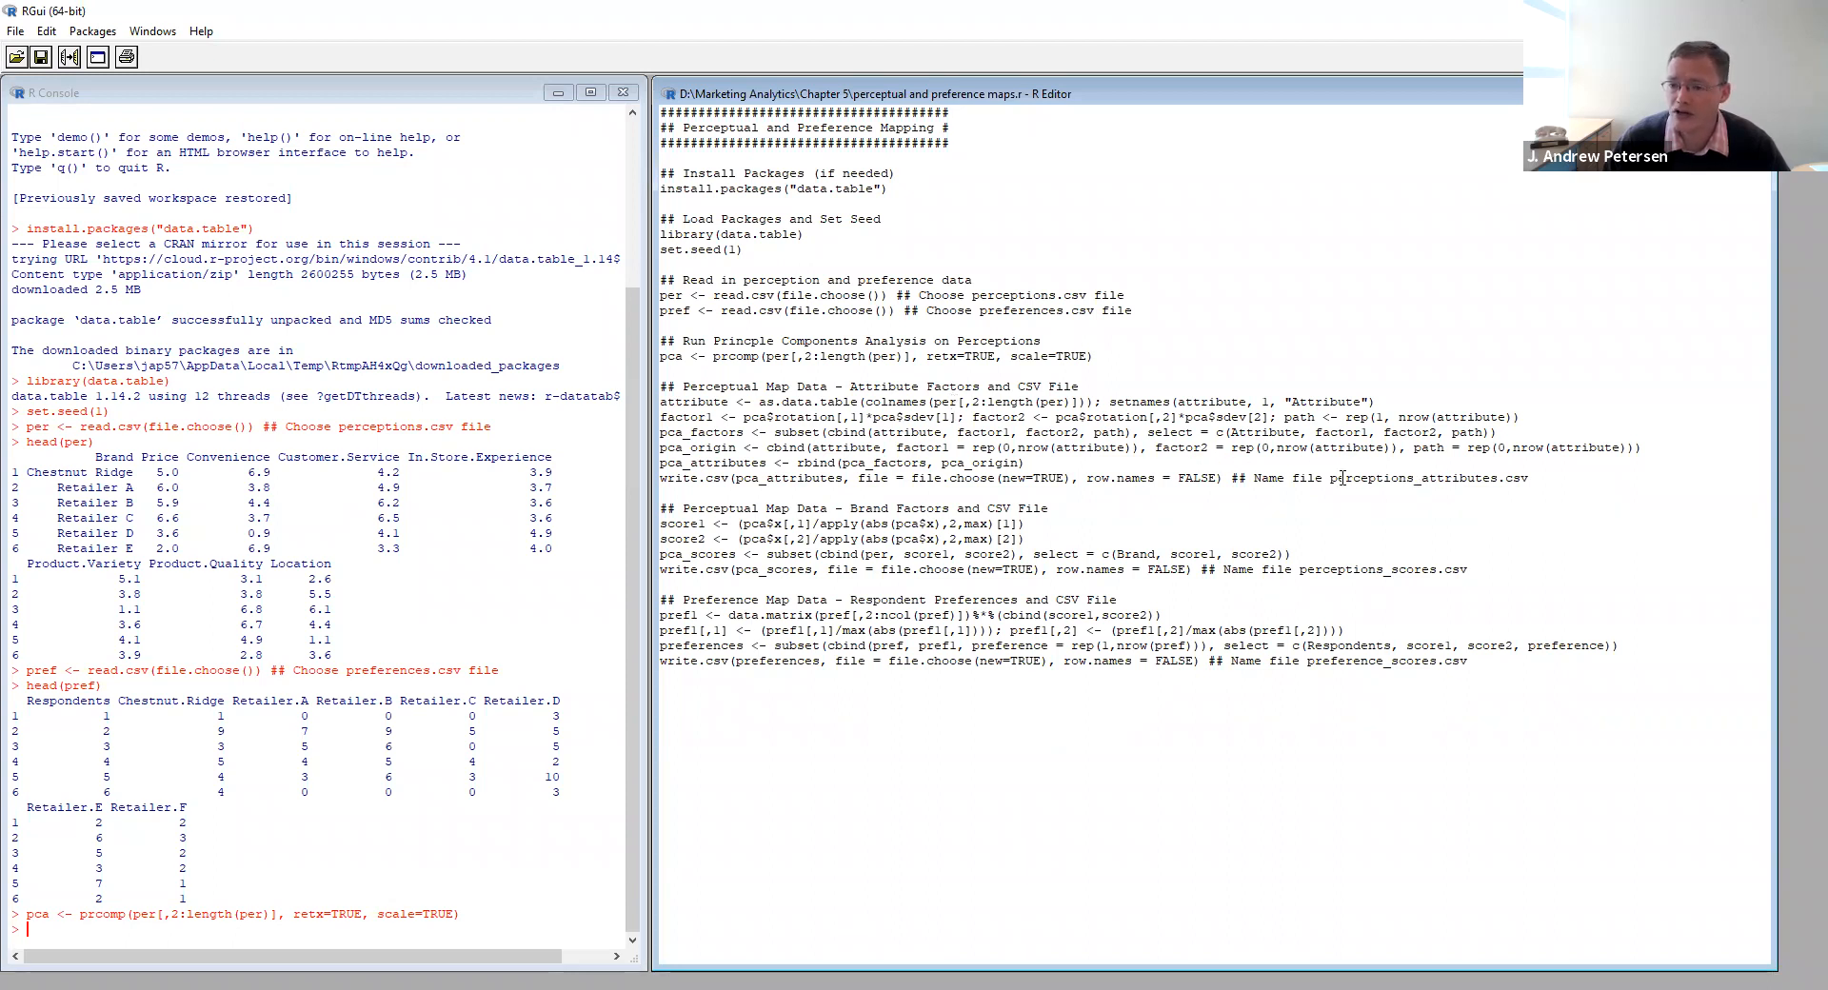
drag(1530, 479, 660, 402)
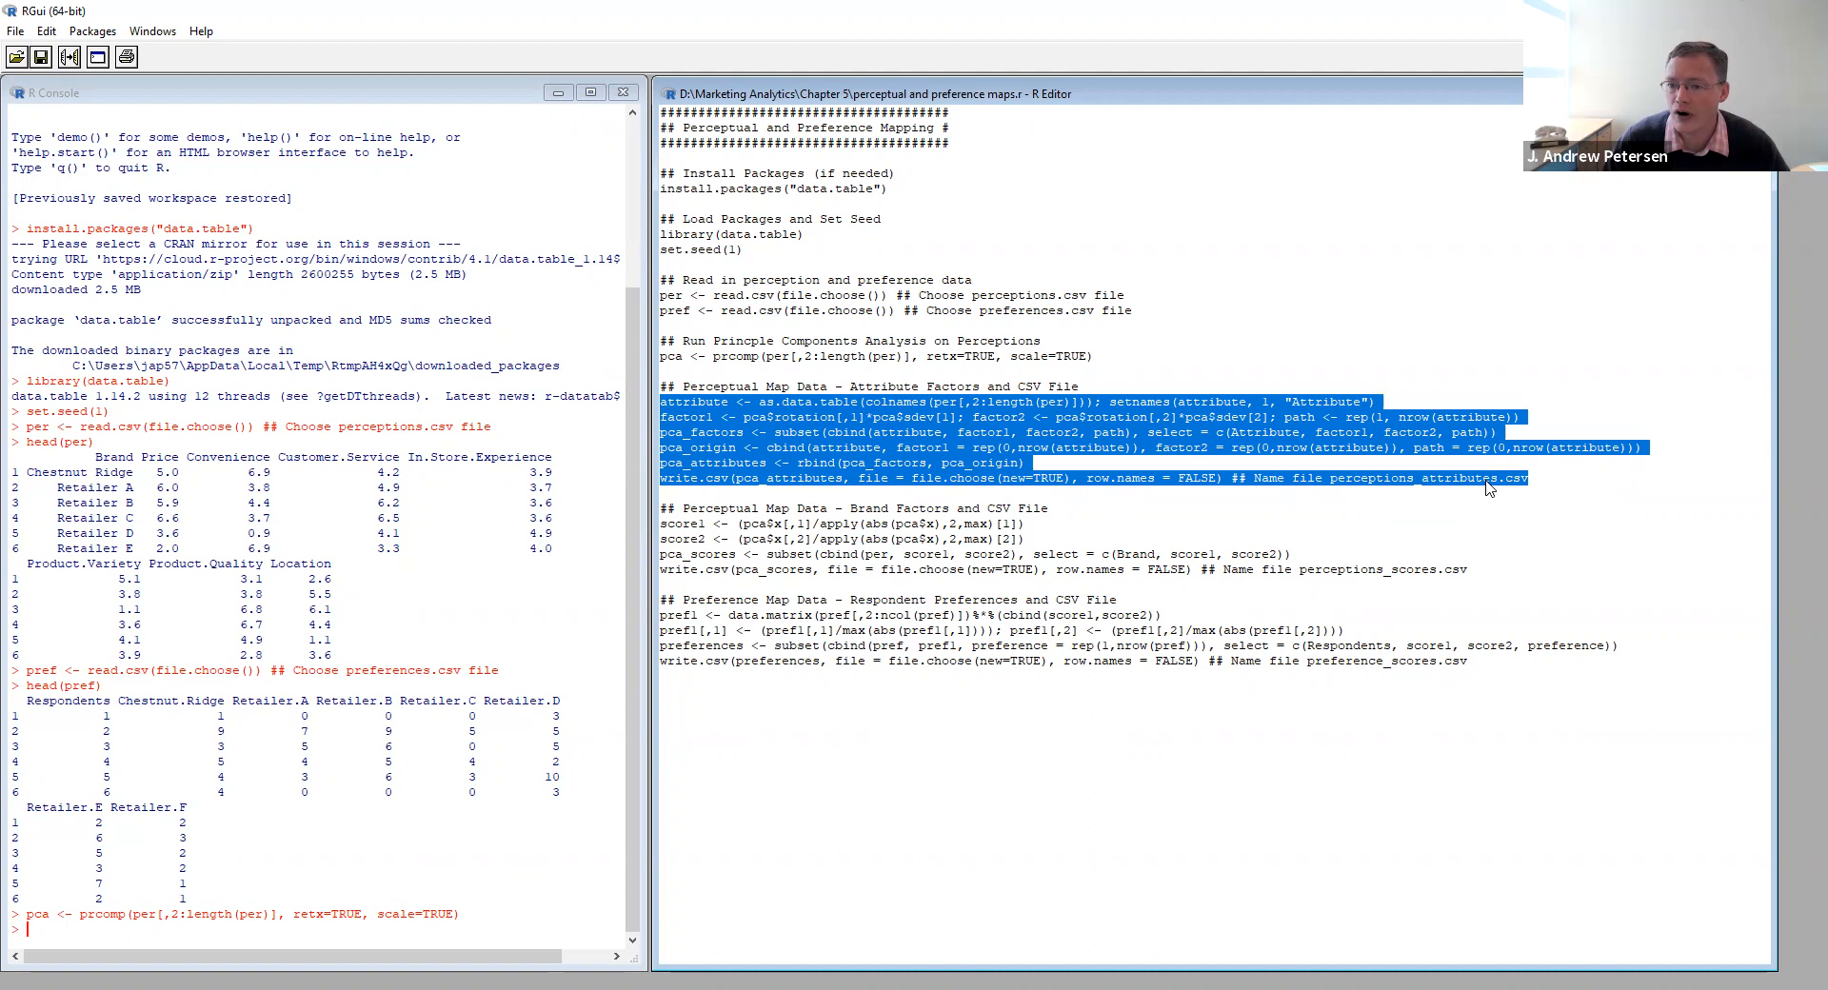
click(68, 57)
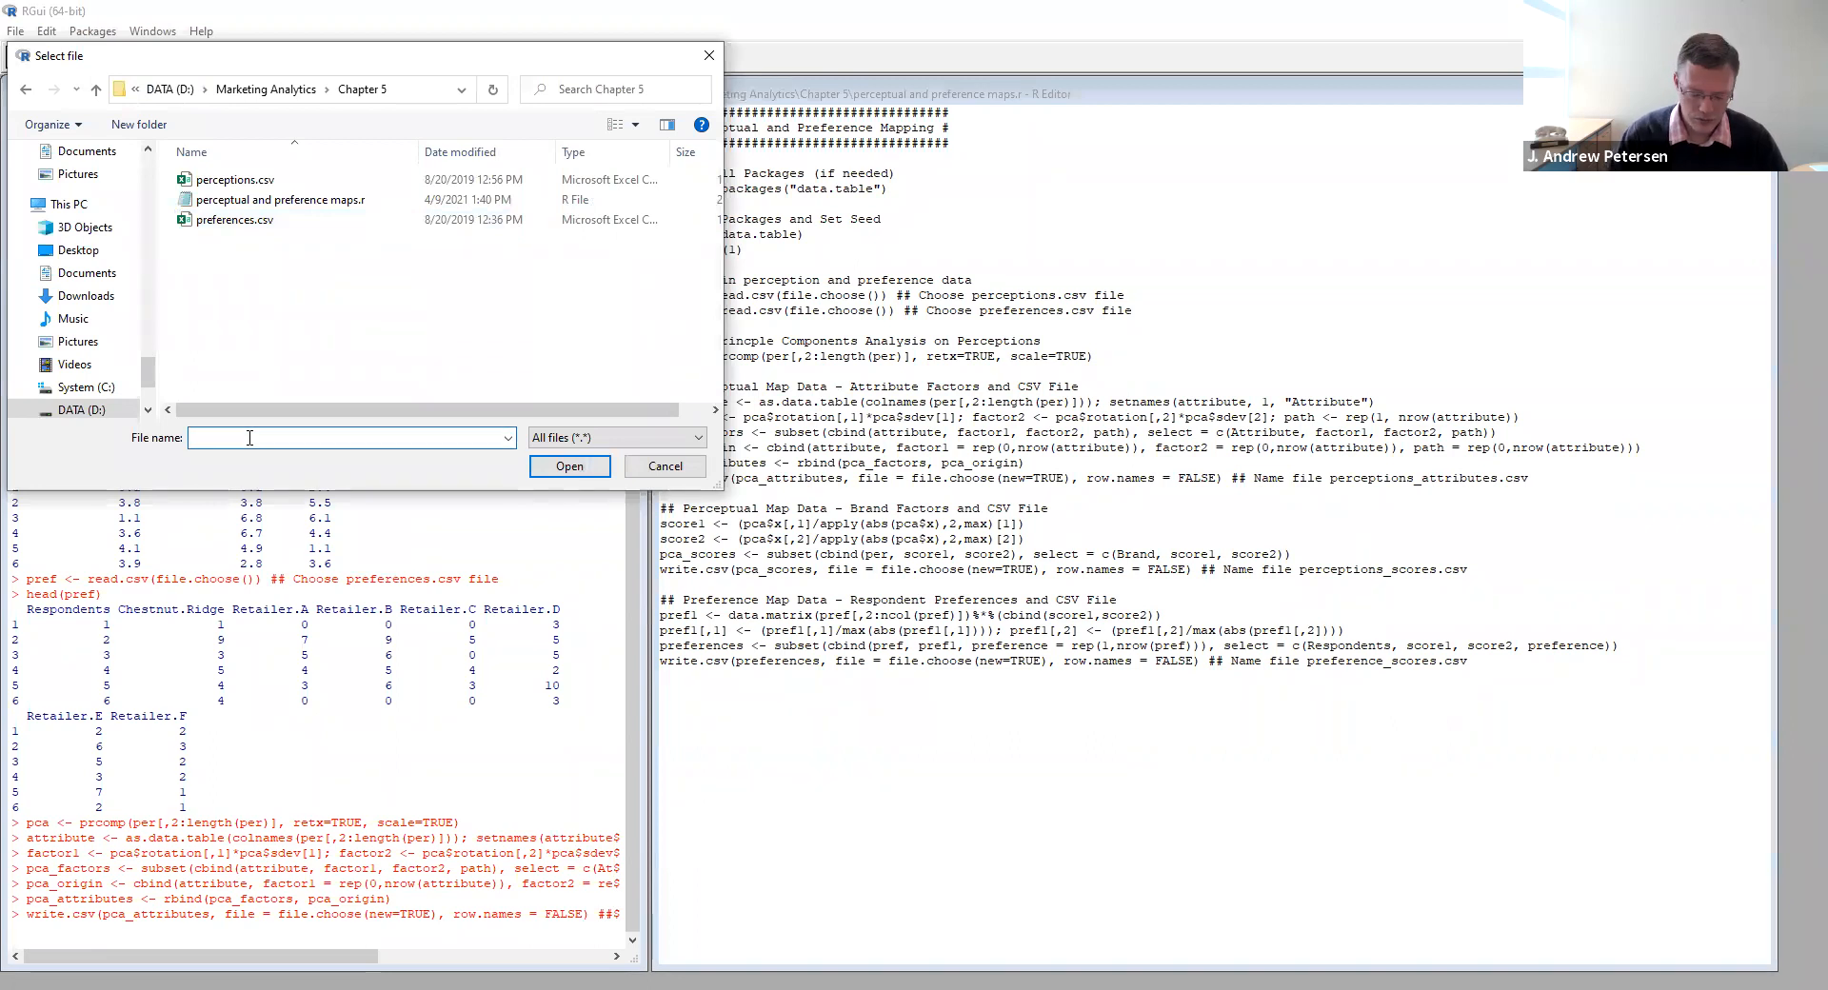
text(percept)
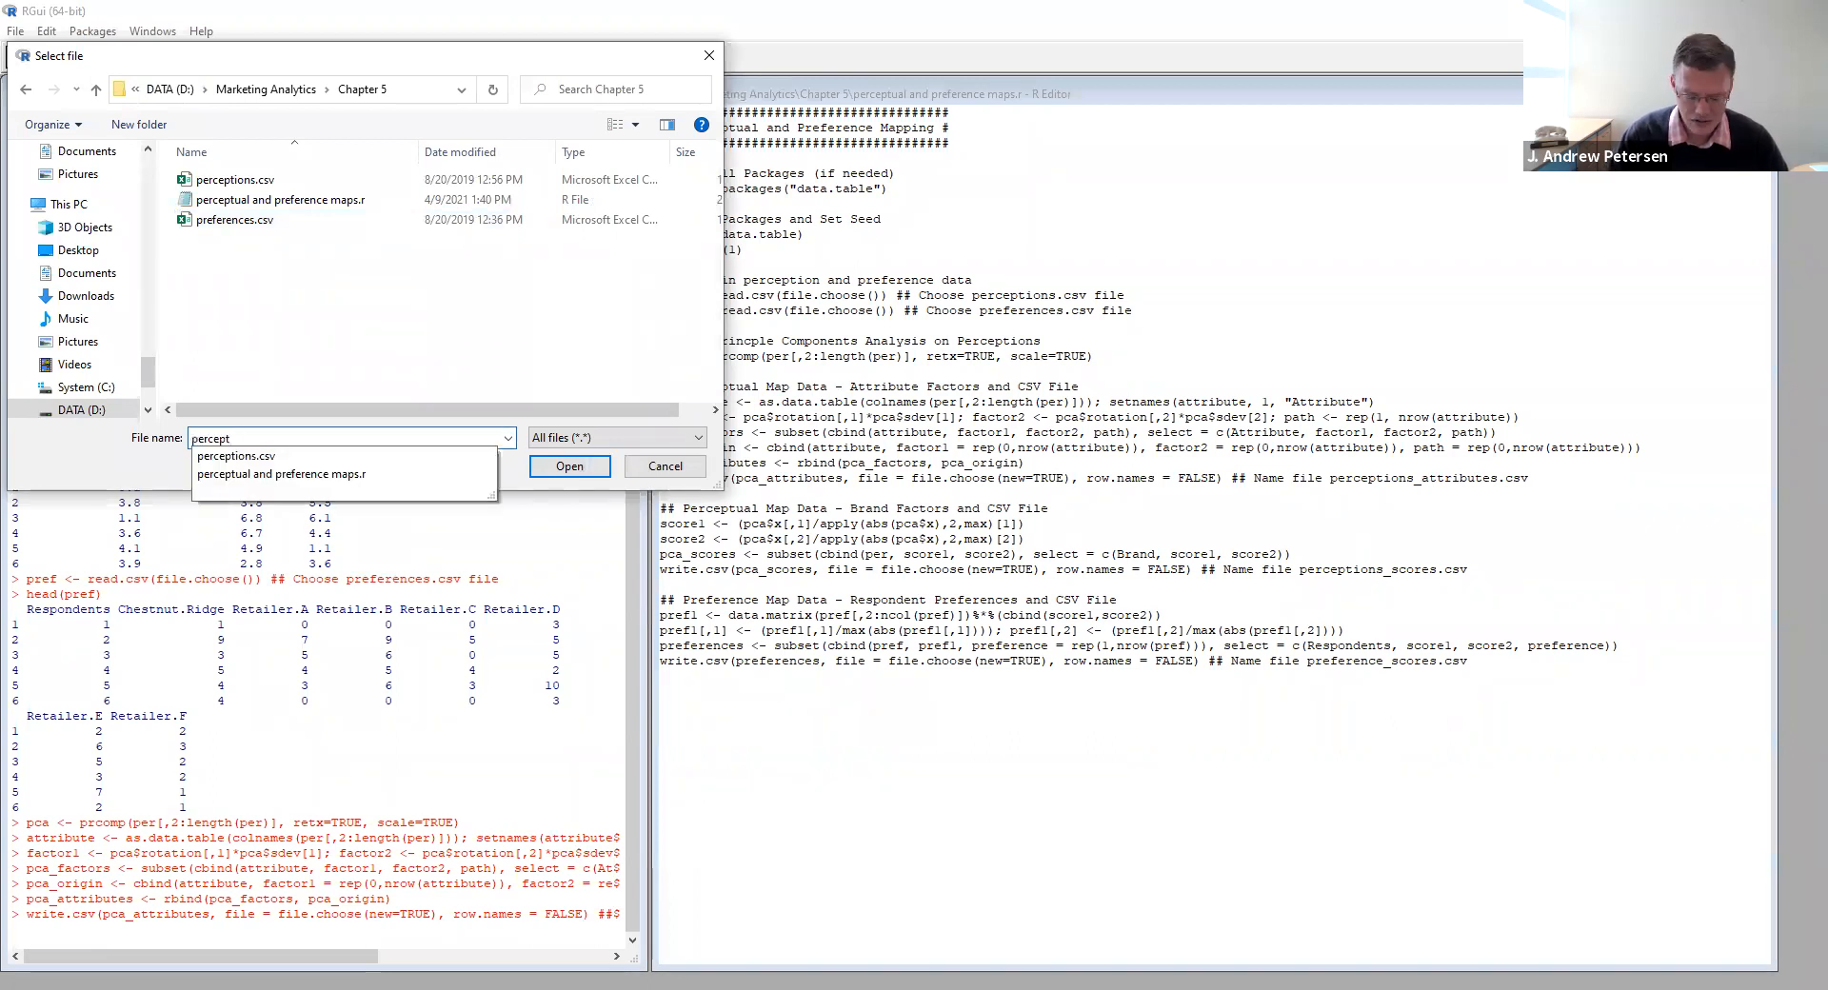
text(ions_att)
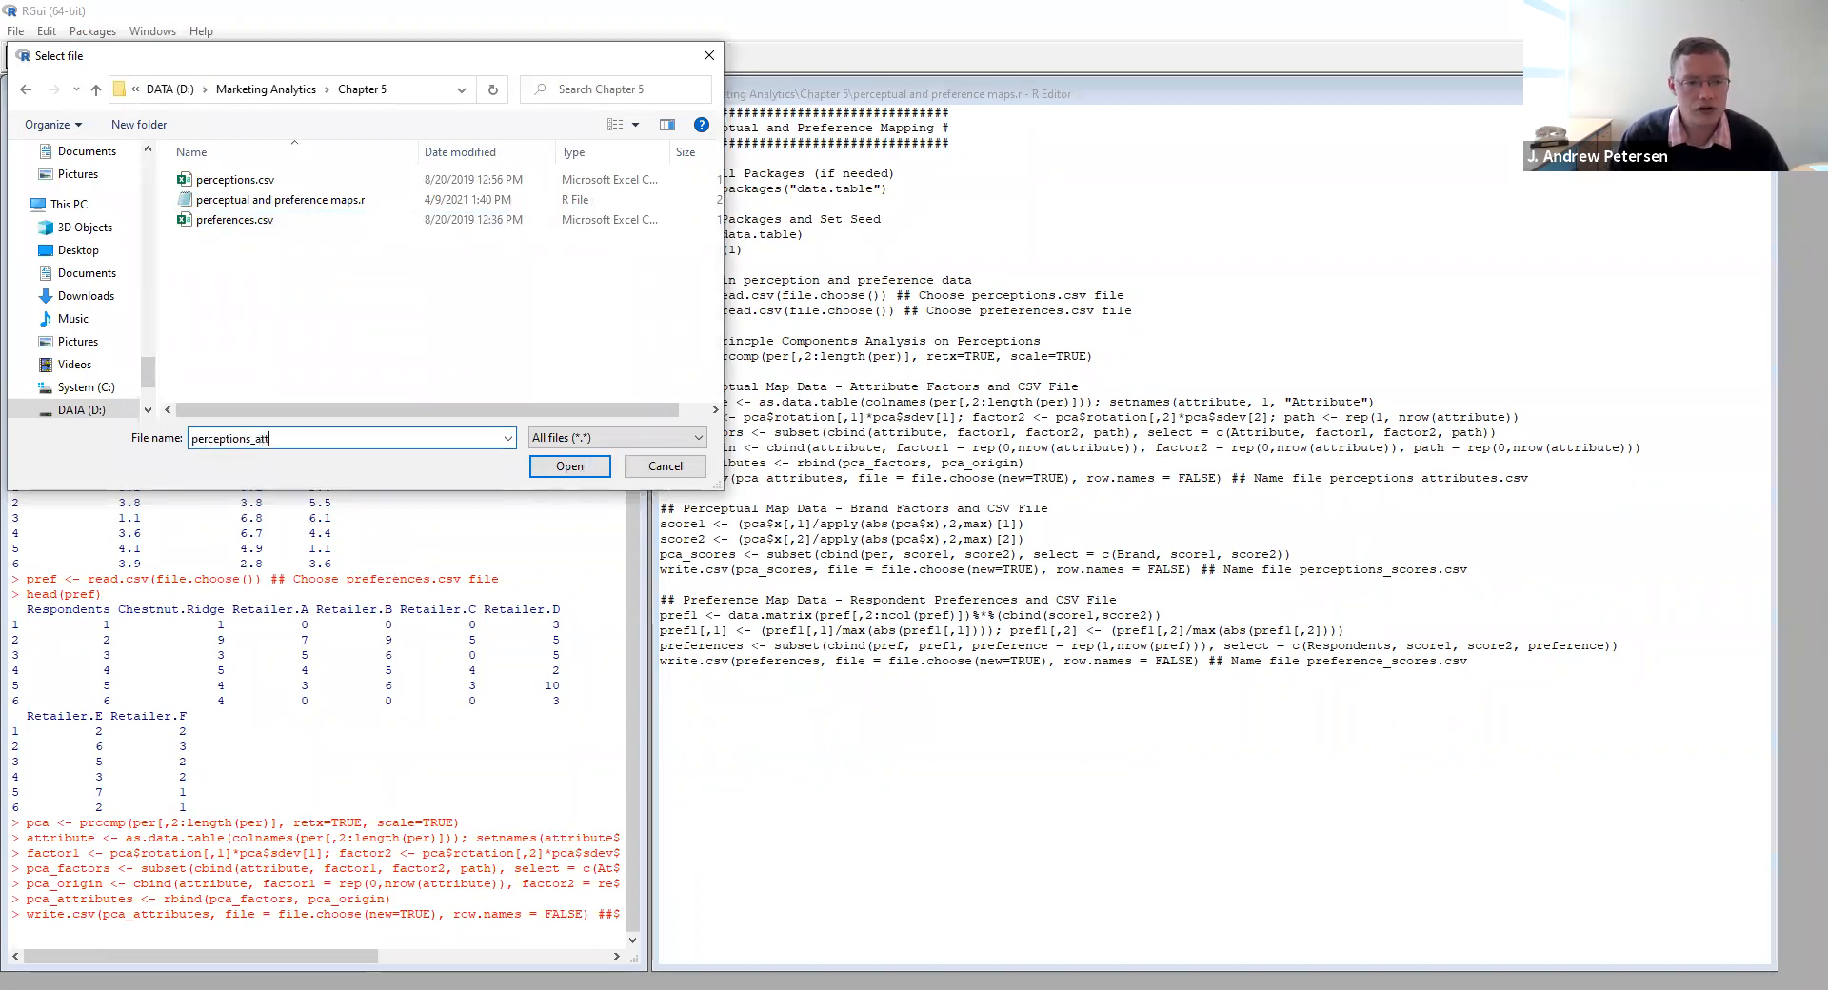
text(ributes.csv)
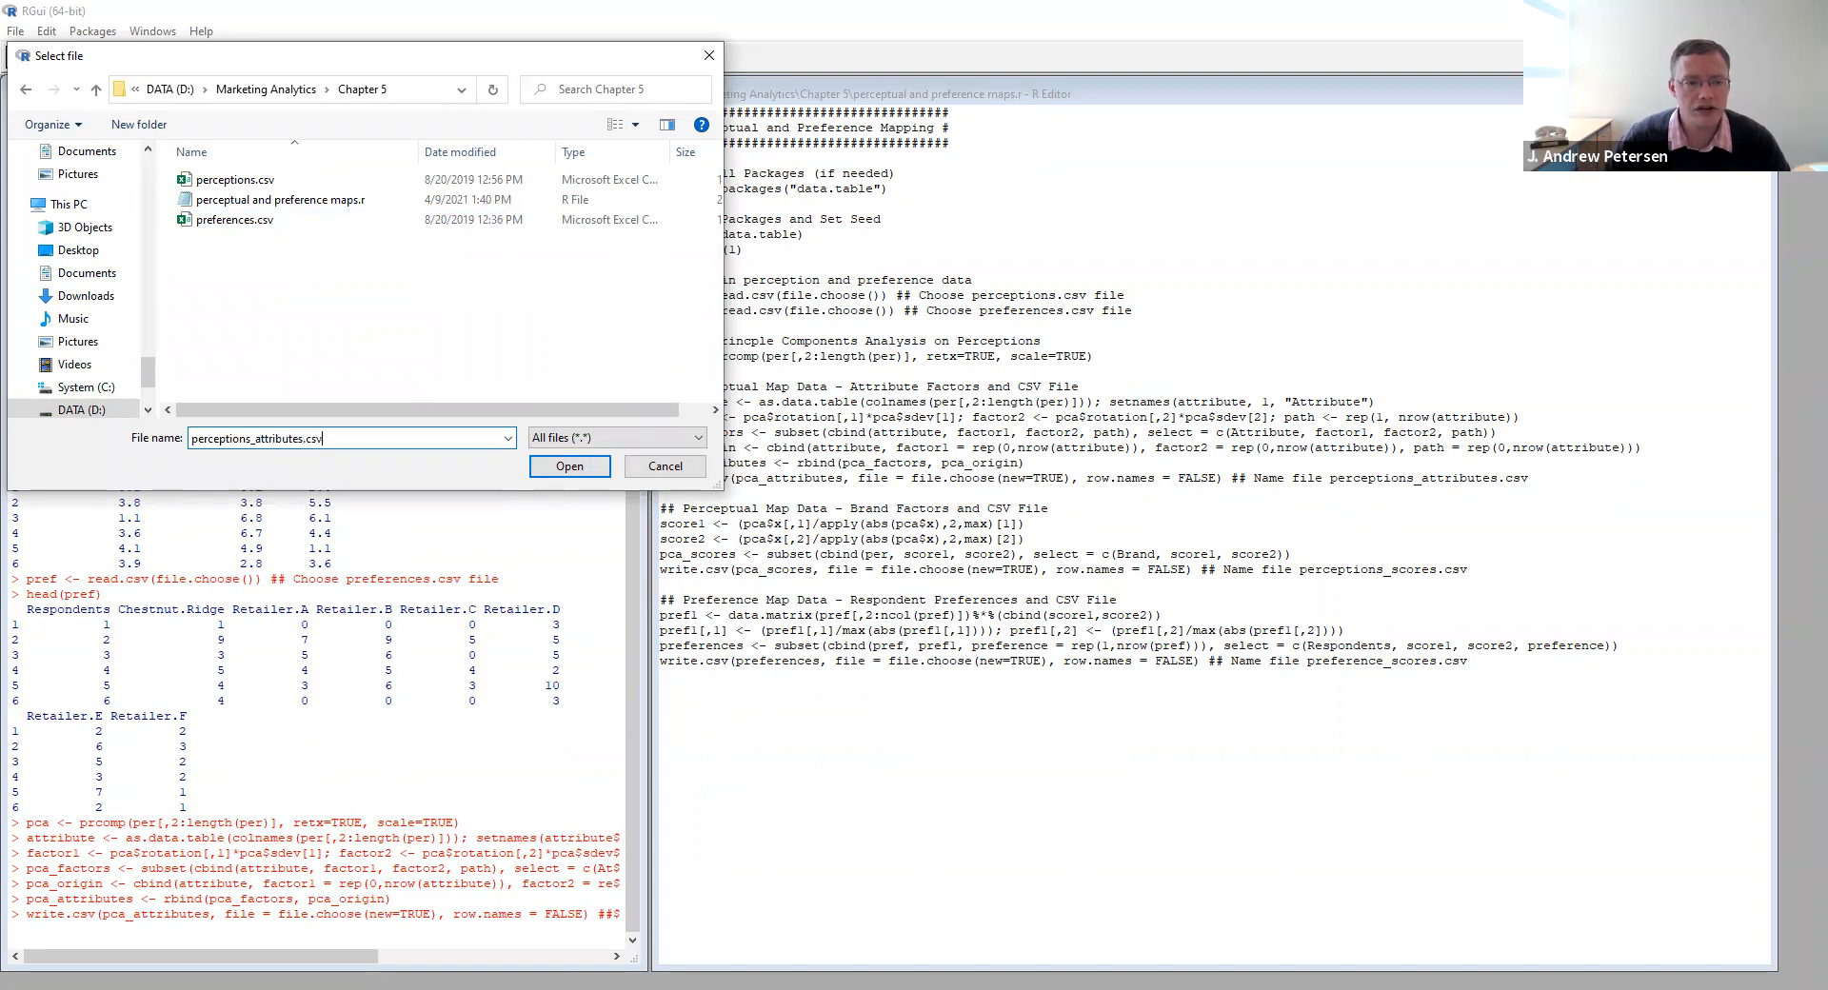
click(567, 465)
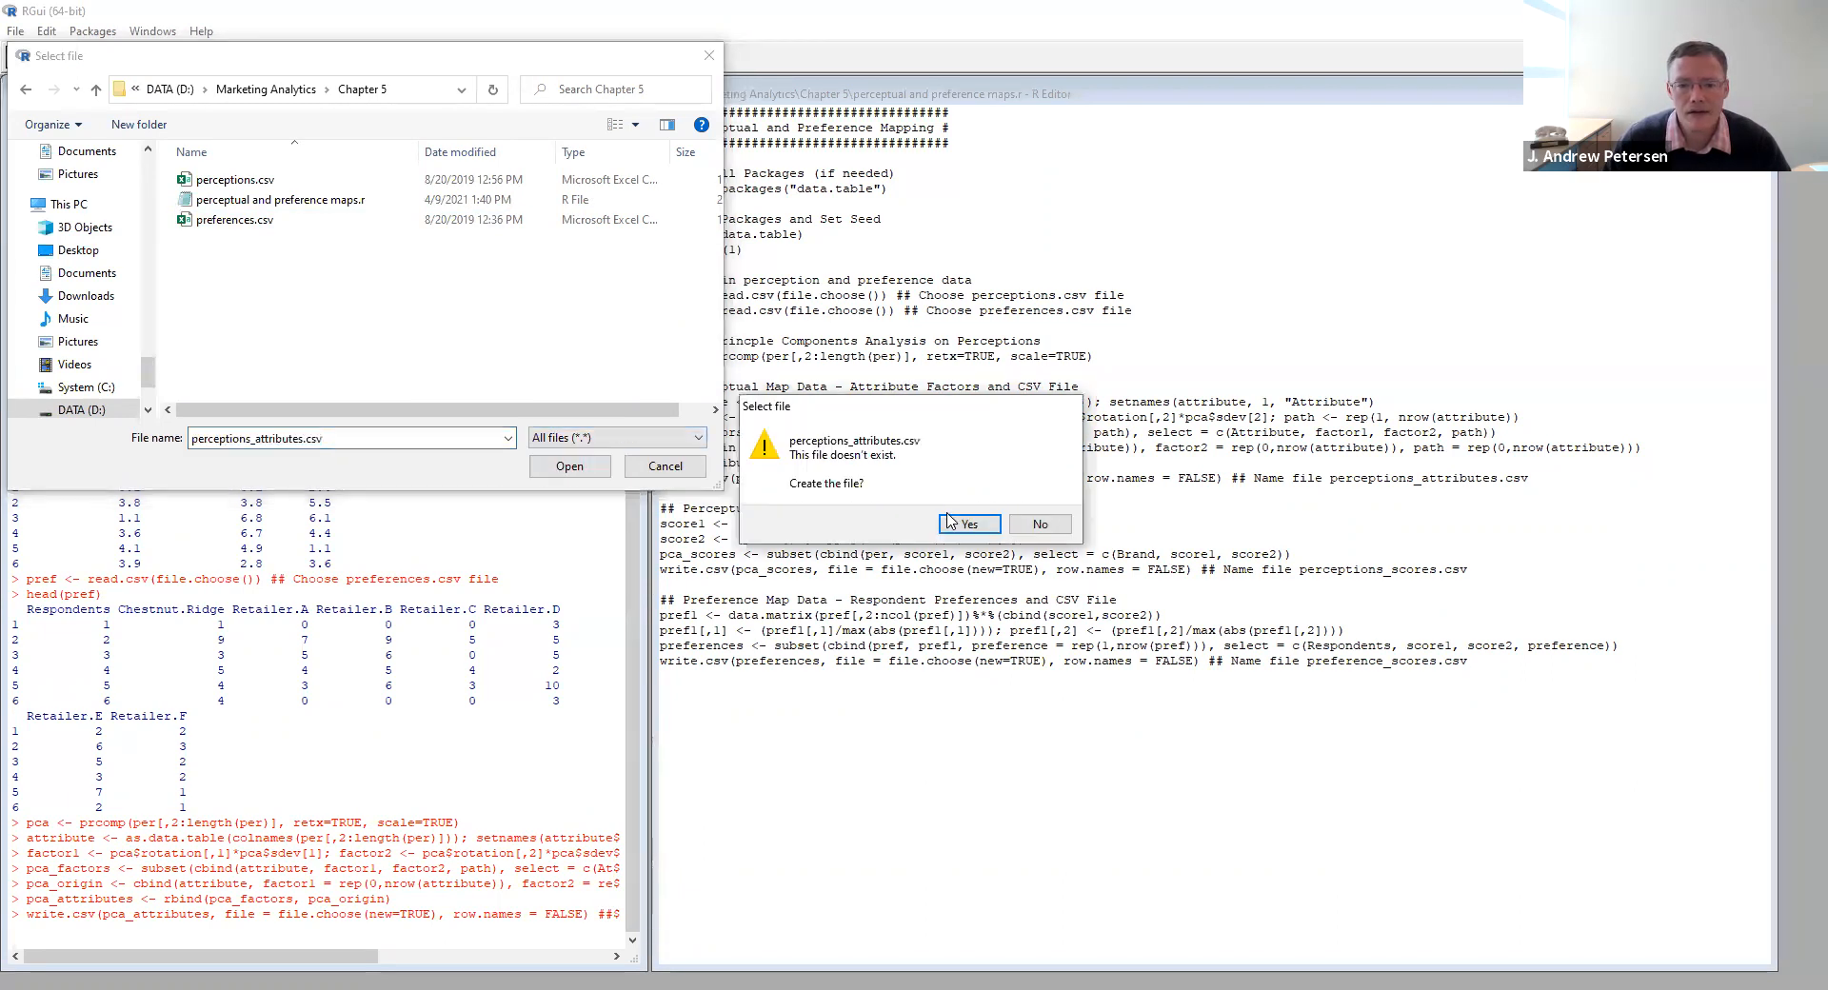
key(Return)
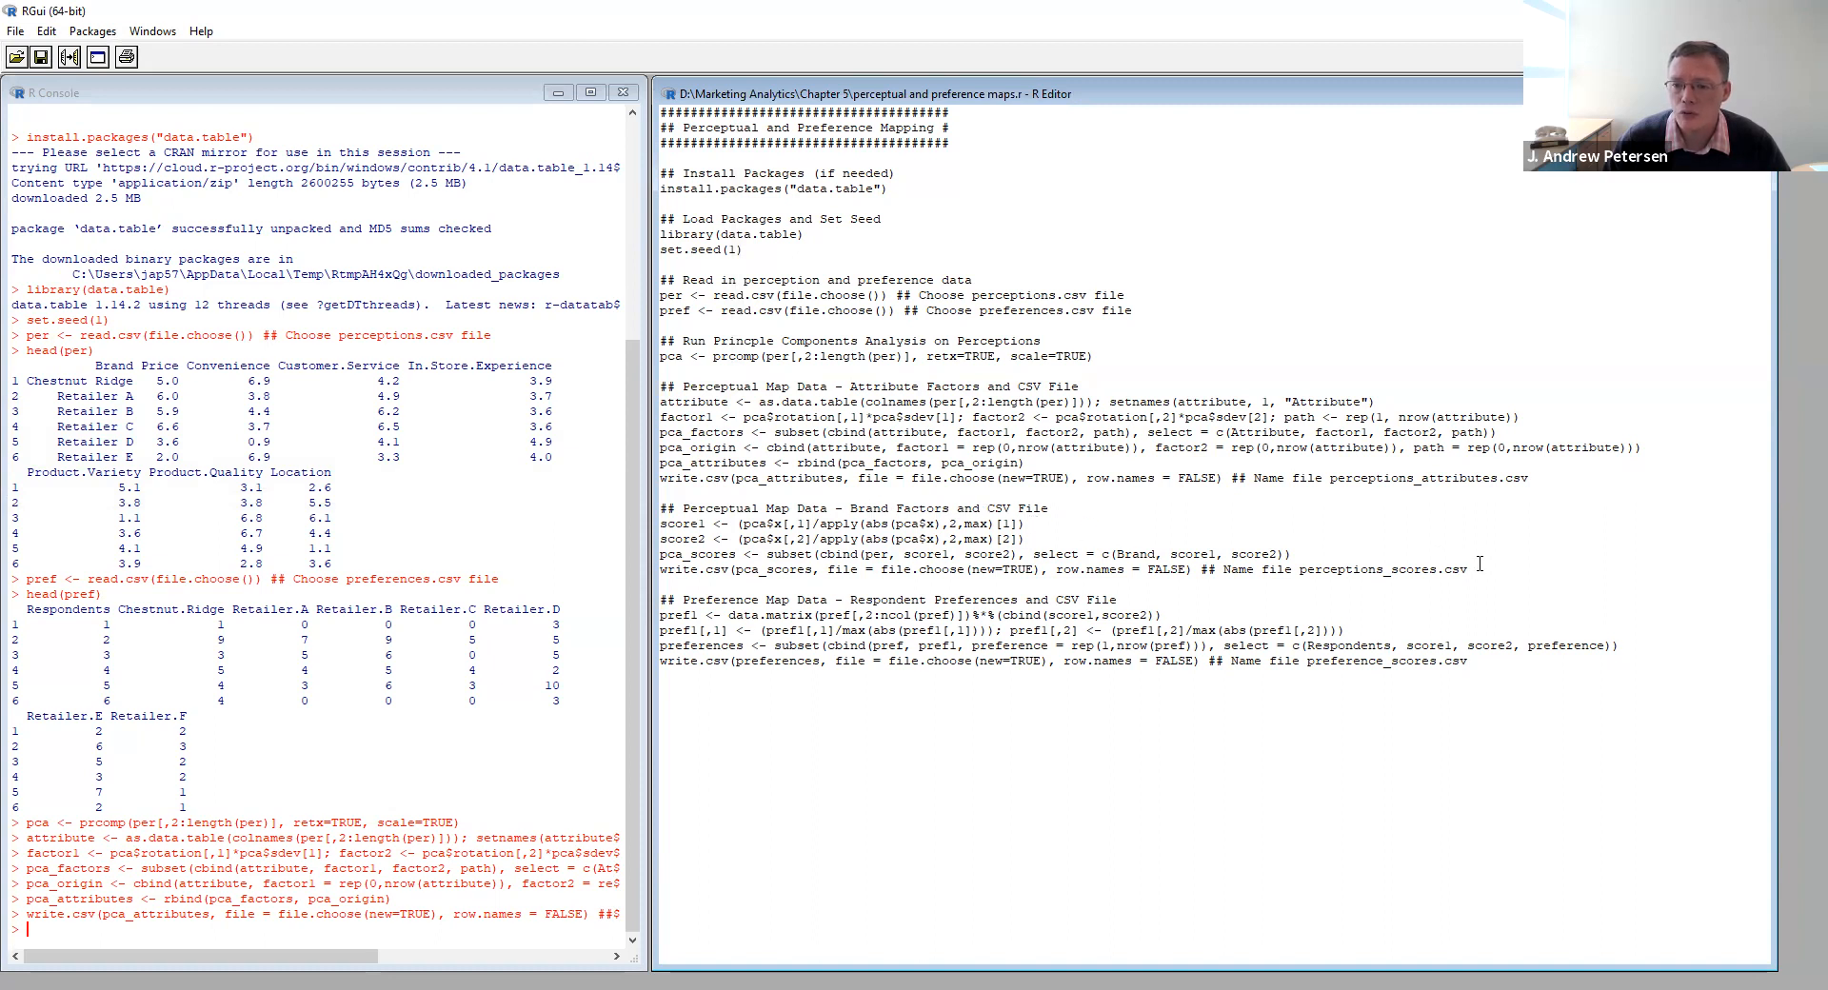
- Run the brand factors block of the script and write the scores to a new file named perceptions_scores.csv
drag(1471, 572, 662, 523)
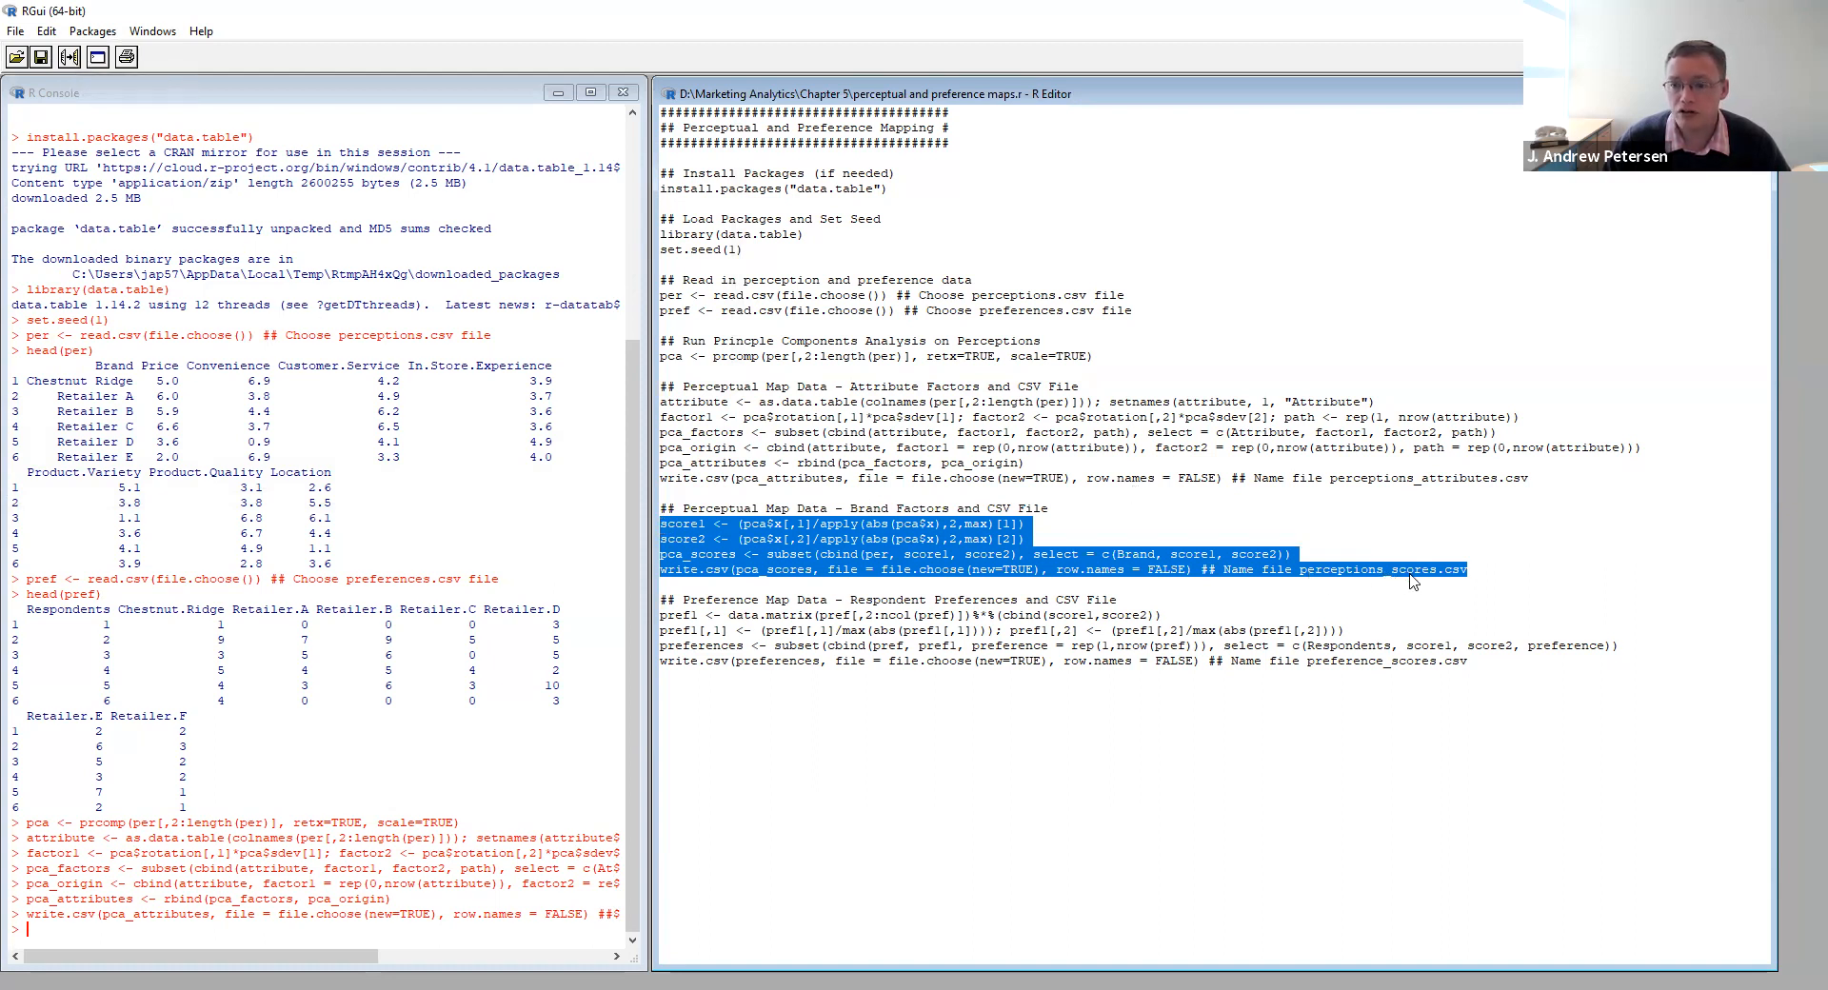
click(67, 58)
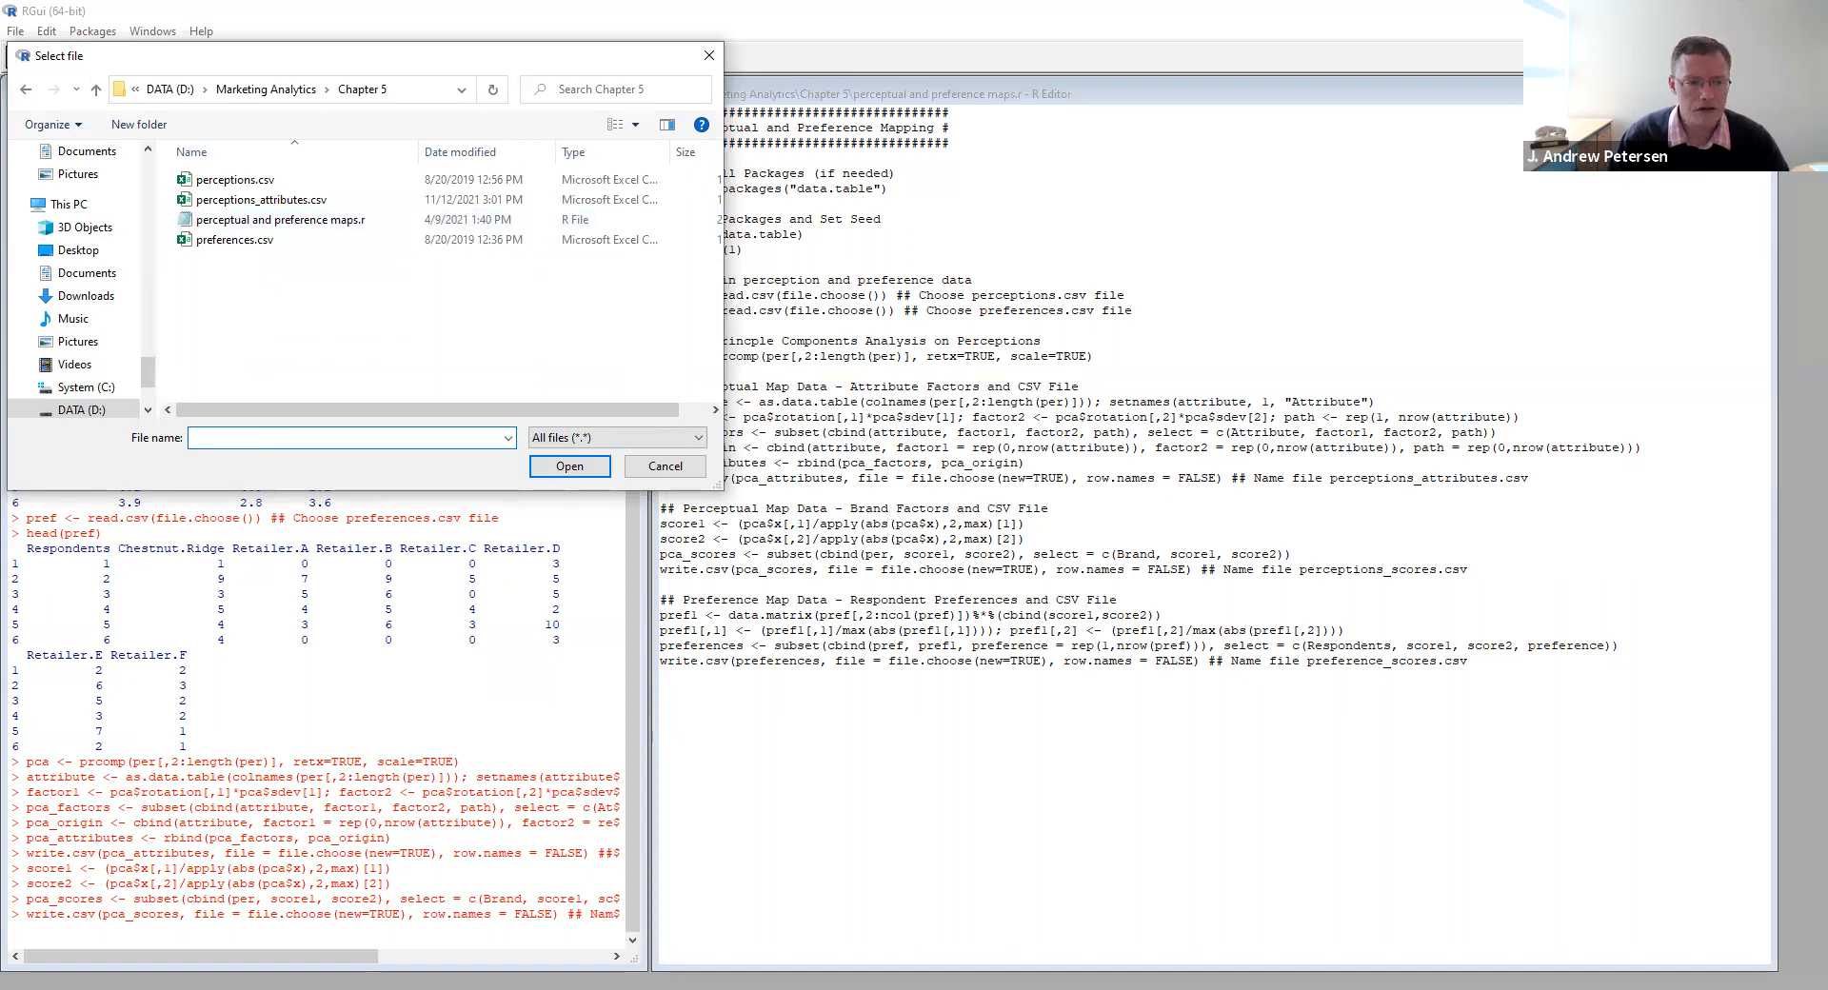
text(perceptions_scores.csv)
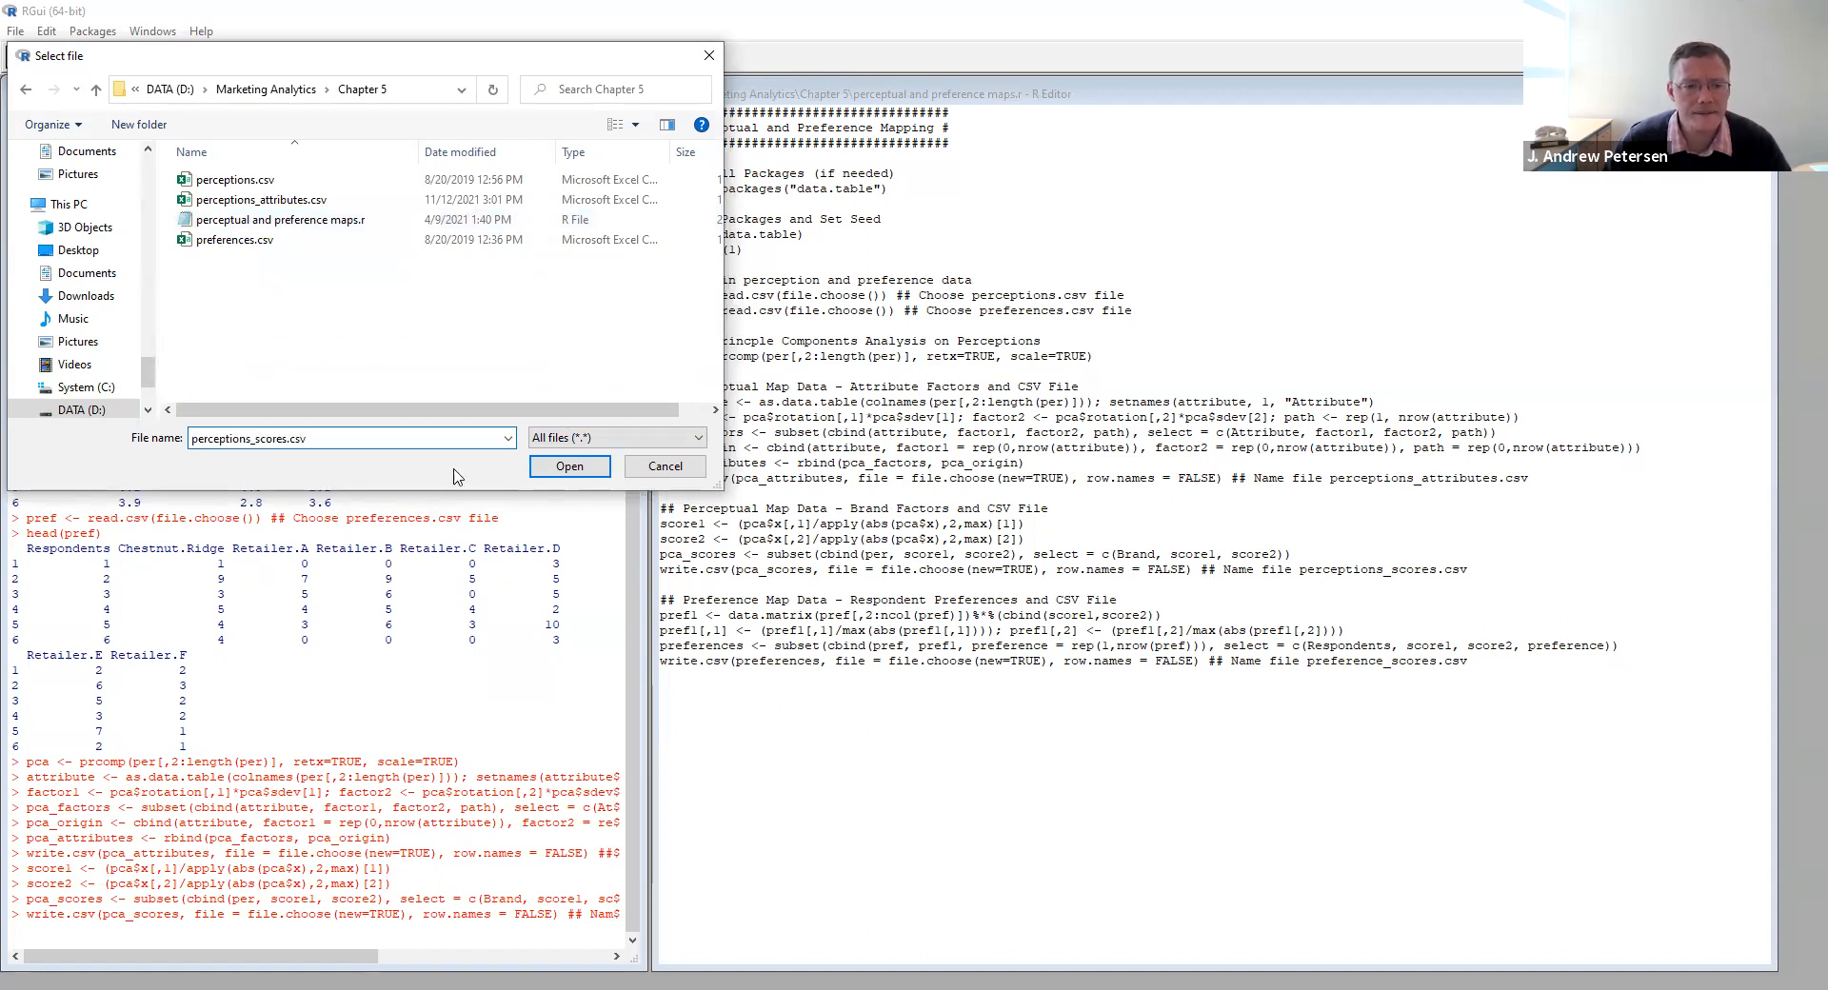
click(538, 466)
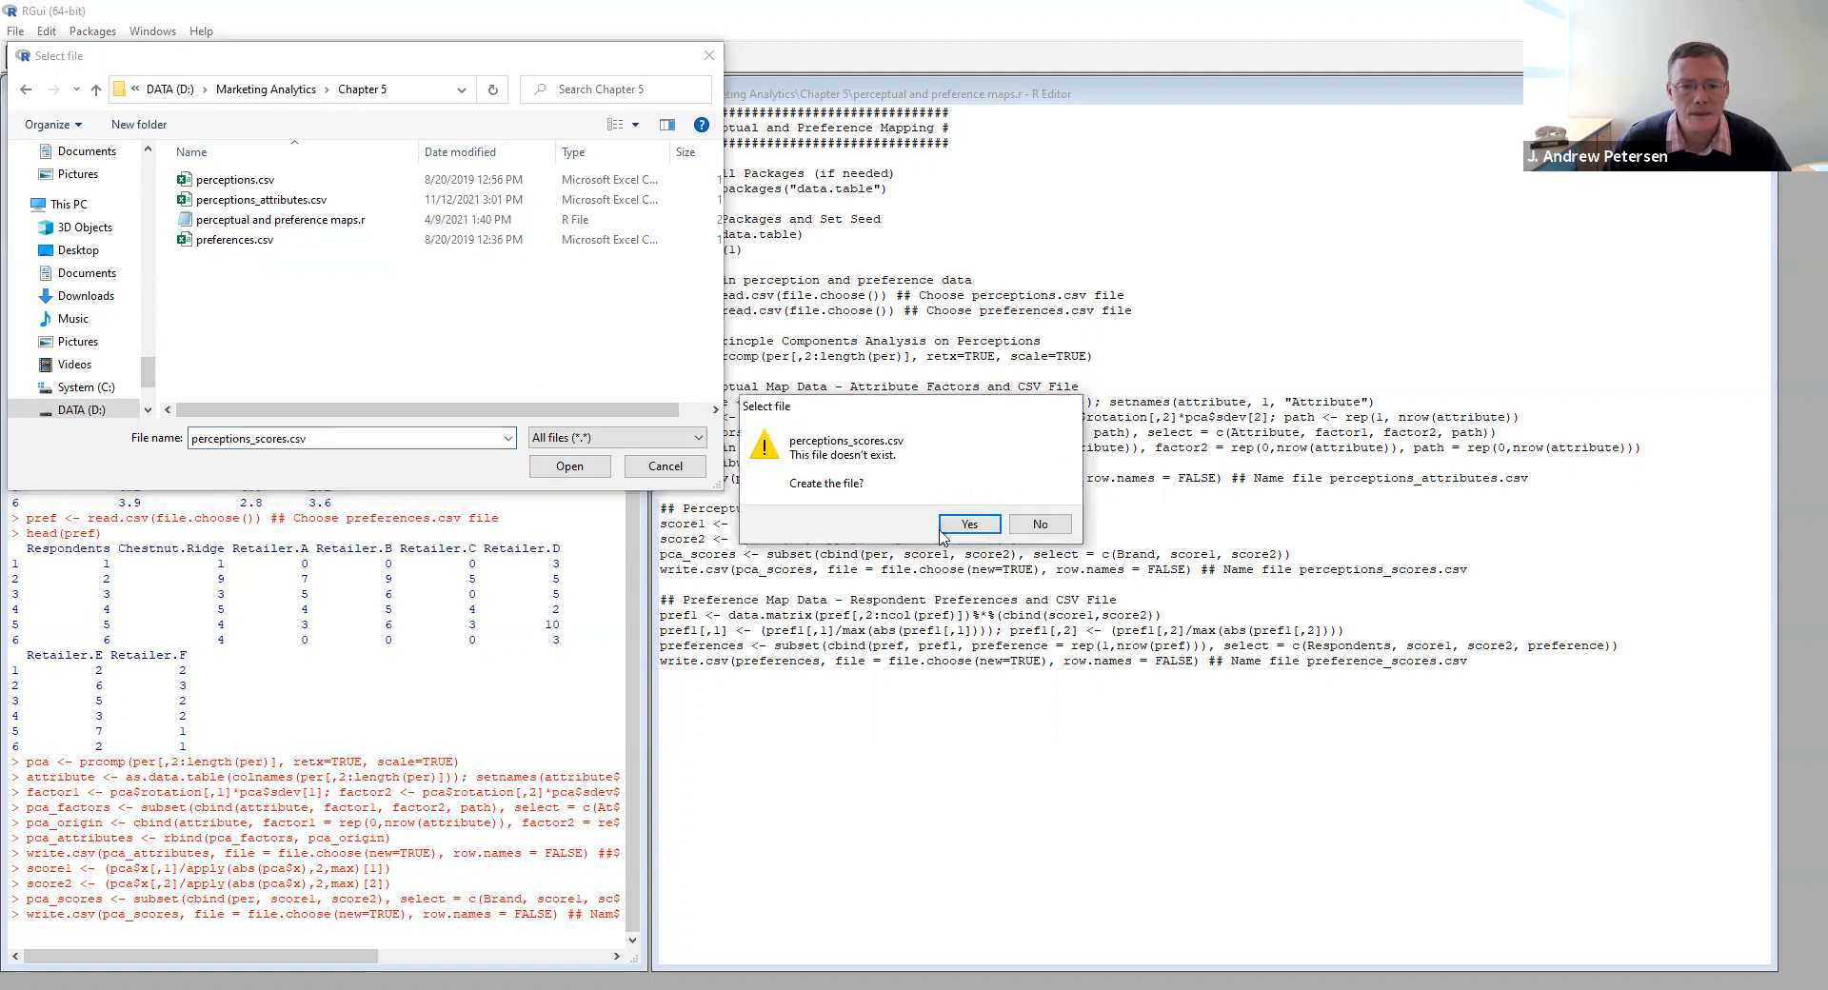
click(957, 524)
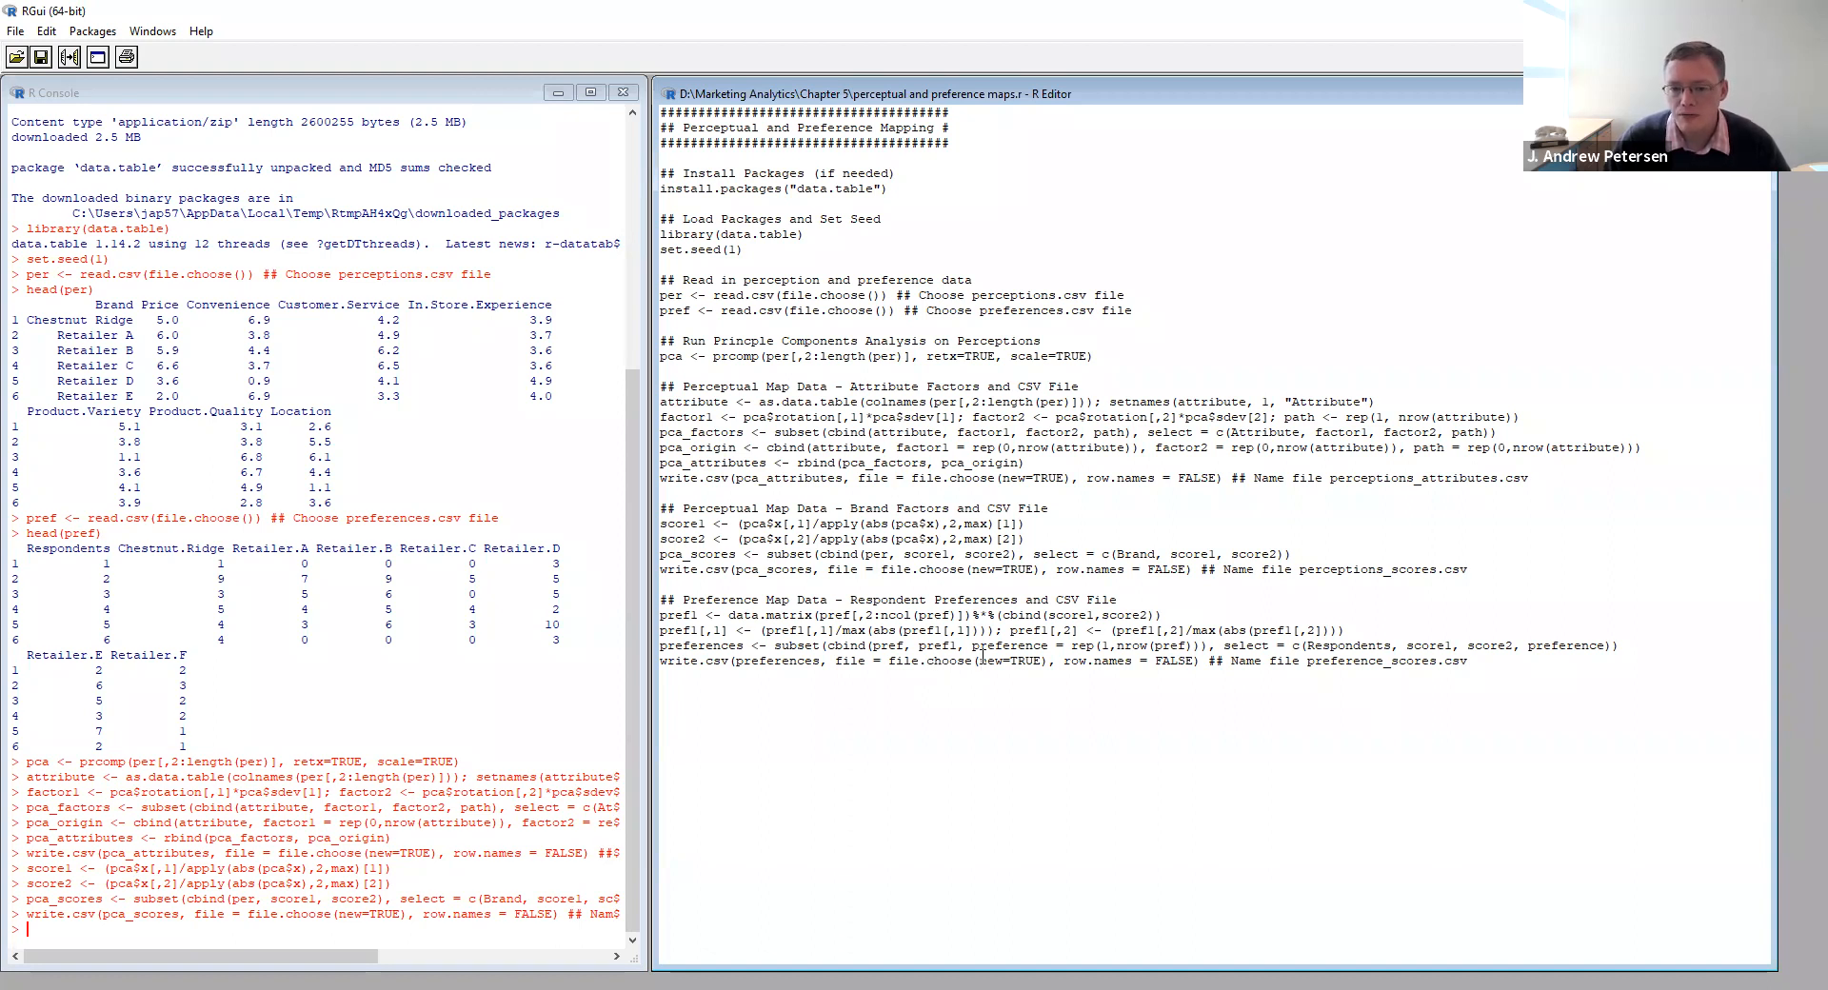
- Run the respondent preferences block of the script and write its output to a new file named preference_scores.csv
drag(1471, 663, 663, 614)
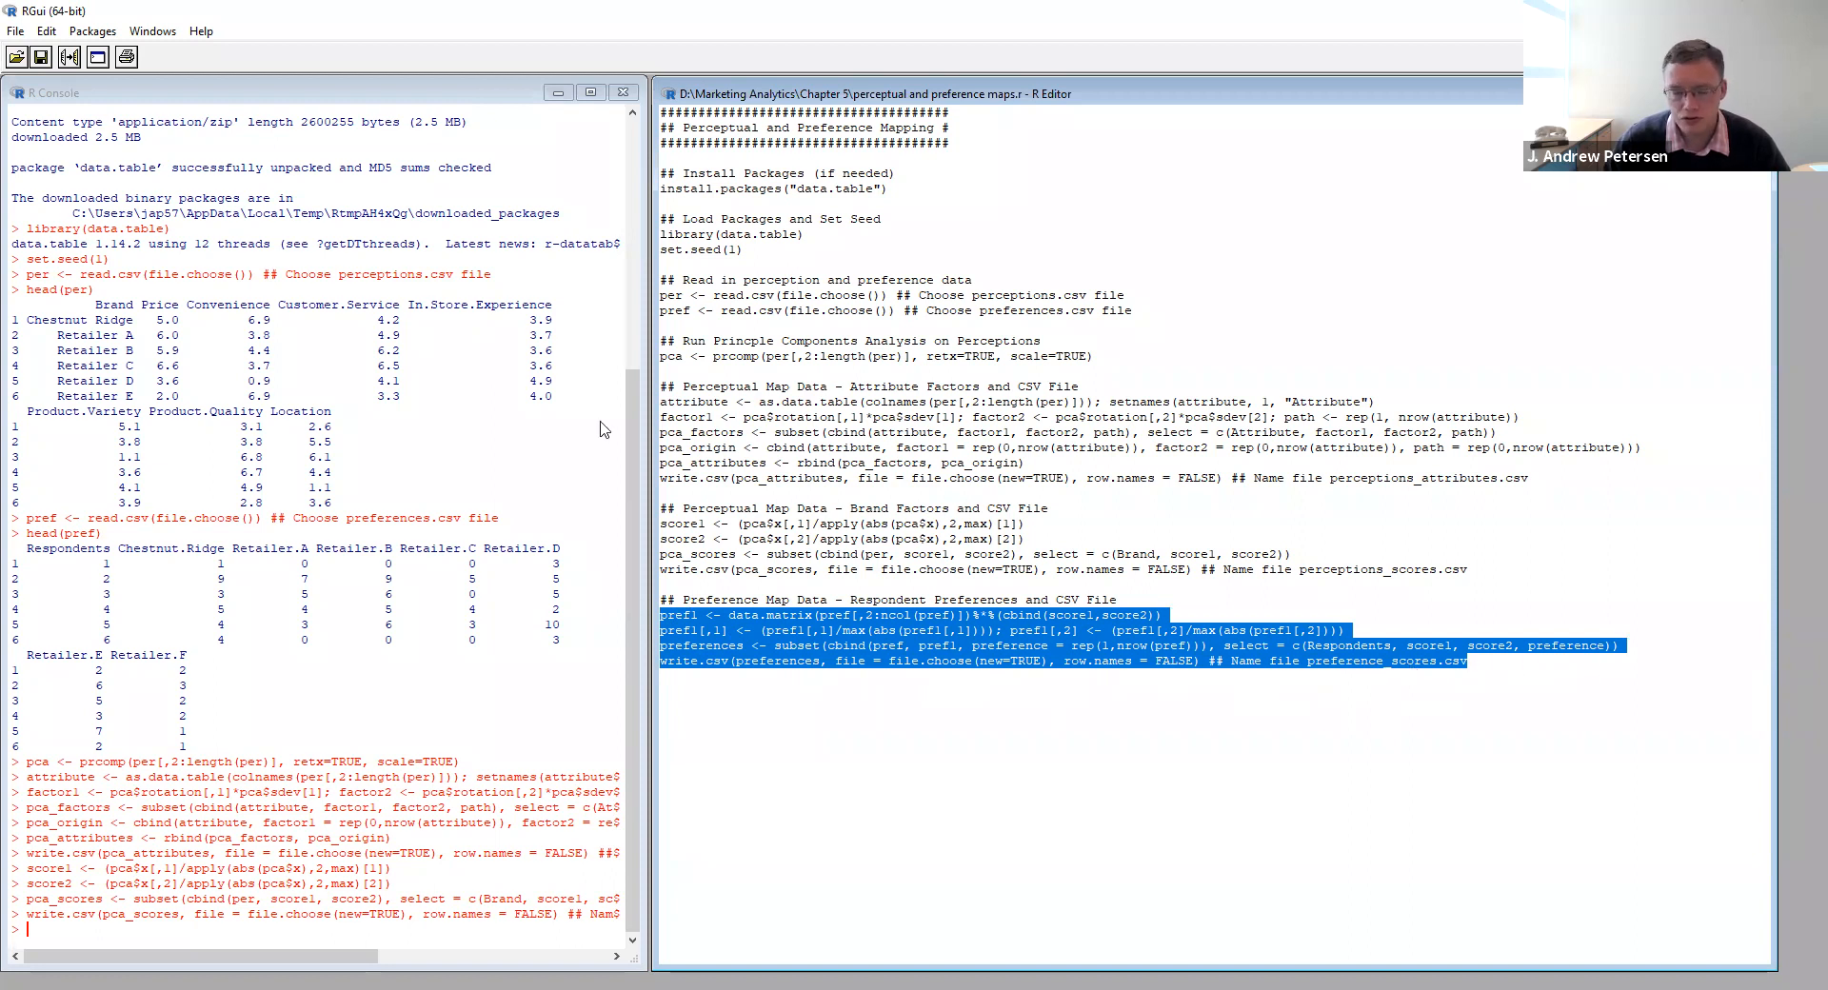
click(70, 57)
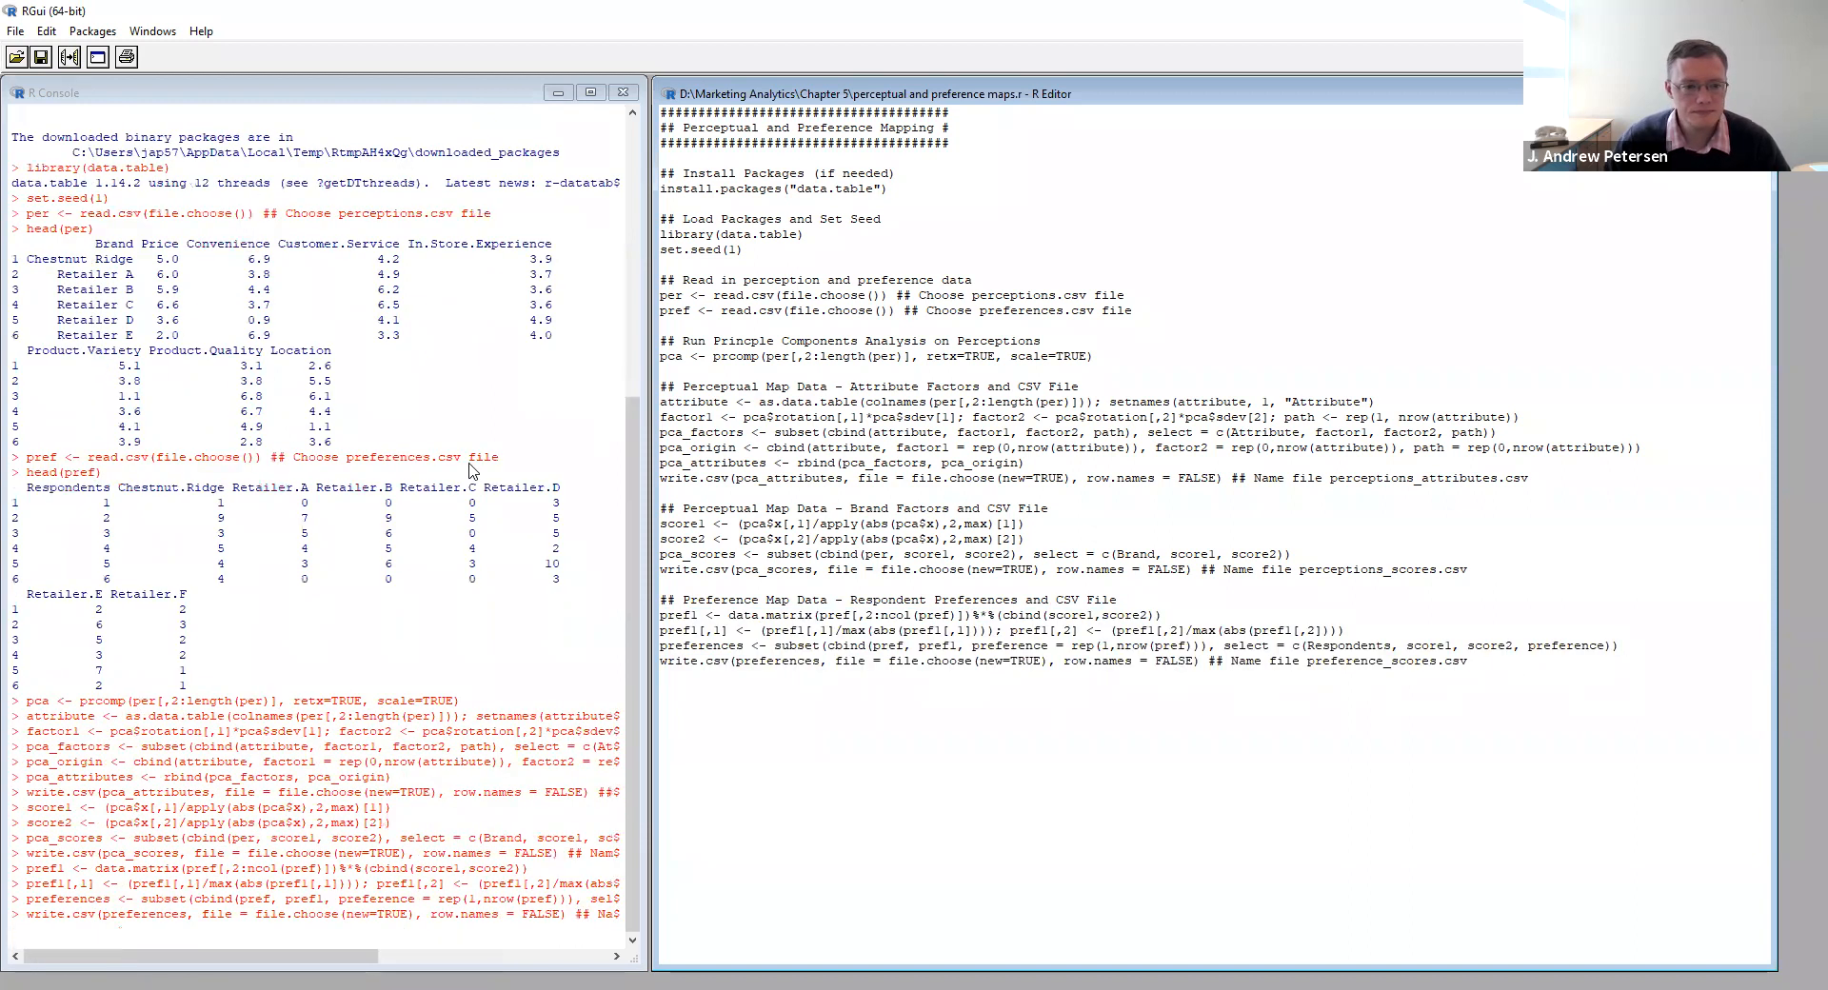
double_click(233, 257)
click(270, 437)
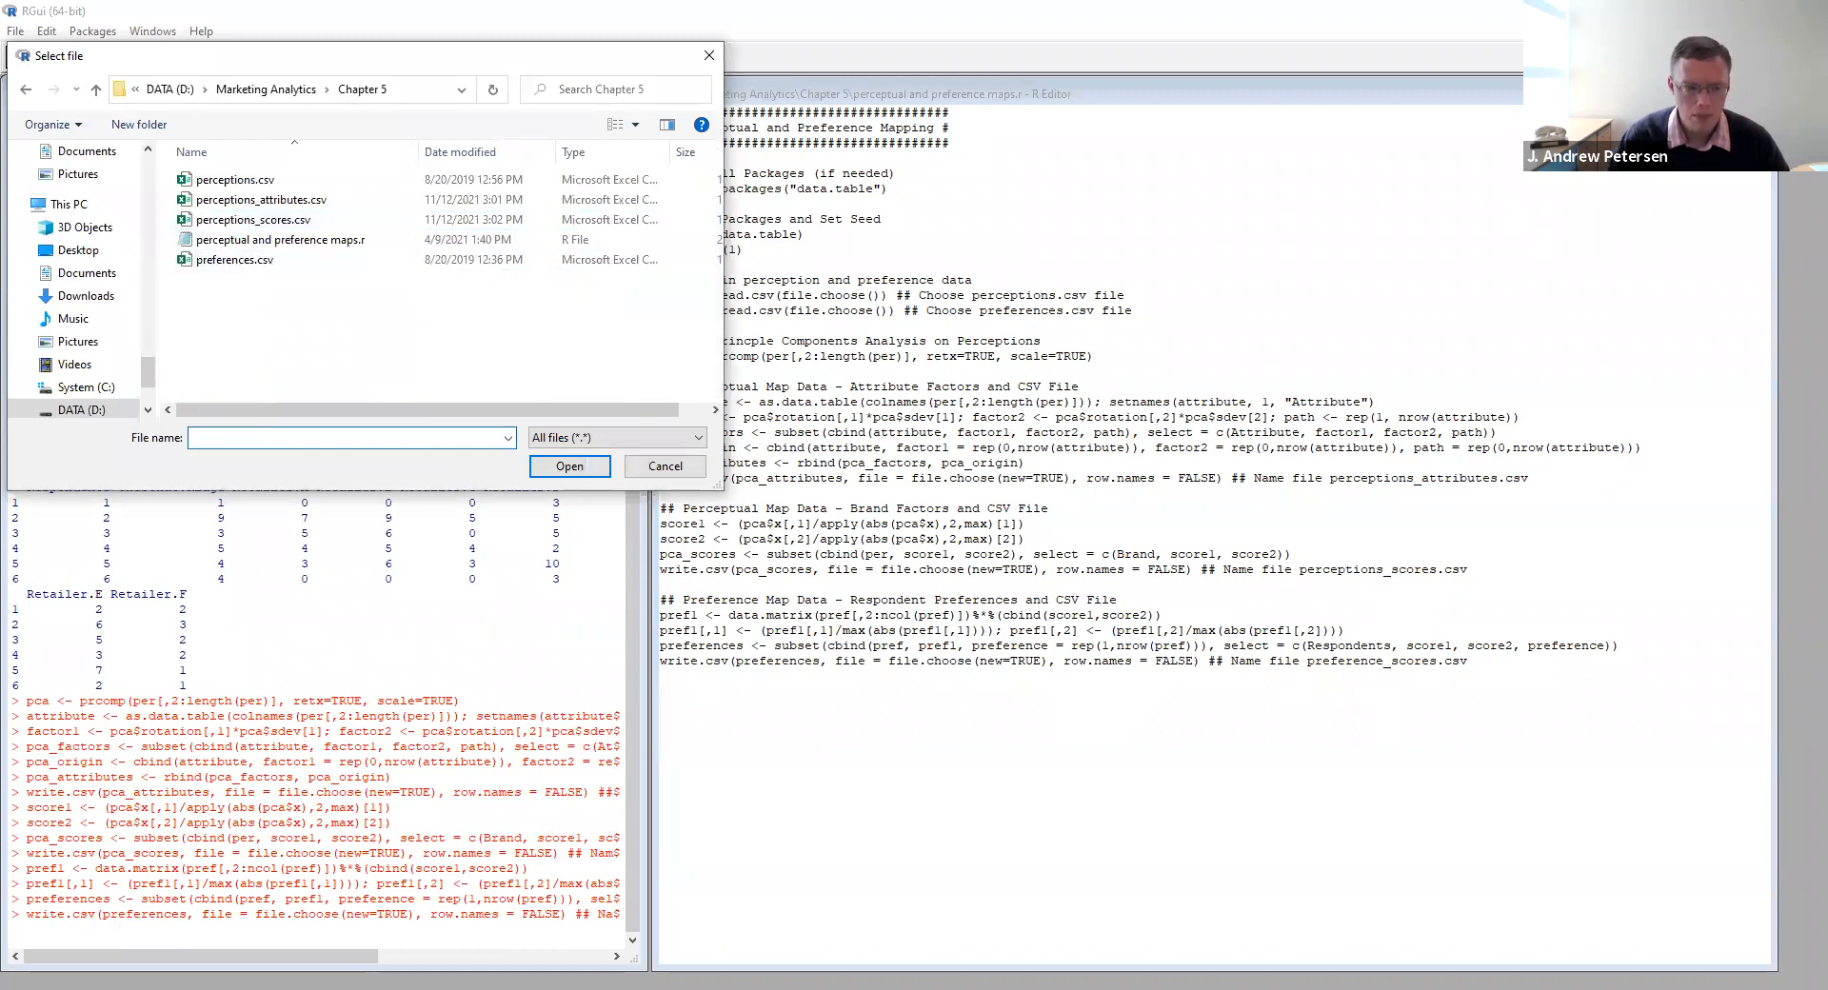
text(preference_scores.csv)
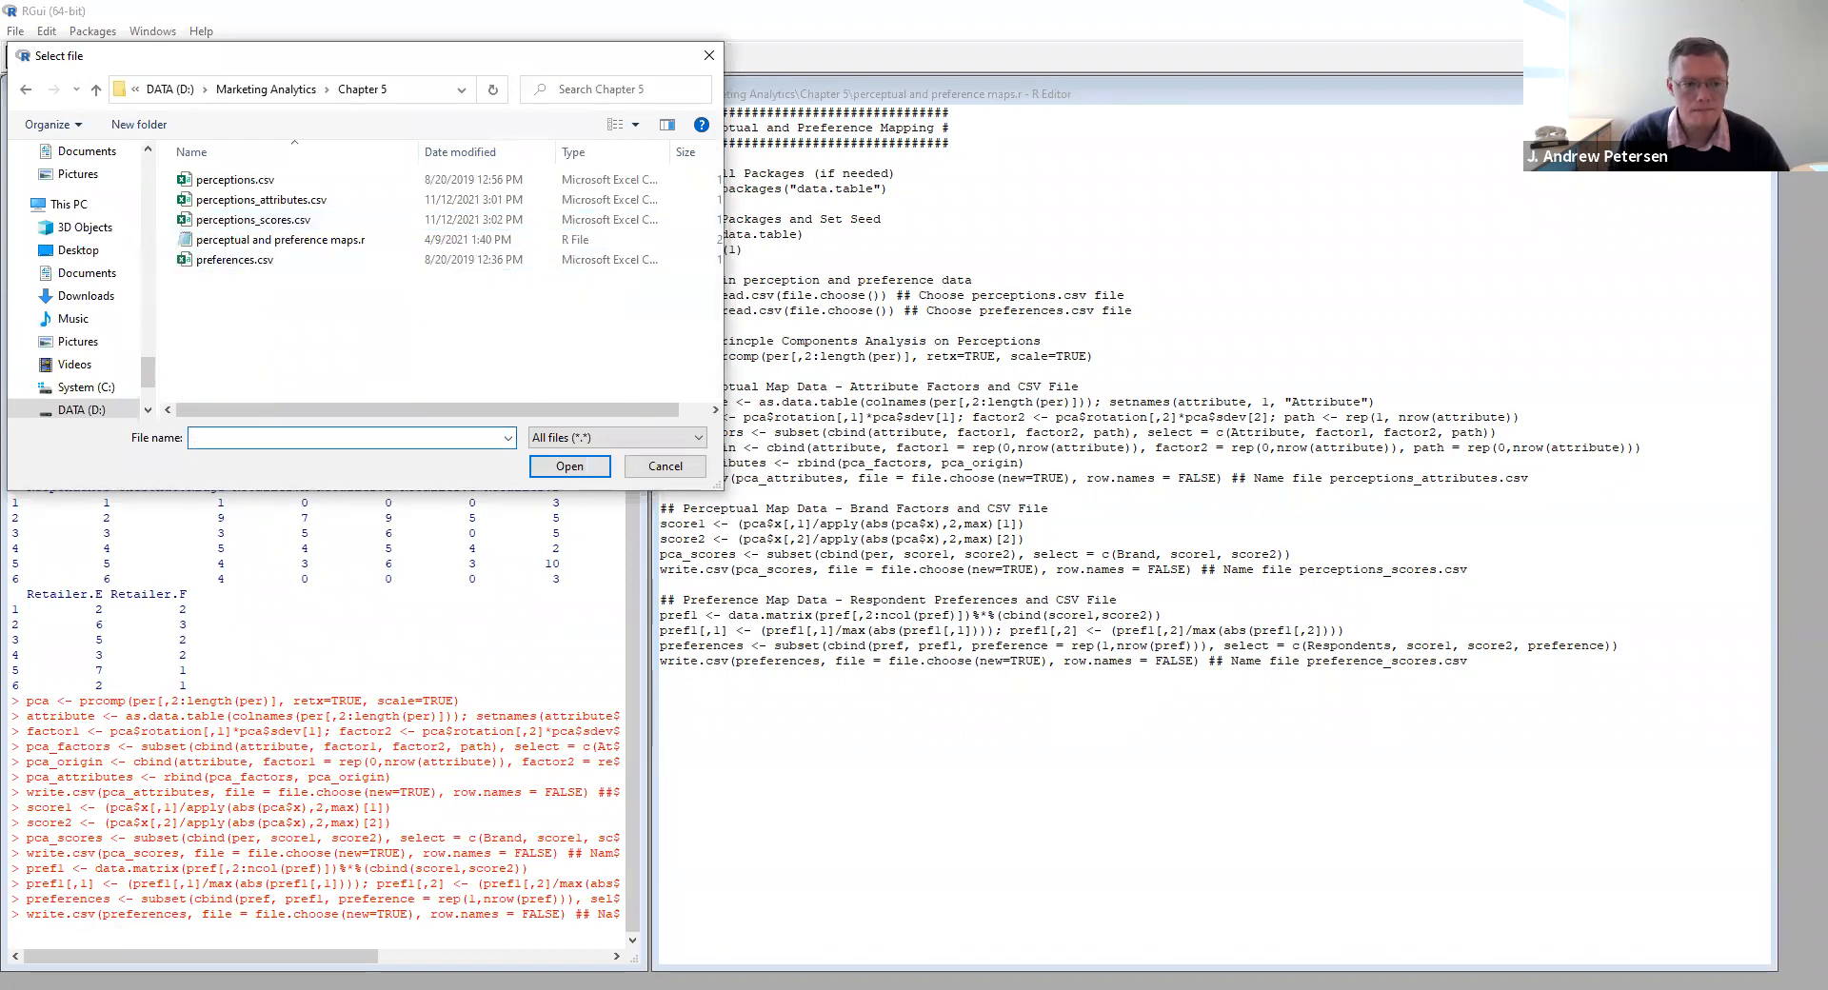
click(570, 467)
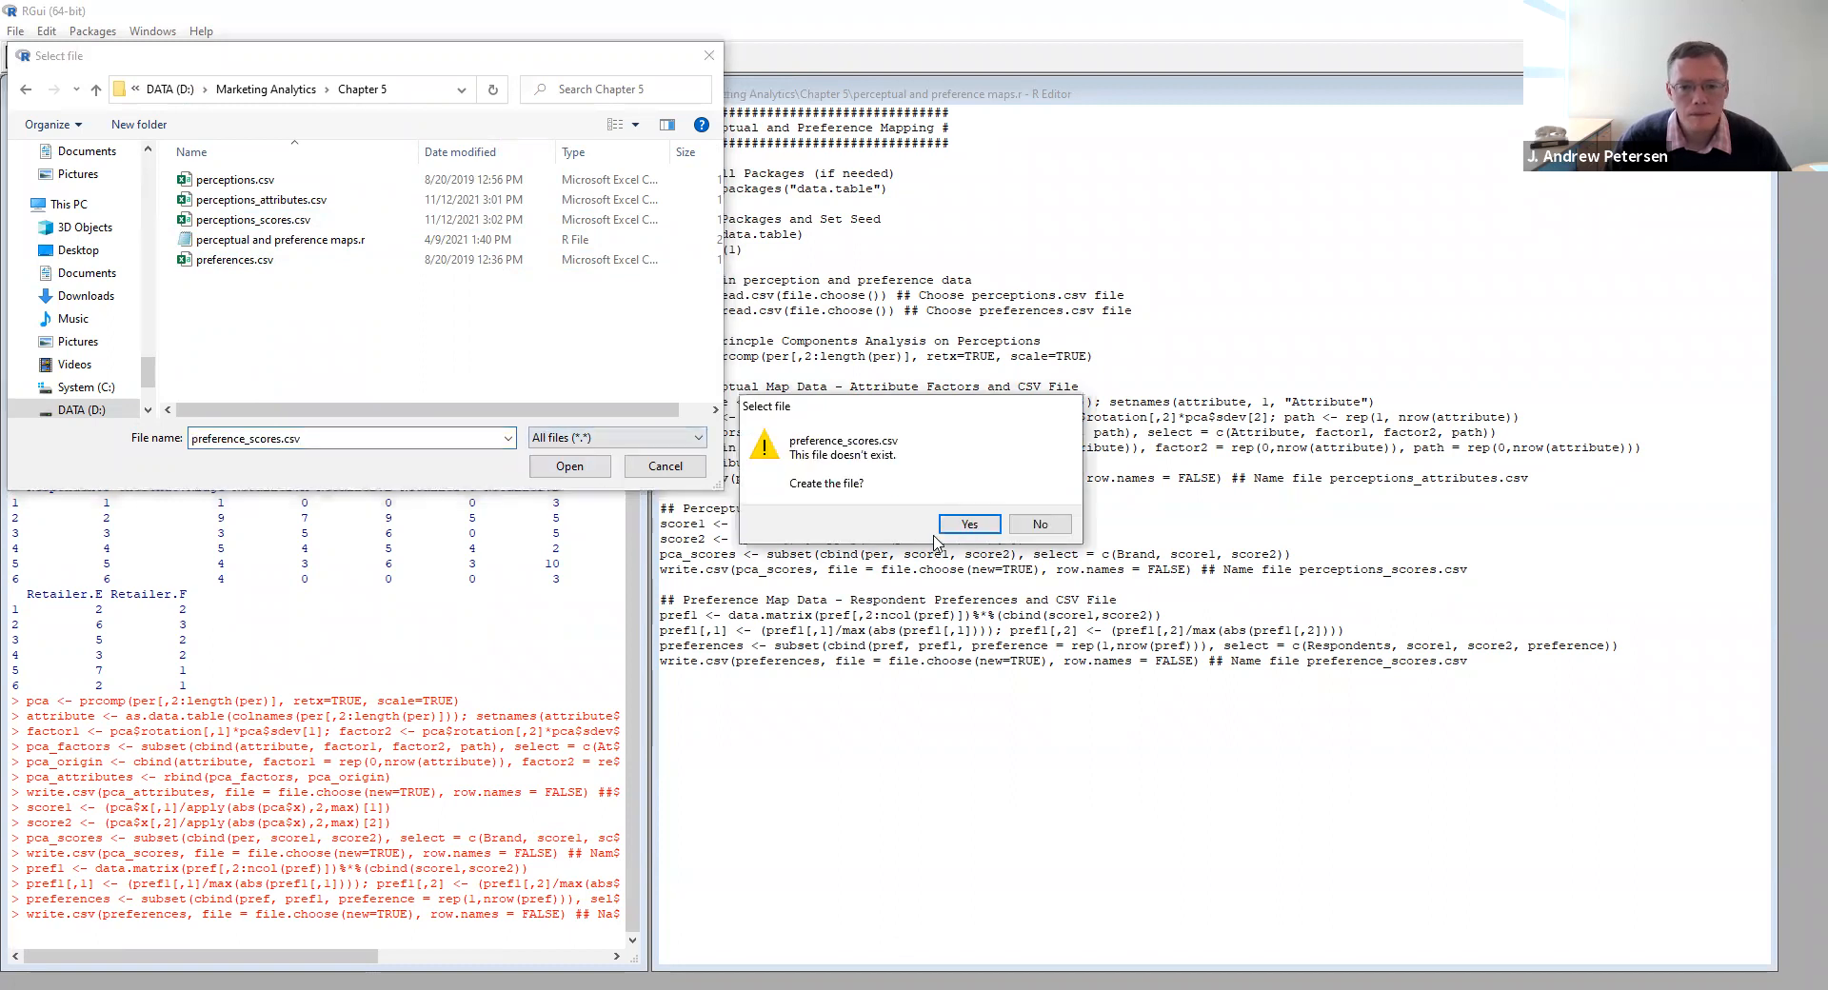
click(956, 524)
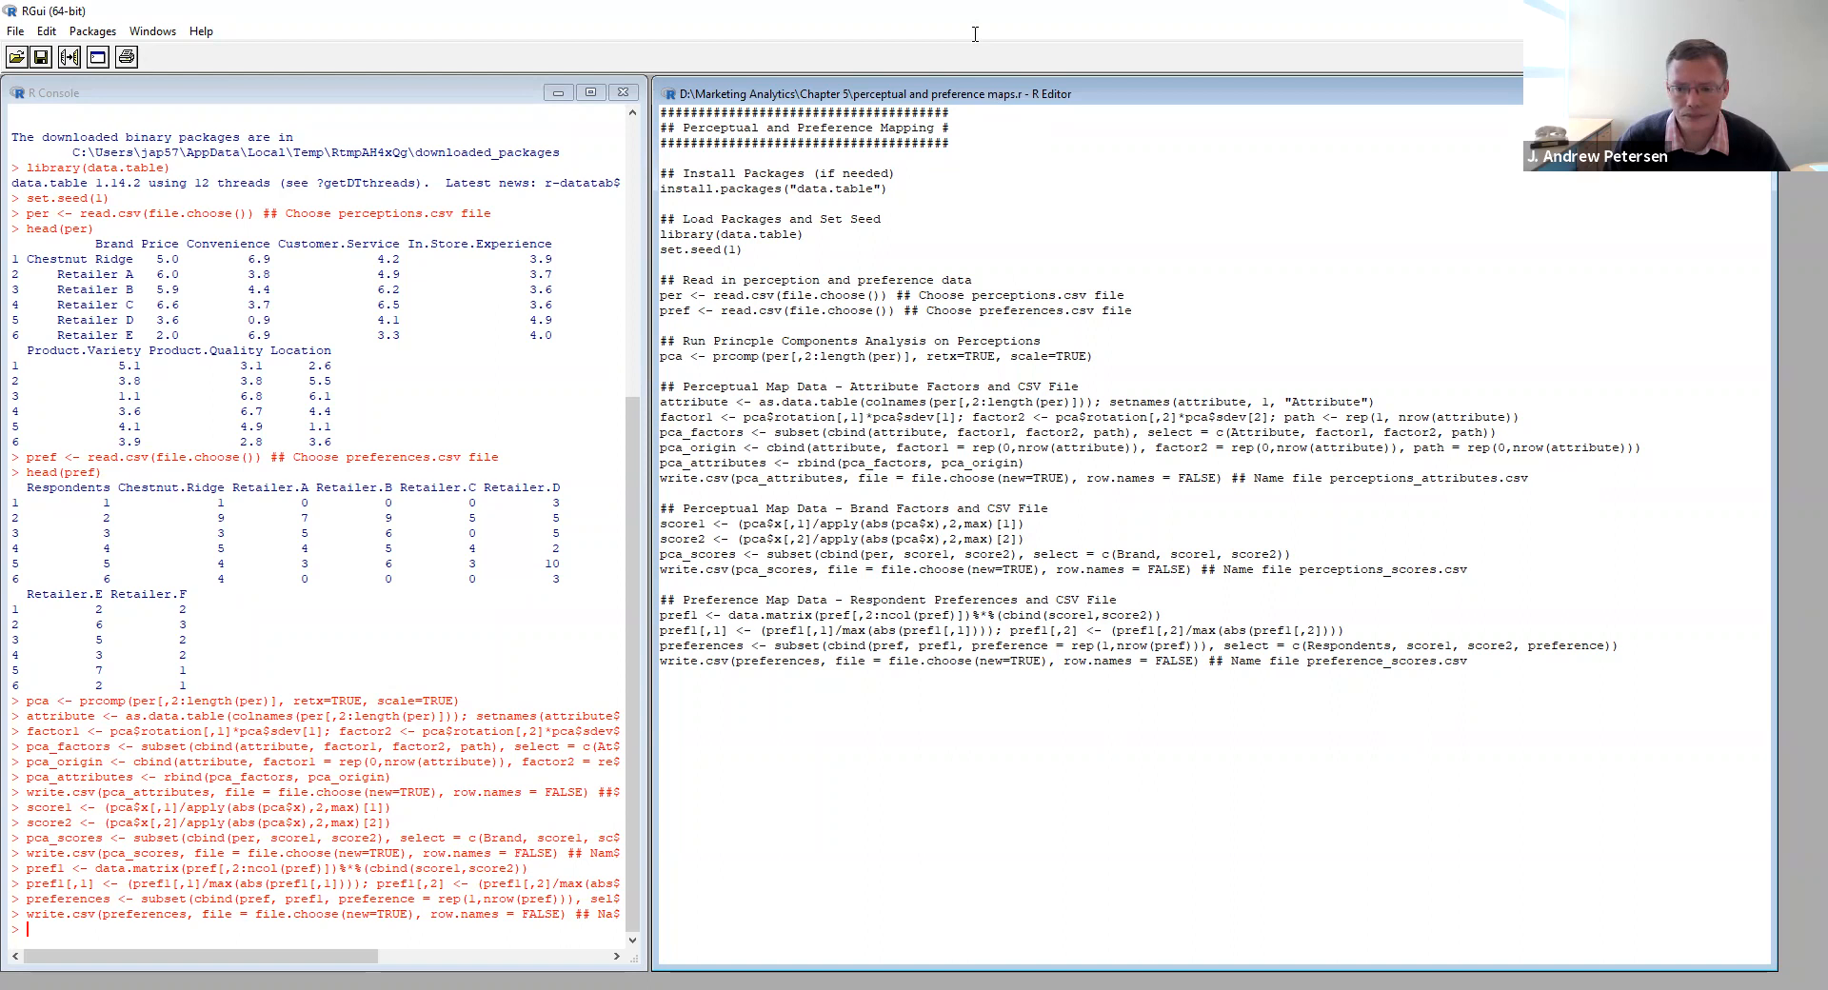
- Switch to Tableau and open perceptions_attributes.csv from the Chapter 5 folder as the data source
key(alt+Tab)
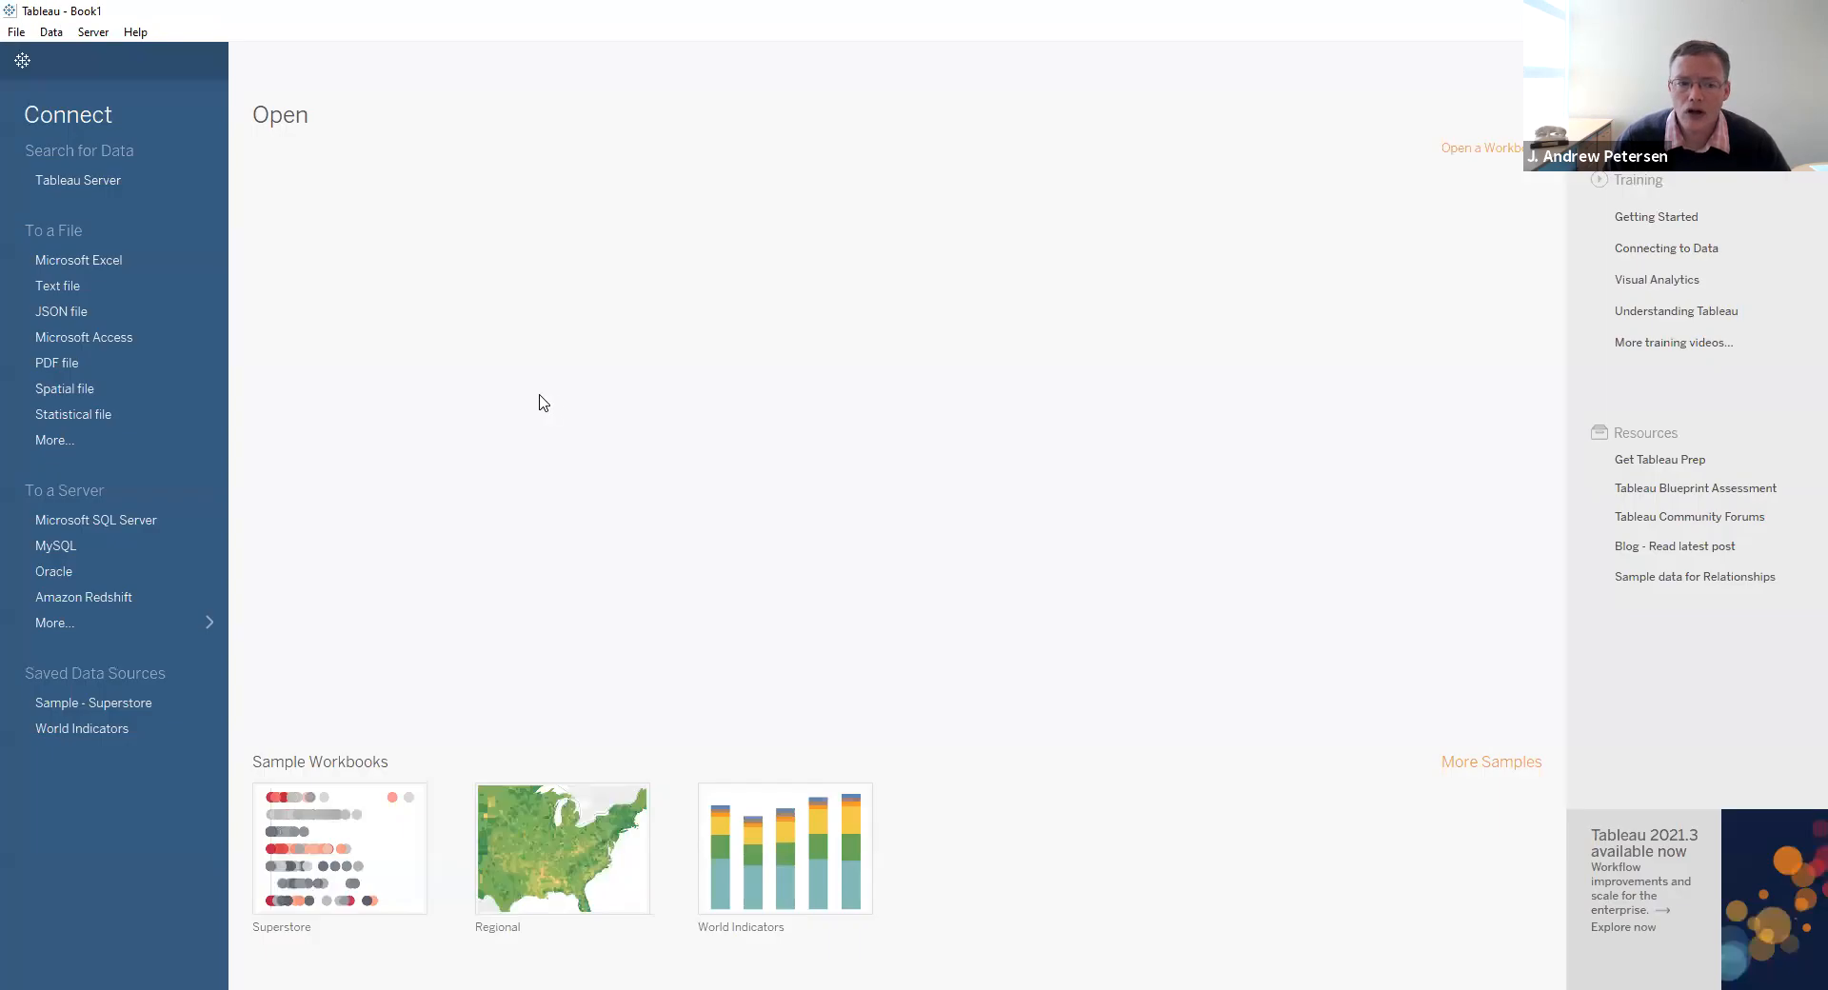
click(16, 34)
click(16, 82)
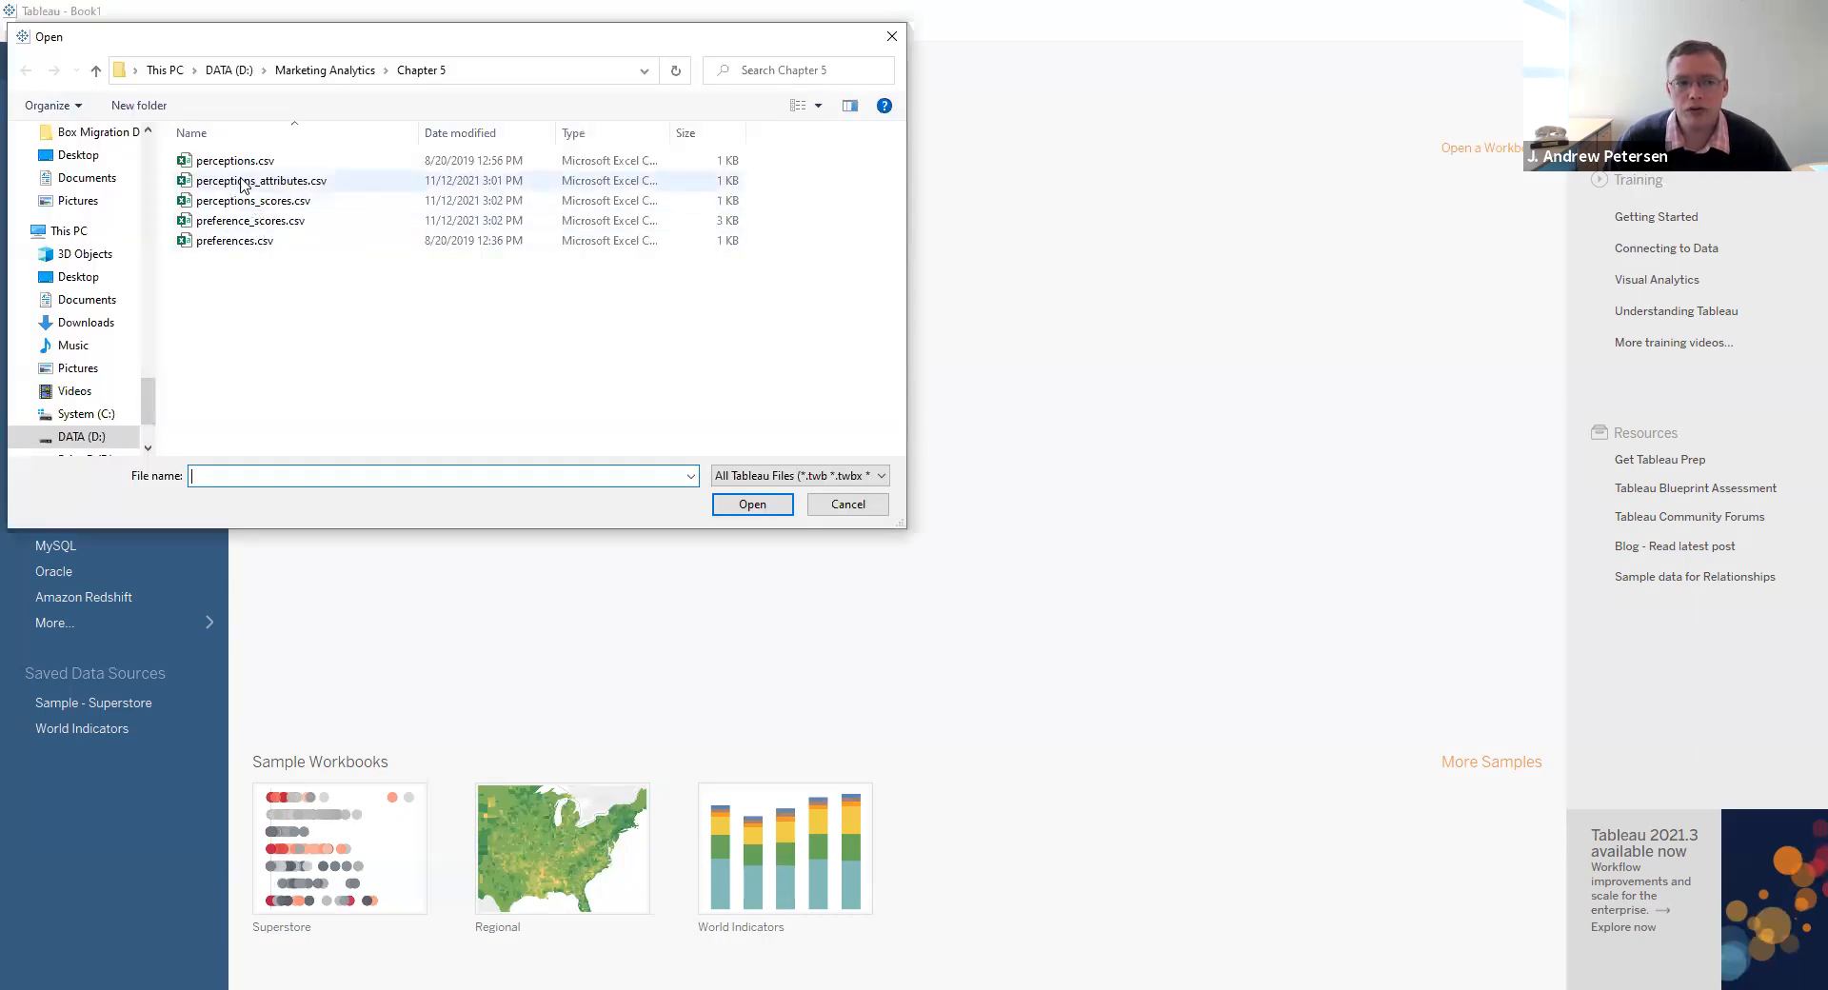
click(241, 184)
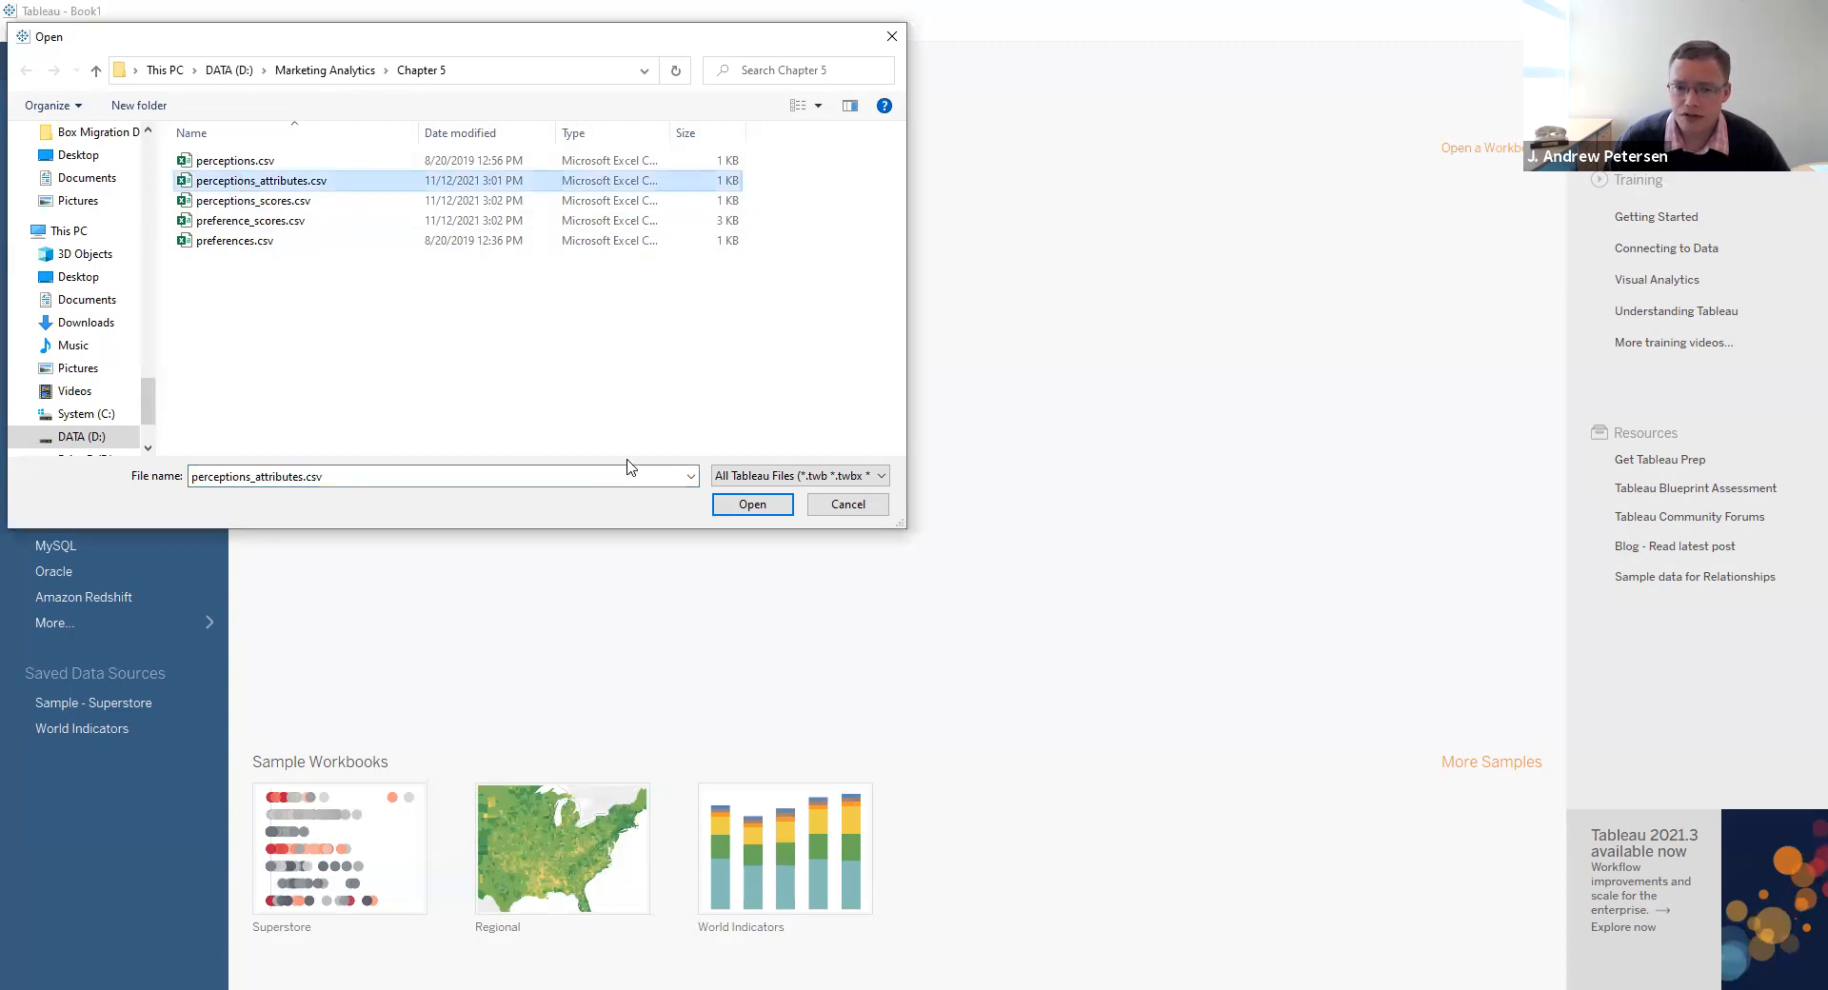
click(735, 501)
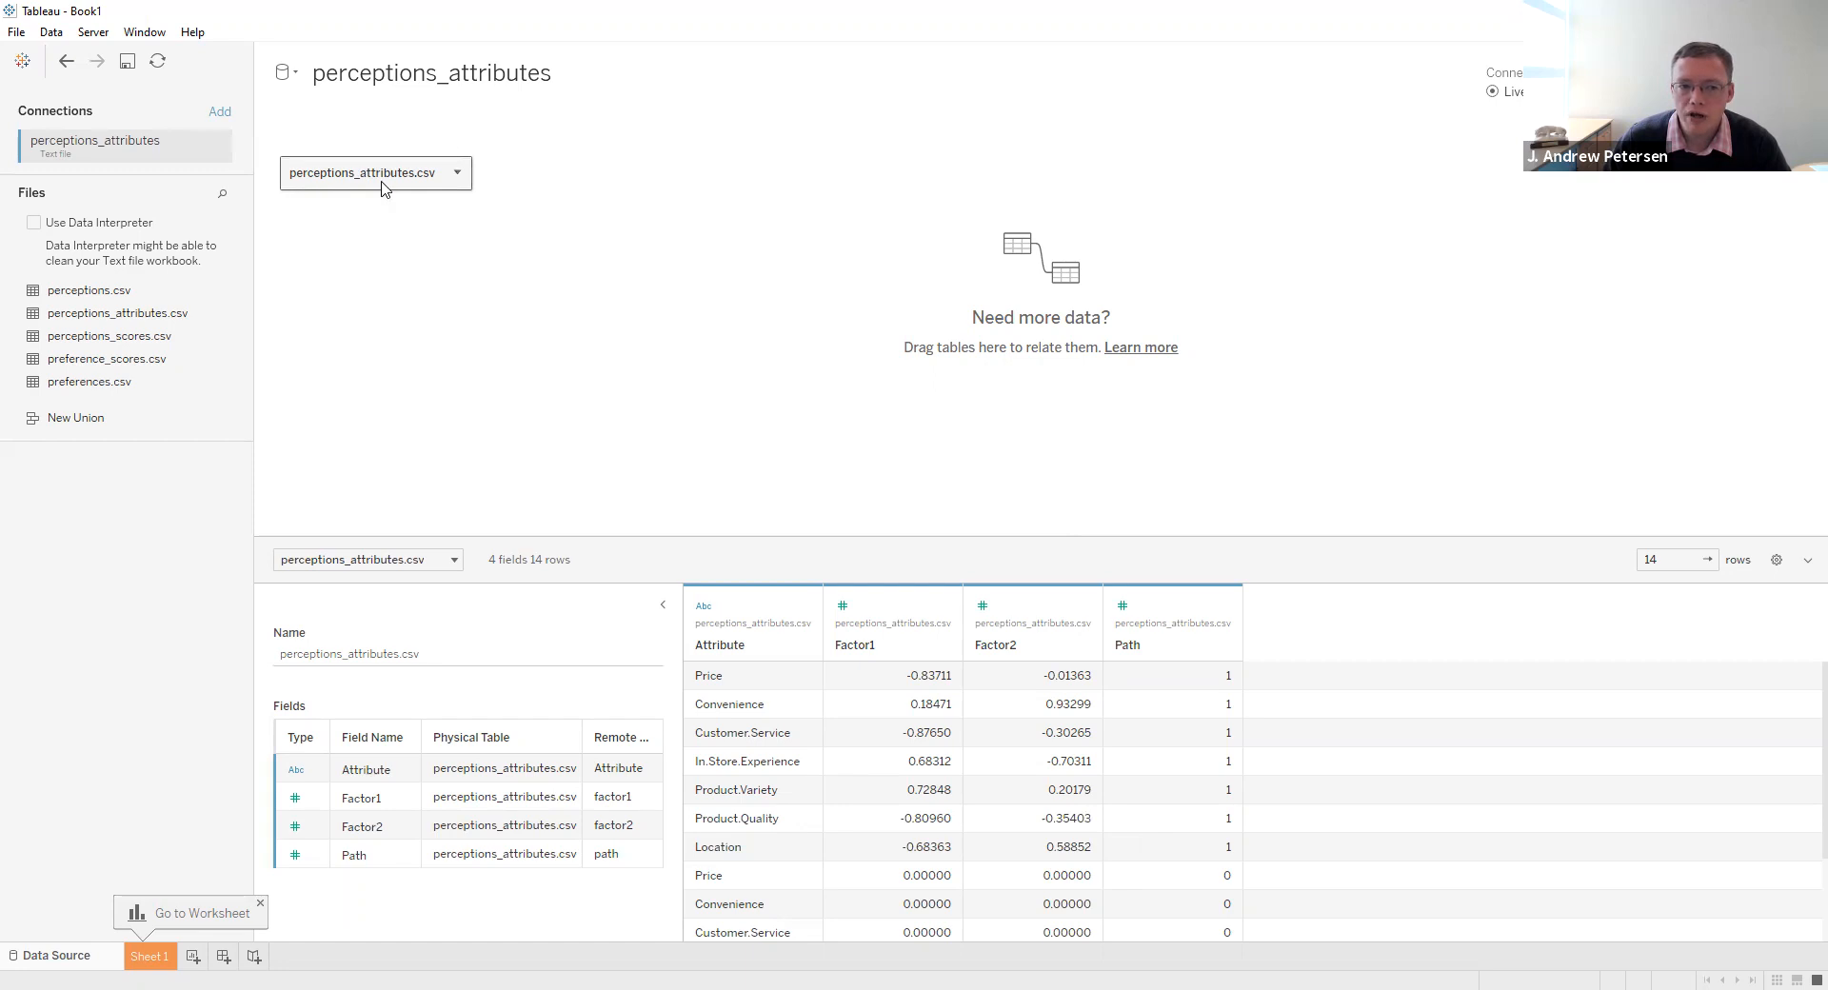
- Convert the perceptions_attributes.csv table to a union that includes perceptions_scores.csv, and check the combined rows
click(458, 174)
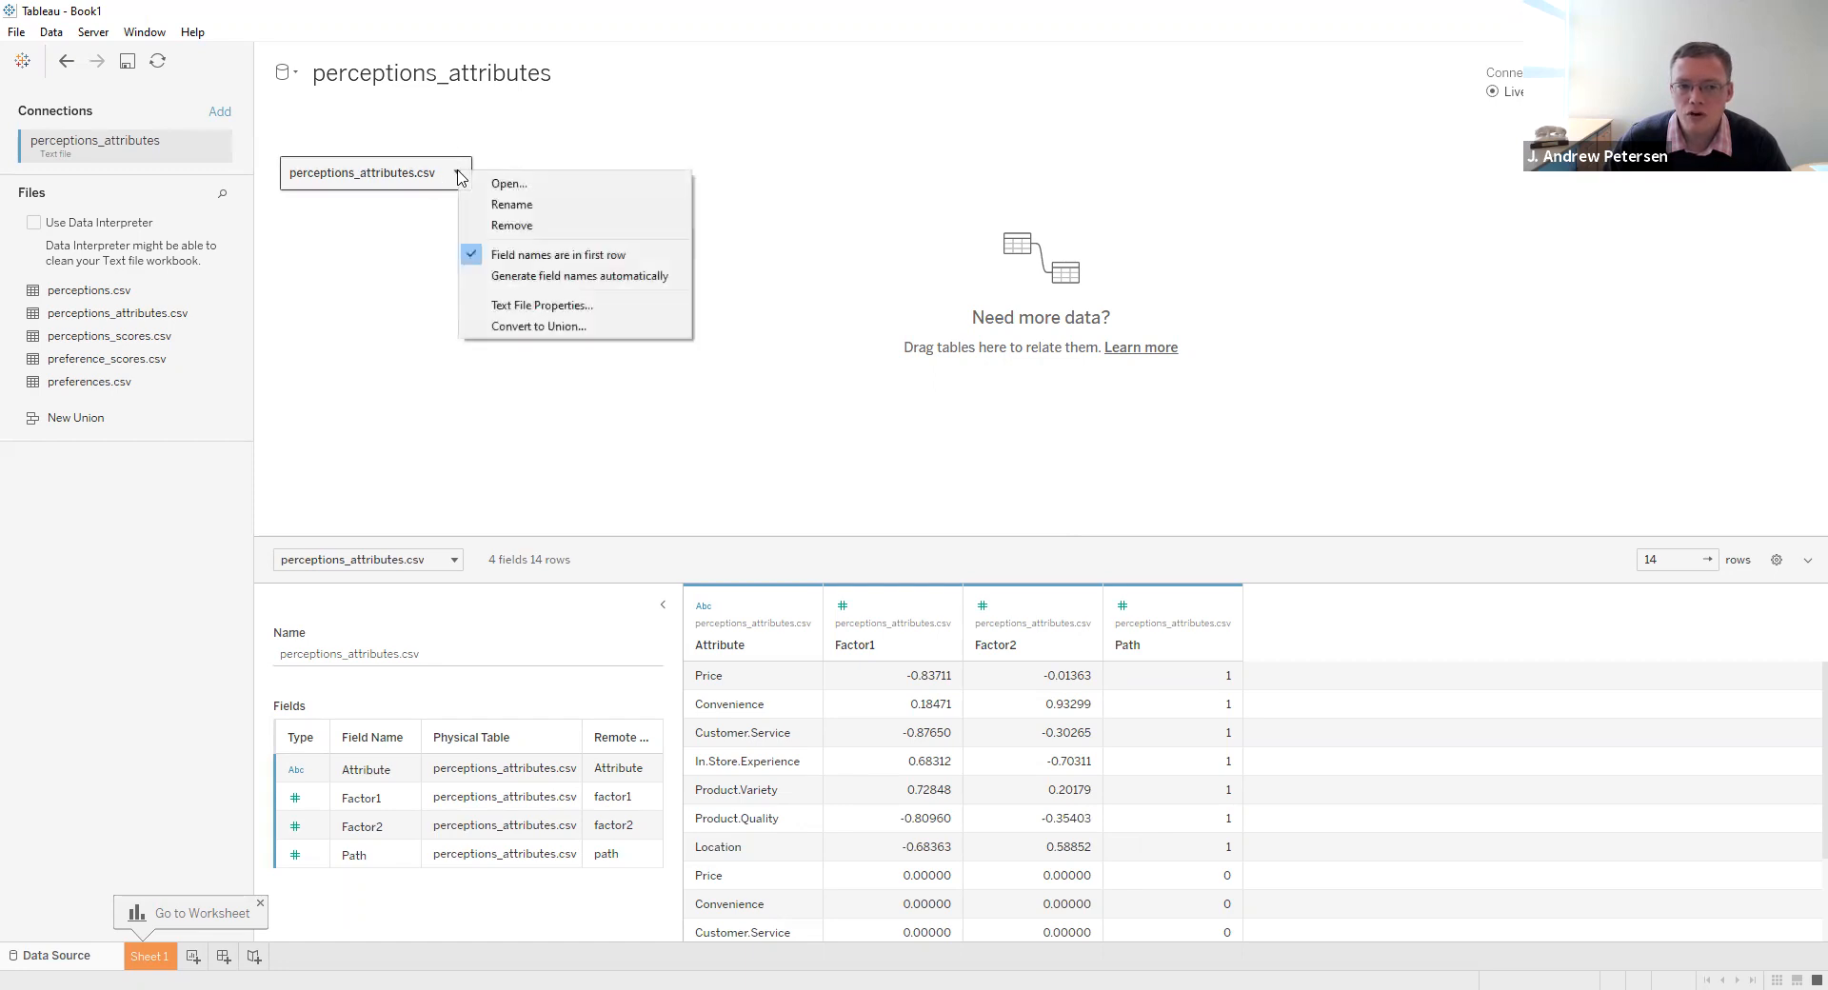
click(538, 330)
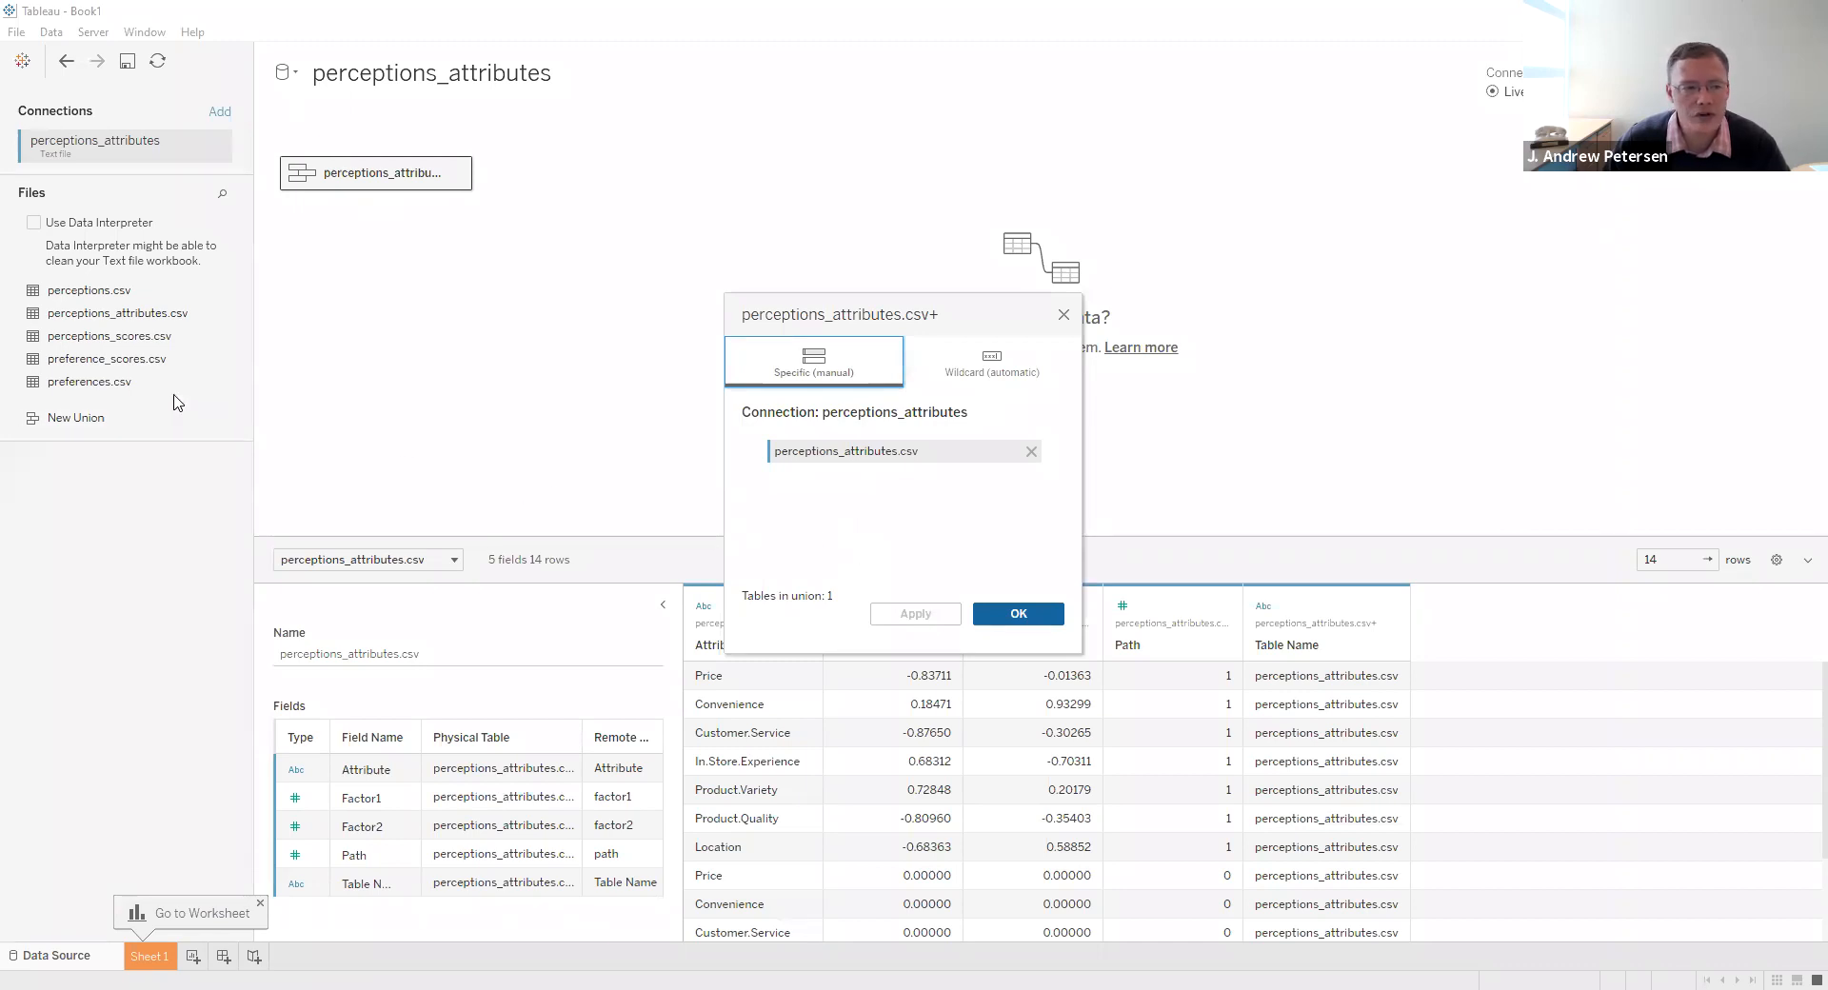
drag(134, 341, 819, 499)
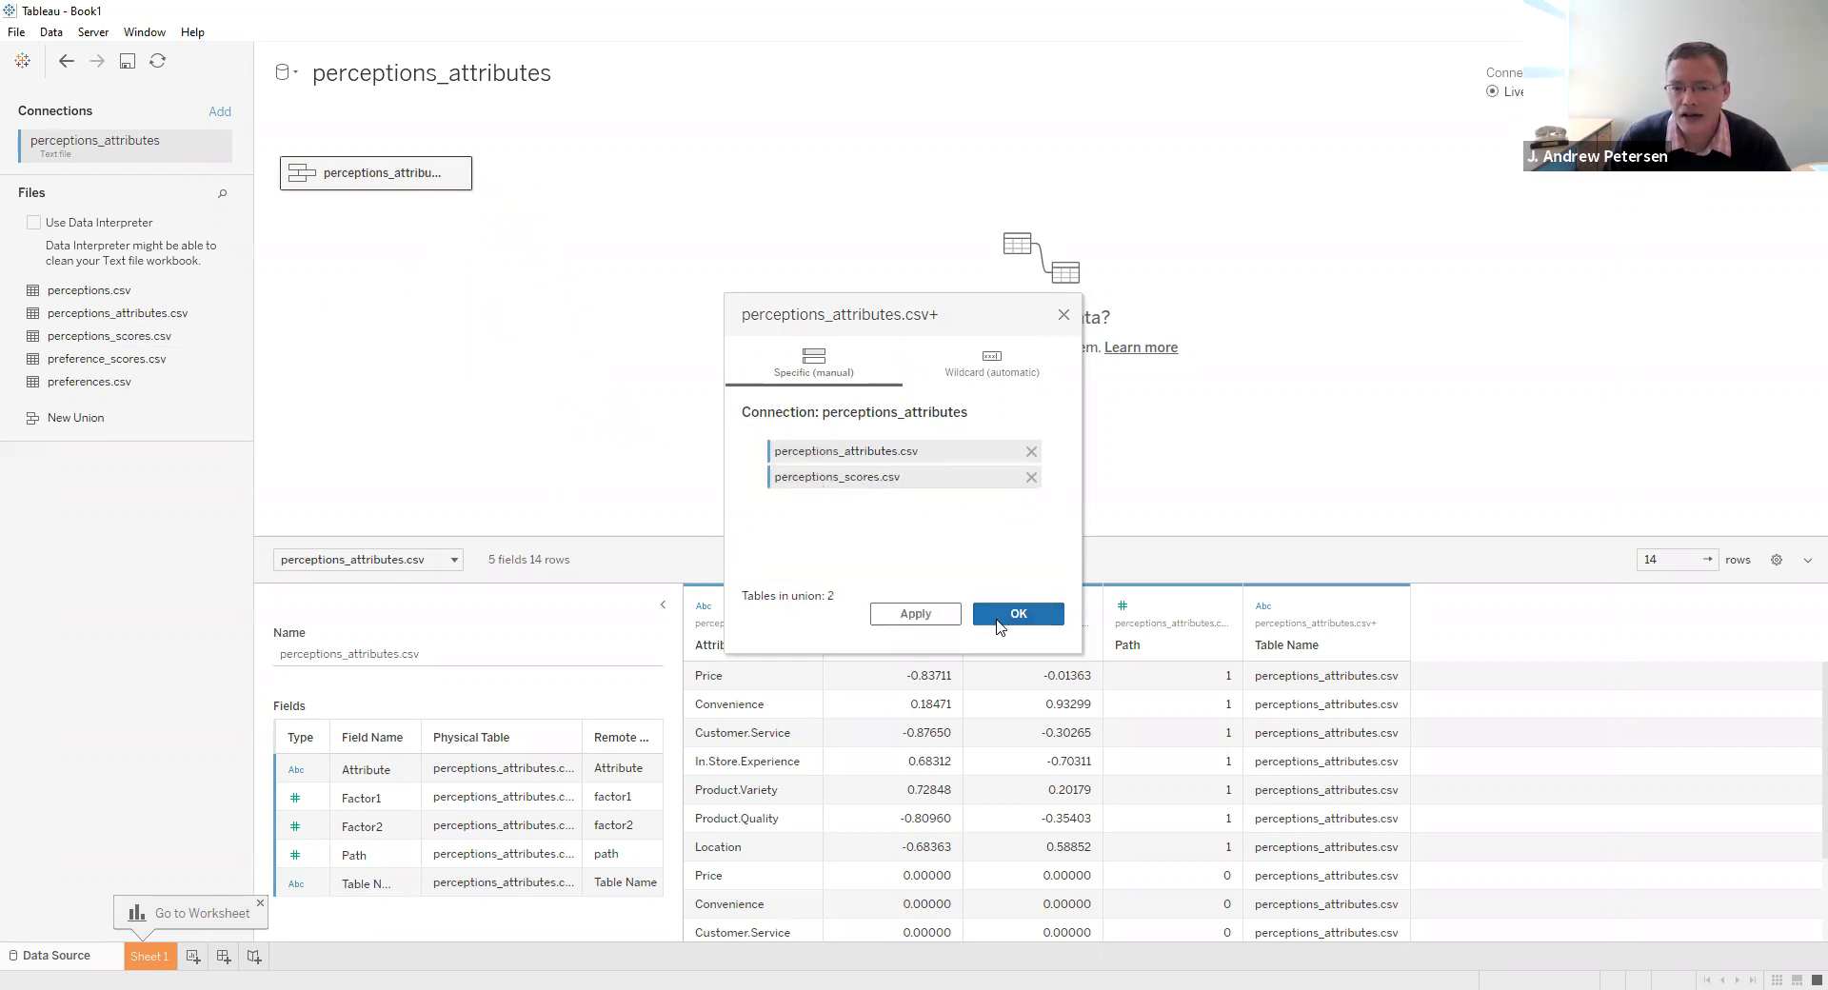
click(982, 620)
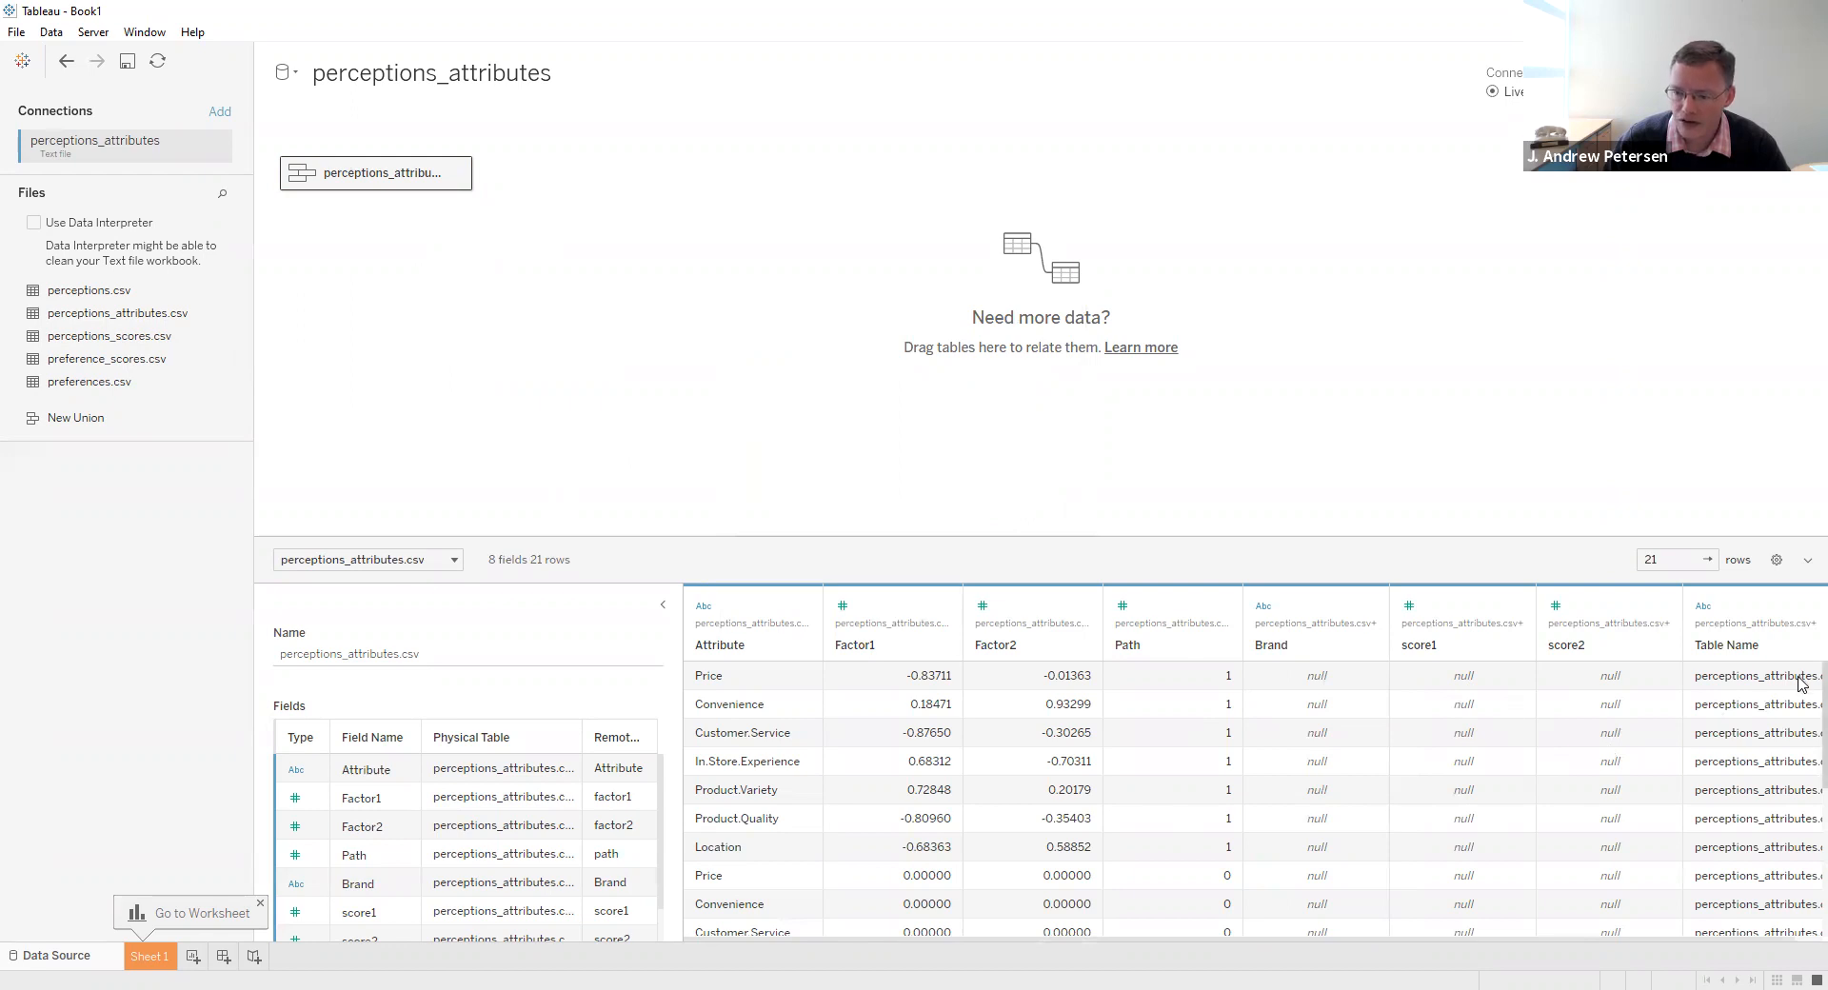
scroll(1802, 705, down, 3)
scroll(1797, 790, down, 2)
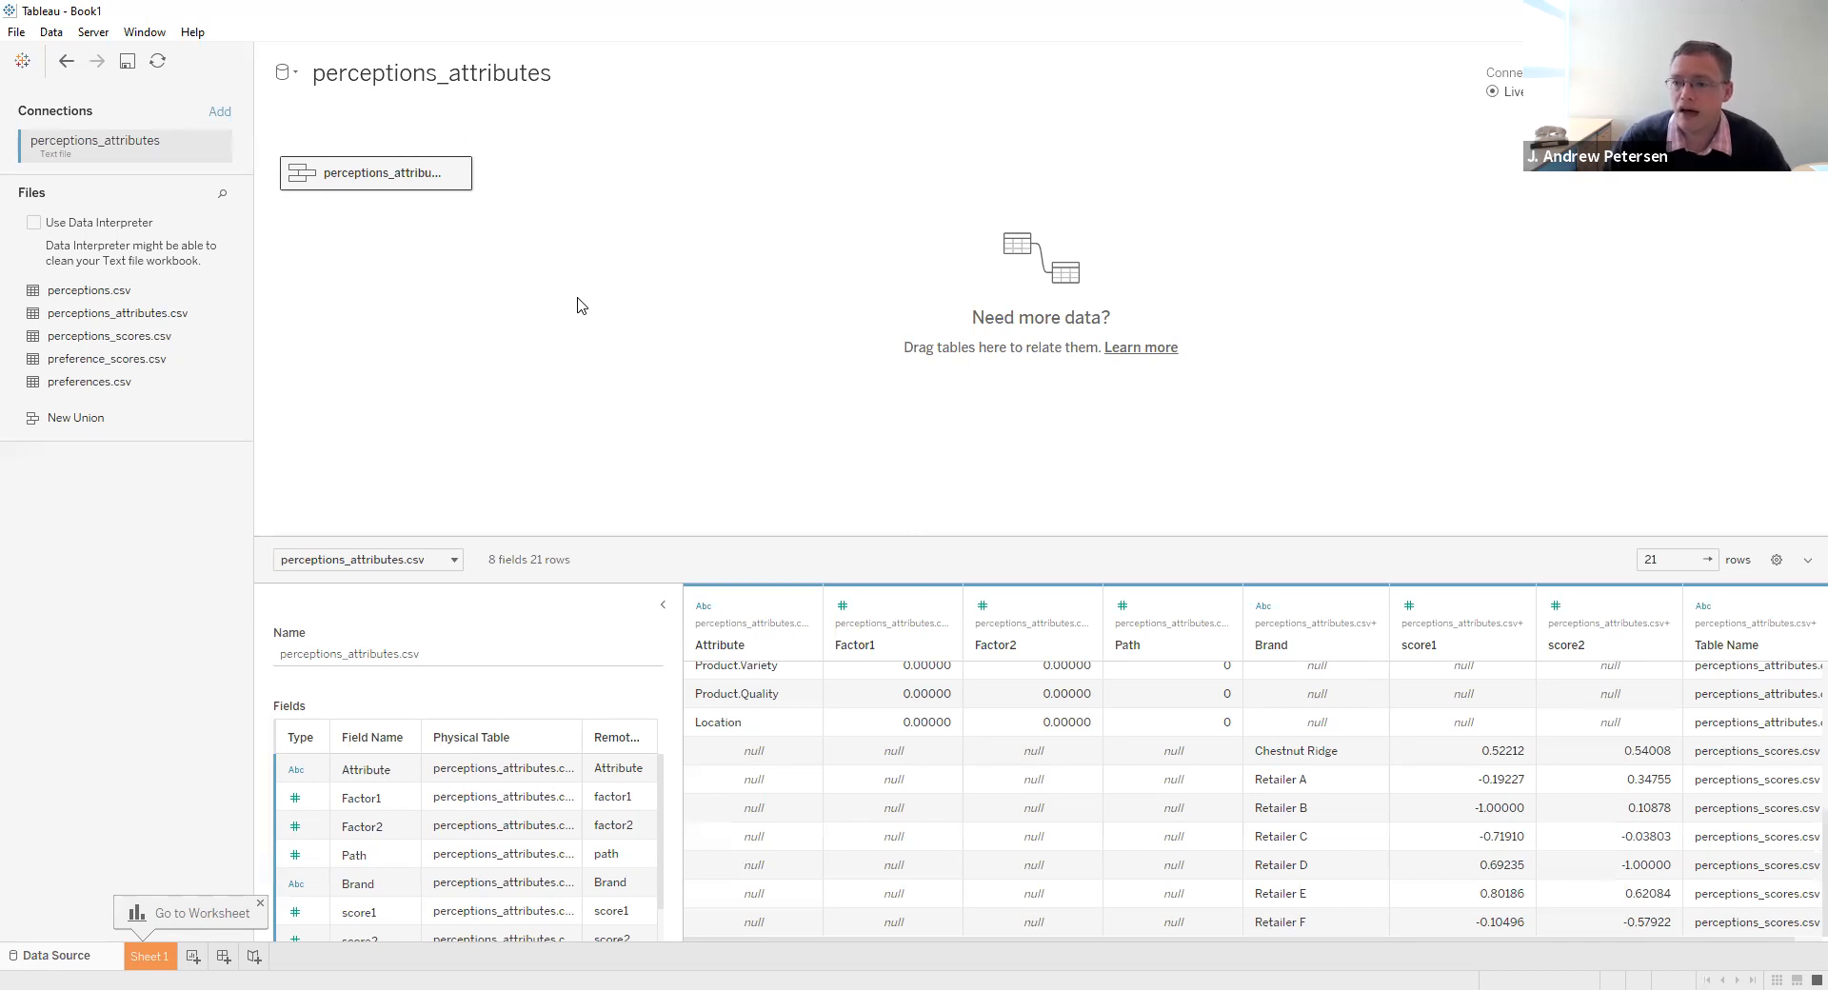
- On Sheet 1, add the Attribute and Brand fields to the marks as text labels
click(143, 956)
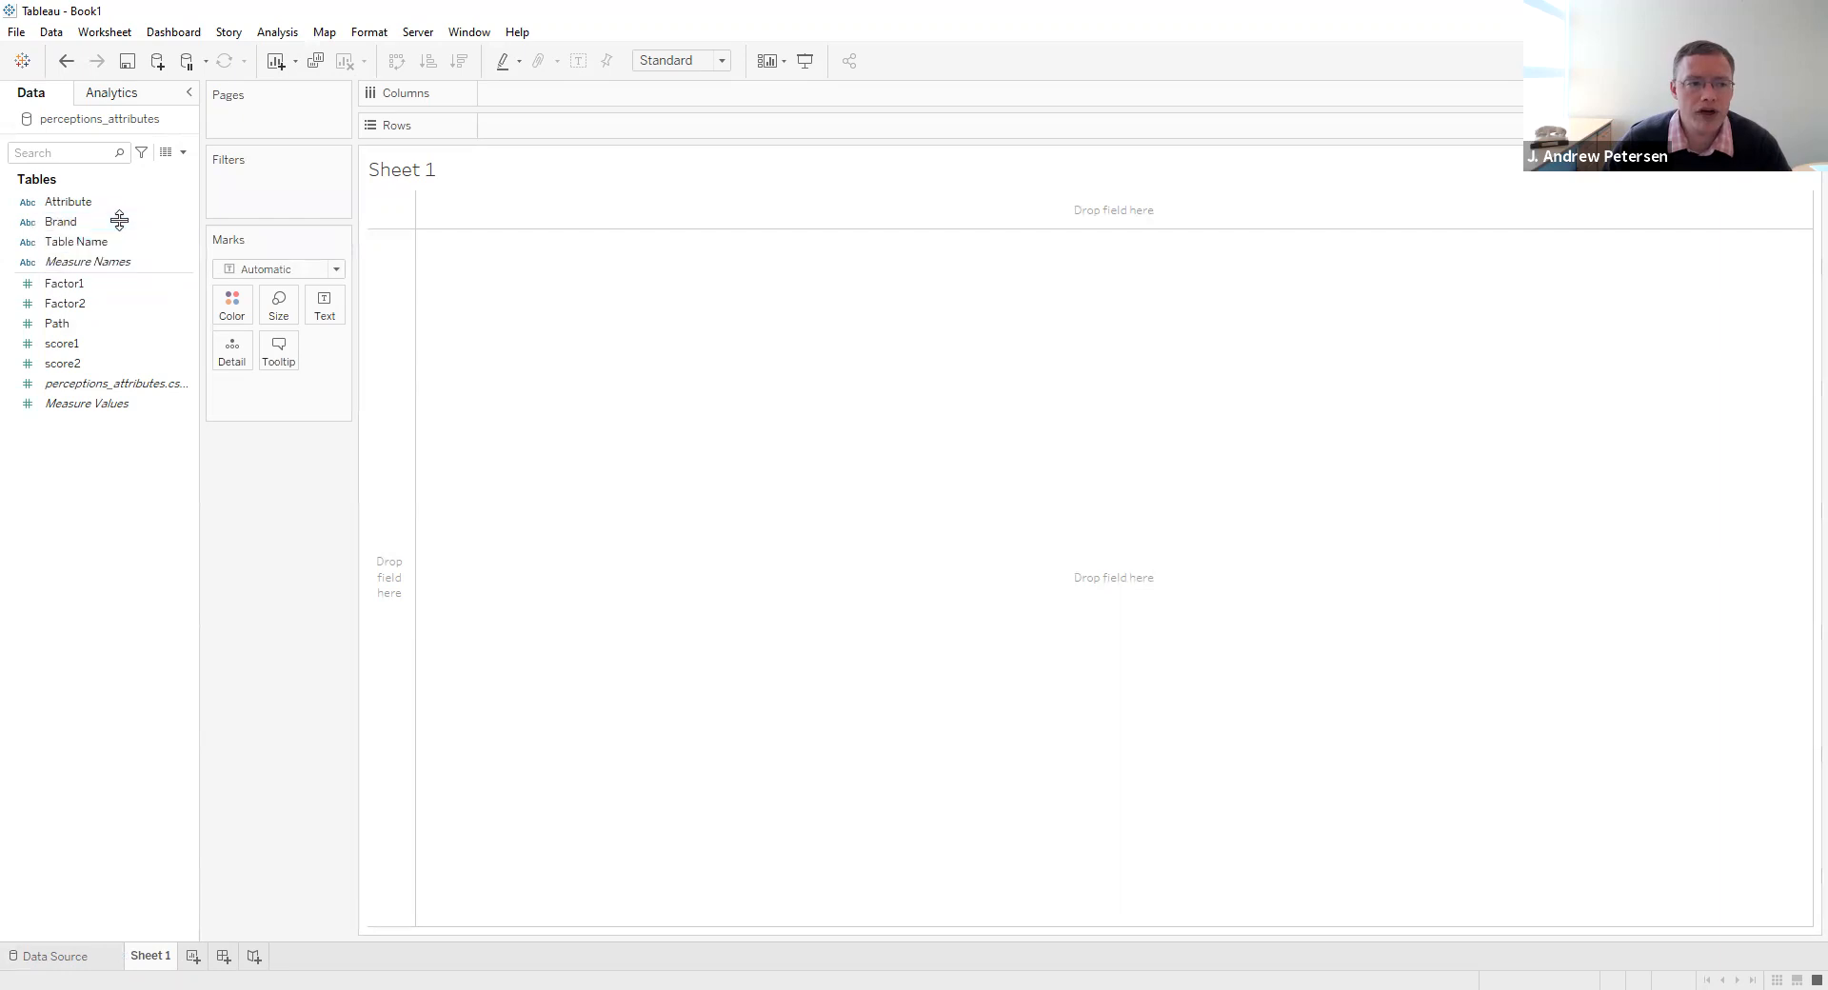
drag(73, 203, 576, 293)
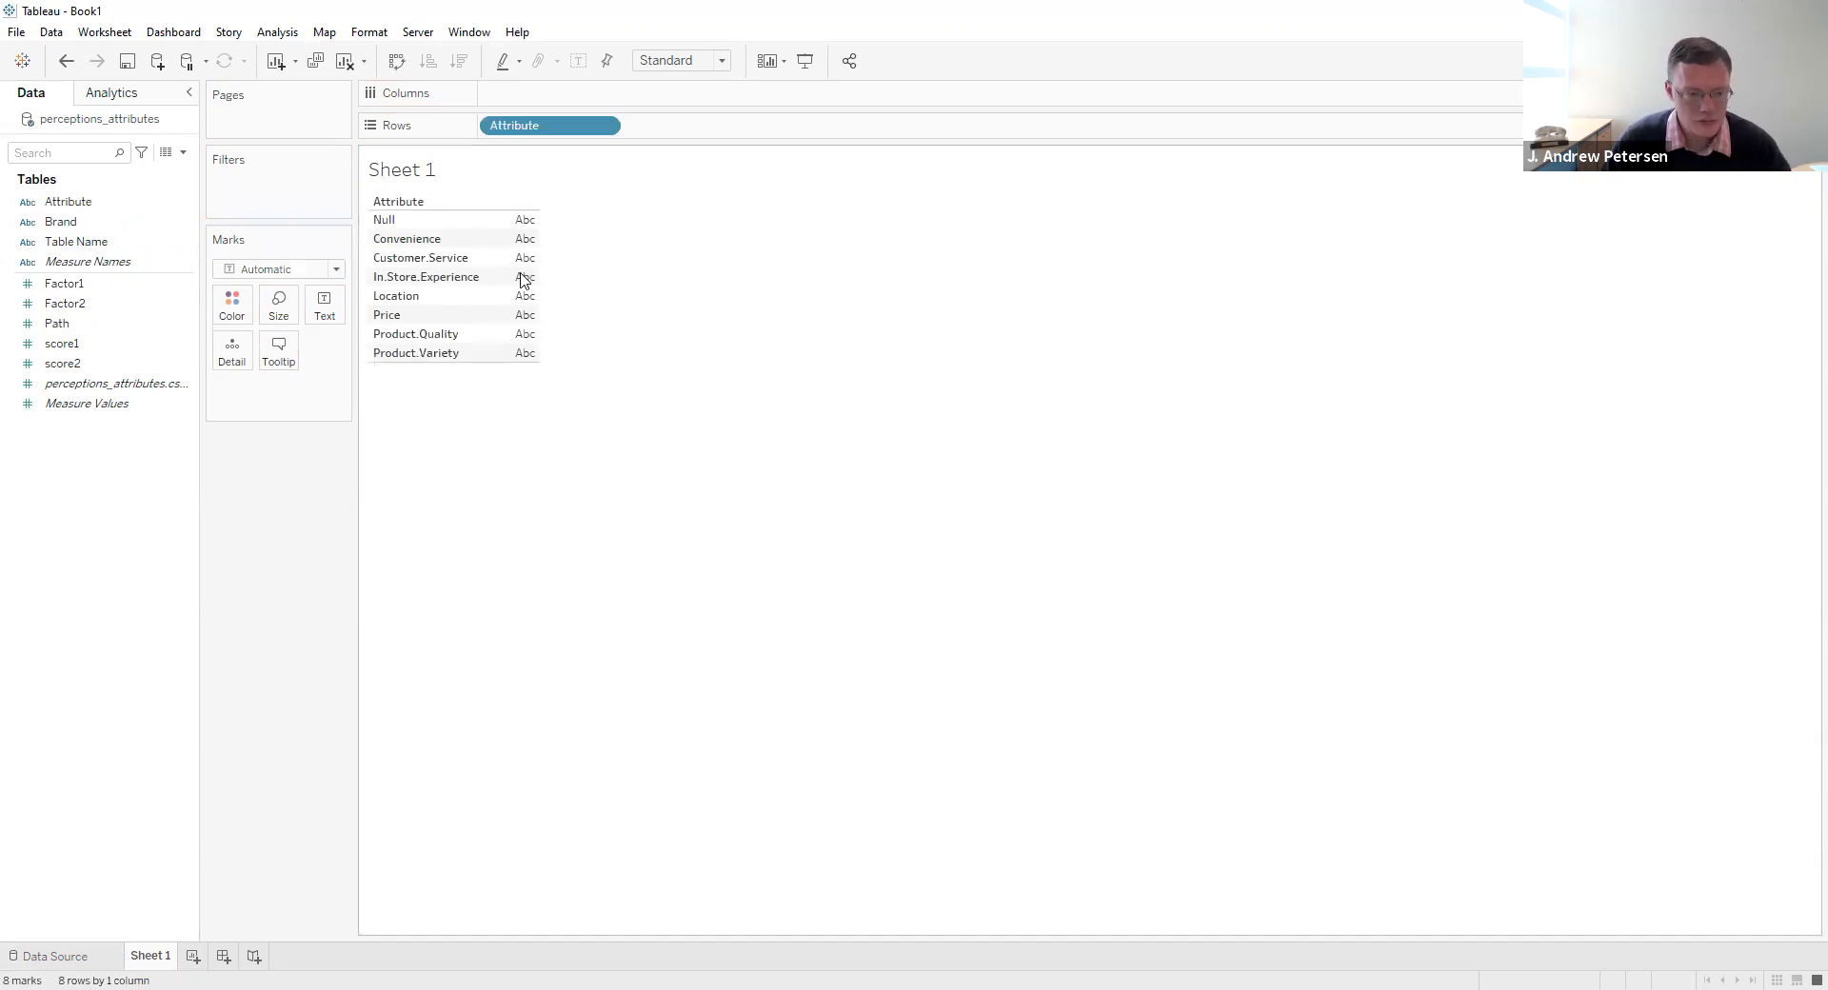
key(ctrl+z)
click(91, 207)
drag(92, 210, 310, 302)
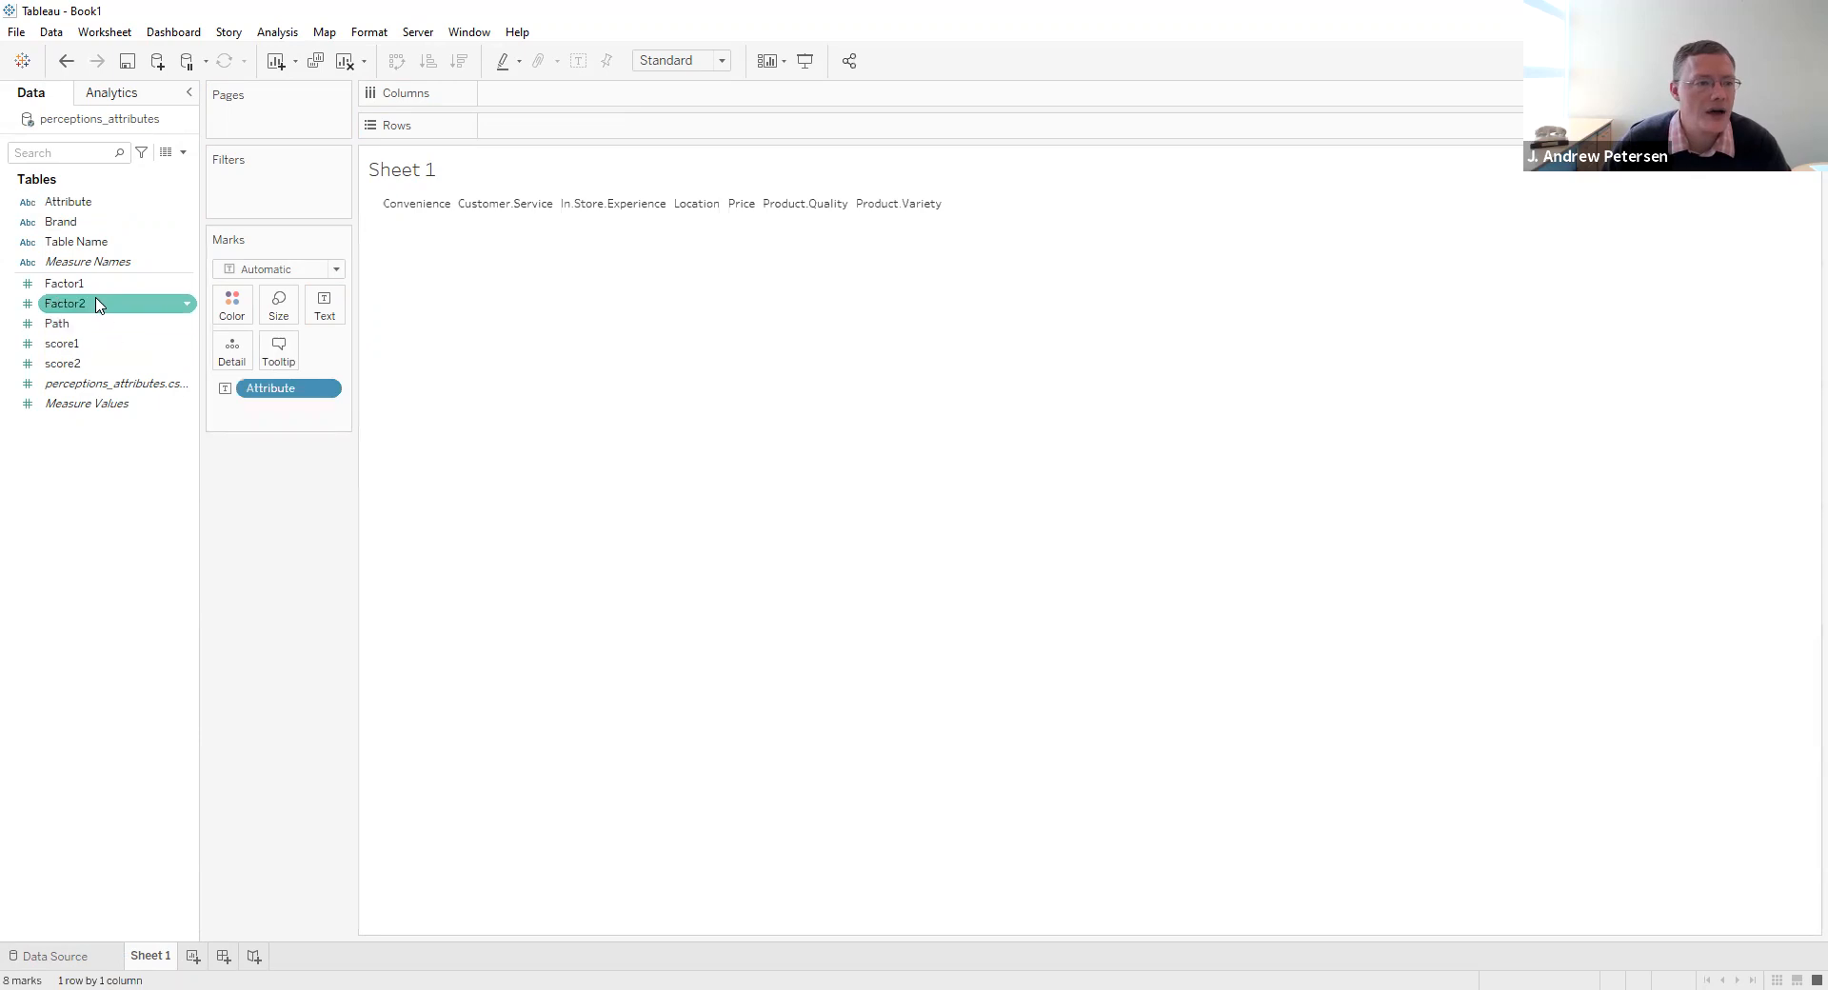
click(75, 224)
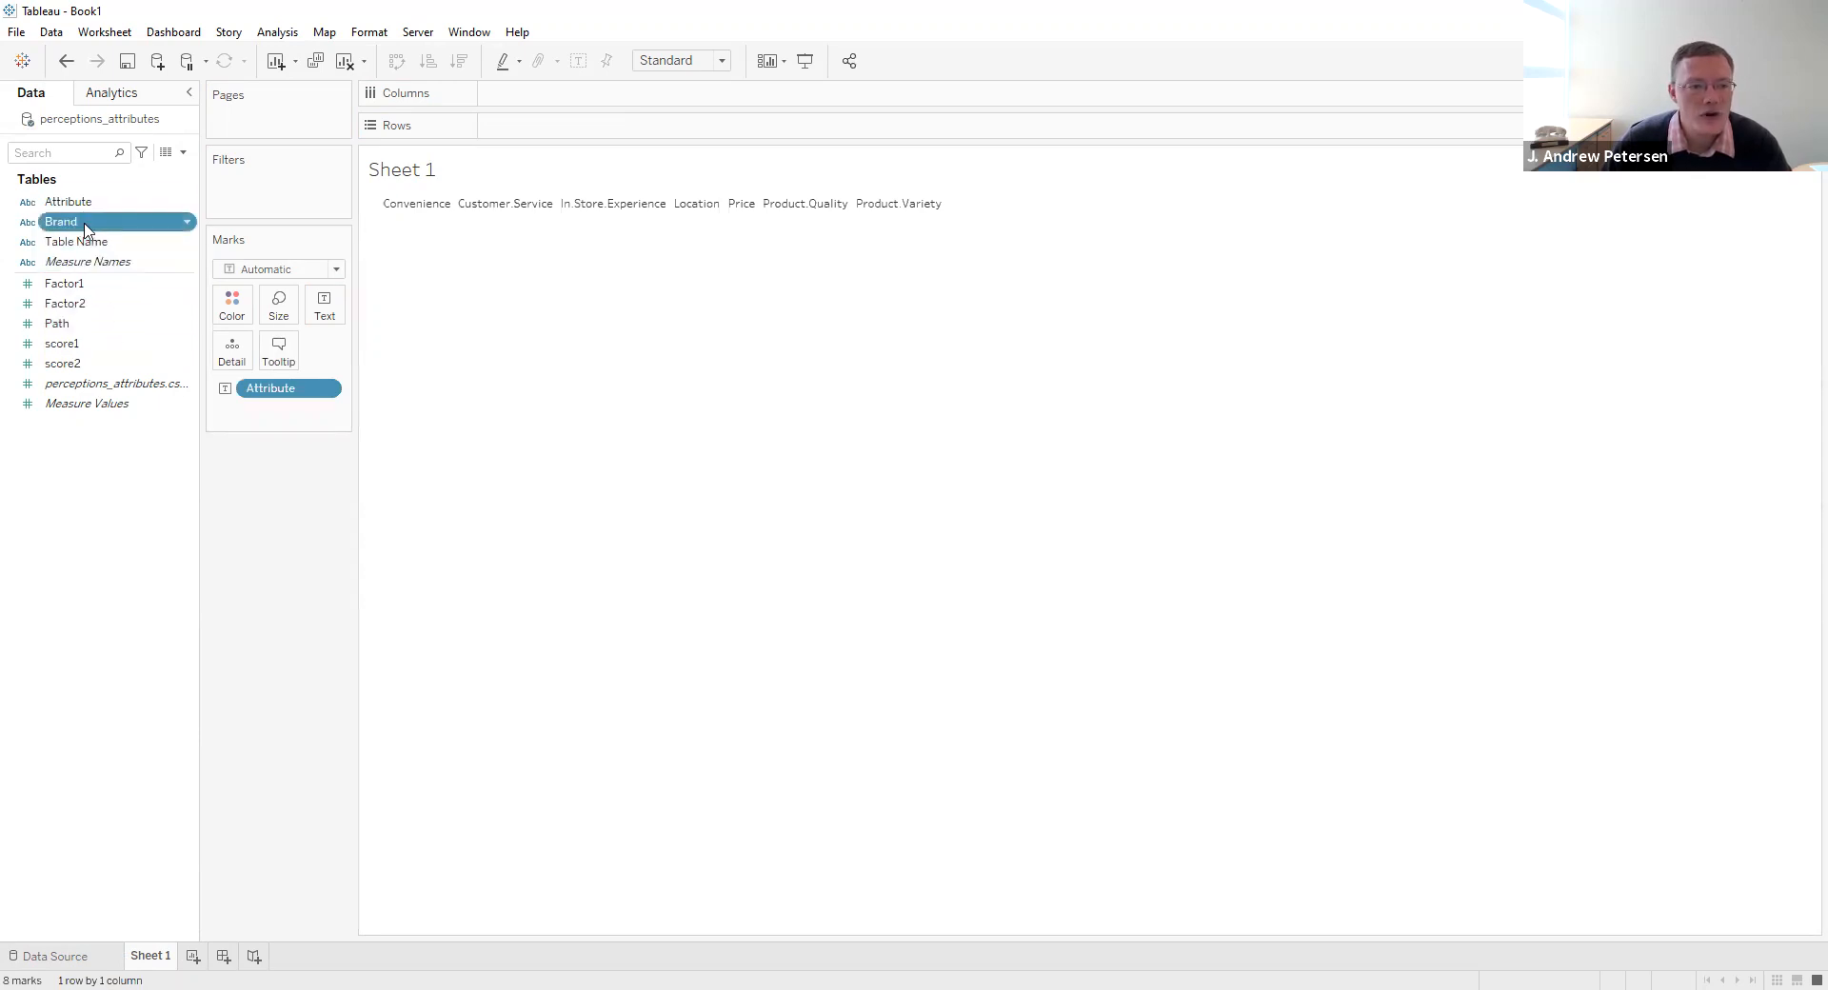
drag(447, 312, 457, 319)
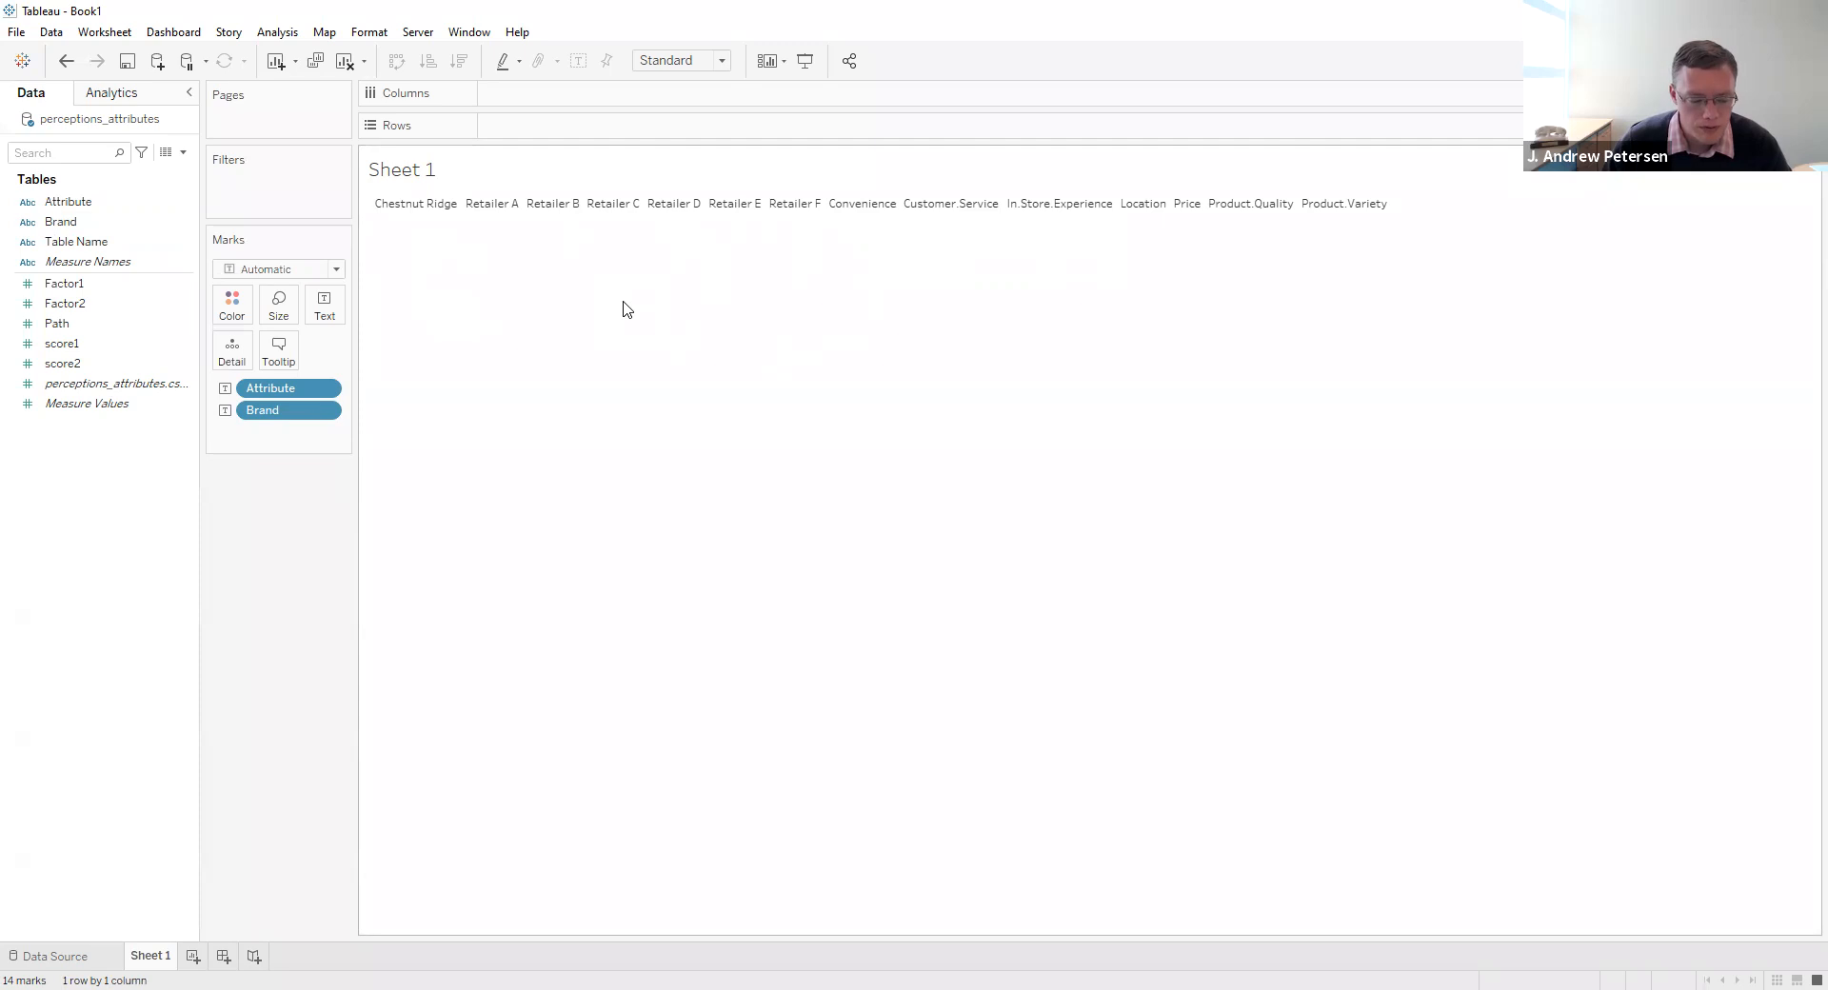
- Convert the Path field from a measure to a dimension
click(112, 325)
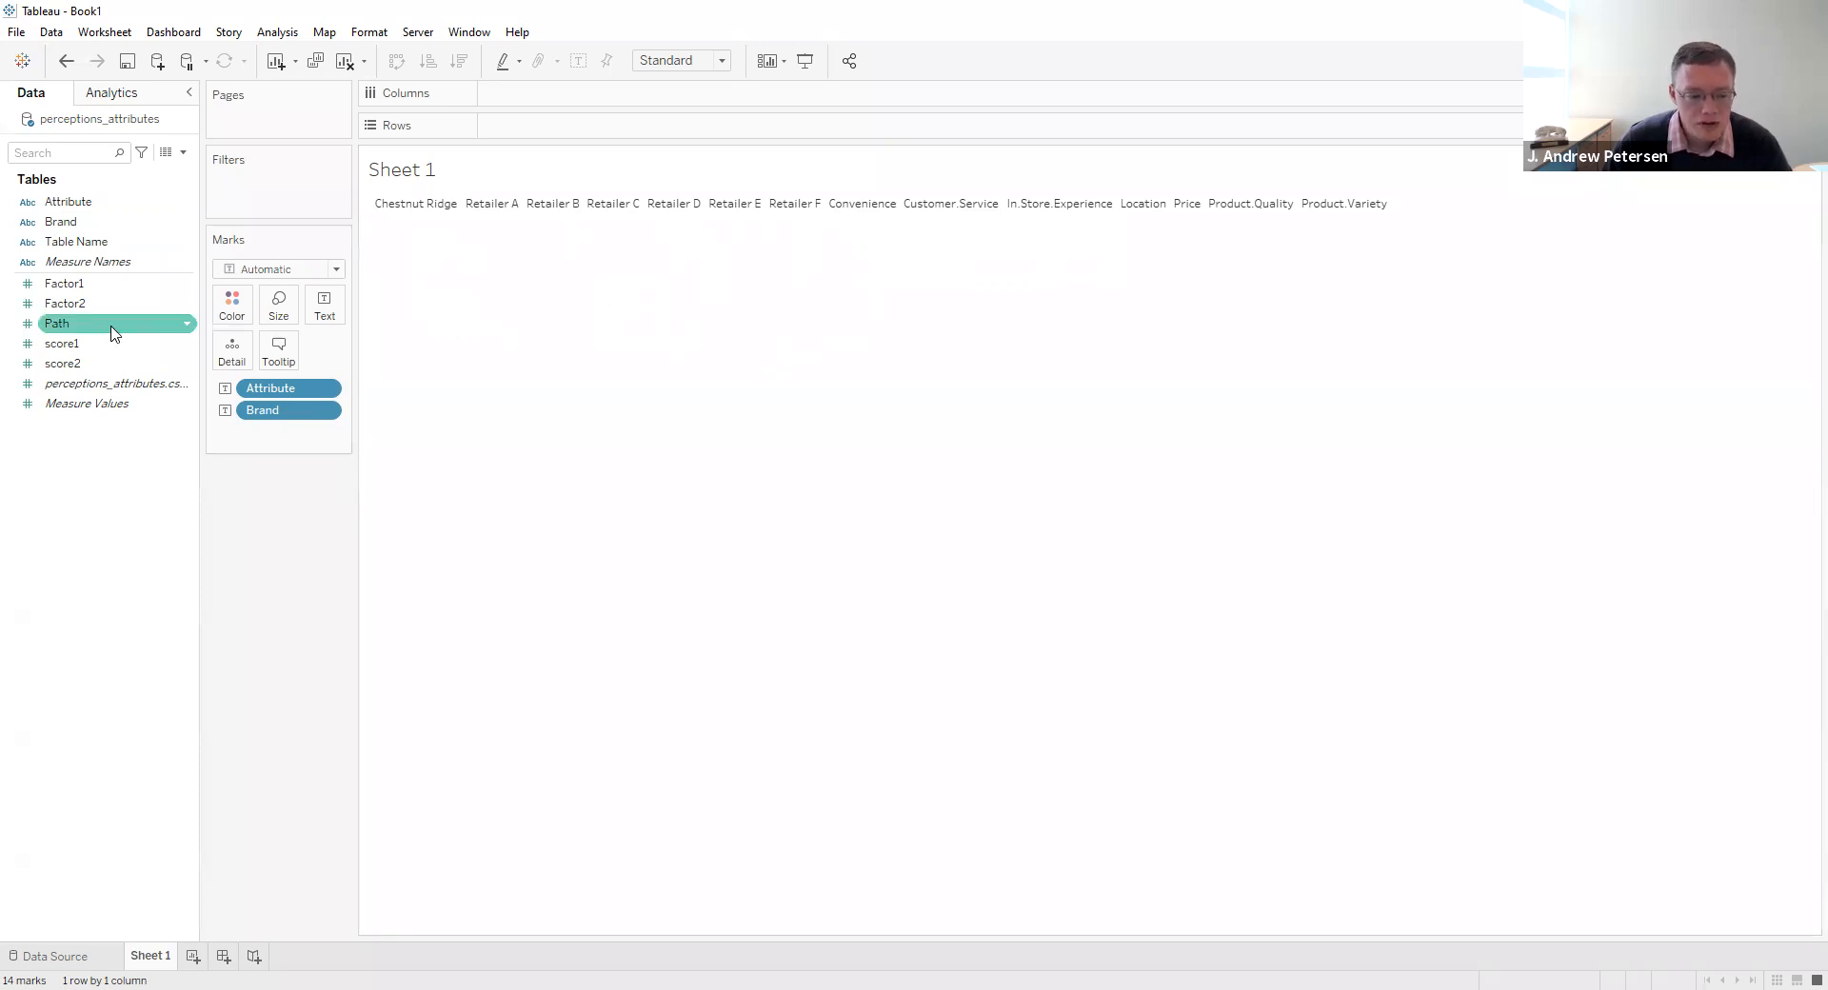
right_click(63, 331)
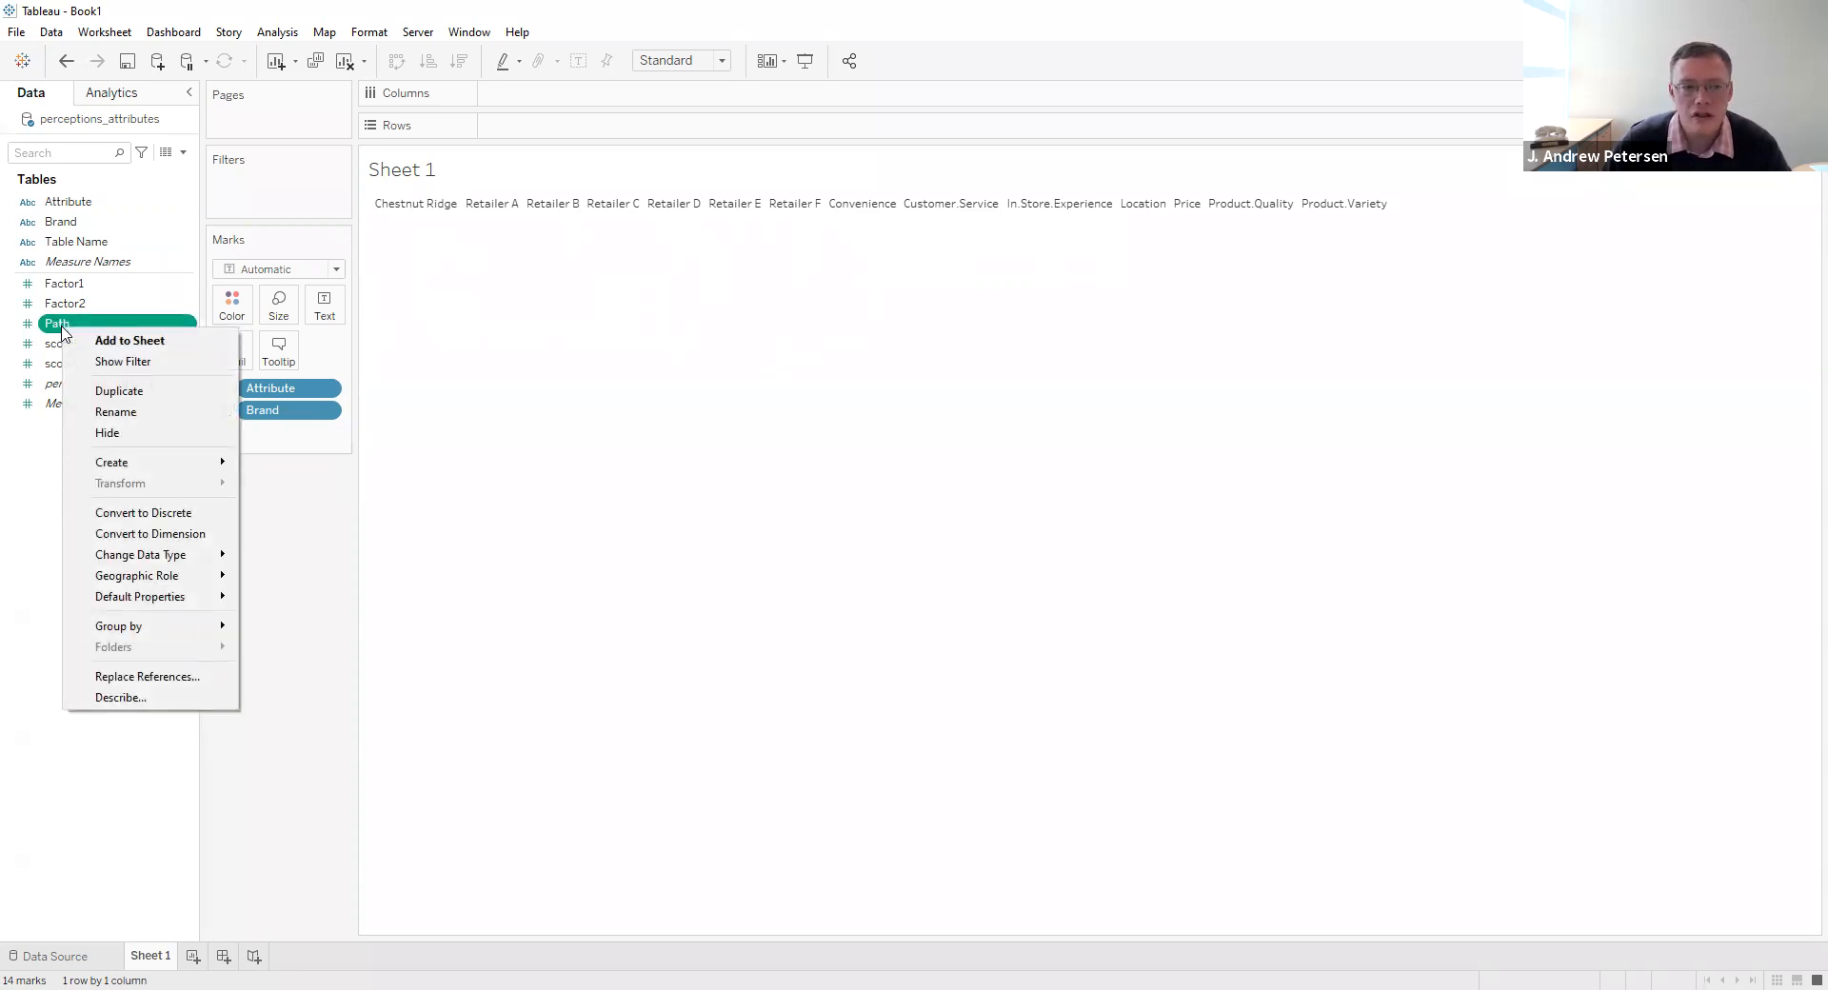
click(149, 534)
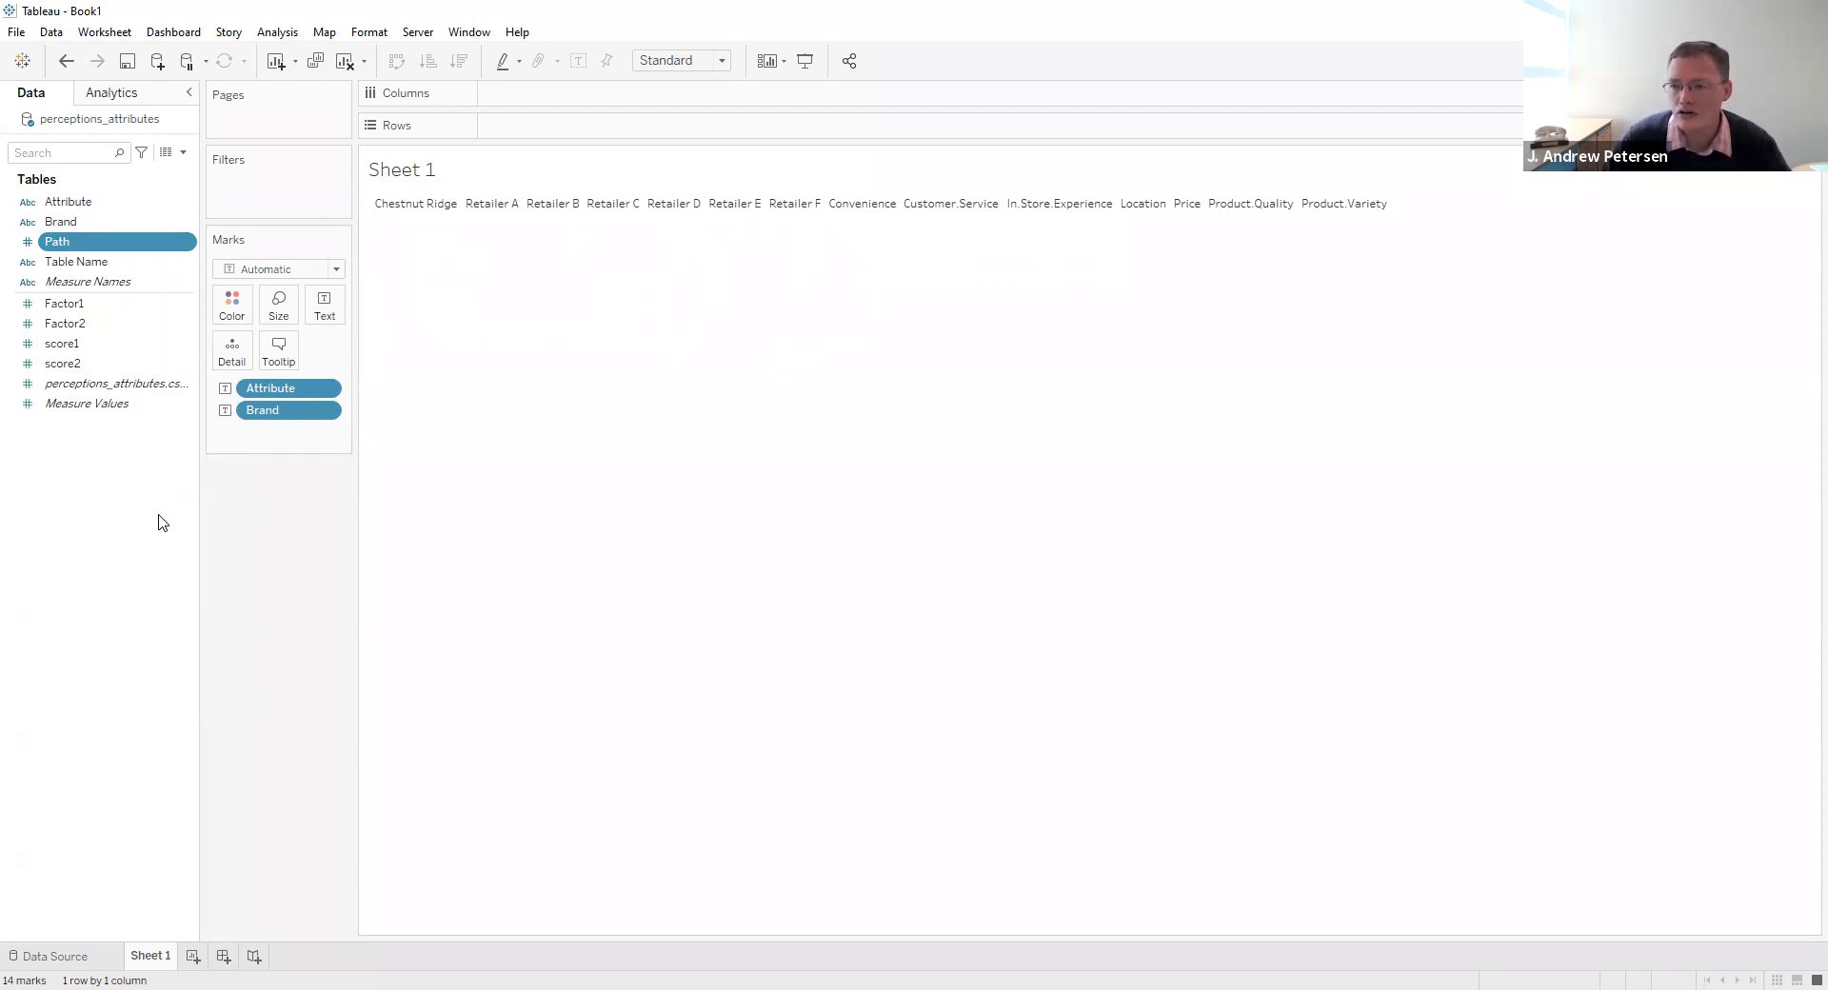
- Place Factor1 and score1 on the columns, and Factor2 and score2 on the rows
drag(80, 311, 531, 102)
click(92, 346)
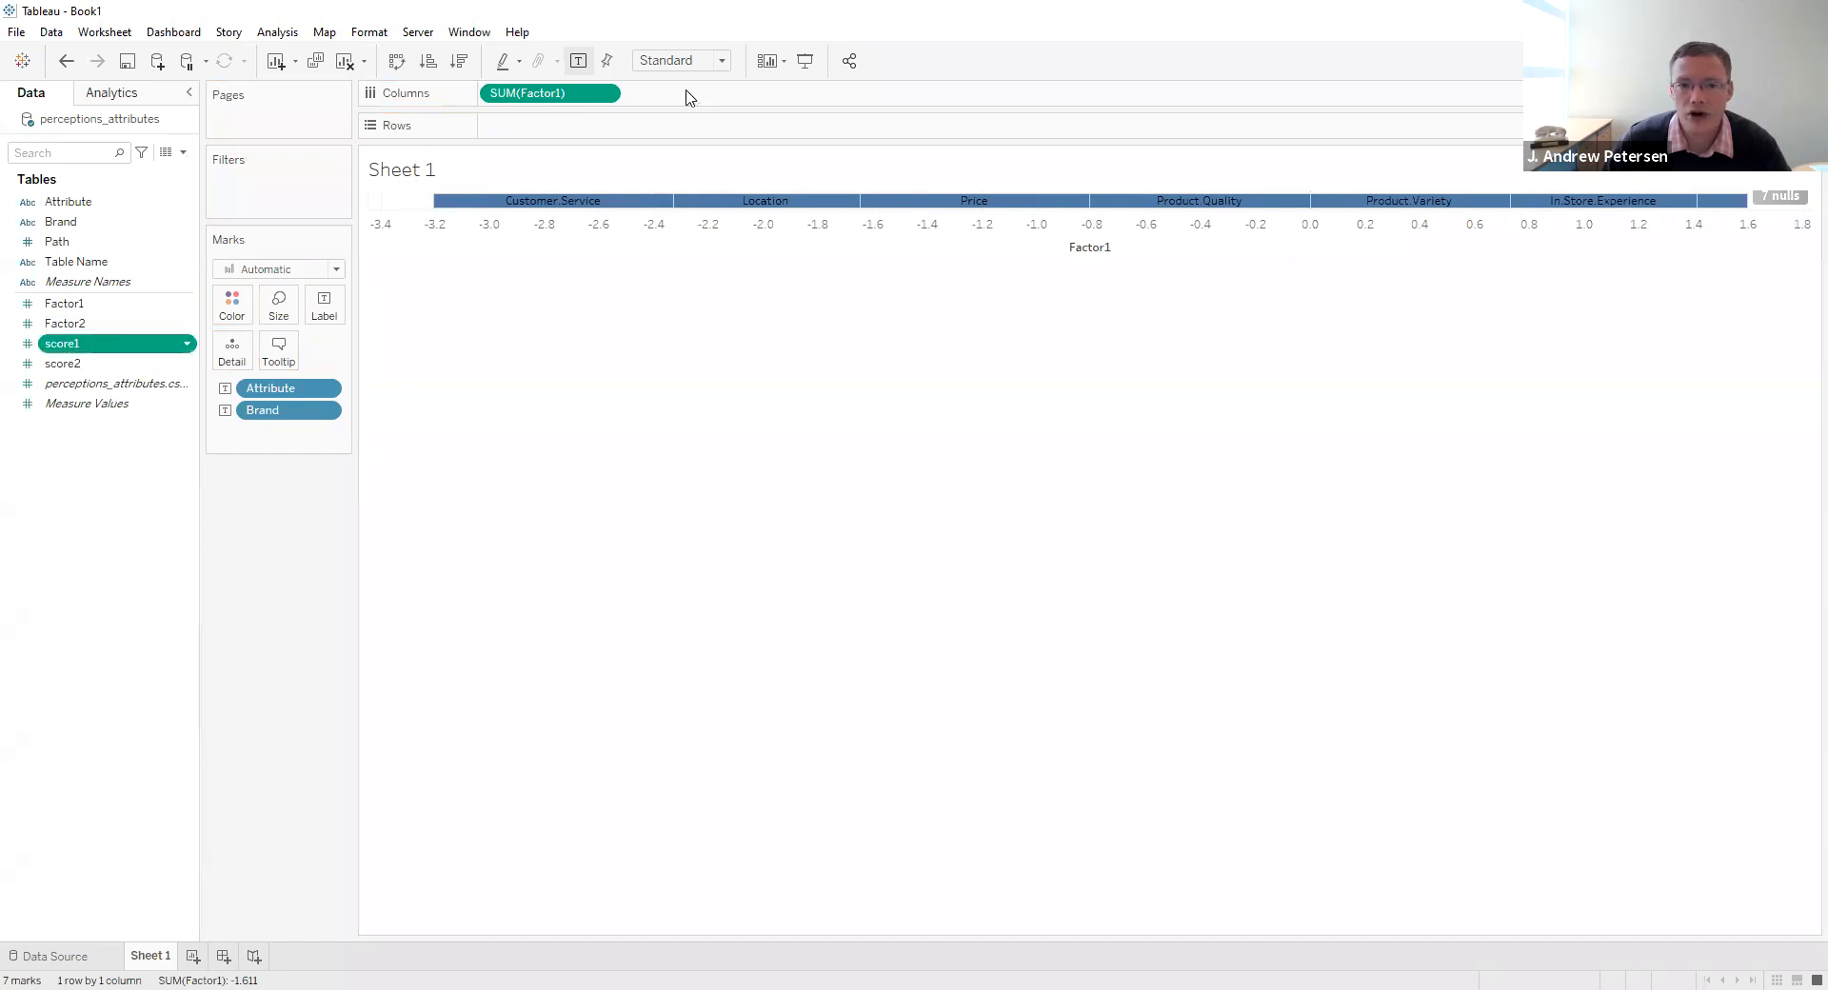
drag(690, 99, 612, 102)
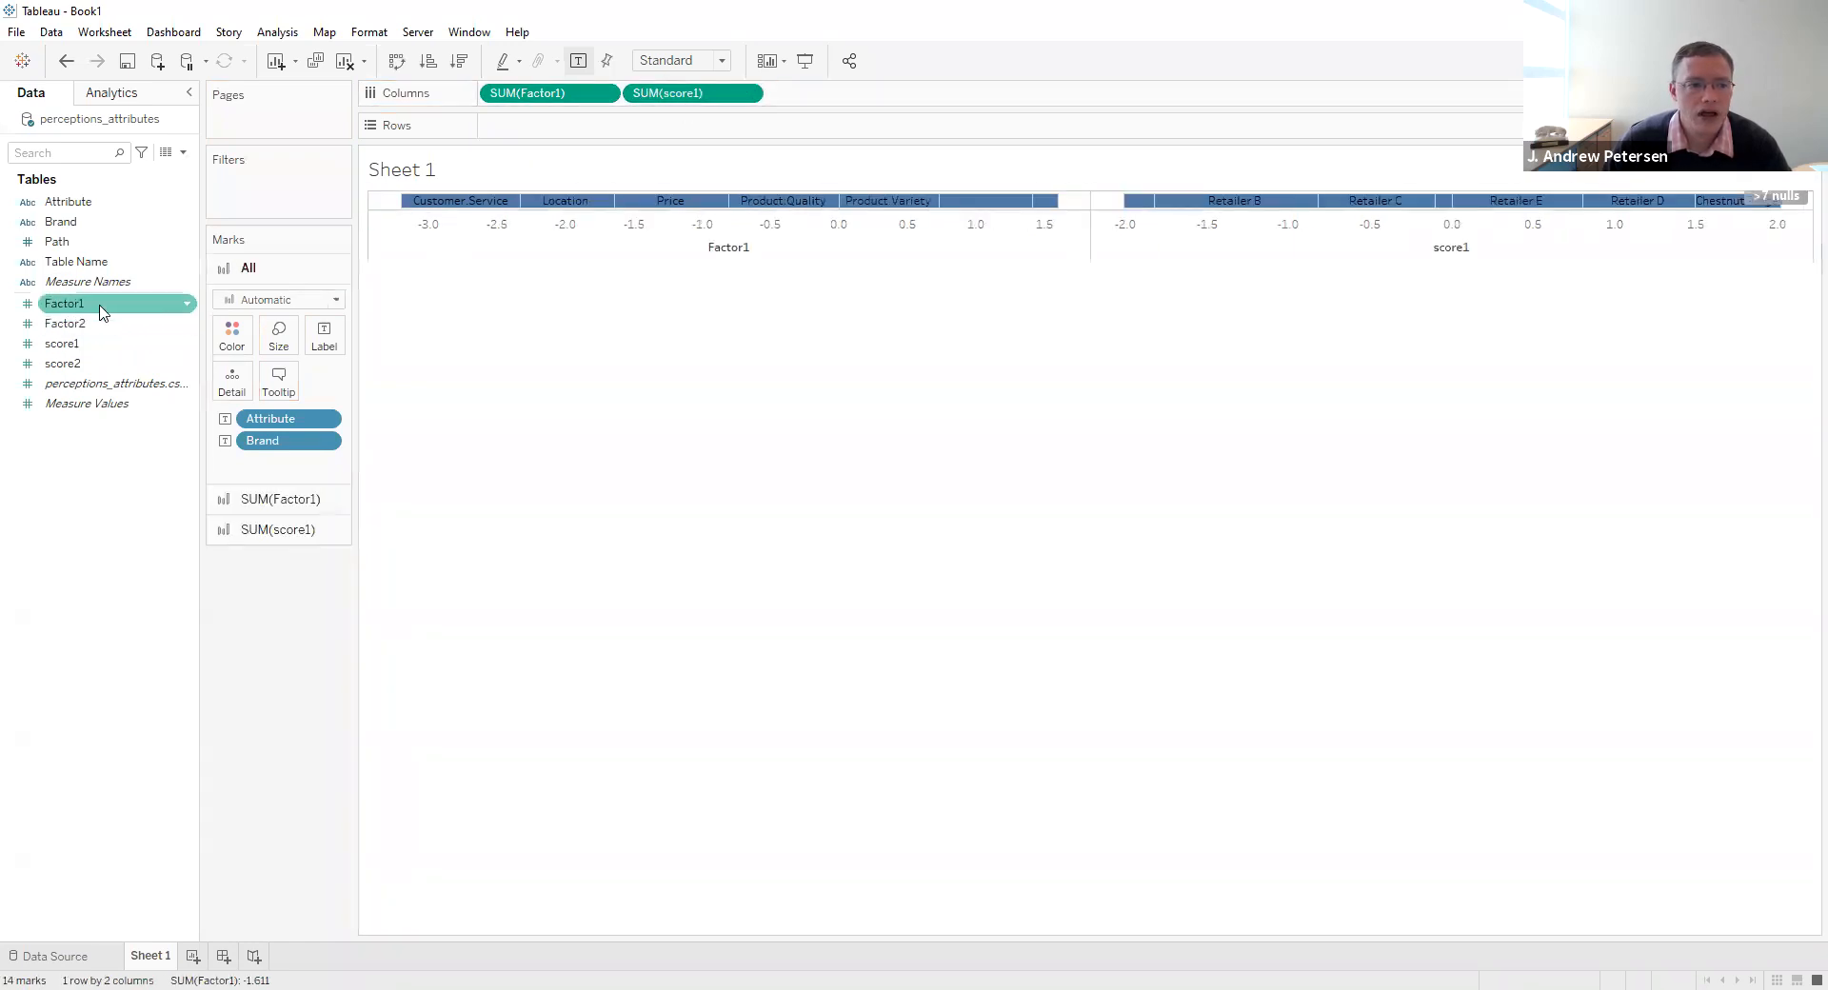
drag(88, 319, 542, 132)
drag(72, 366, 681, 127)
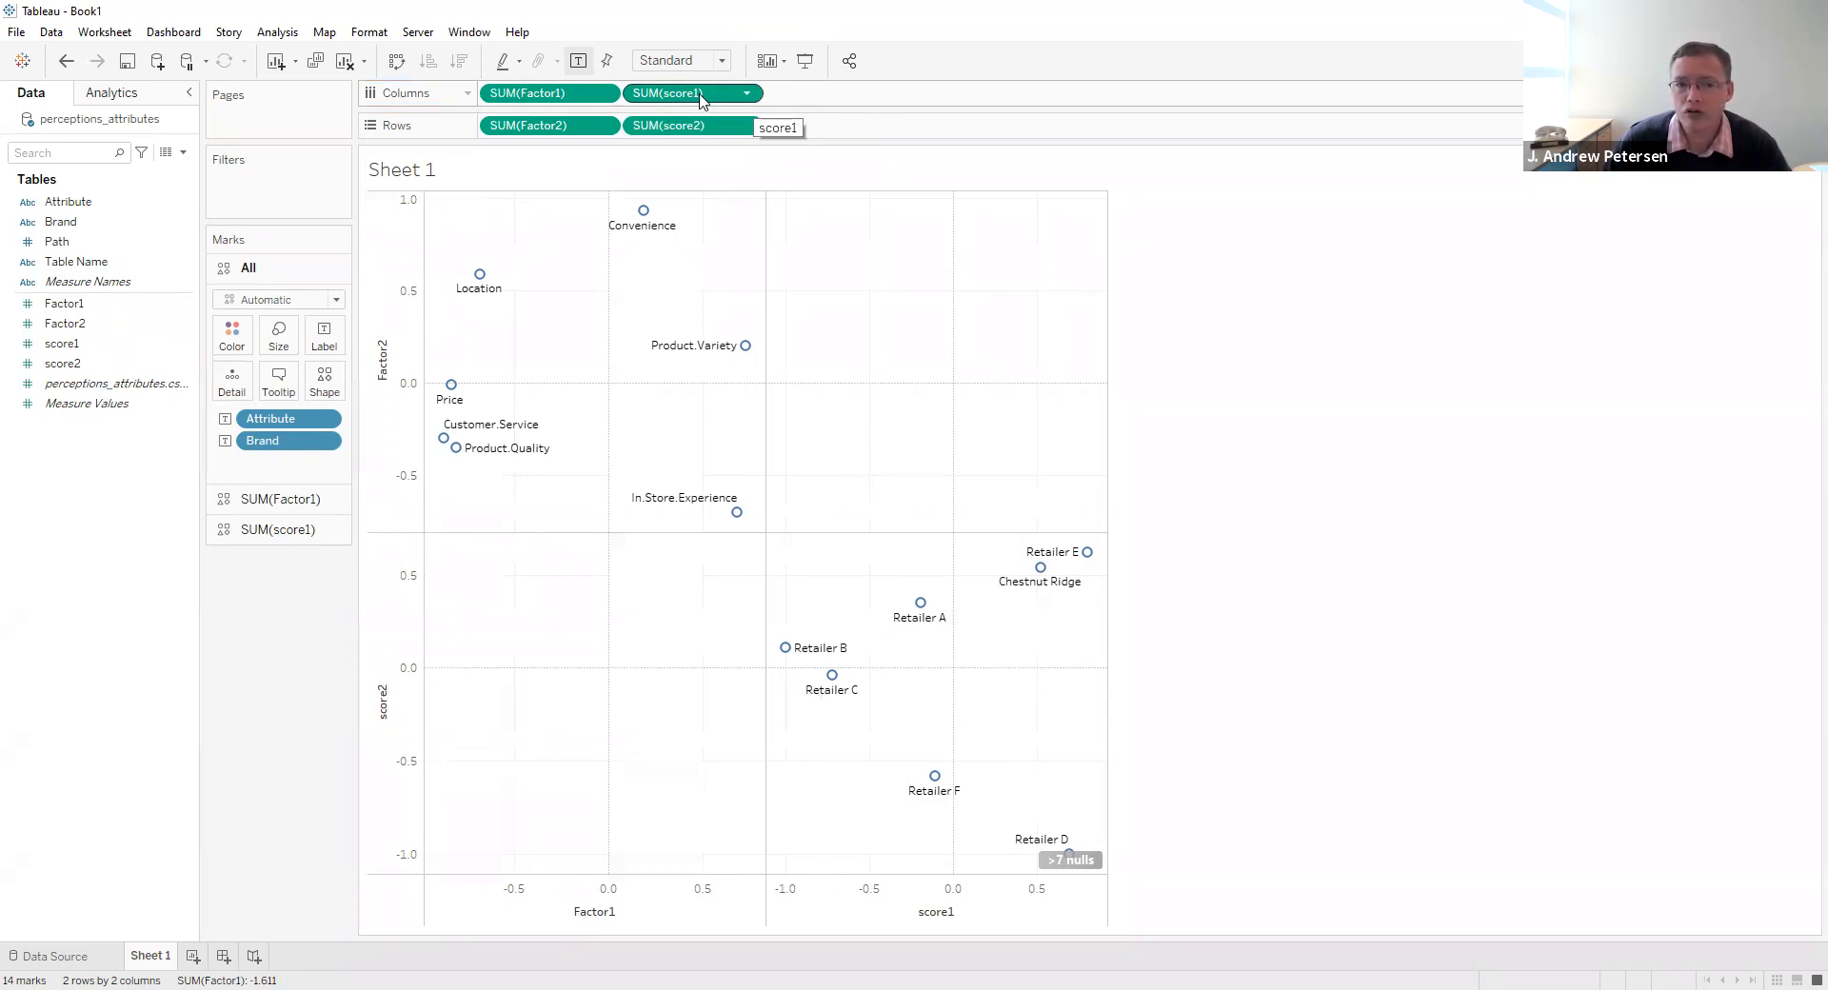
- Make score1 a dual axis with Factor1, and score2 a dual axis with Factor2
click(747, 93)
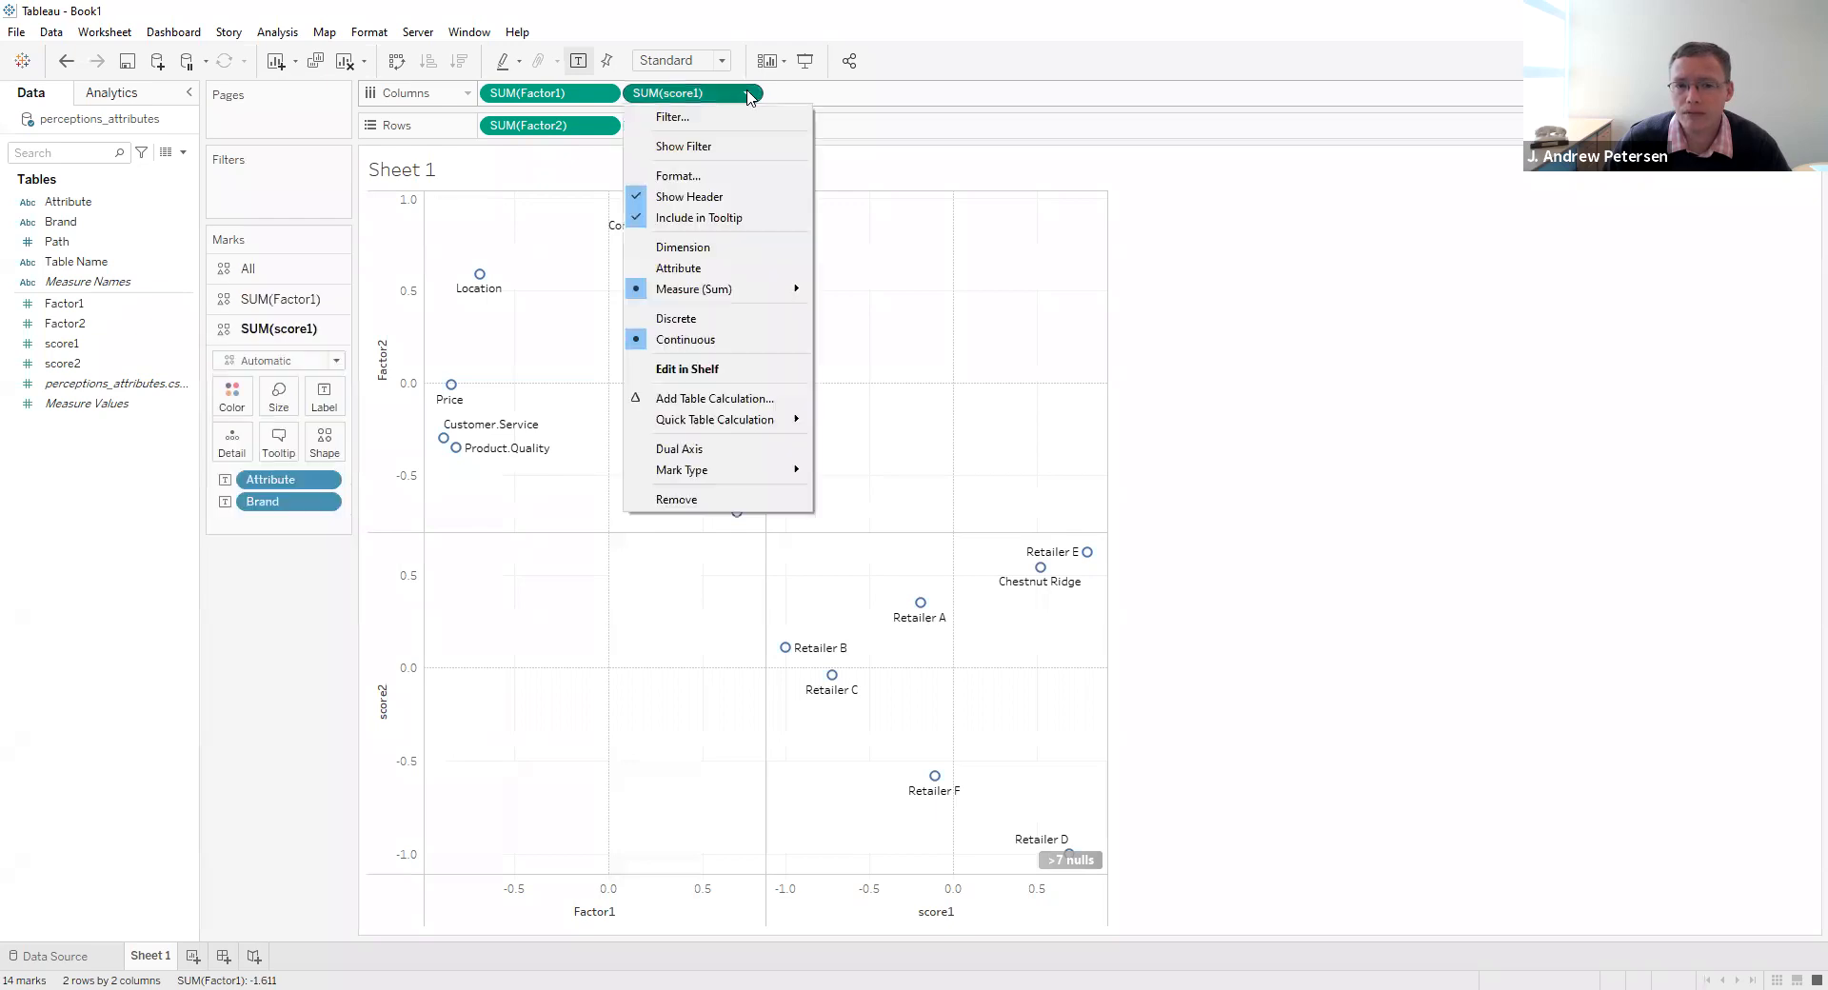
click(720, 451)
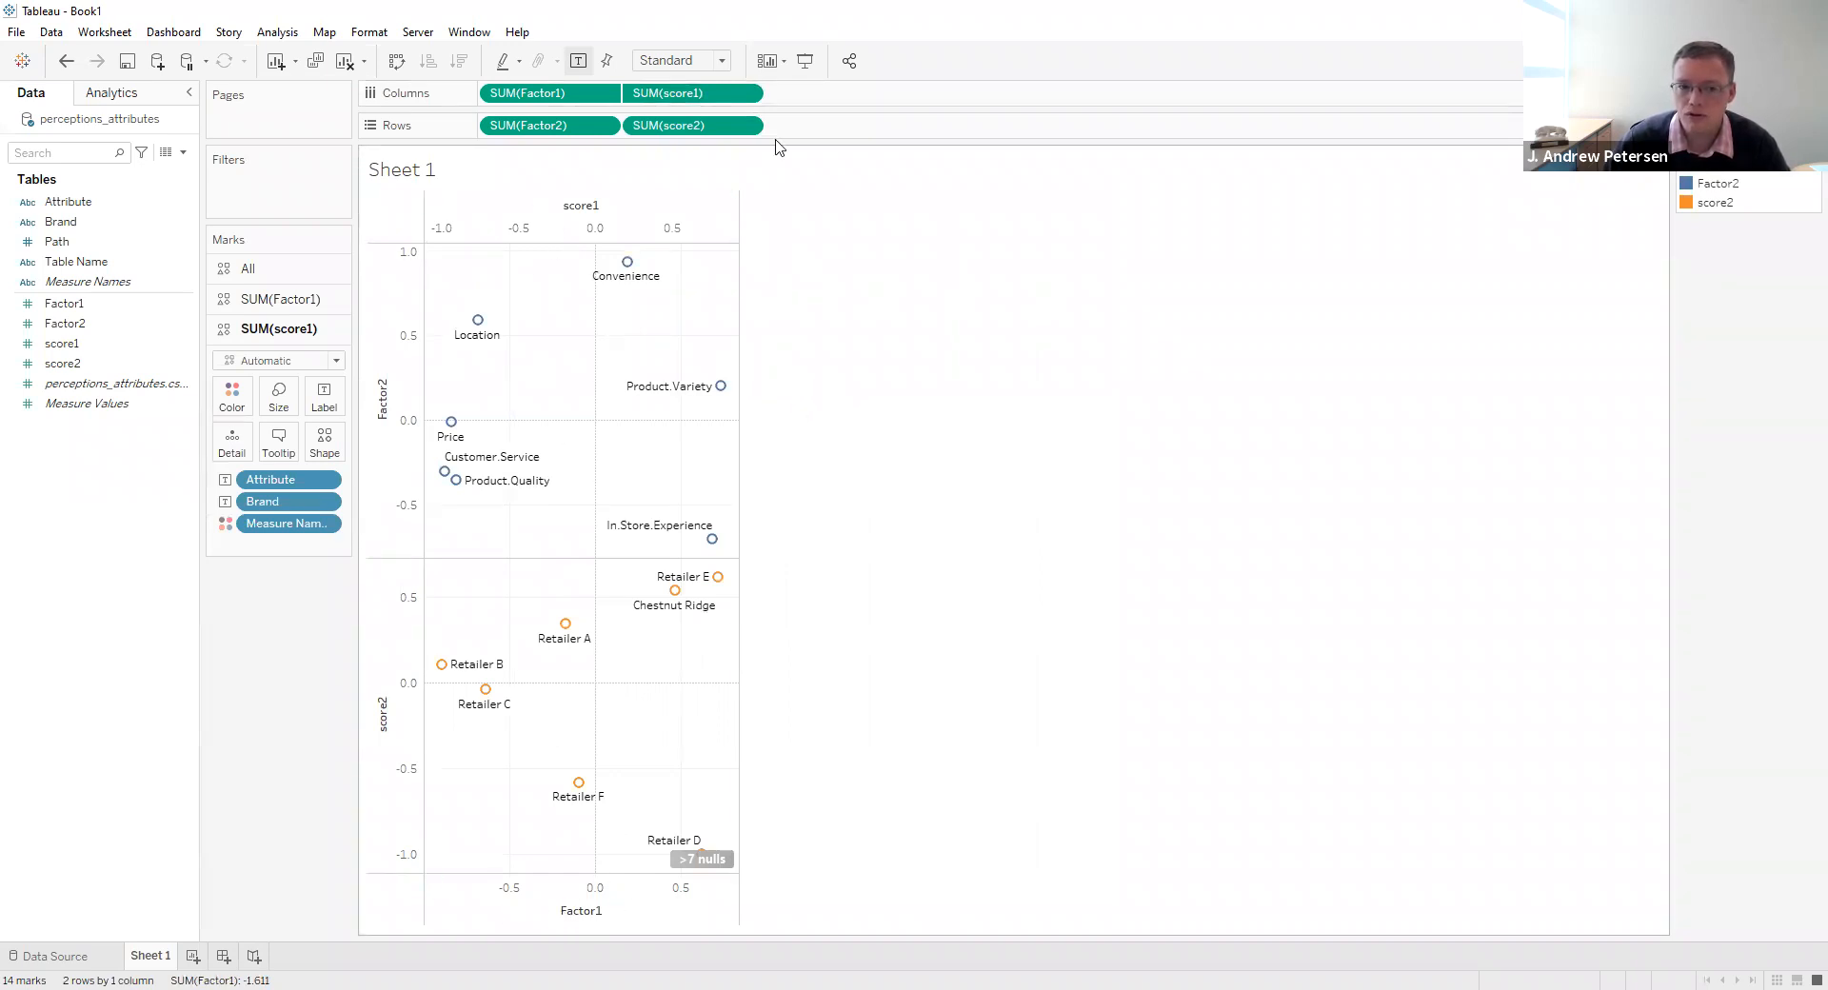
click(747, 125)
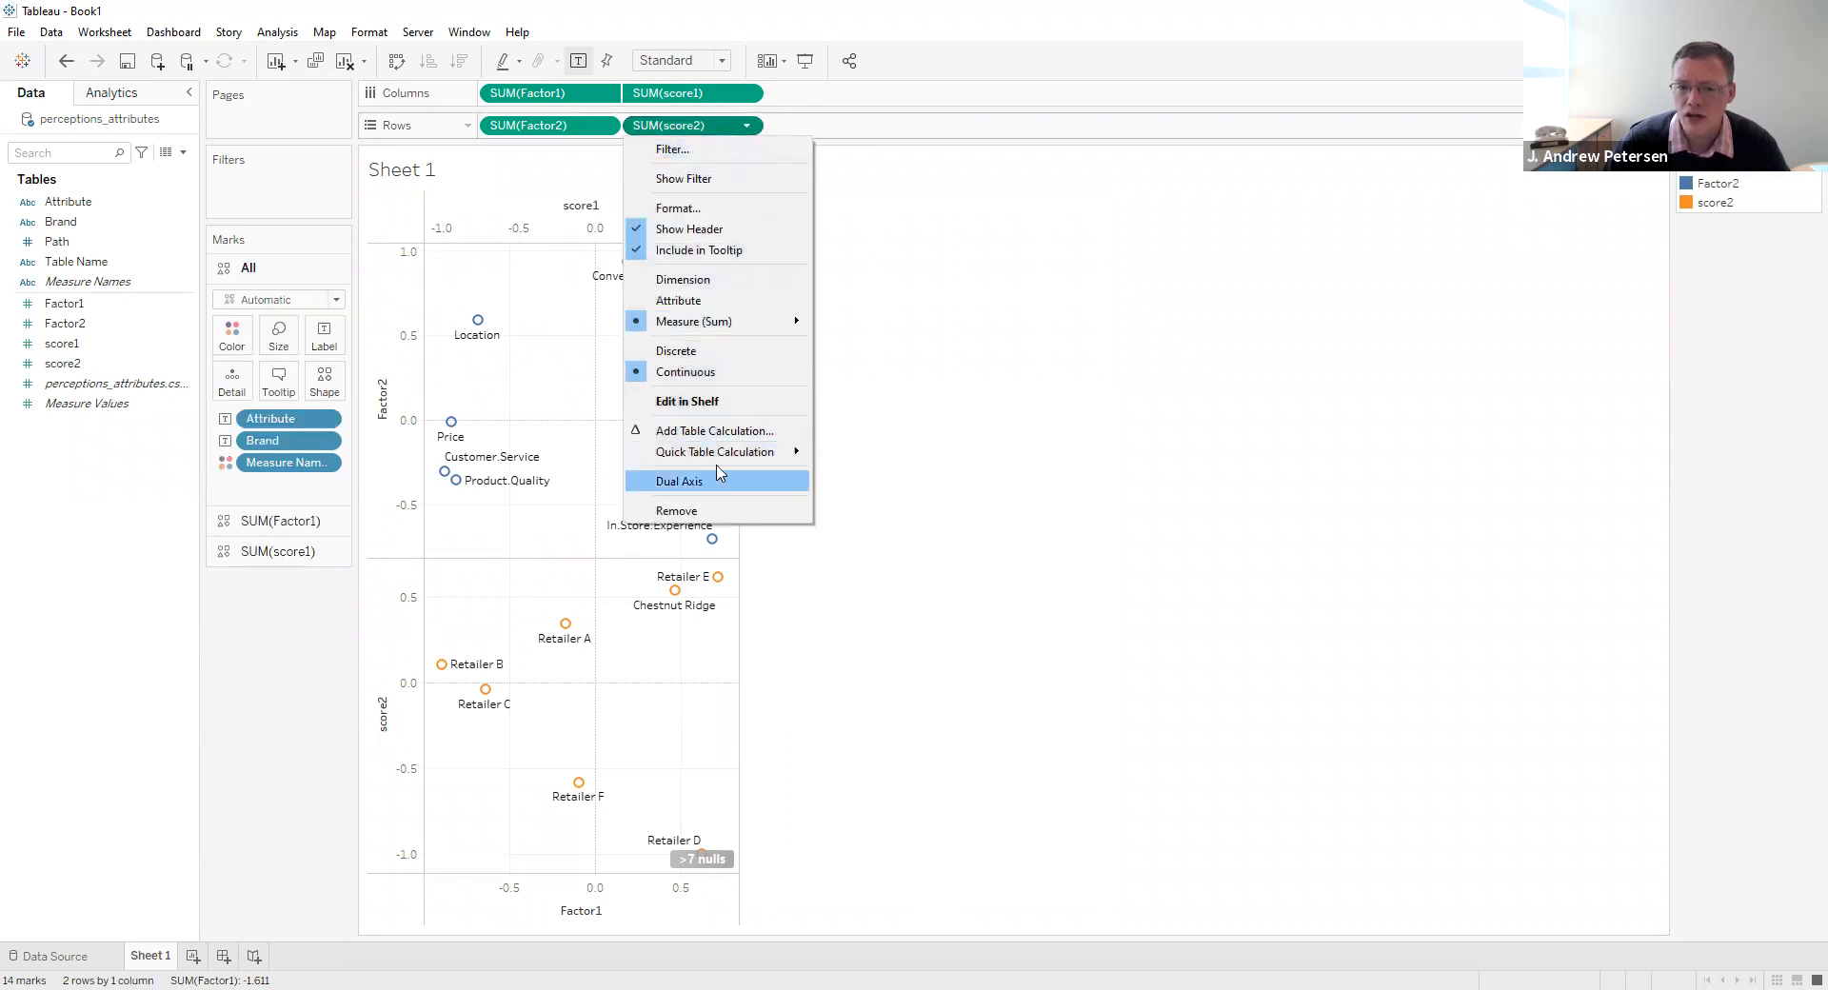
click(718, 487)
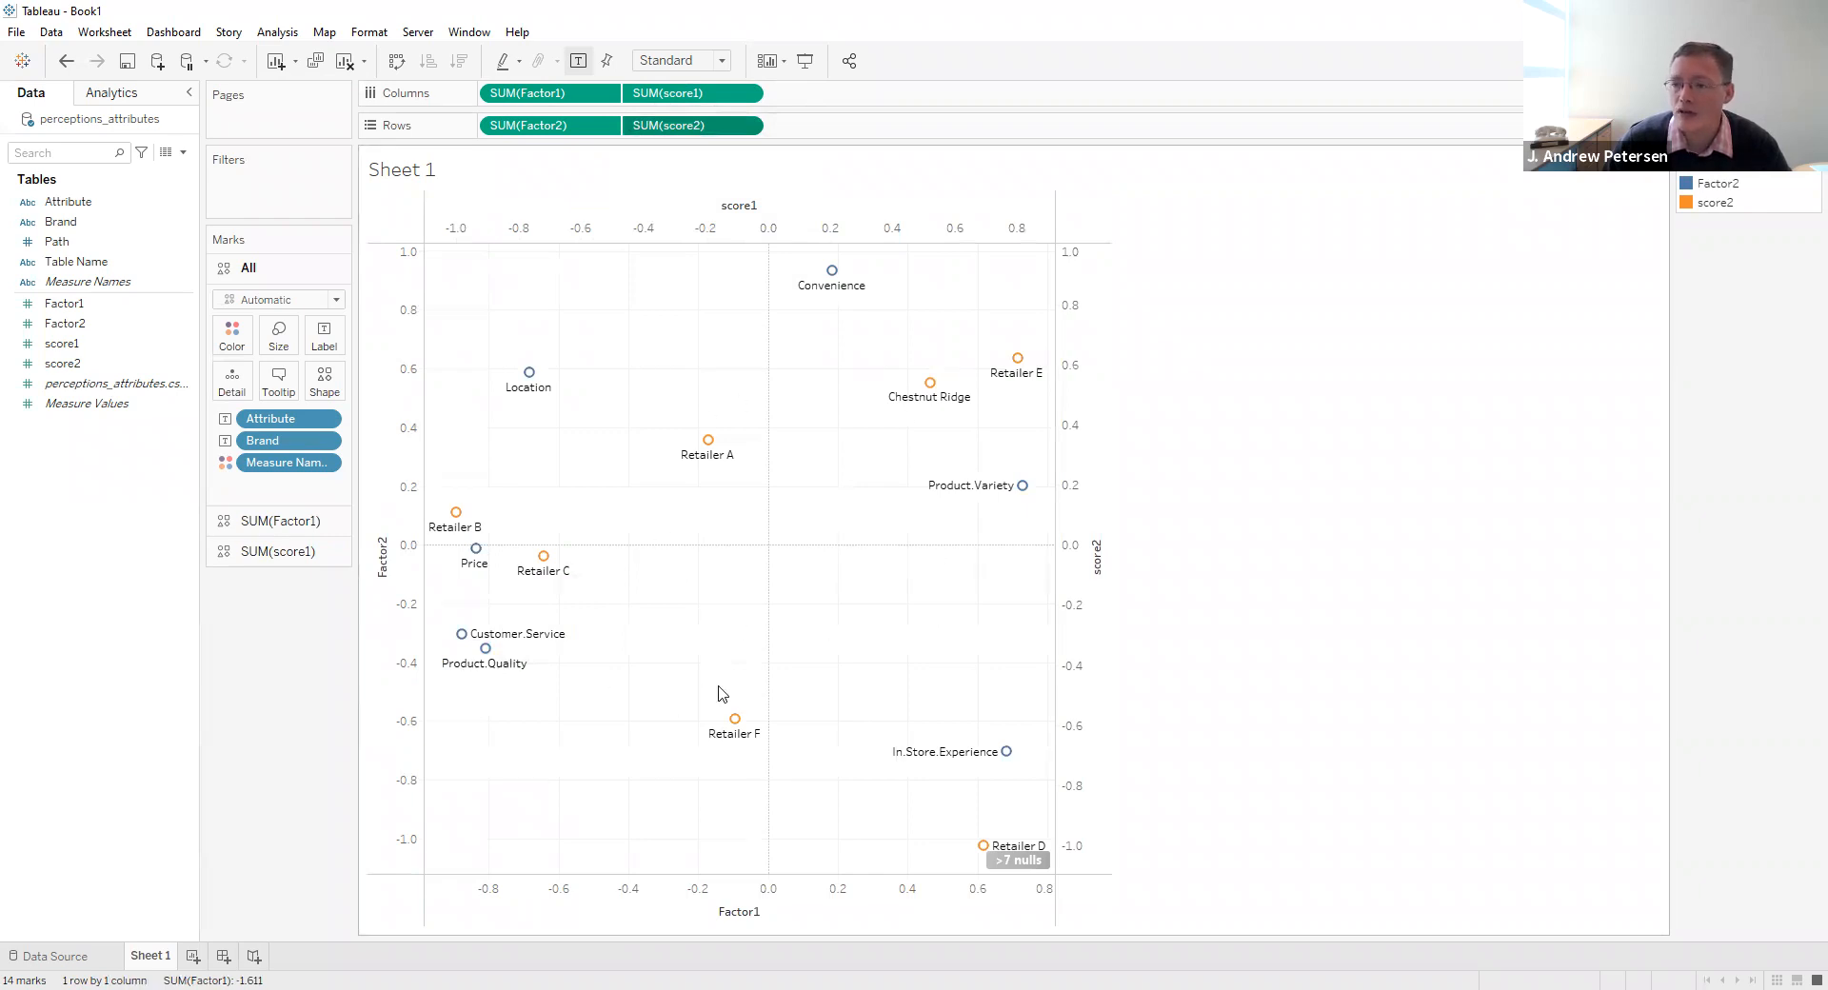
- Set the worksheet's fit to Entire View so the map fills the available space
mouse_move(731, 720)
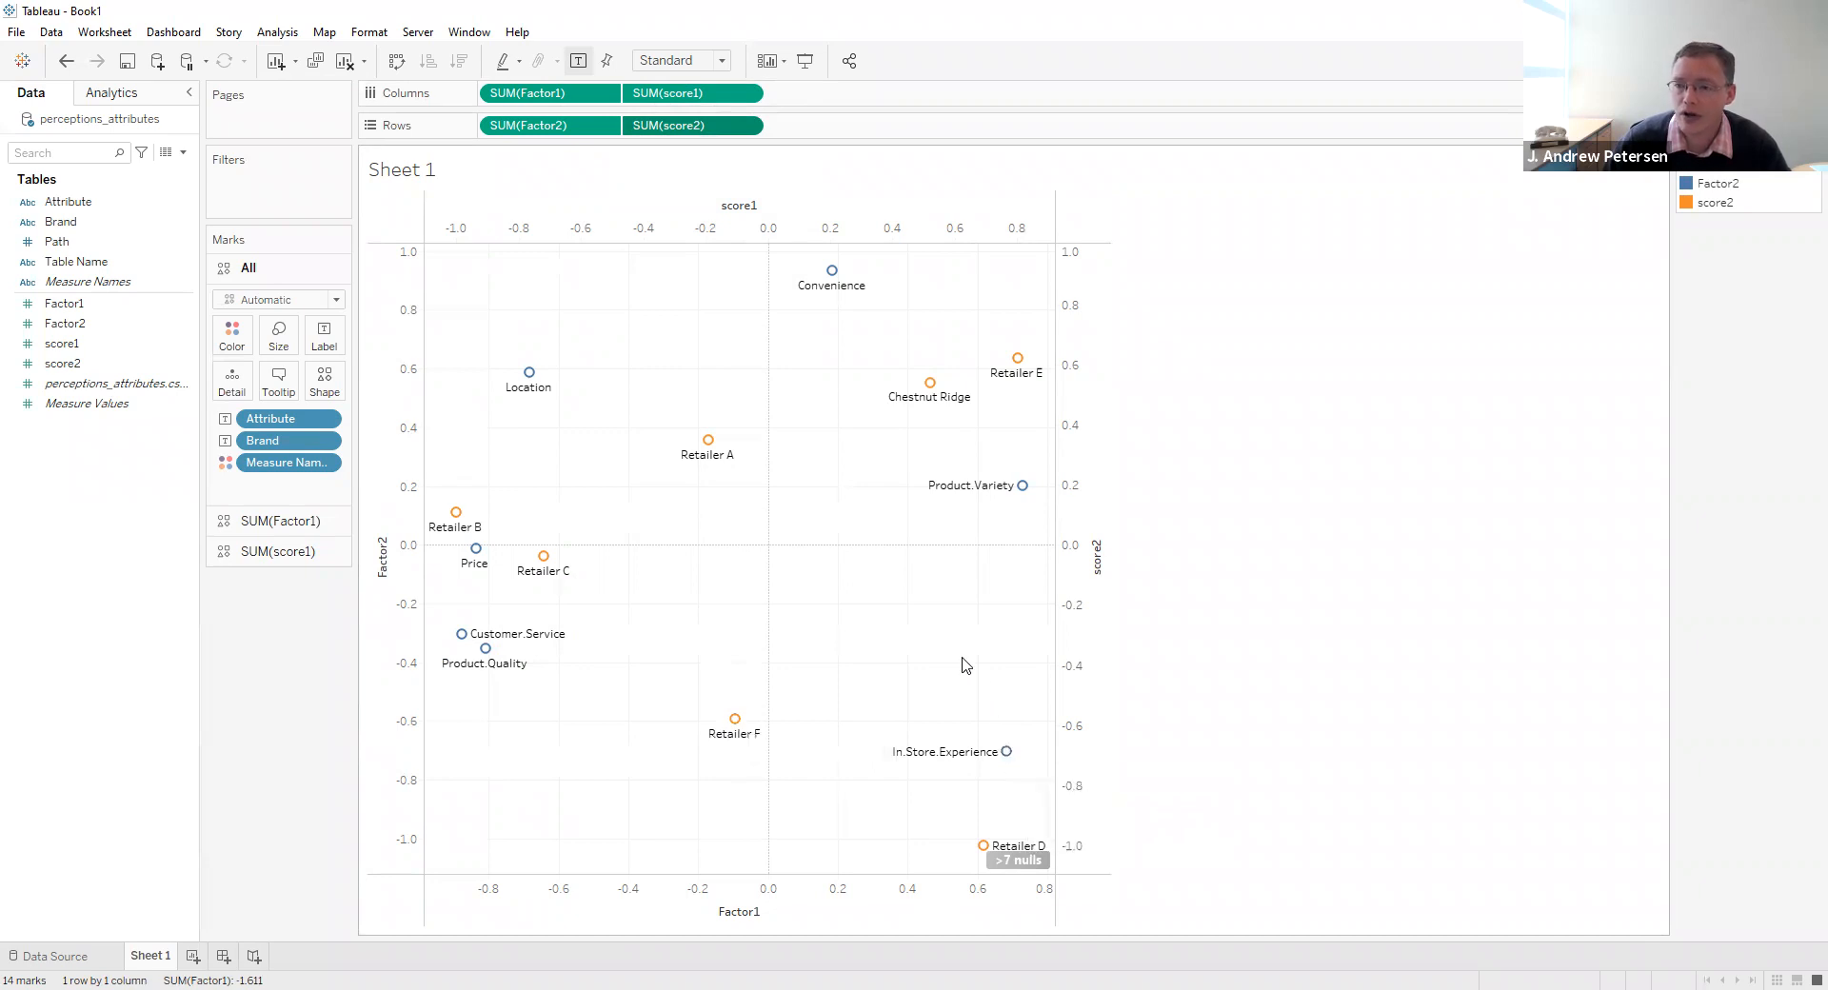
click(720, 63)
click(683, 130)
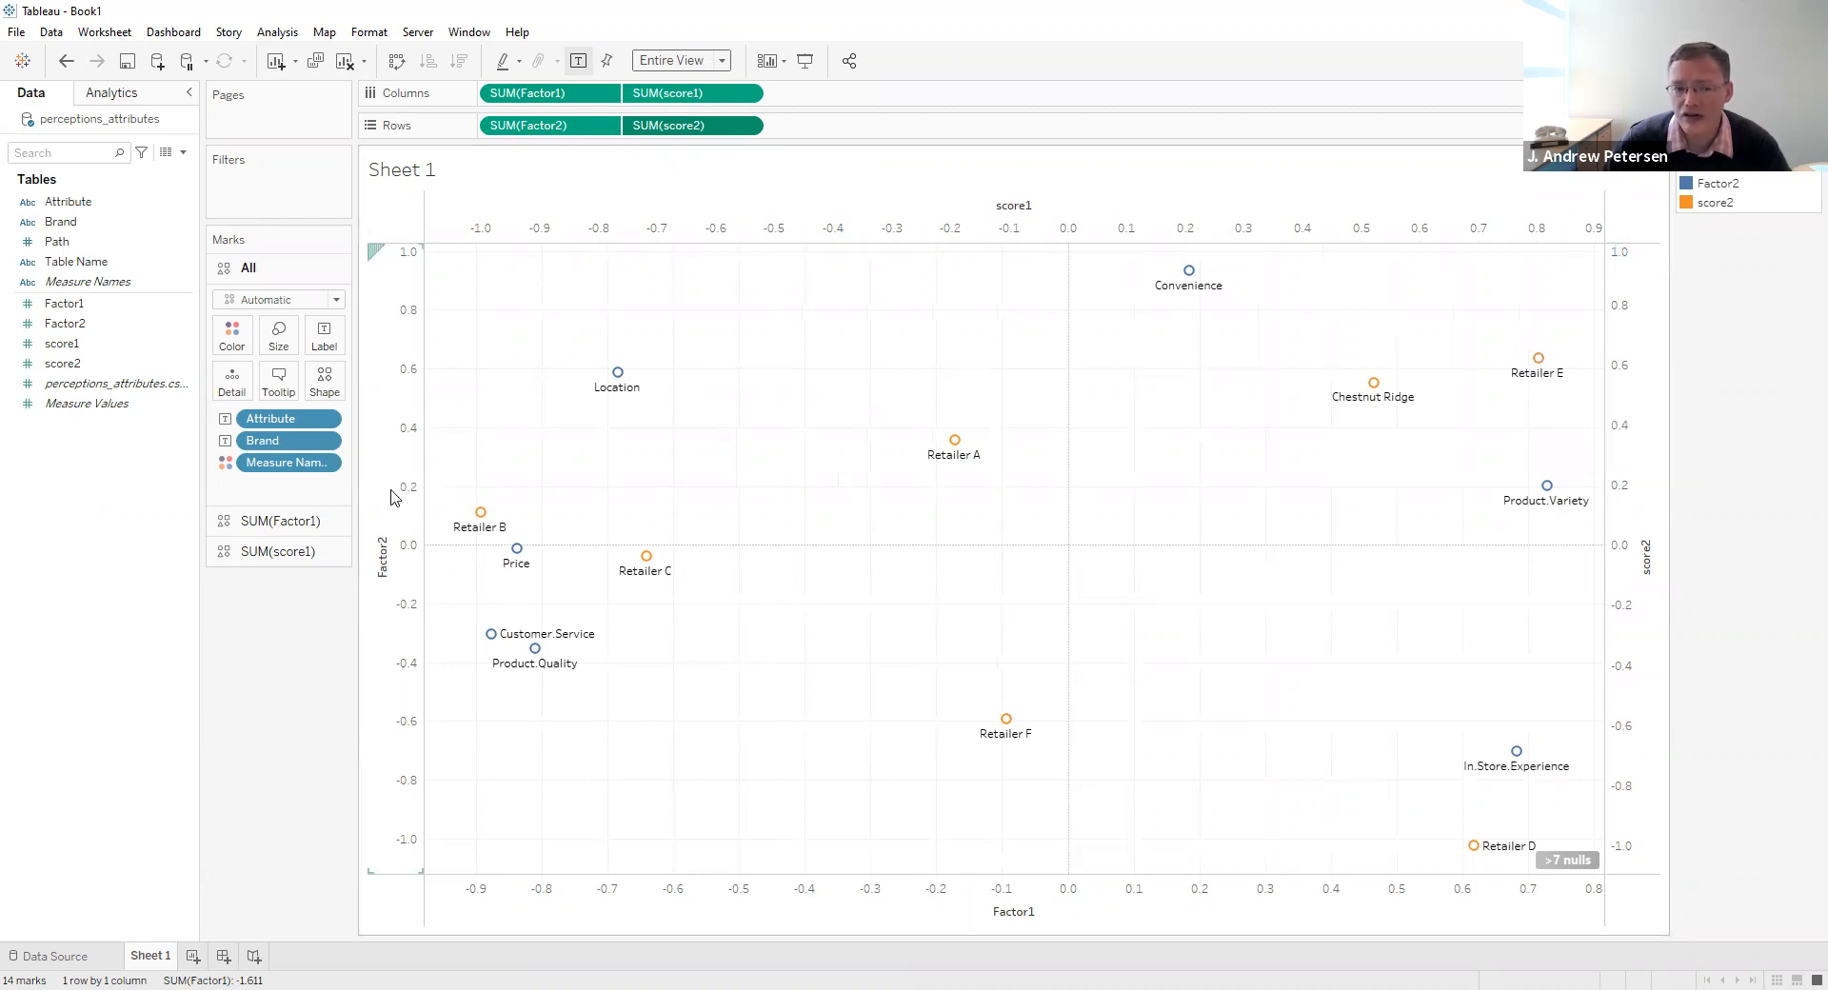
- Synchronize the score2 axis with Factor2 and the score1 axis with Factor1
right_click(1625, 420)
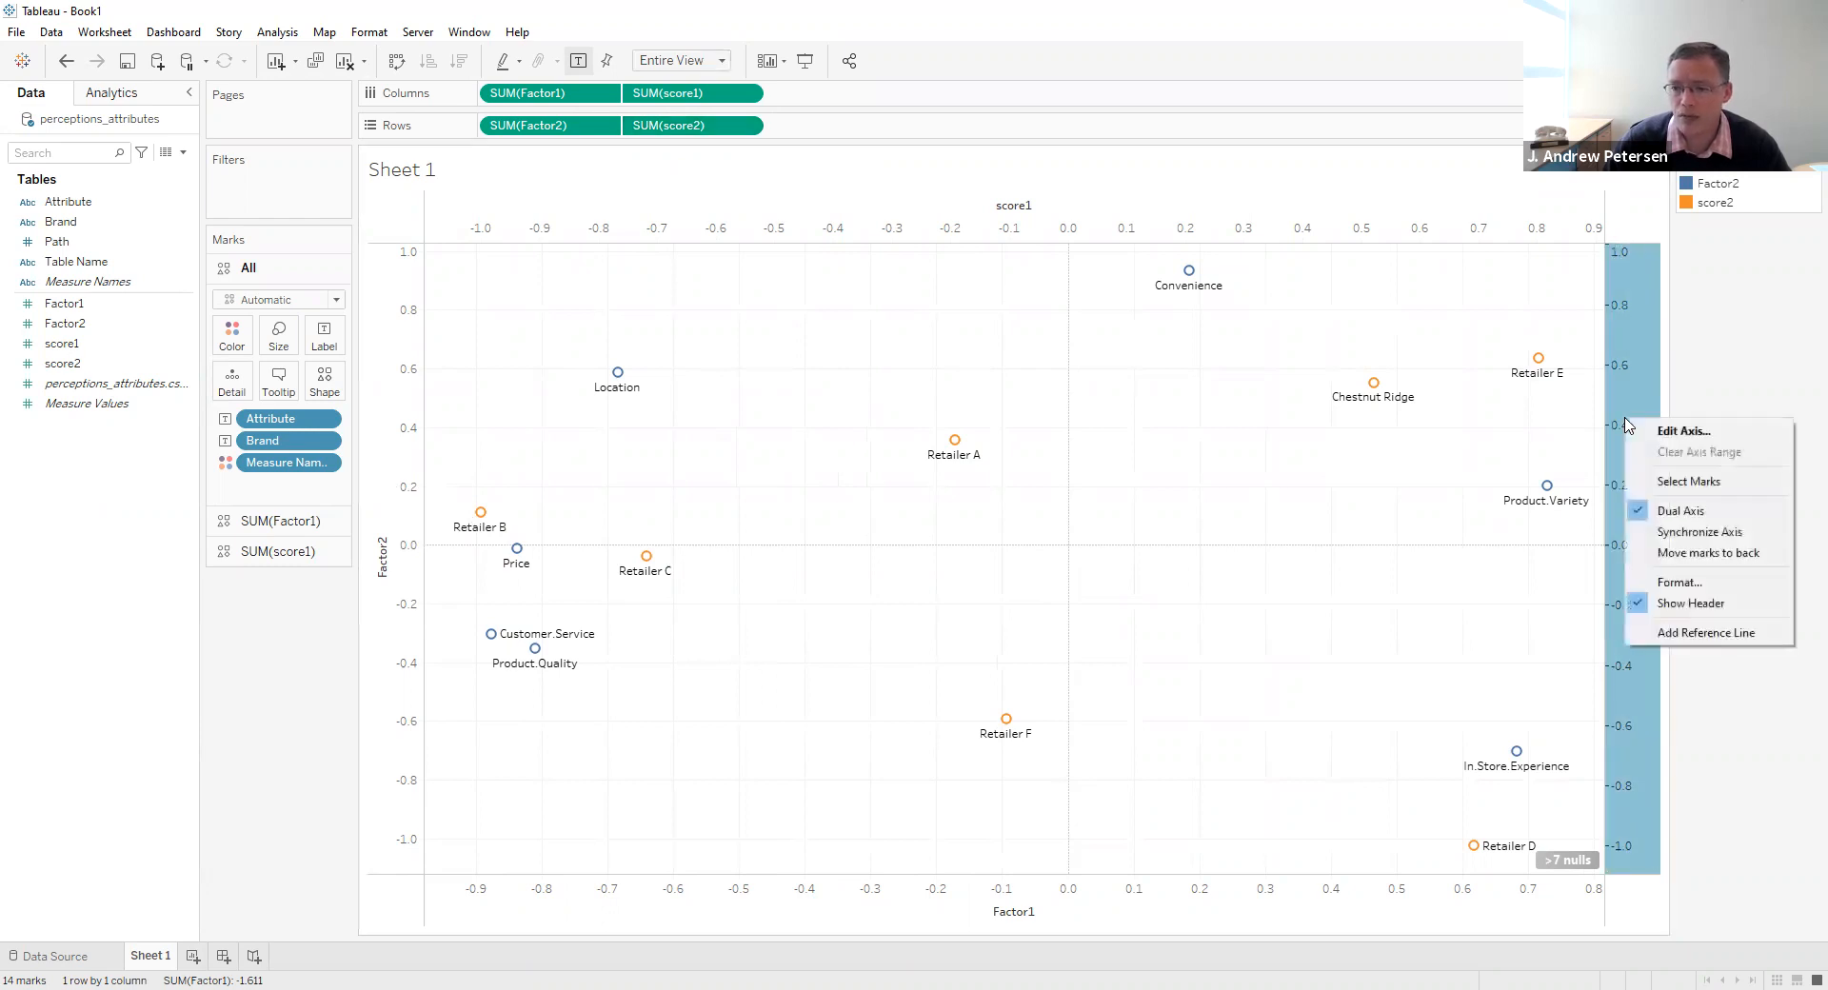
click(1664, 532)
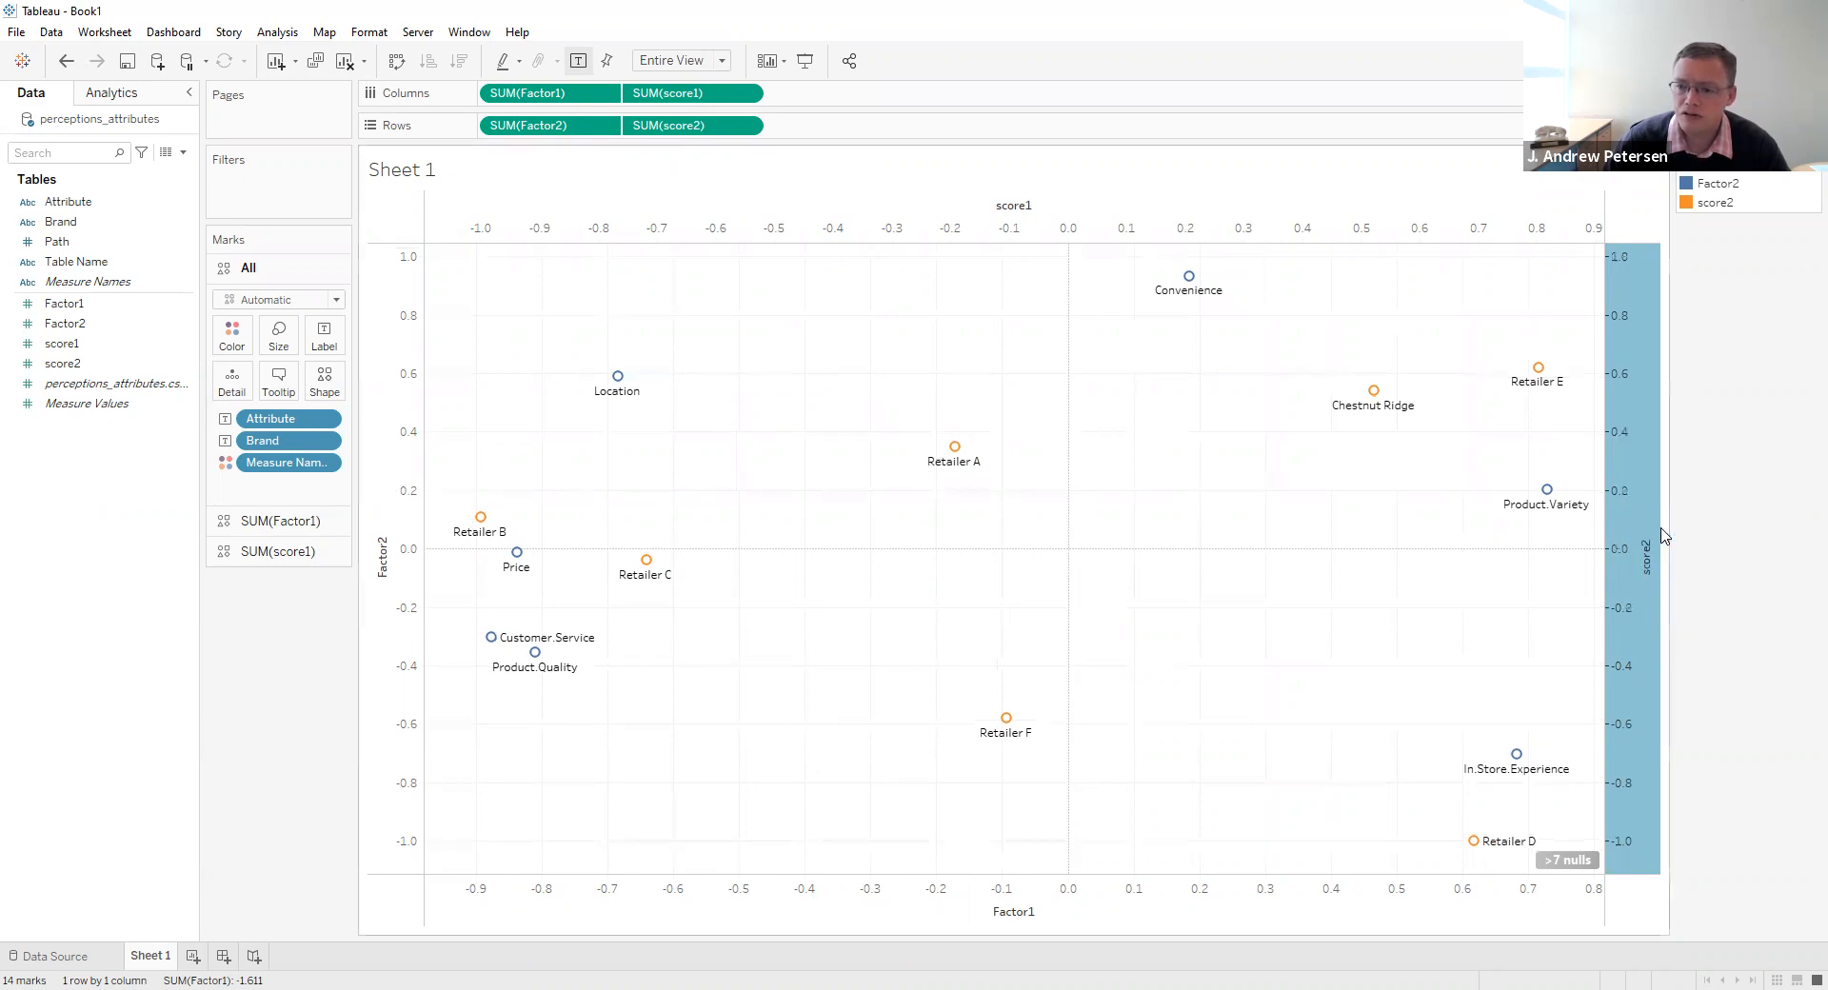
right_click(1253, 227)
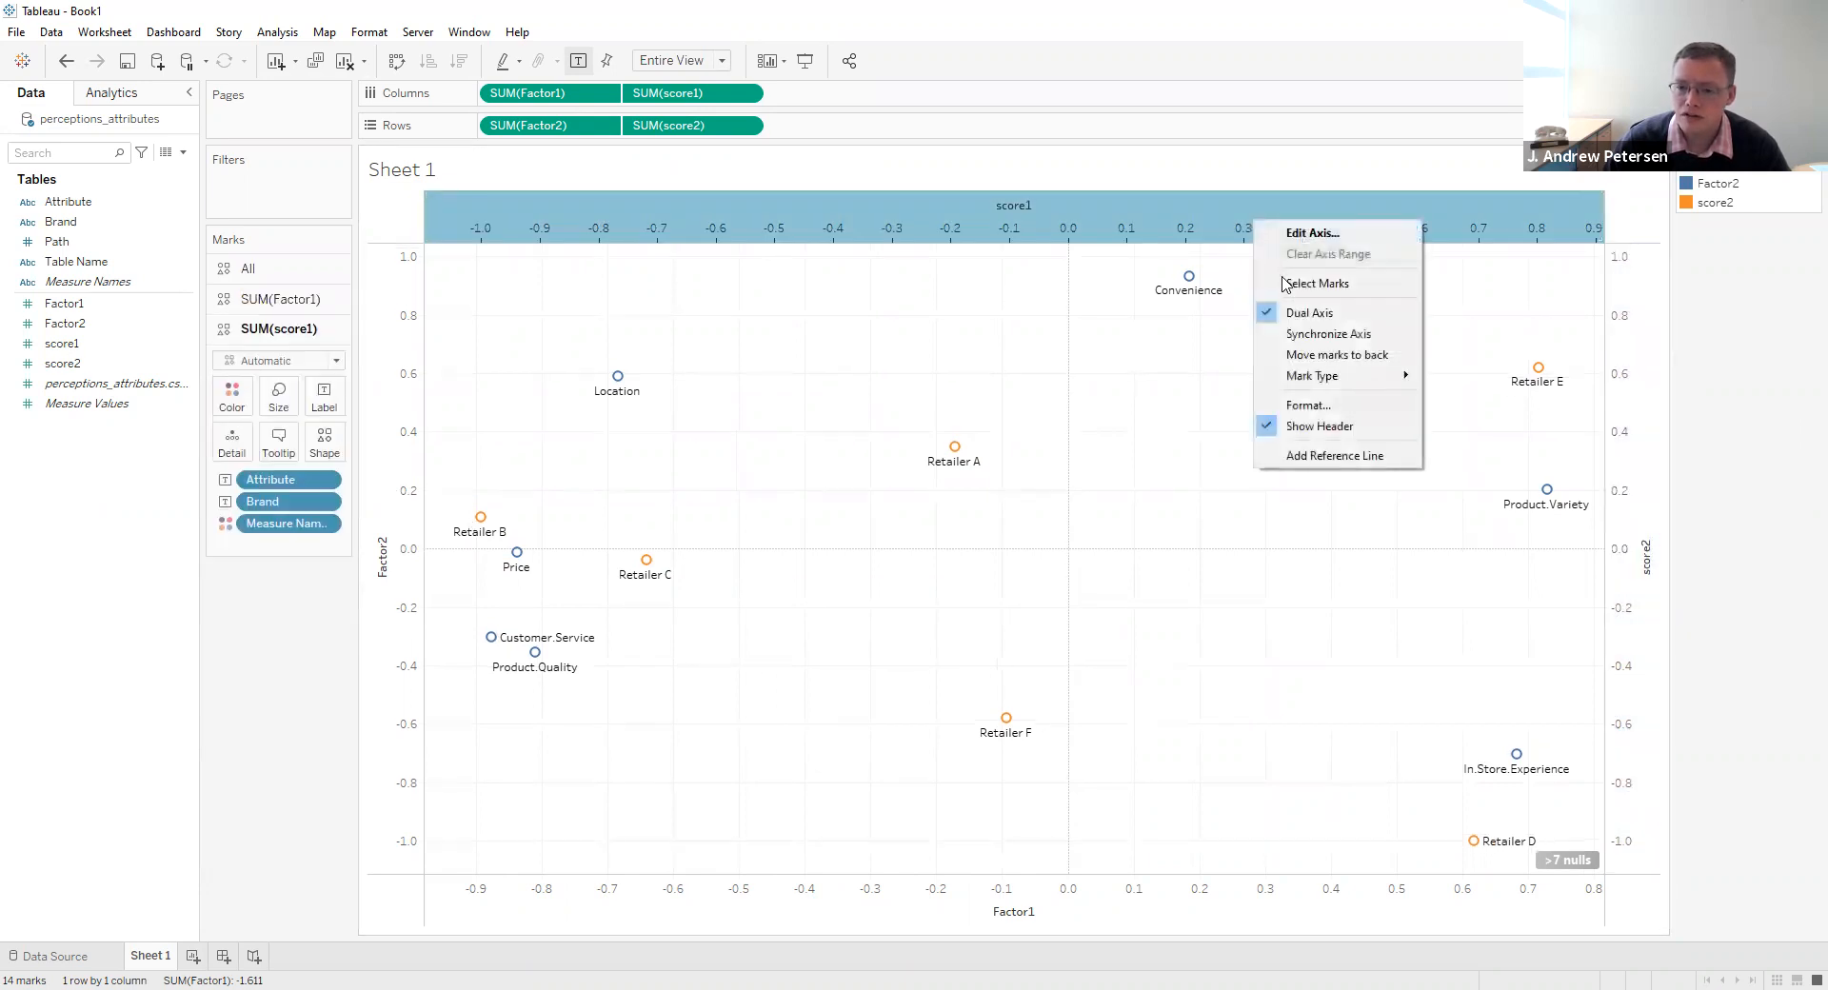
click(1318, 334)
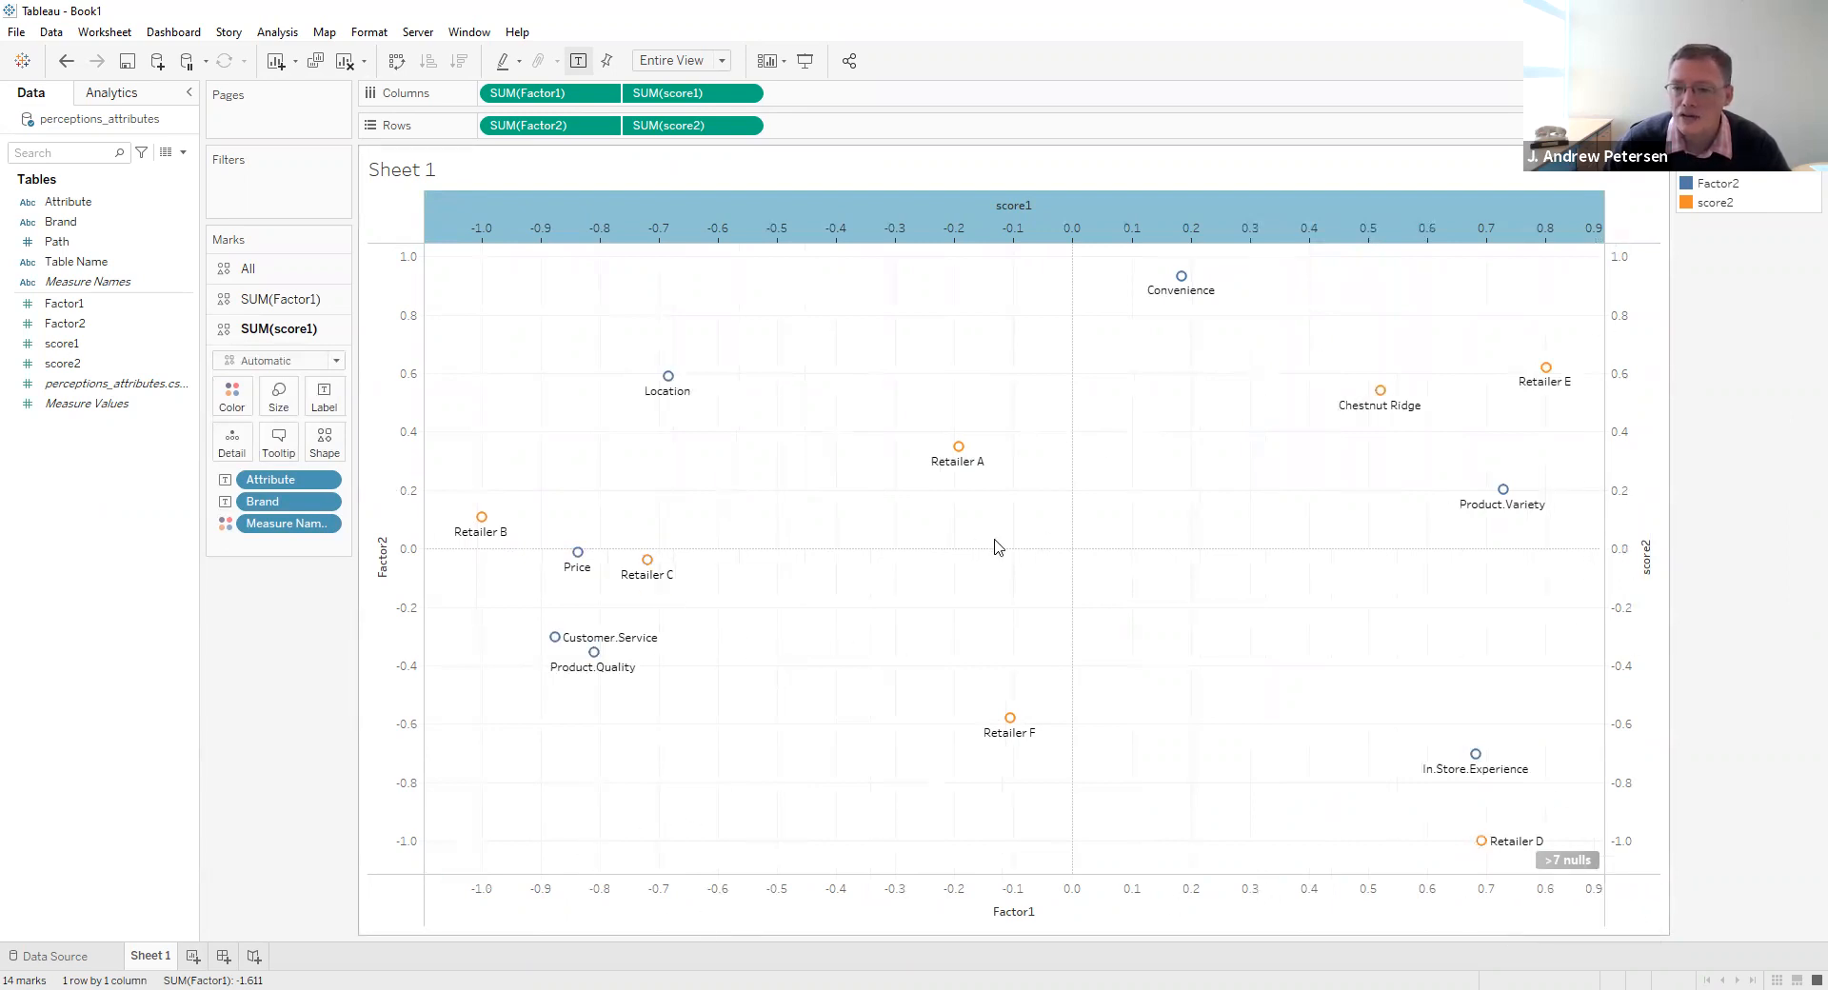
click(1711, 547)
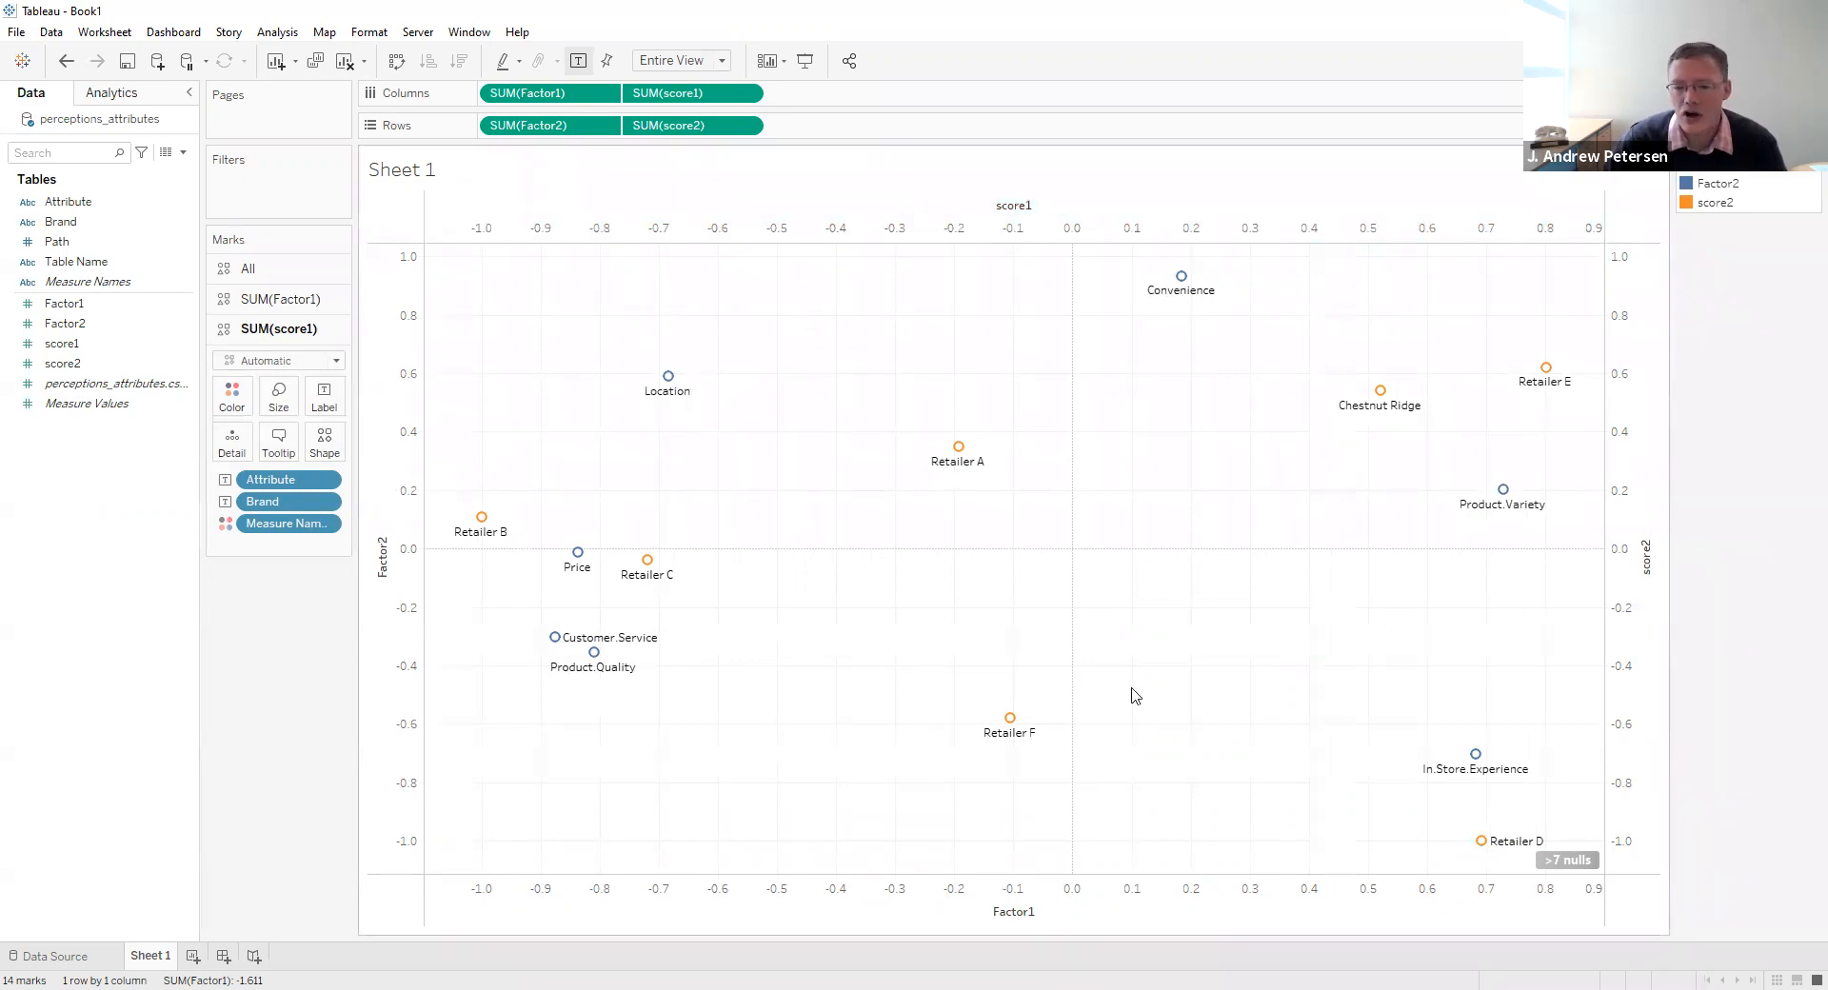
- Add the Path field to the marks of all axes and change their mark type to Line
mouse_move(595, 654)
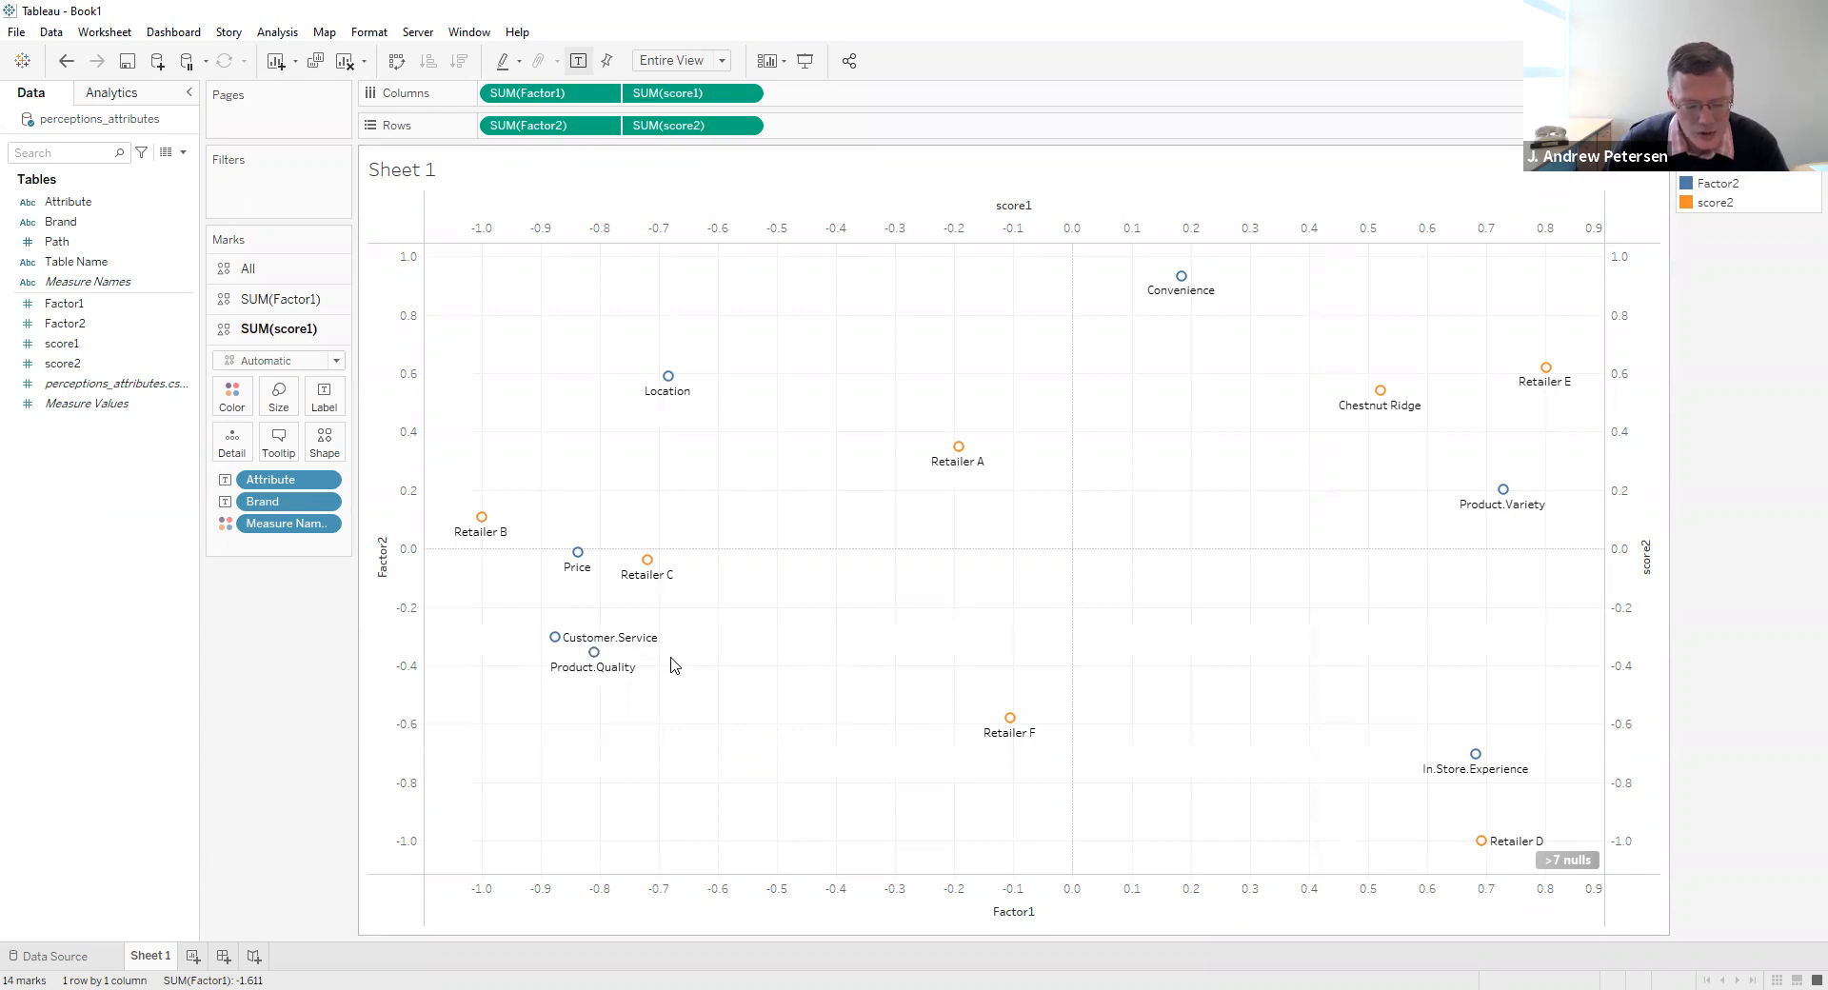
click(253, 276)
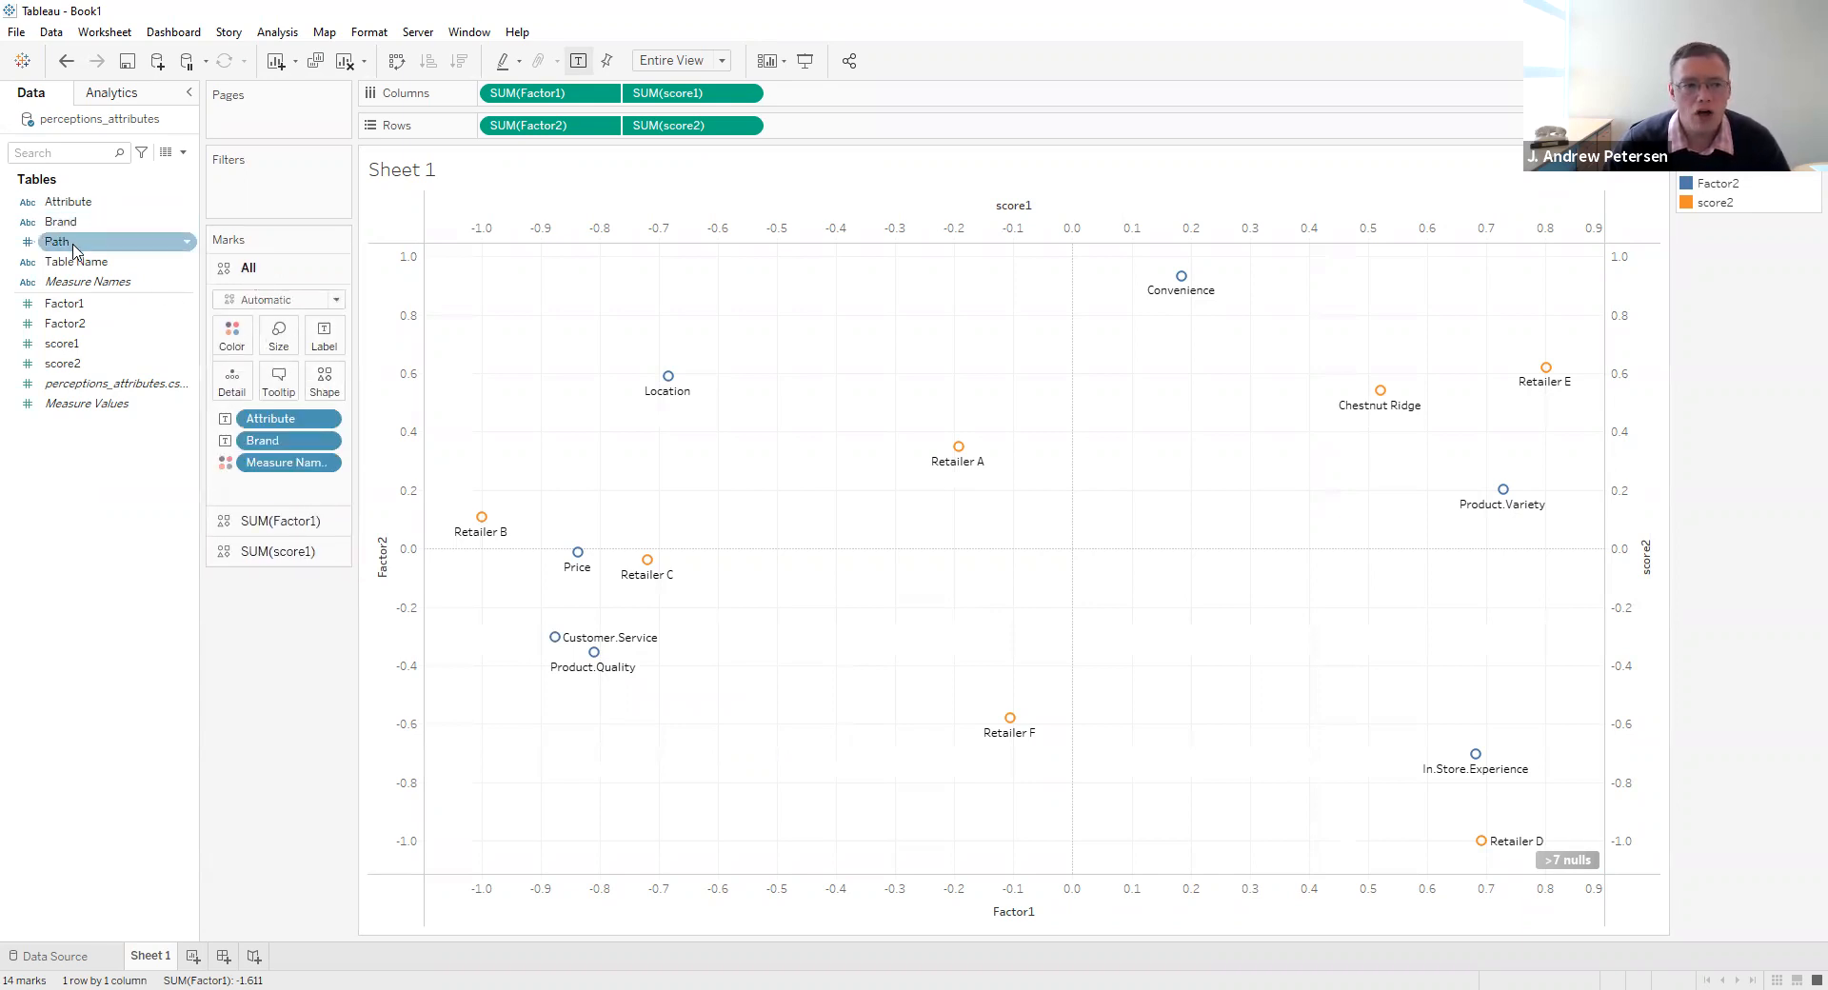
drag(73, 248, 323, 385)
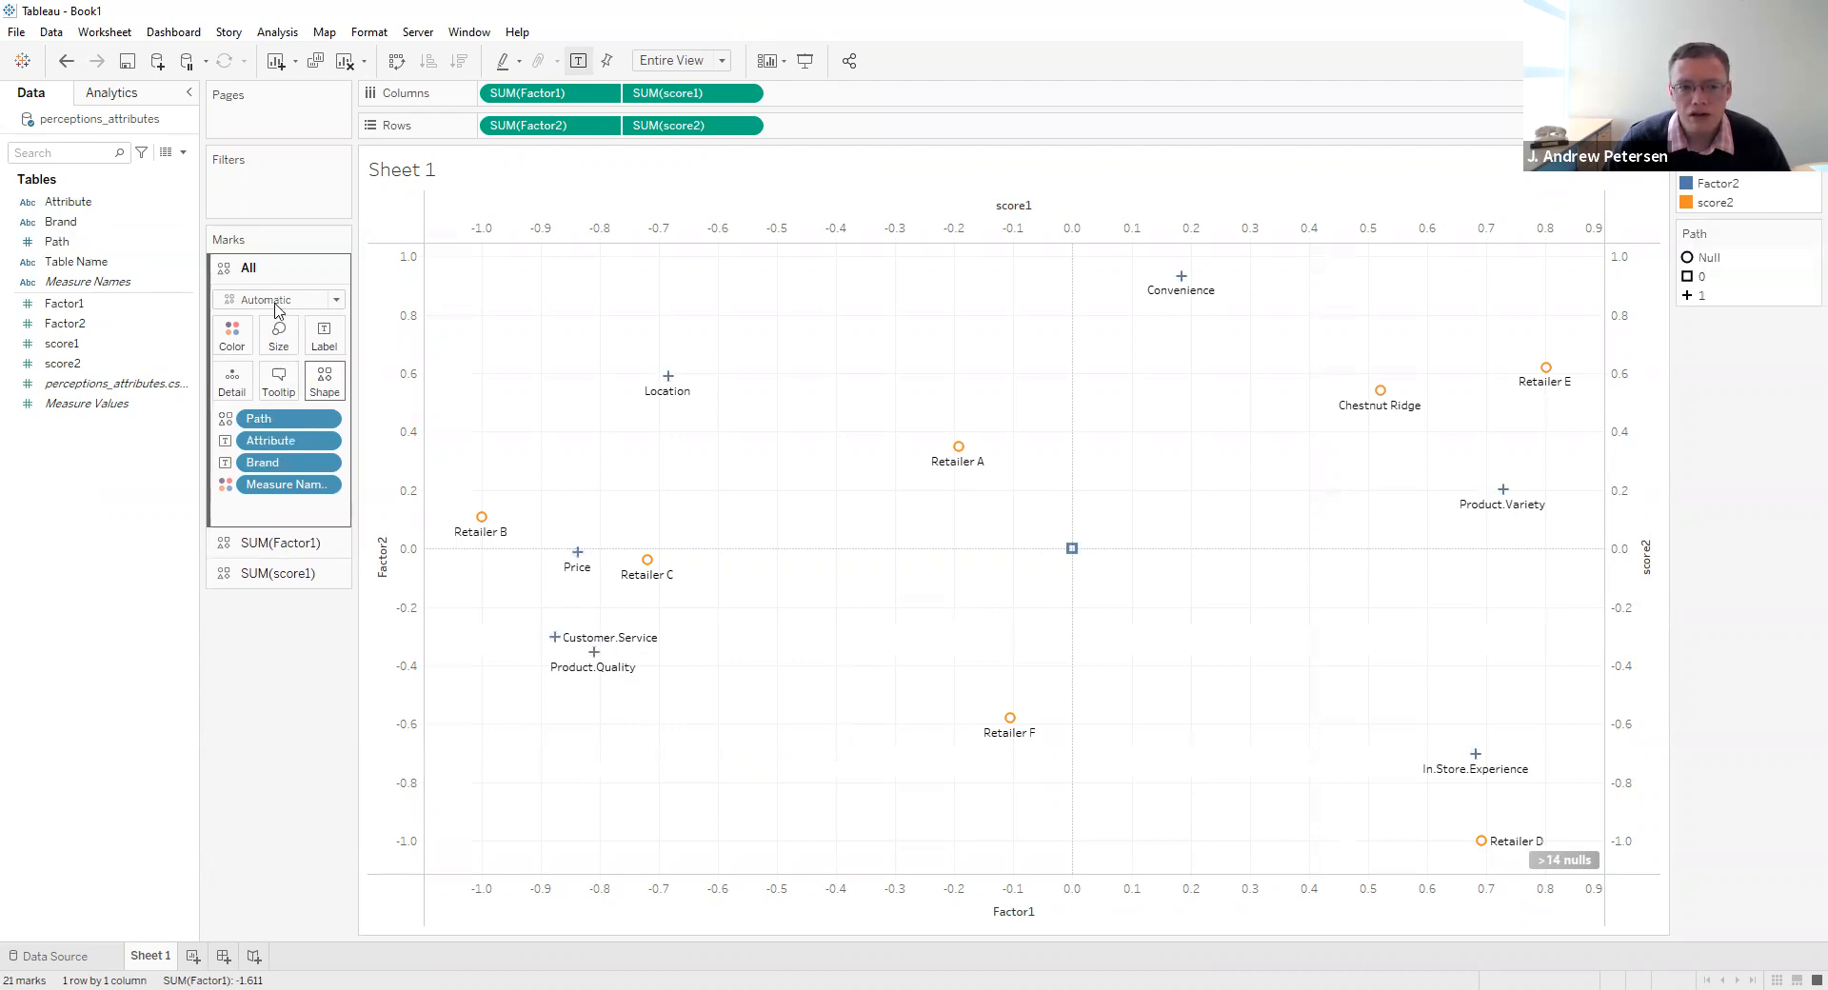
click(303, 305)
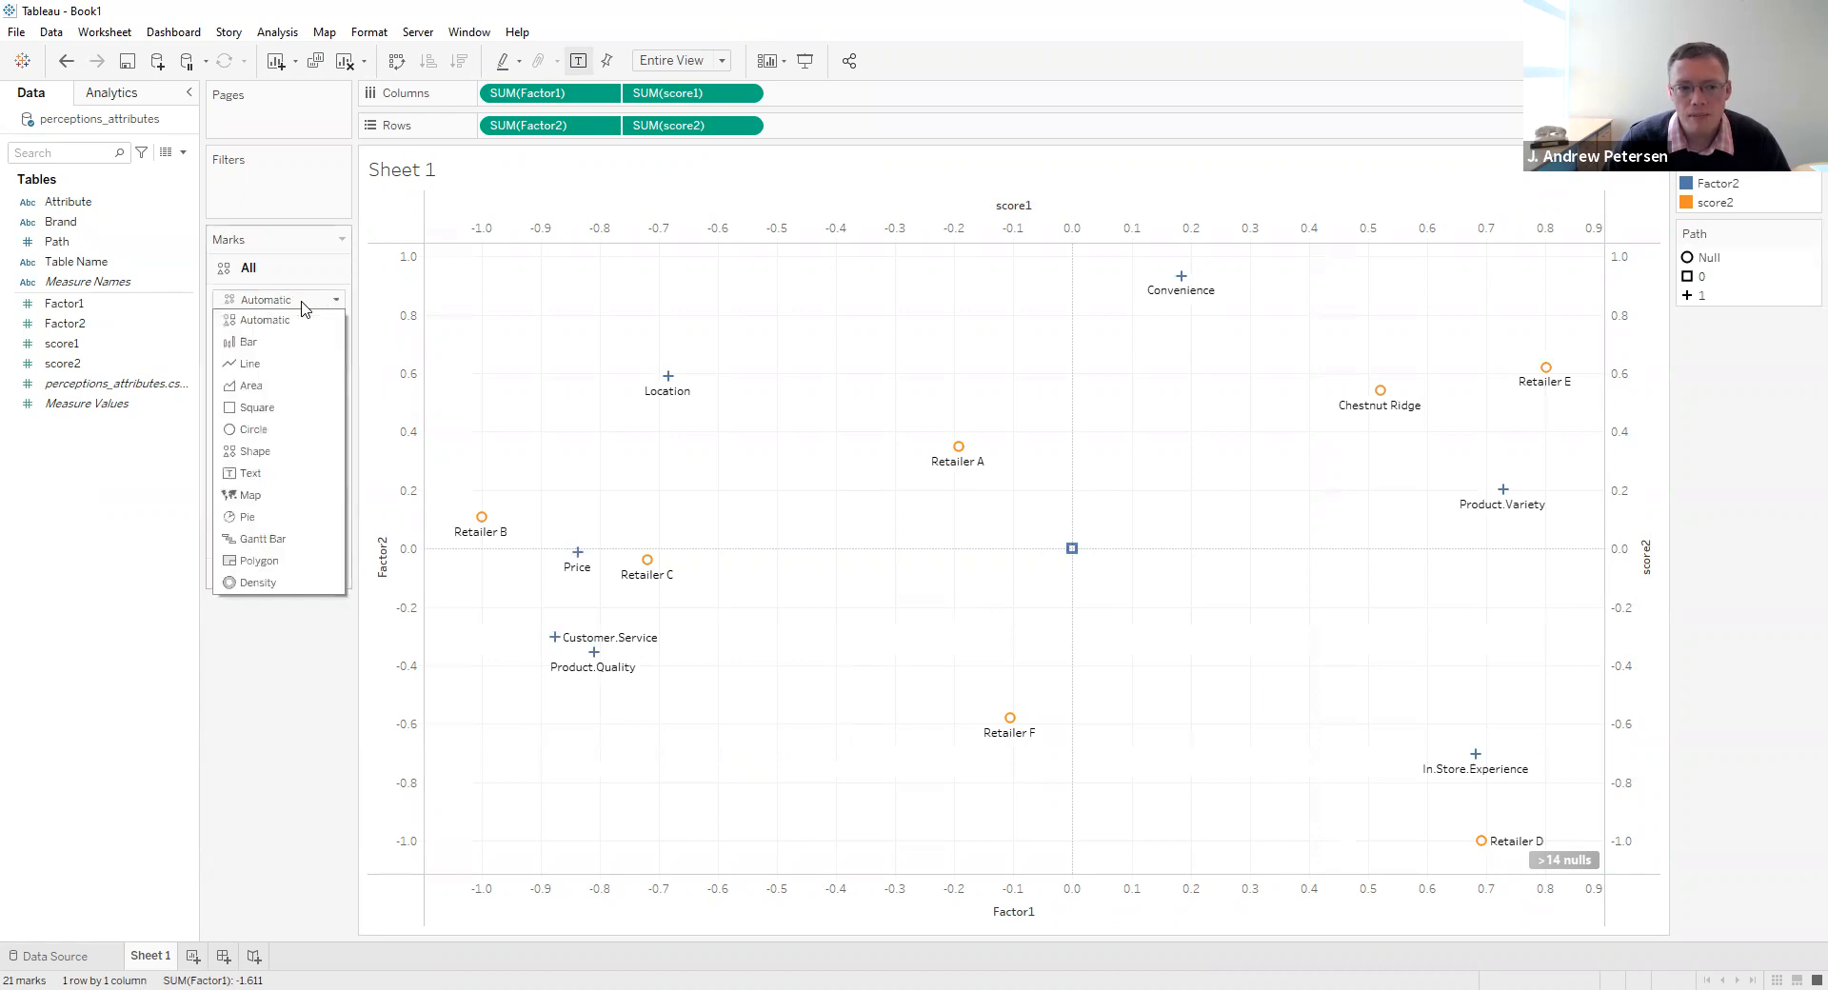
click(255, 364)
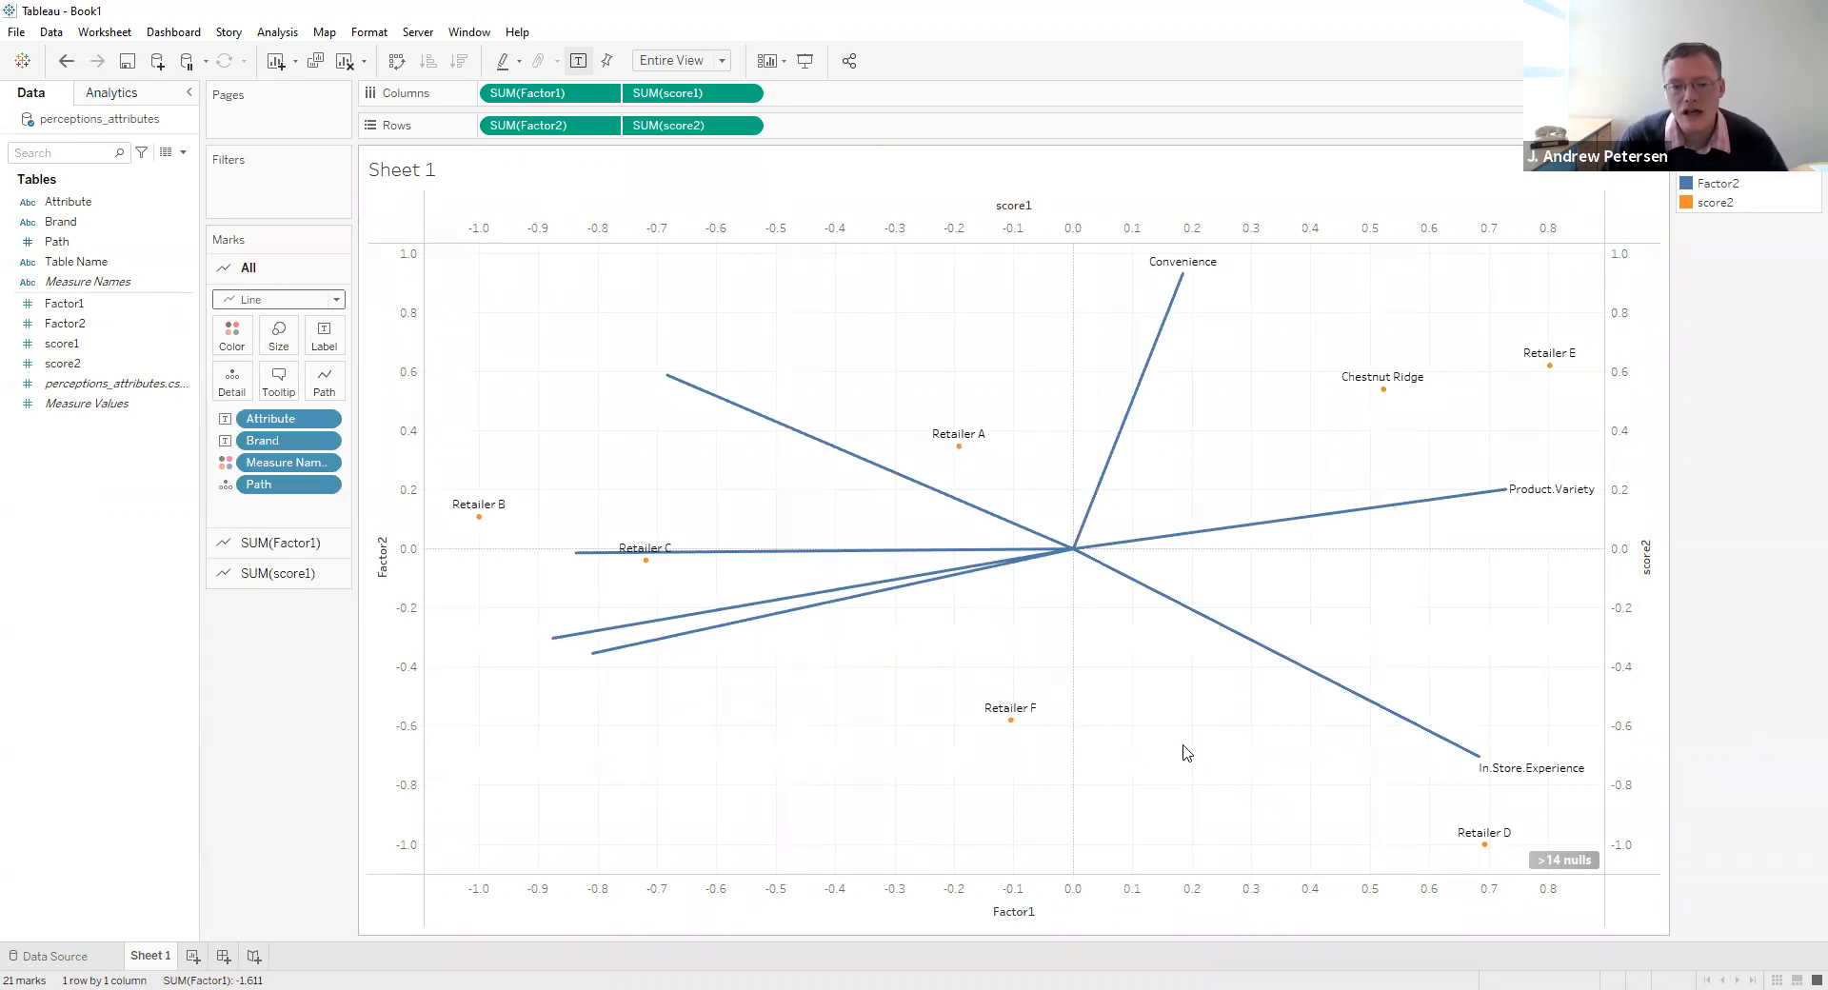
- Show the mark labels for the Location, Price, Customer.Service and Product.Quality lines
mouse_move(670, 384)
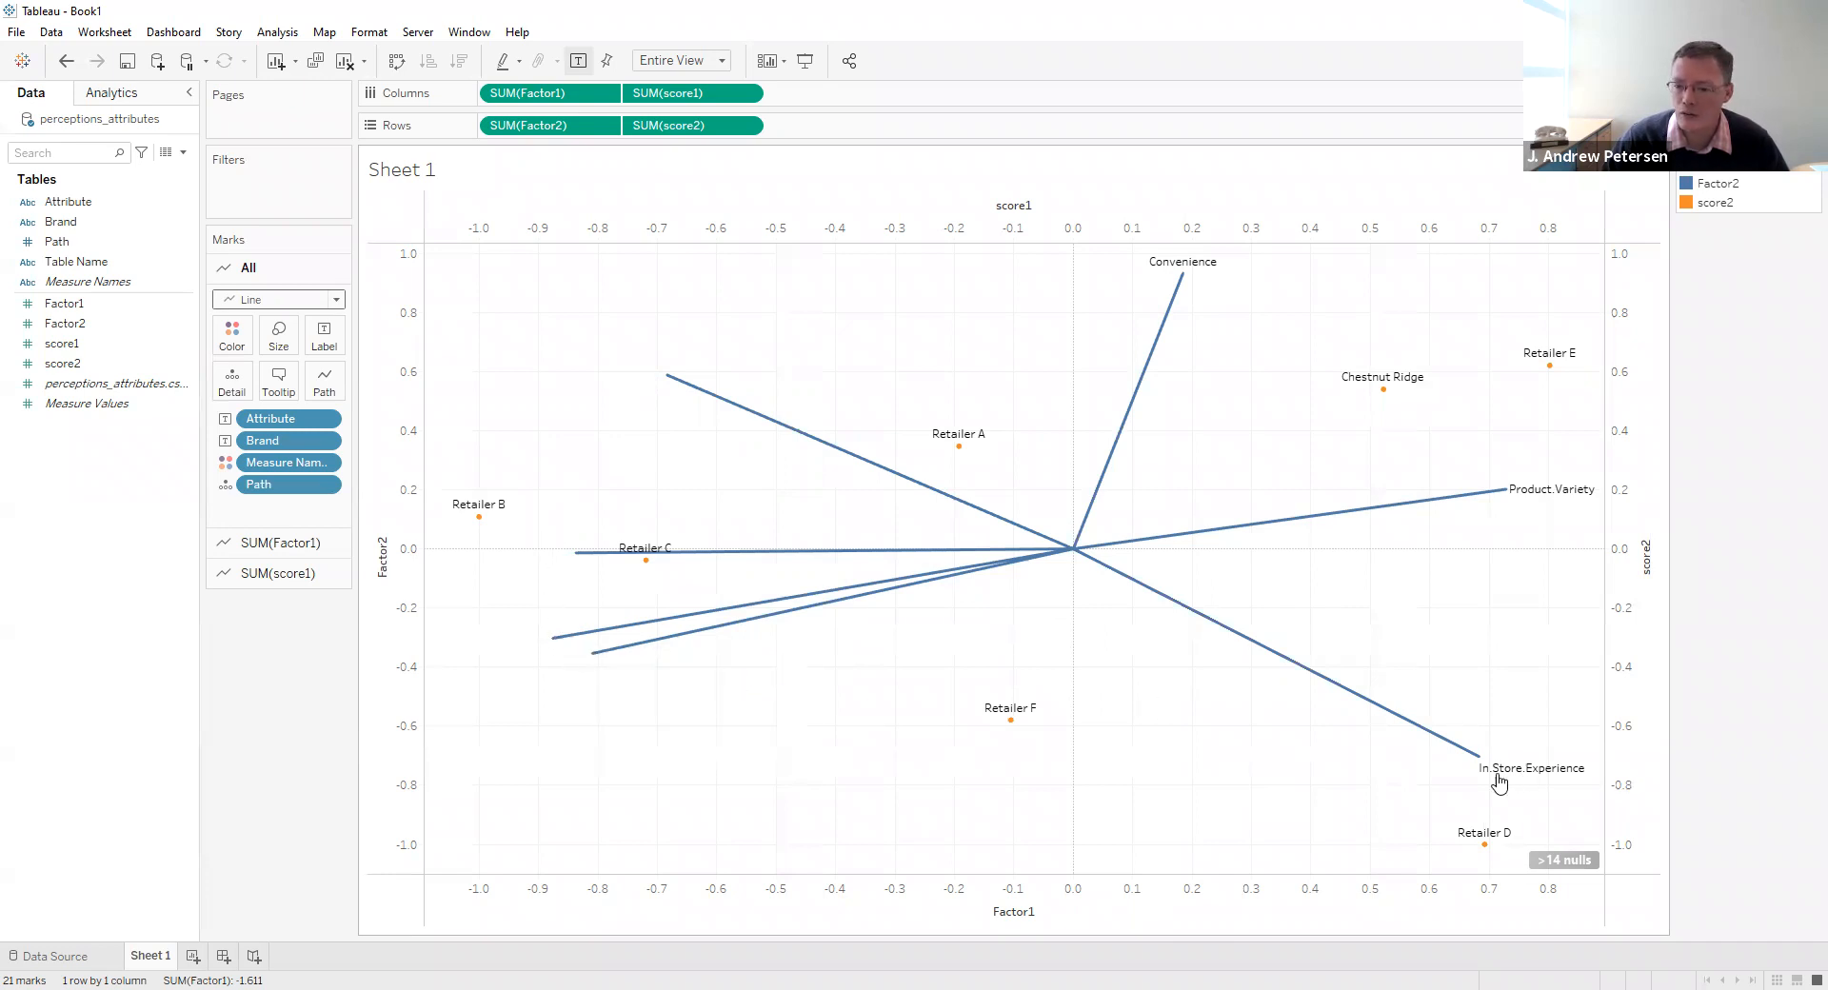
click(698, 400)
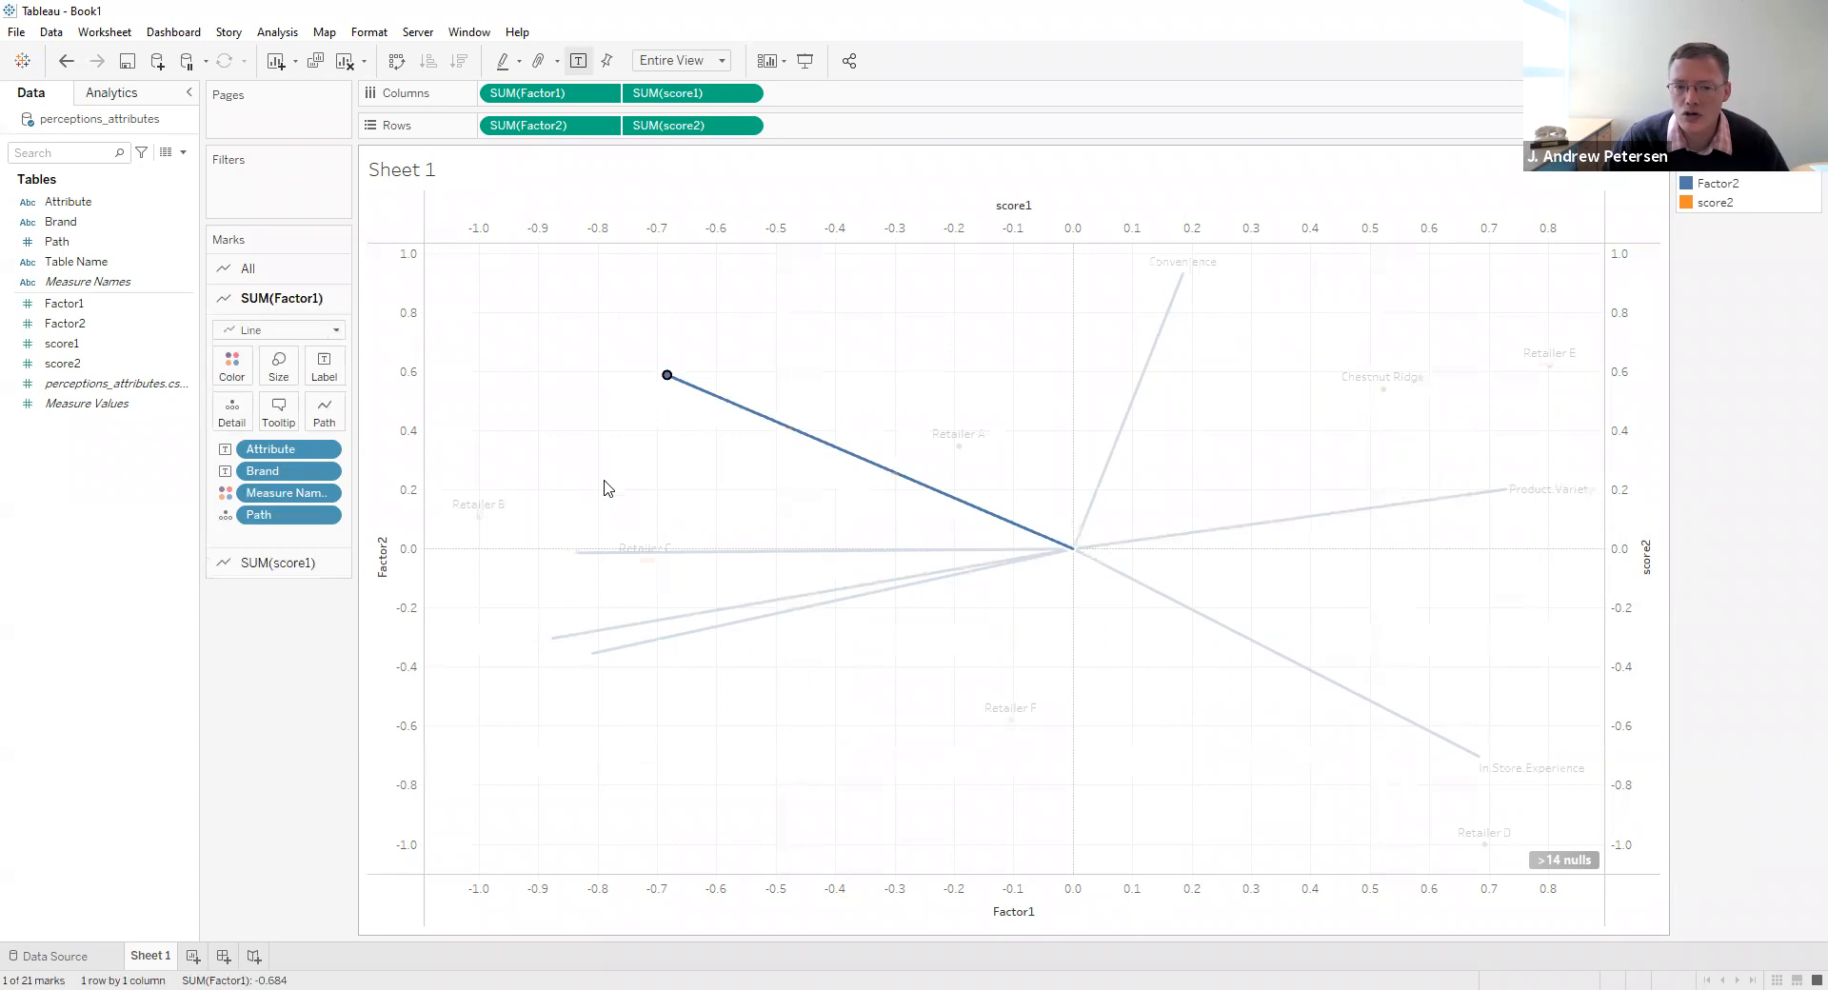
ctrl+click(597, 555)
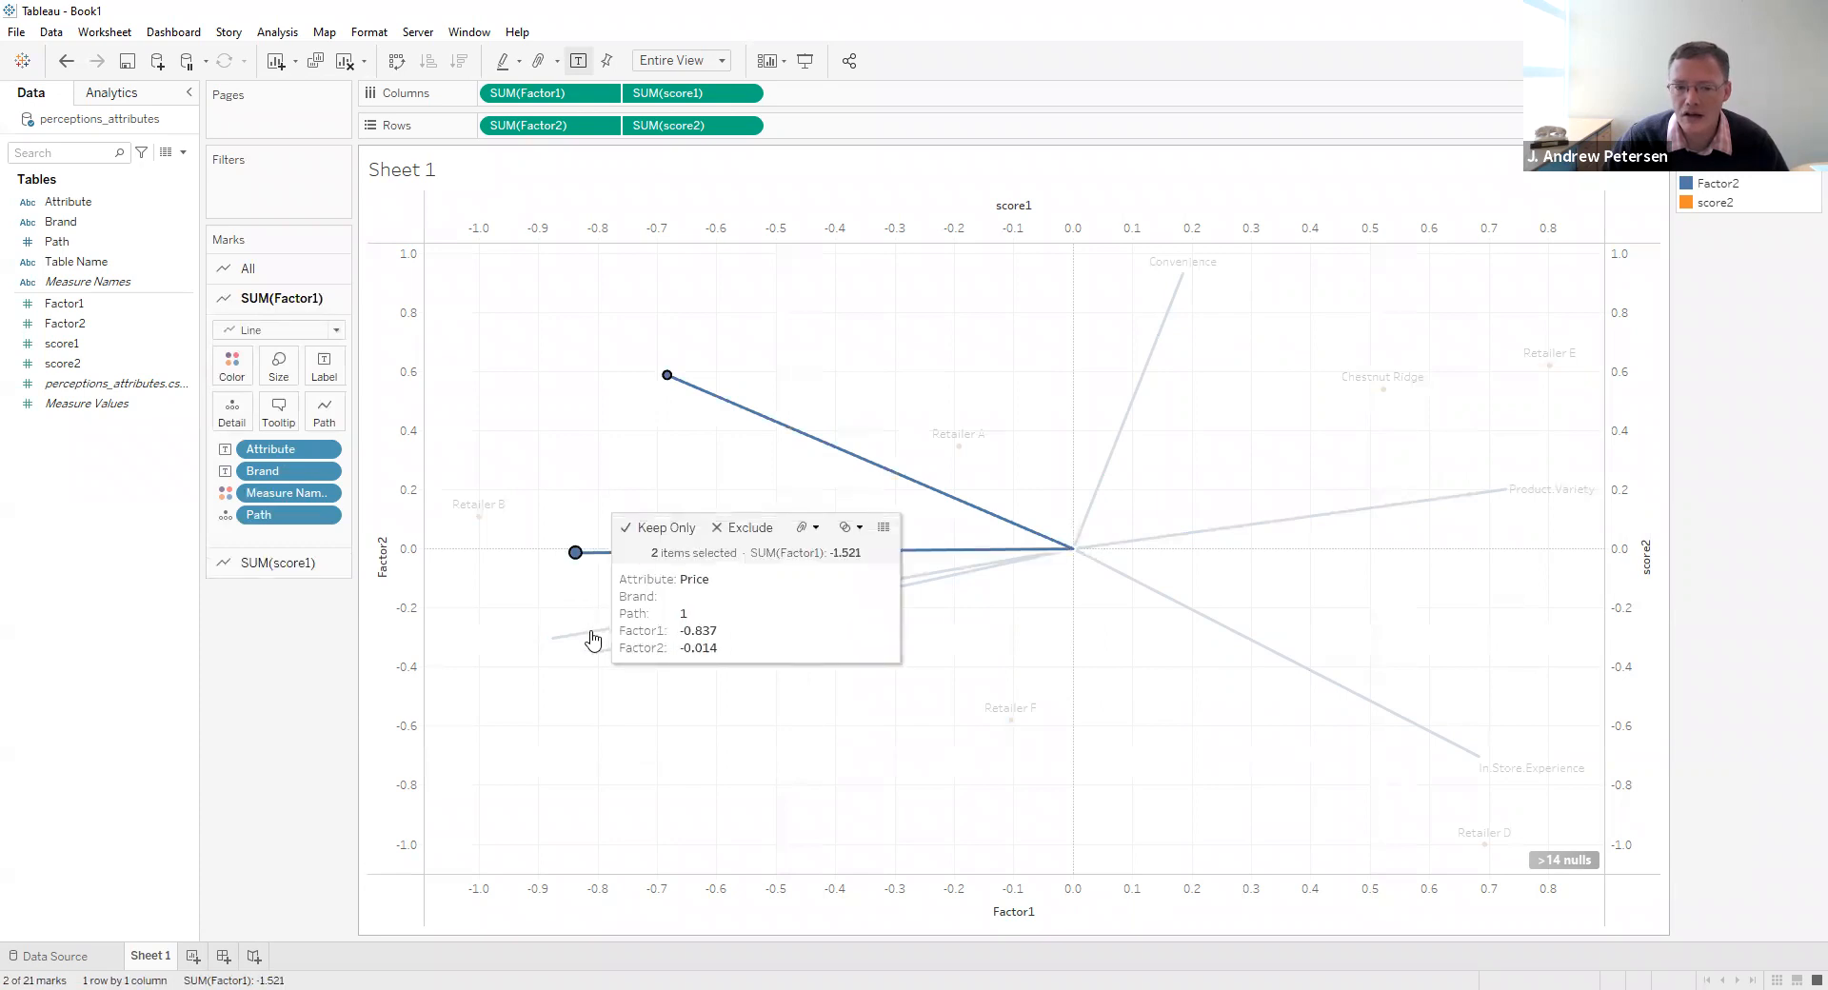
ctrl+click(596, 634)
ctrl+click(594, 651)
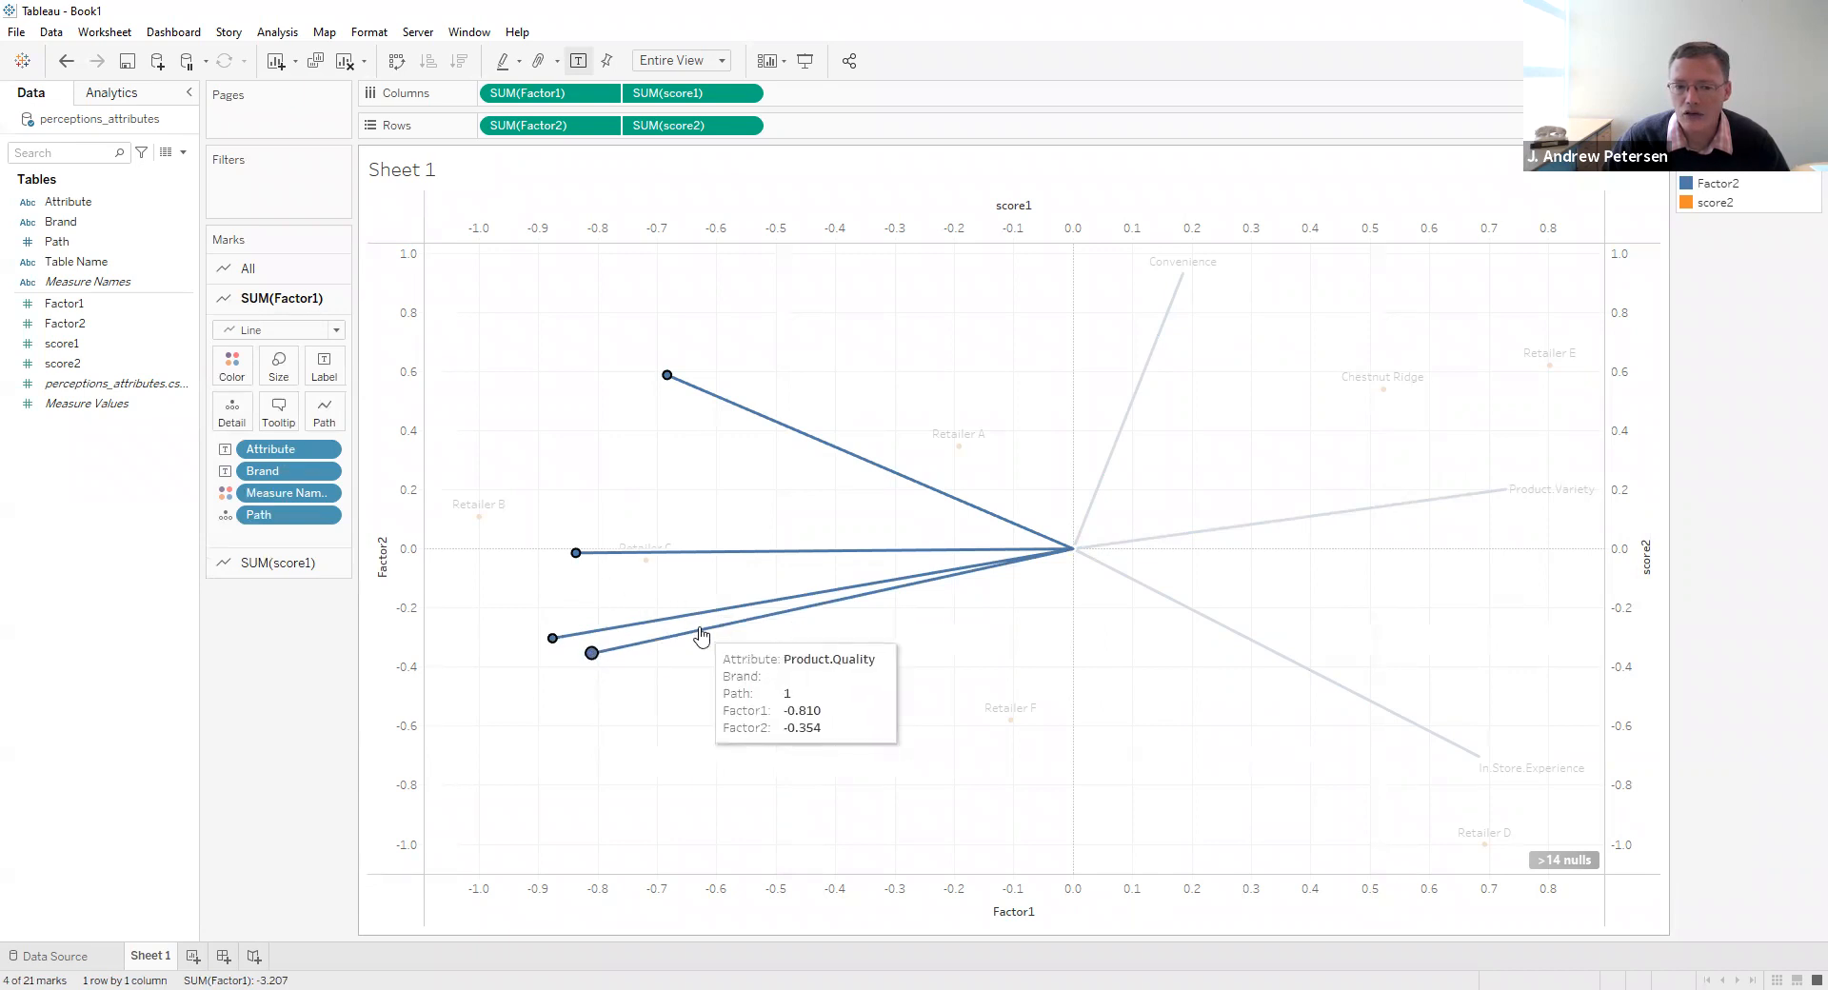
right_click(703, 630)
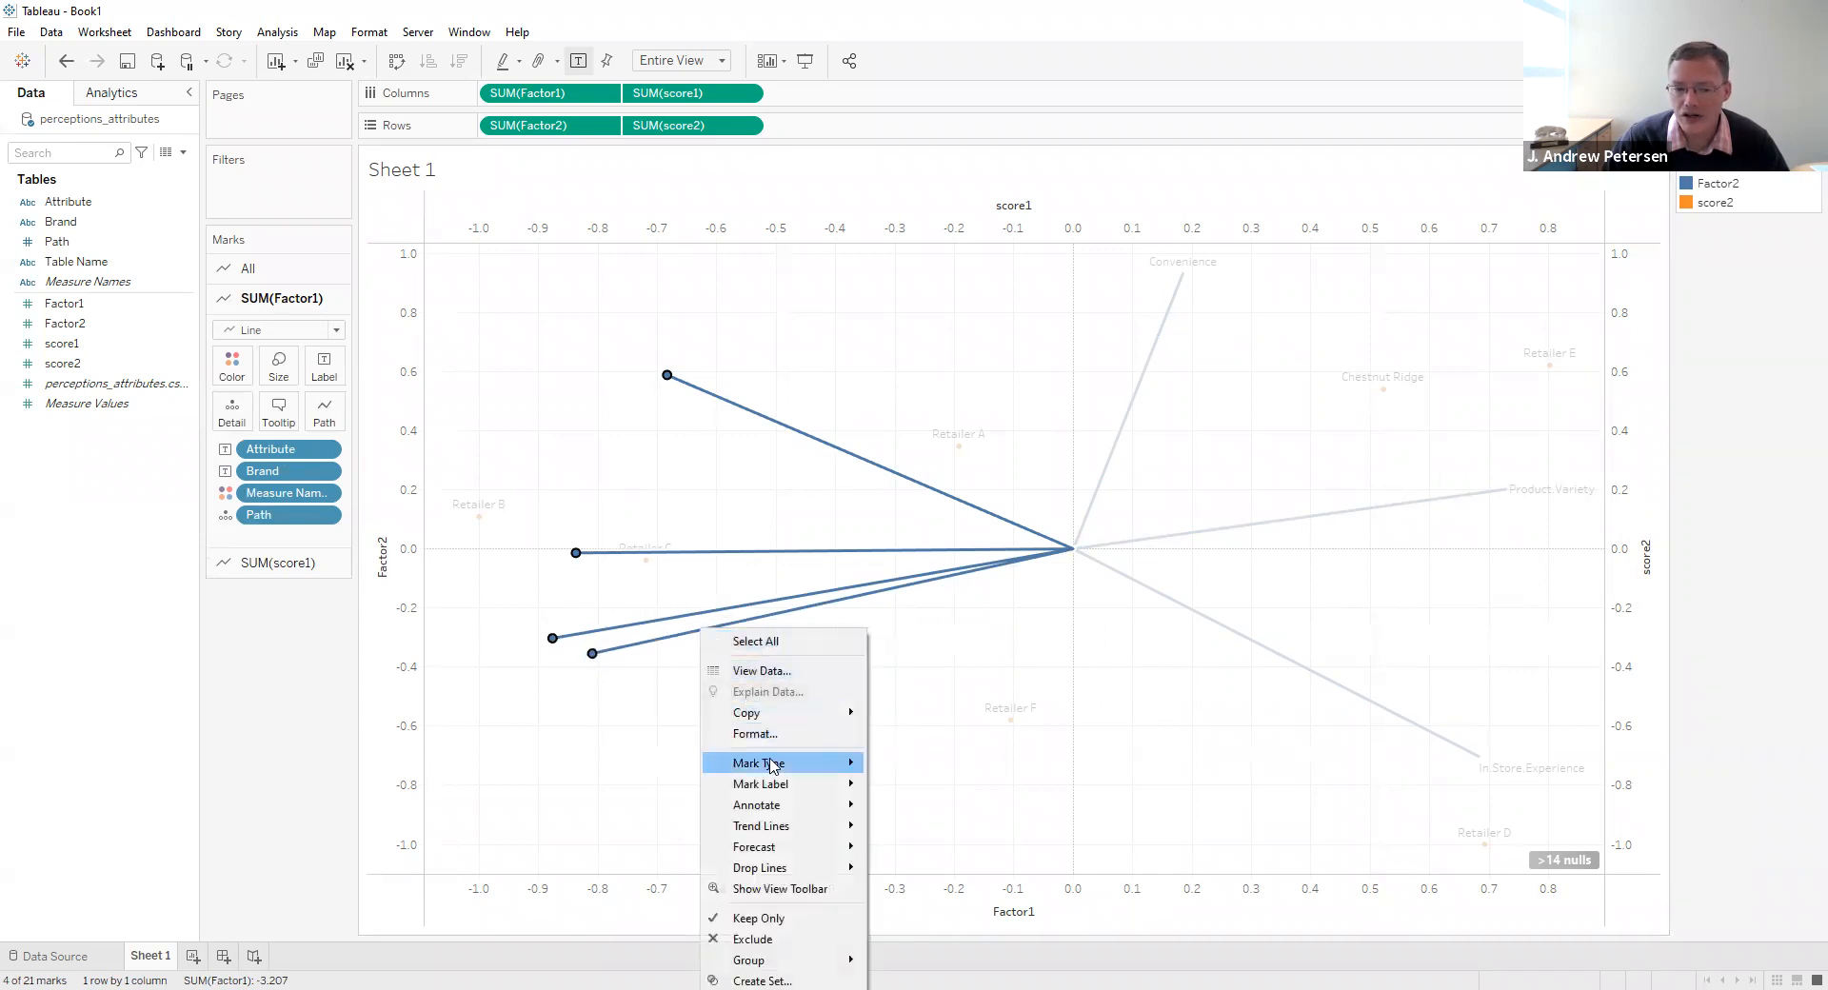
mouse_move(773, 766)
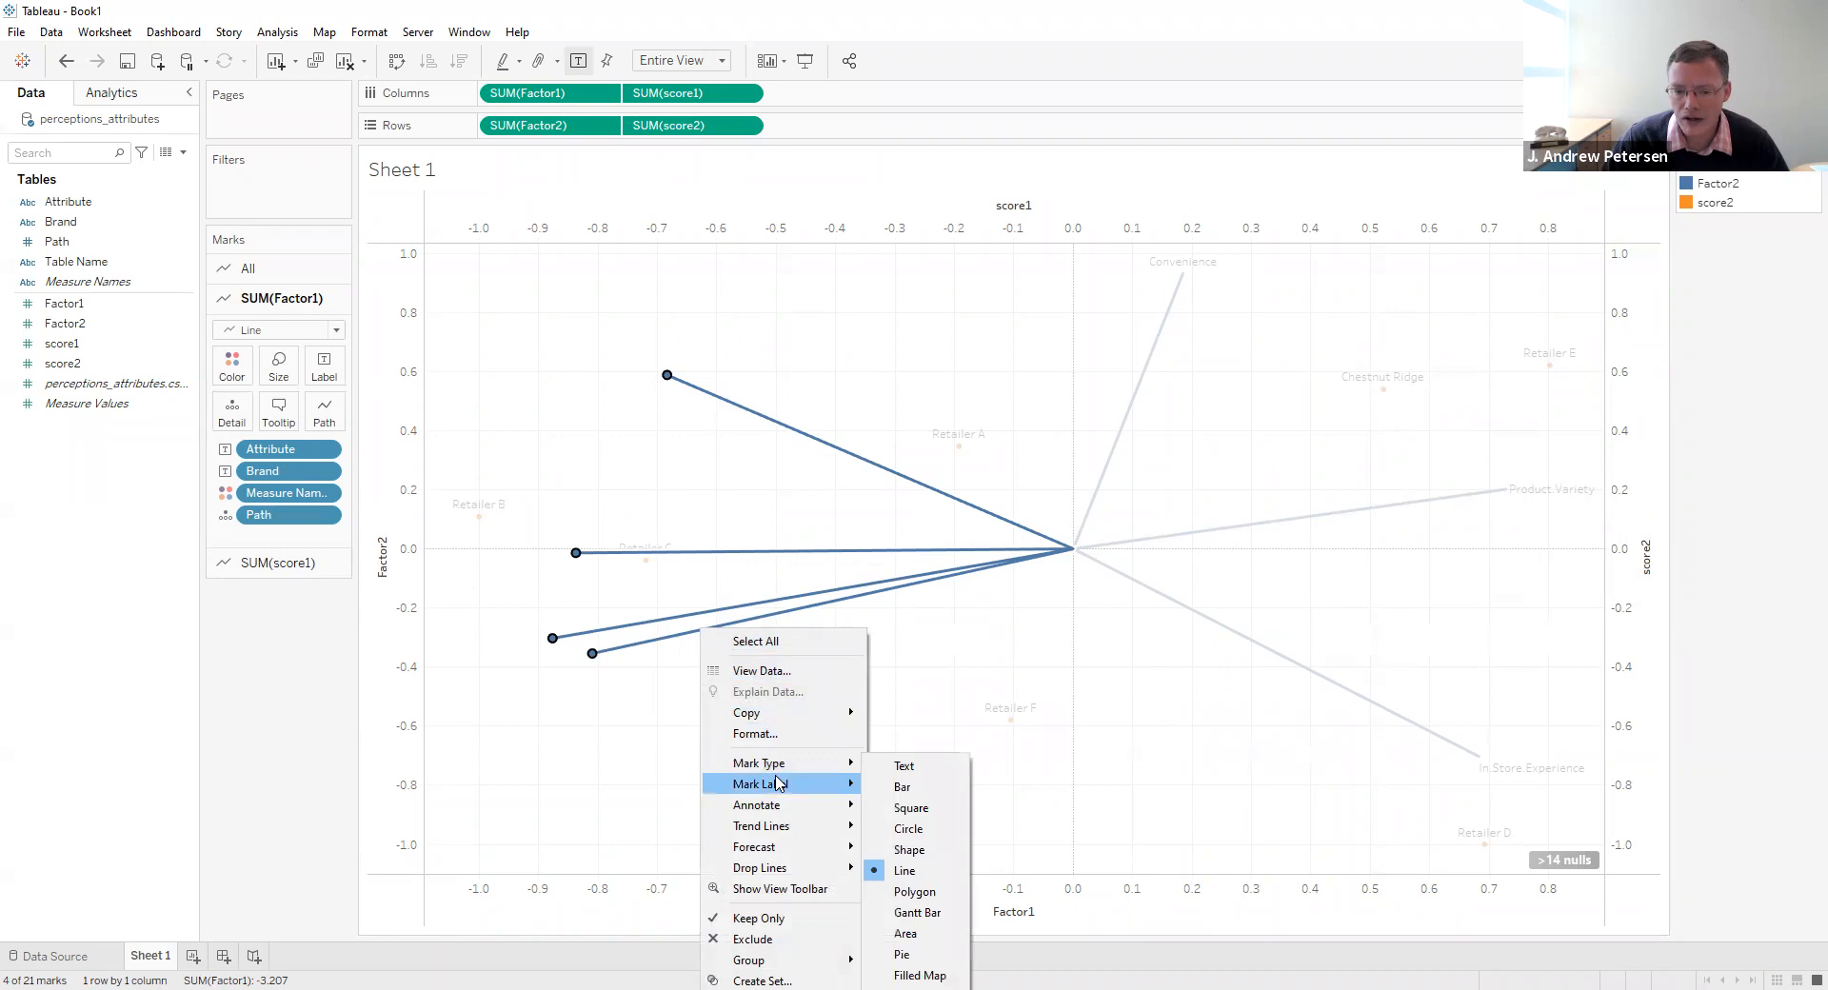
click(922, 817)
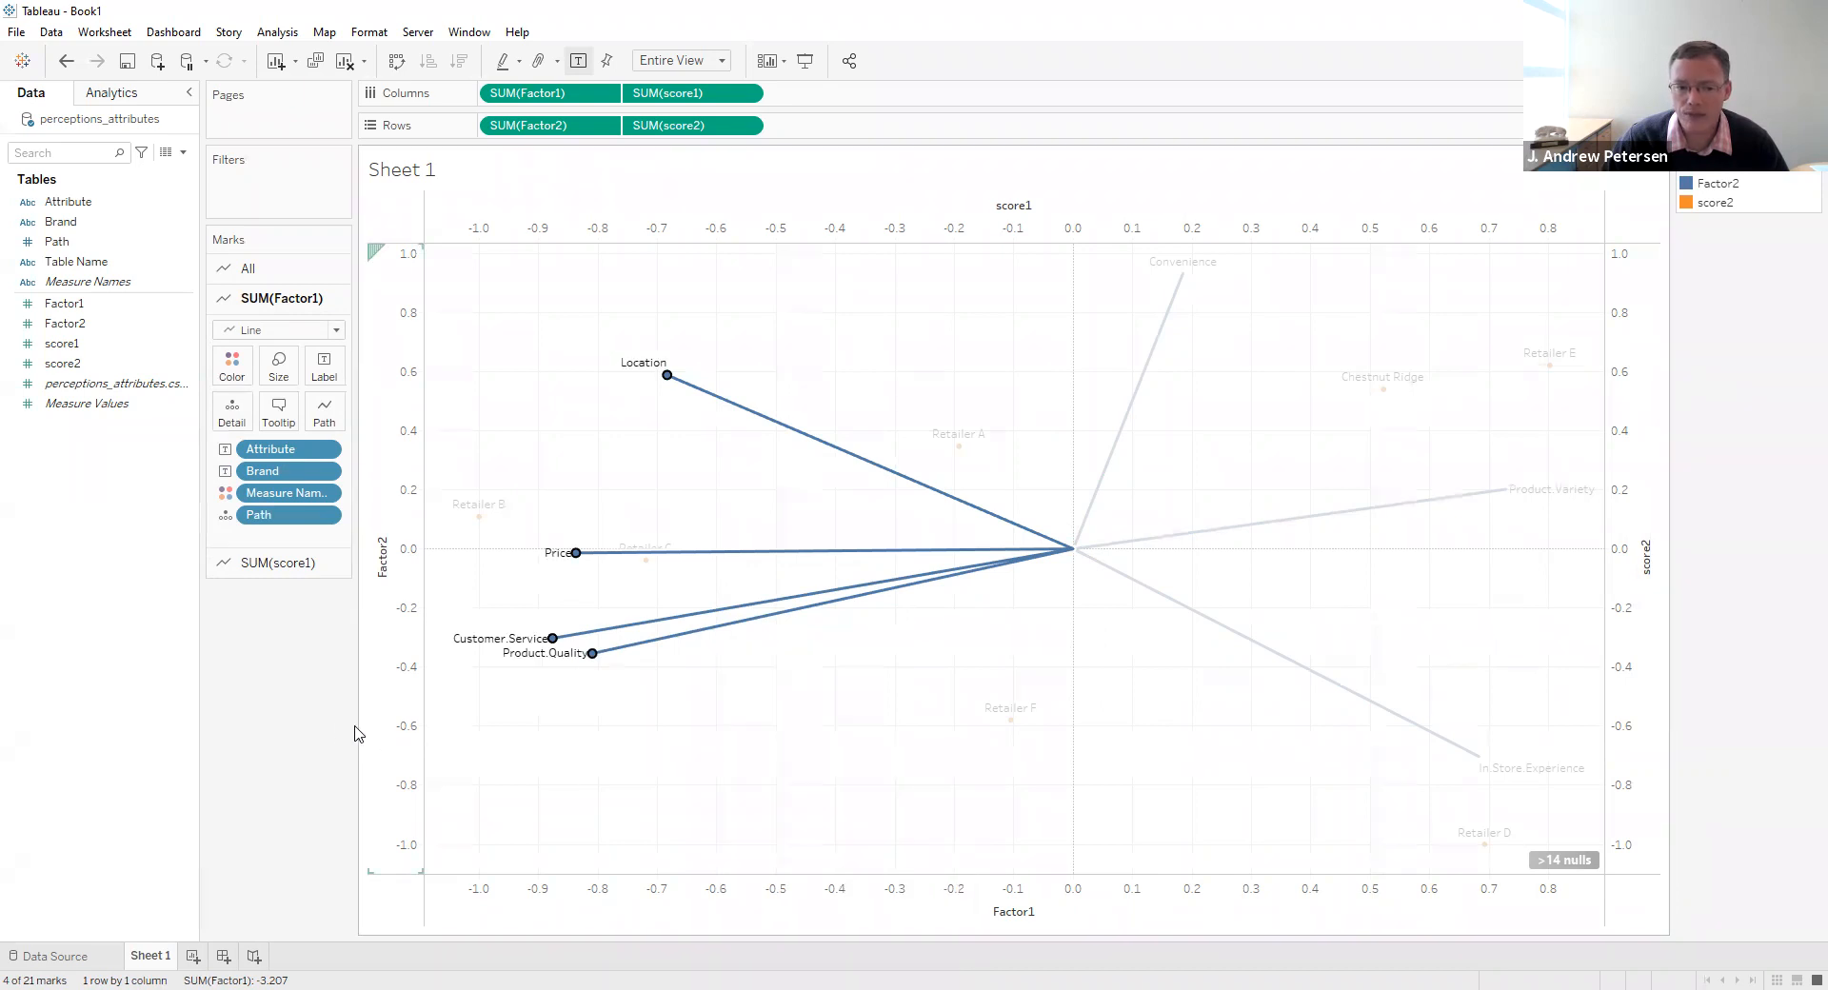
key(Escape)
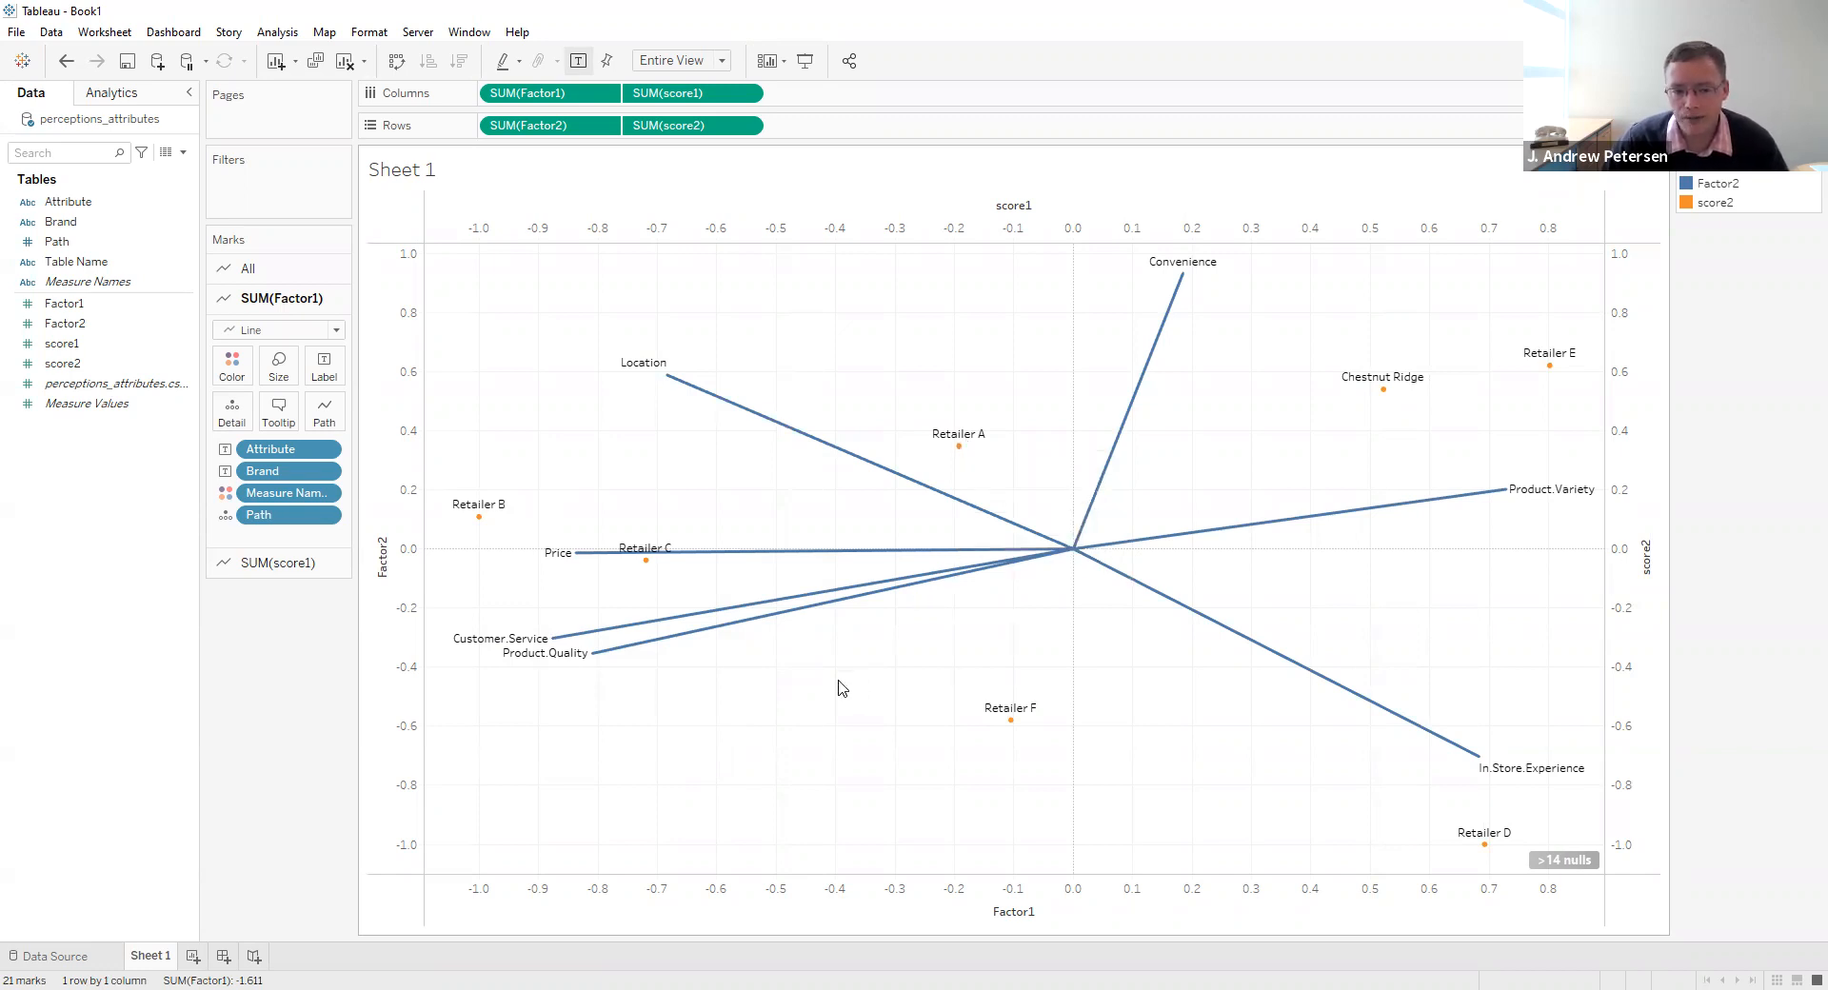
- Hide the nulls indicator on the map
mouse_move(1513, 842)
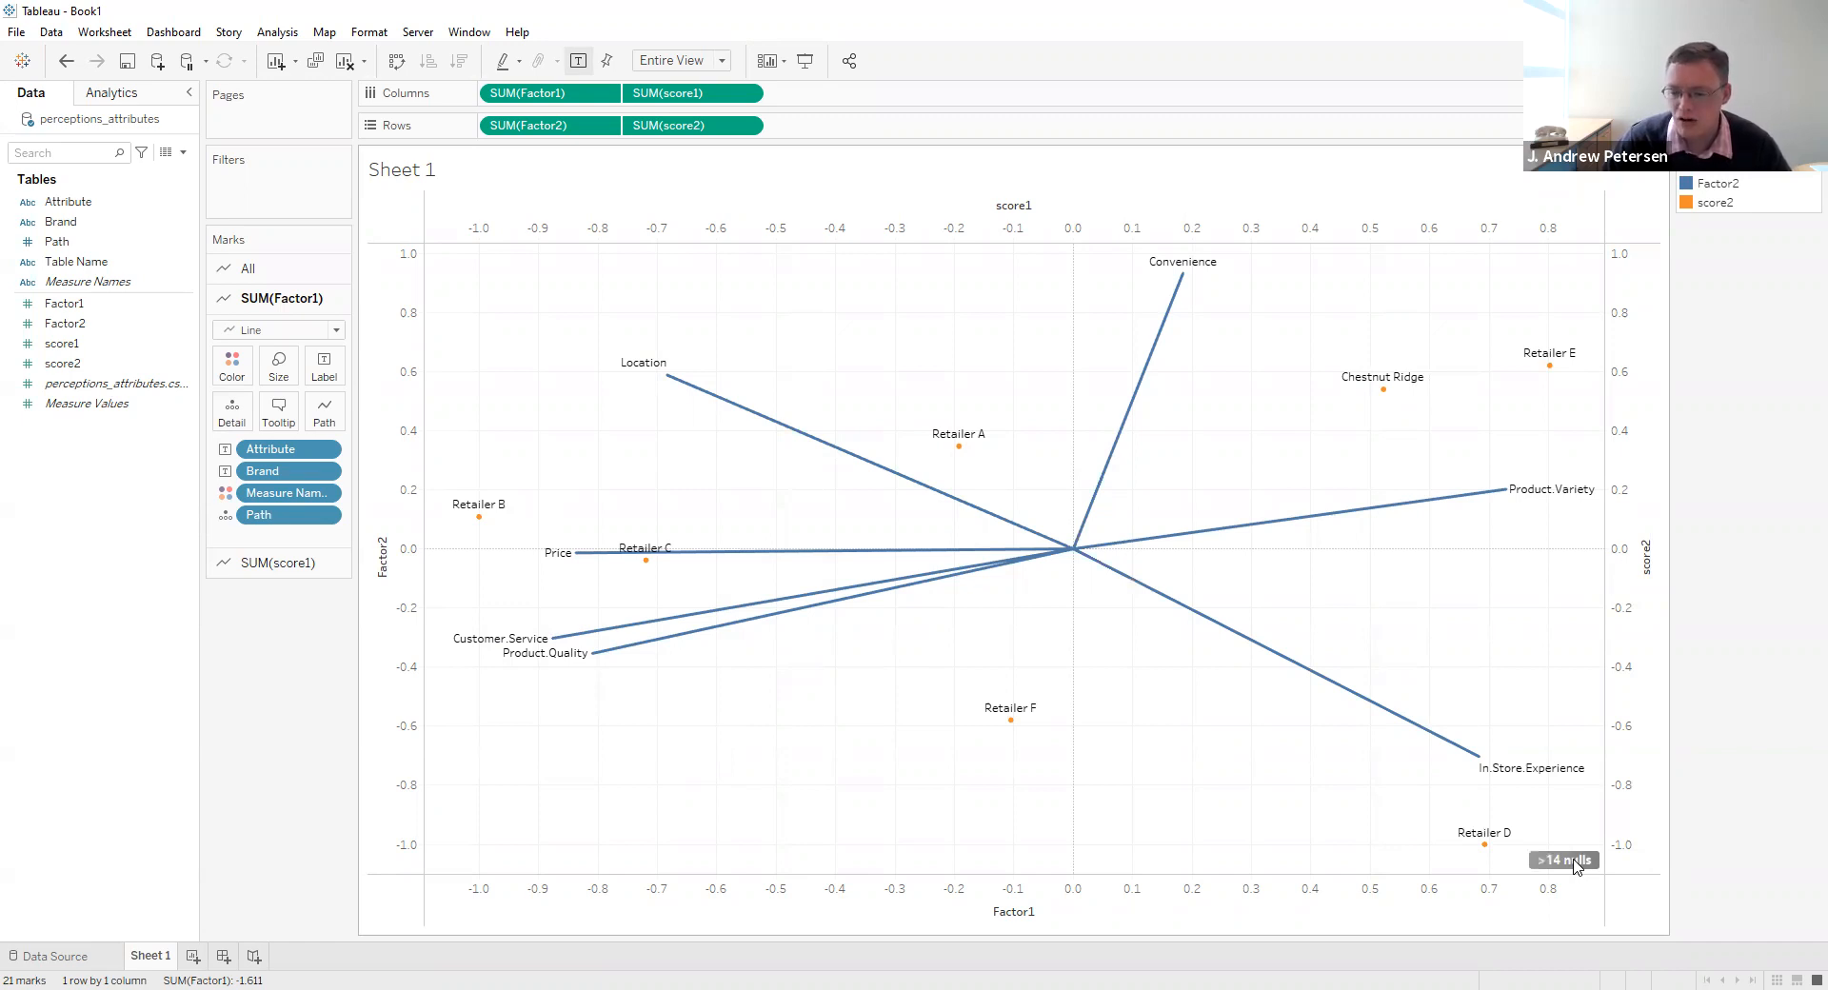
right_click(1574, 864)
click(1639, 874)
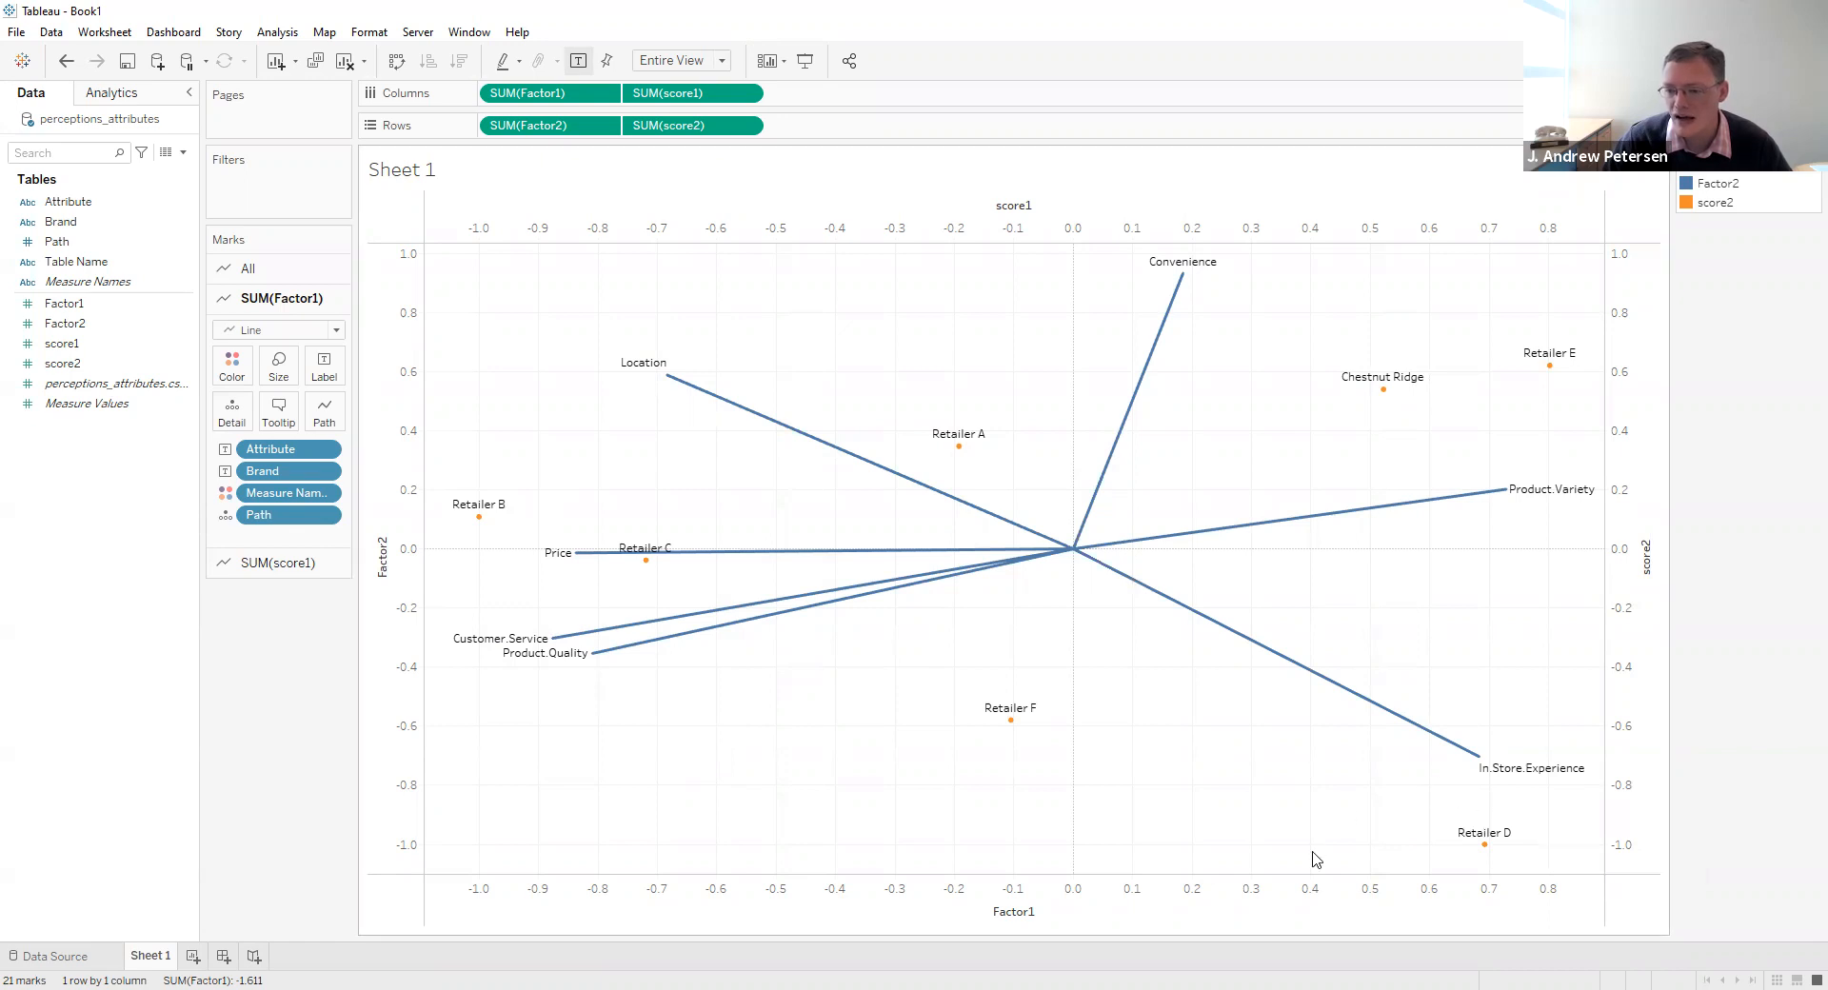
- Change the worksheet title to "Perceptual Map of Retailers and Attributes"
double_click(414, 181)
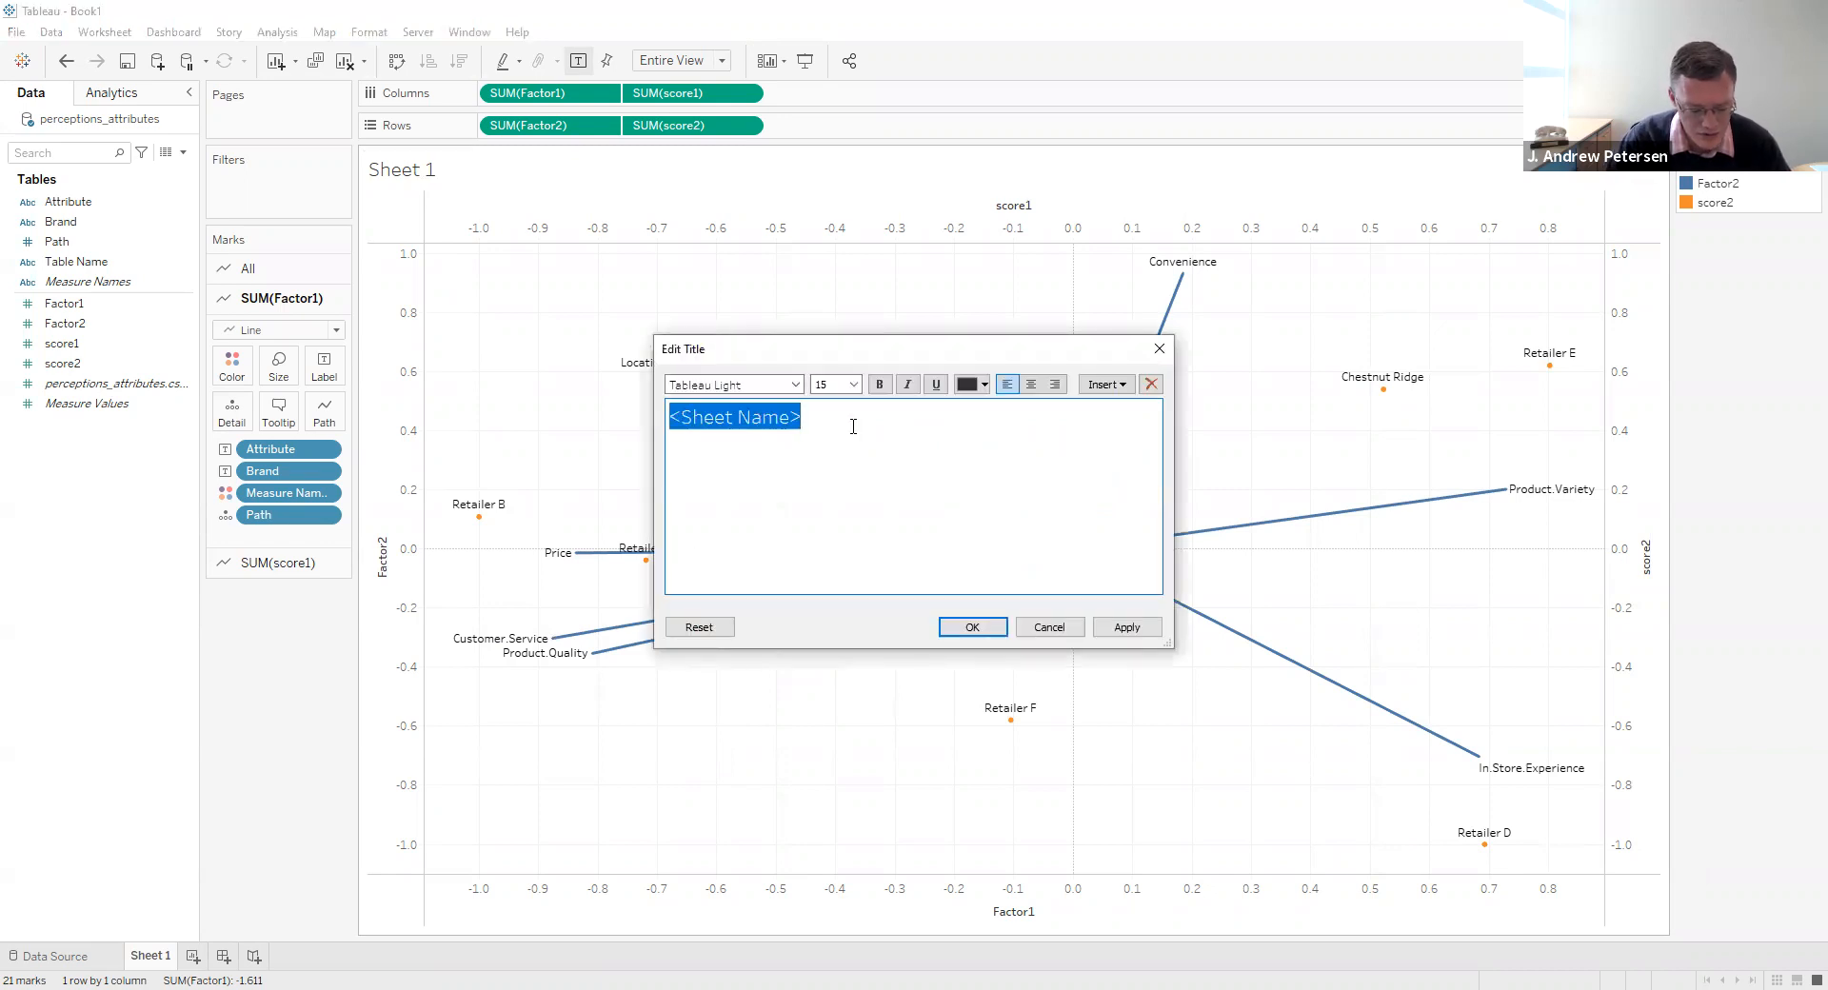
text(Perceptual)
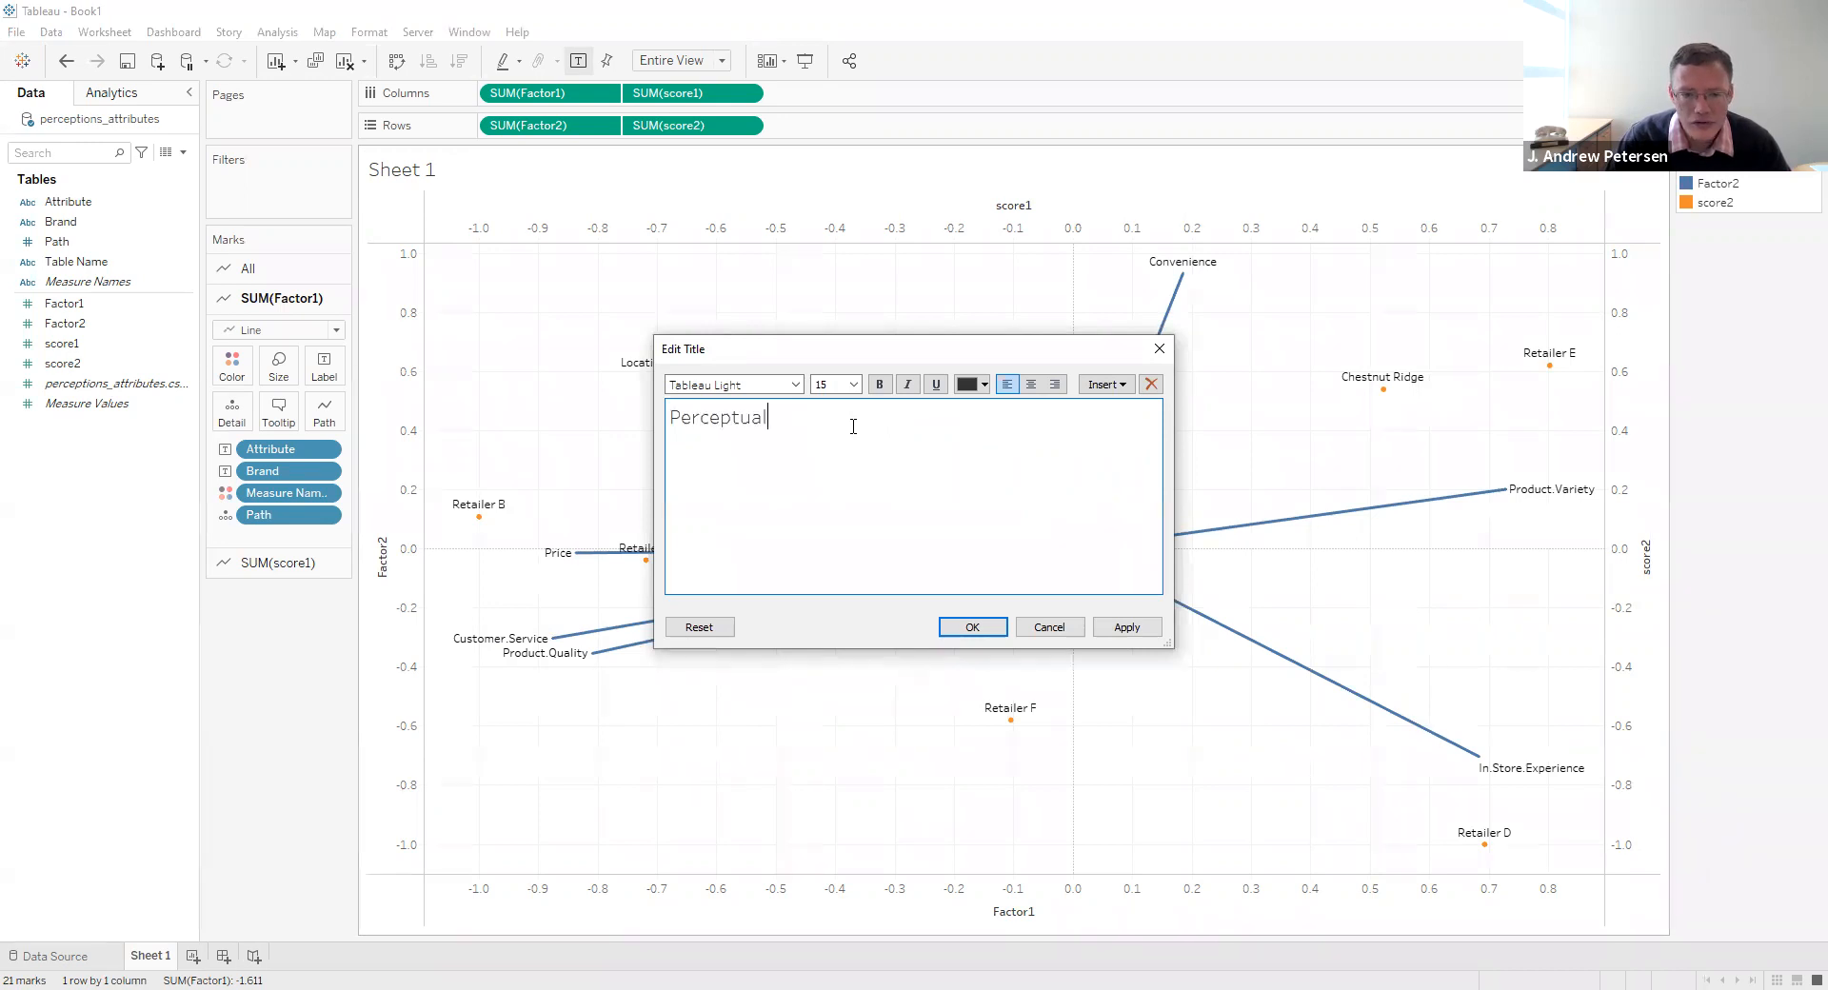
text( Map of Retailers and Attributes)
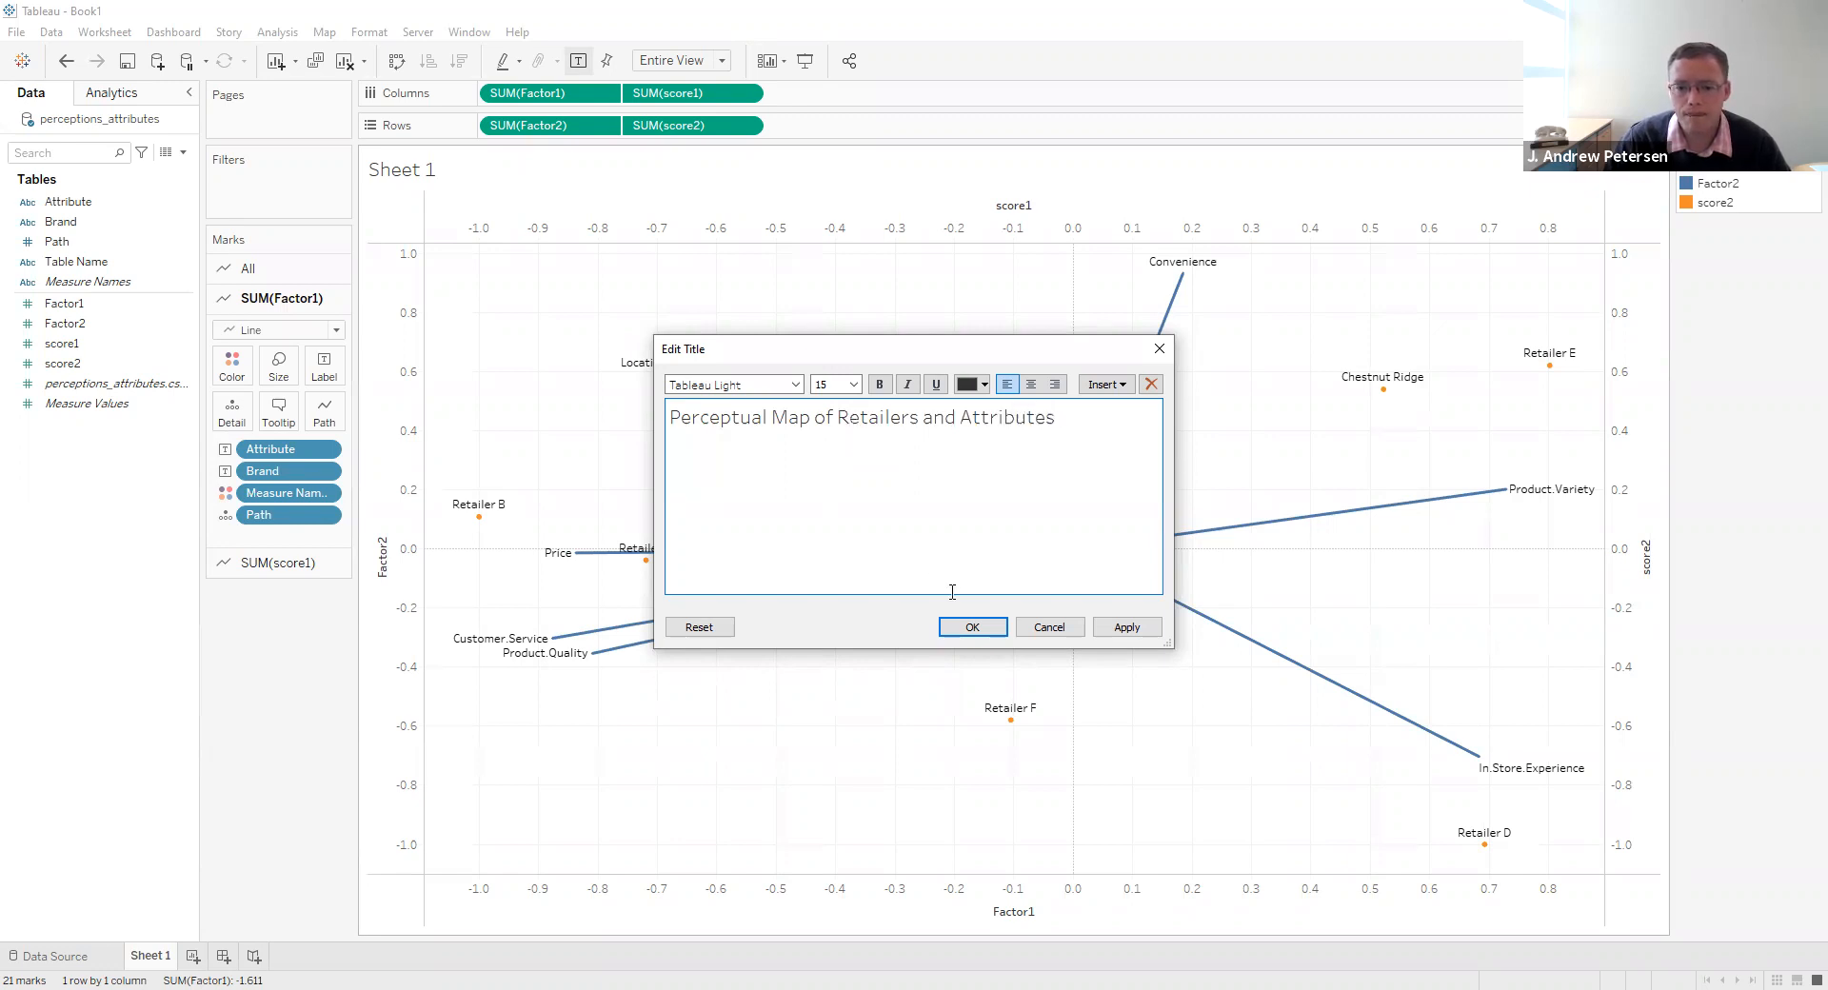
click(971, 626)
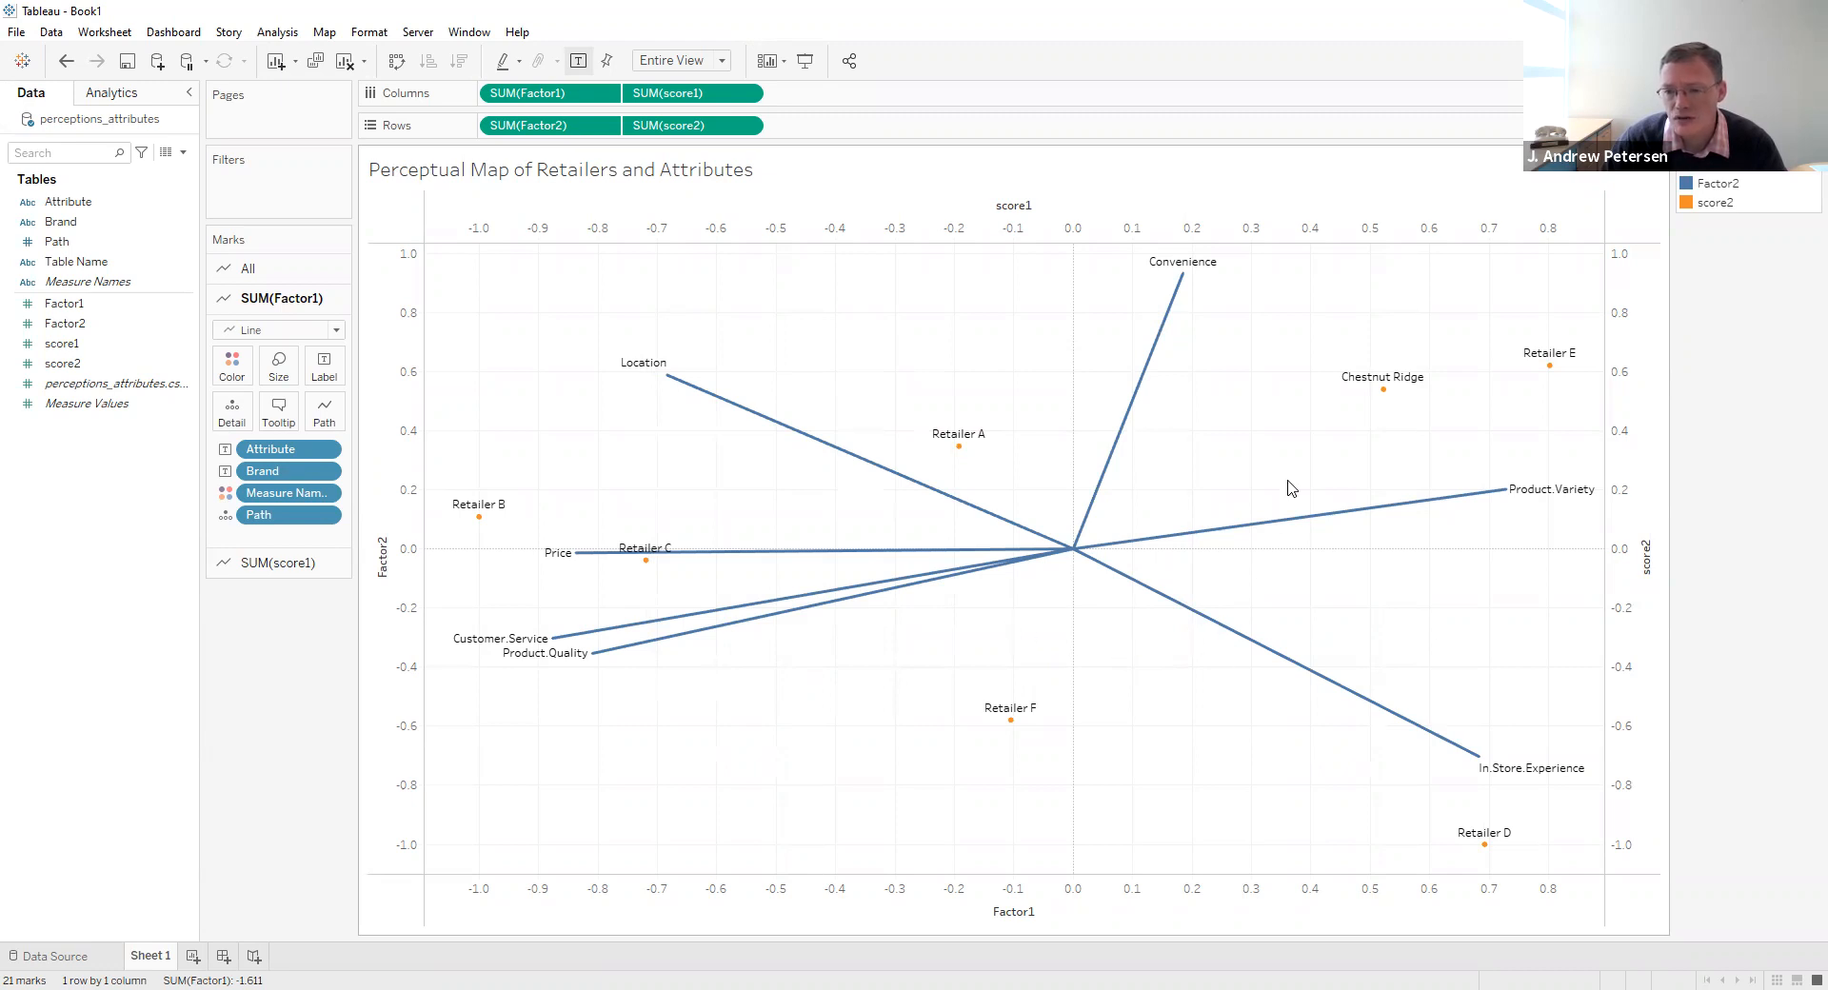
- Examine where Chestnut Ridge and Retailer E lie relative to the Convenience and Product.Variety lines
mouse_move(1383, 399)
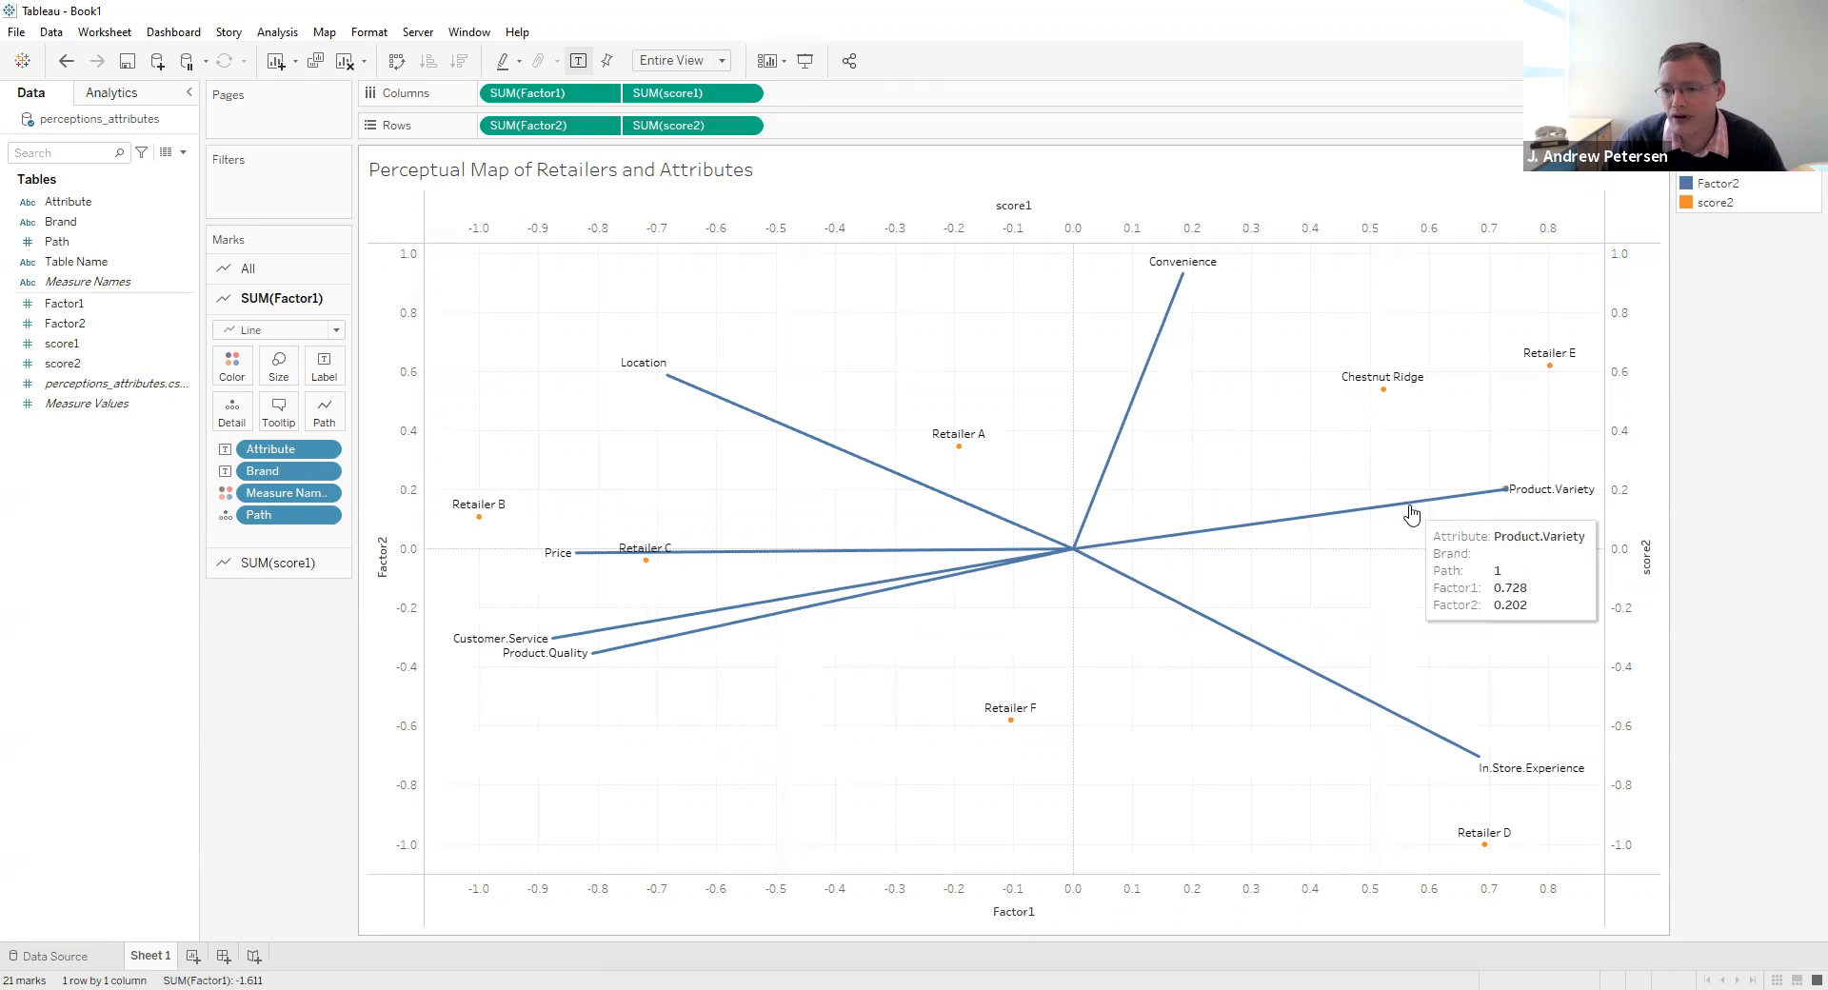
mouse_move(1298, 333)
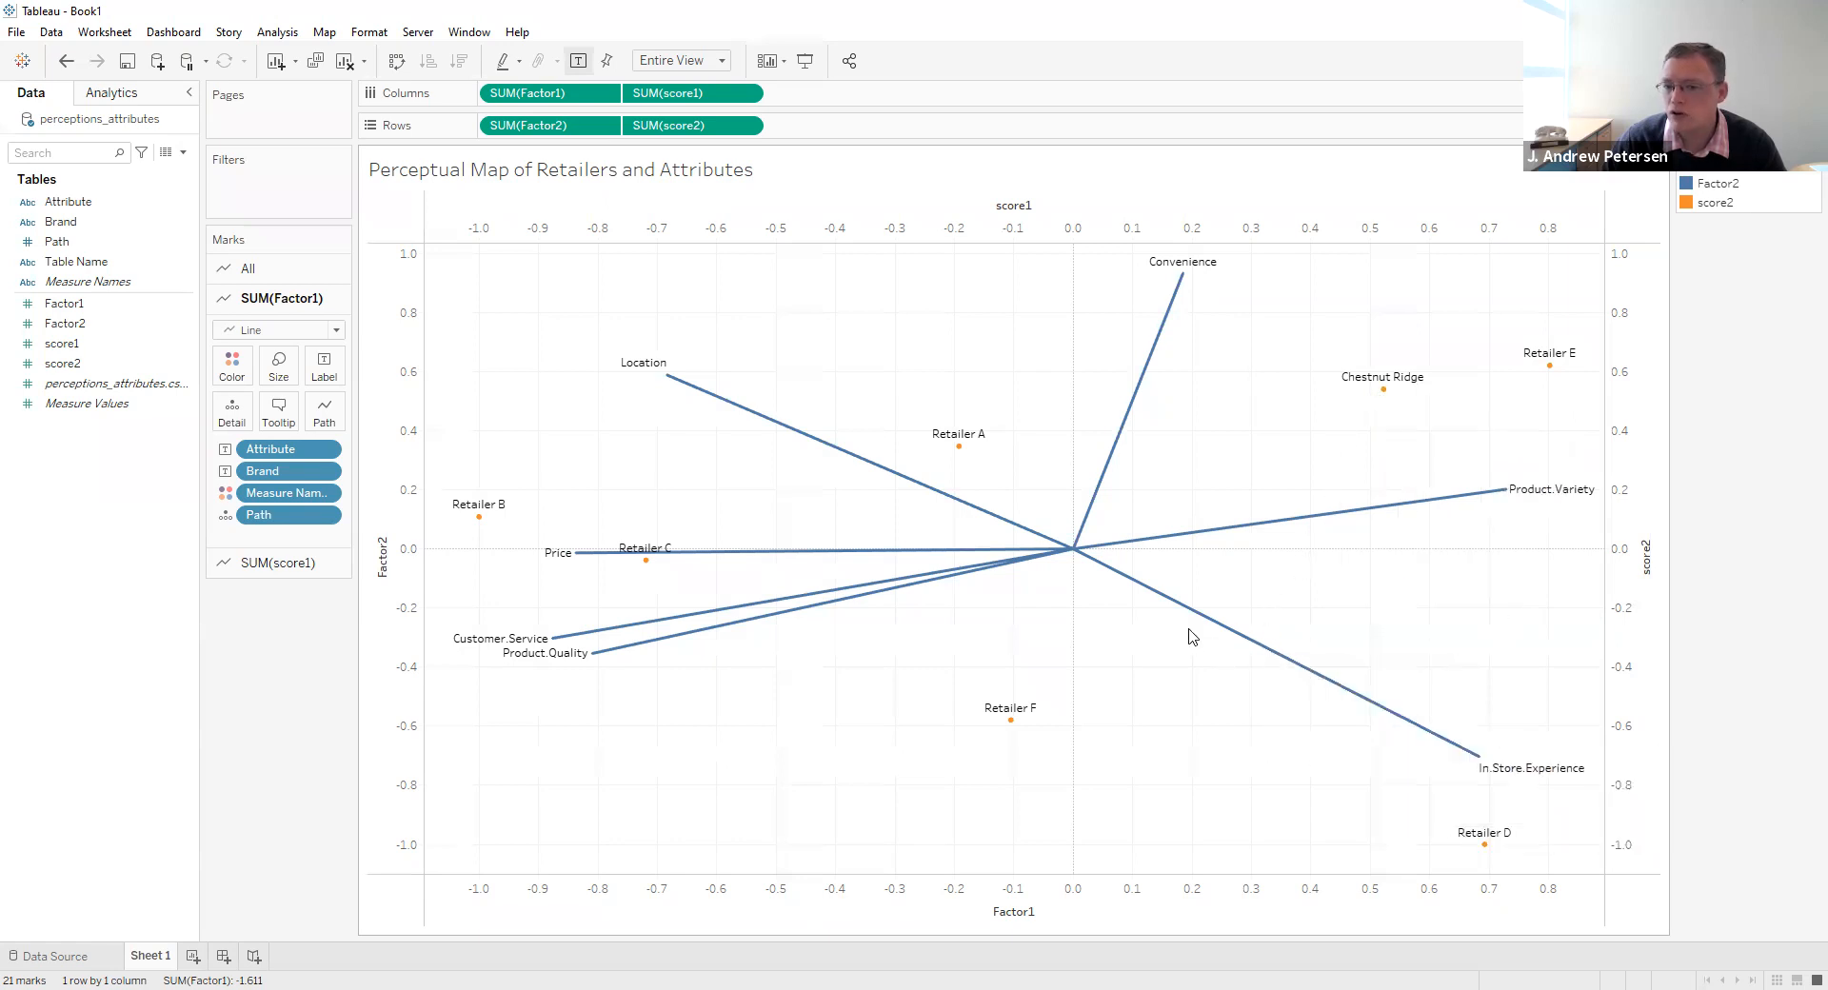
mouse_move(1546, 368)
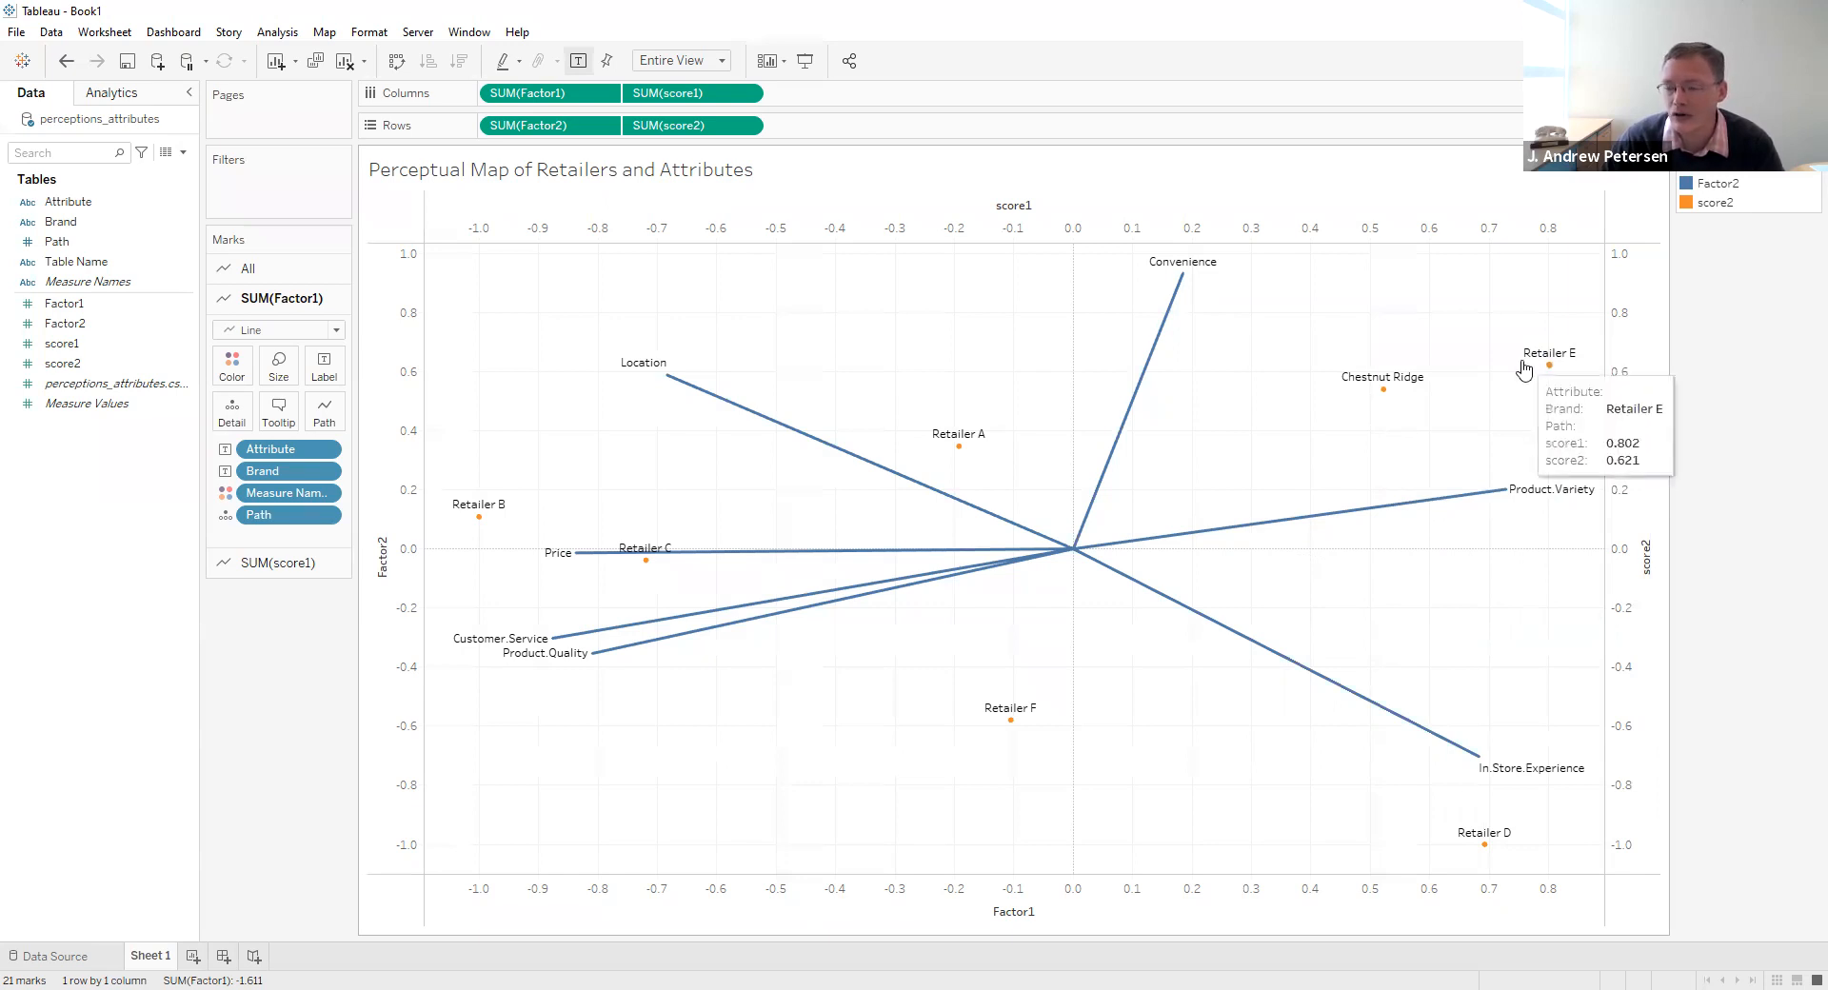
mouse_move(1499, 494)
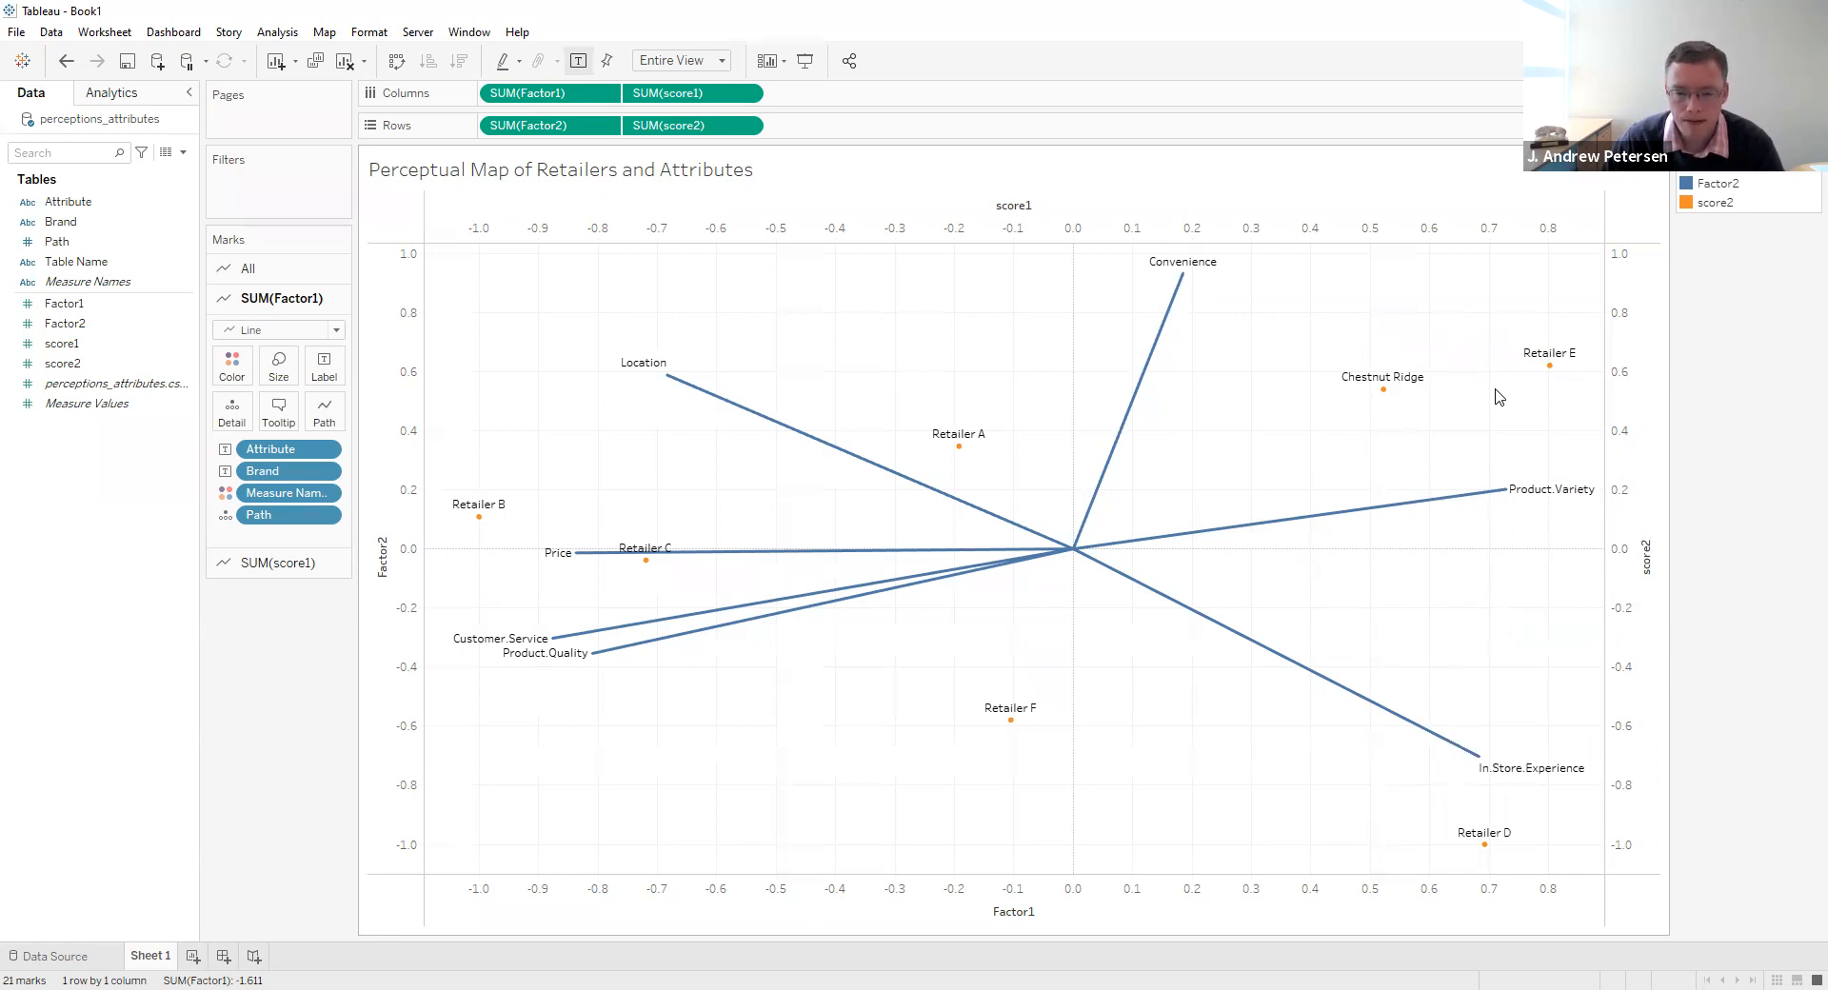
- Start saving a copy of the workbook with the file type Tableau Packaged Workbook (*.twbx)
click(16, 38)
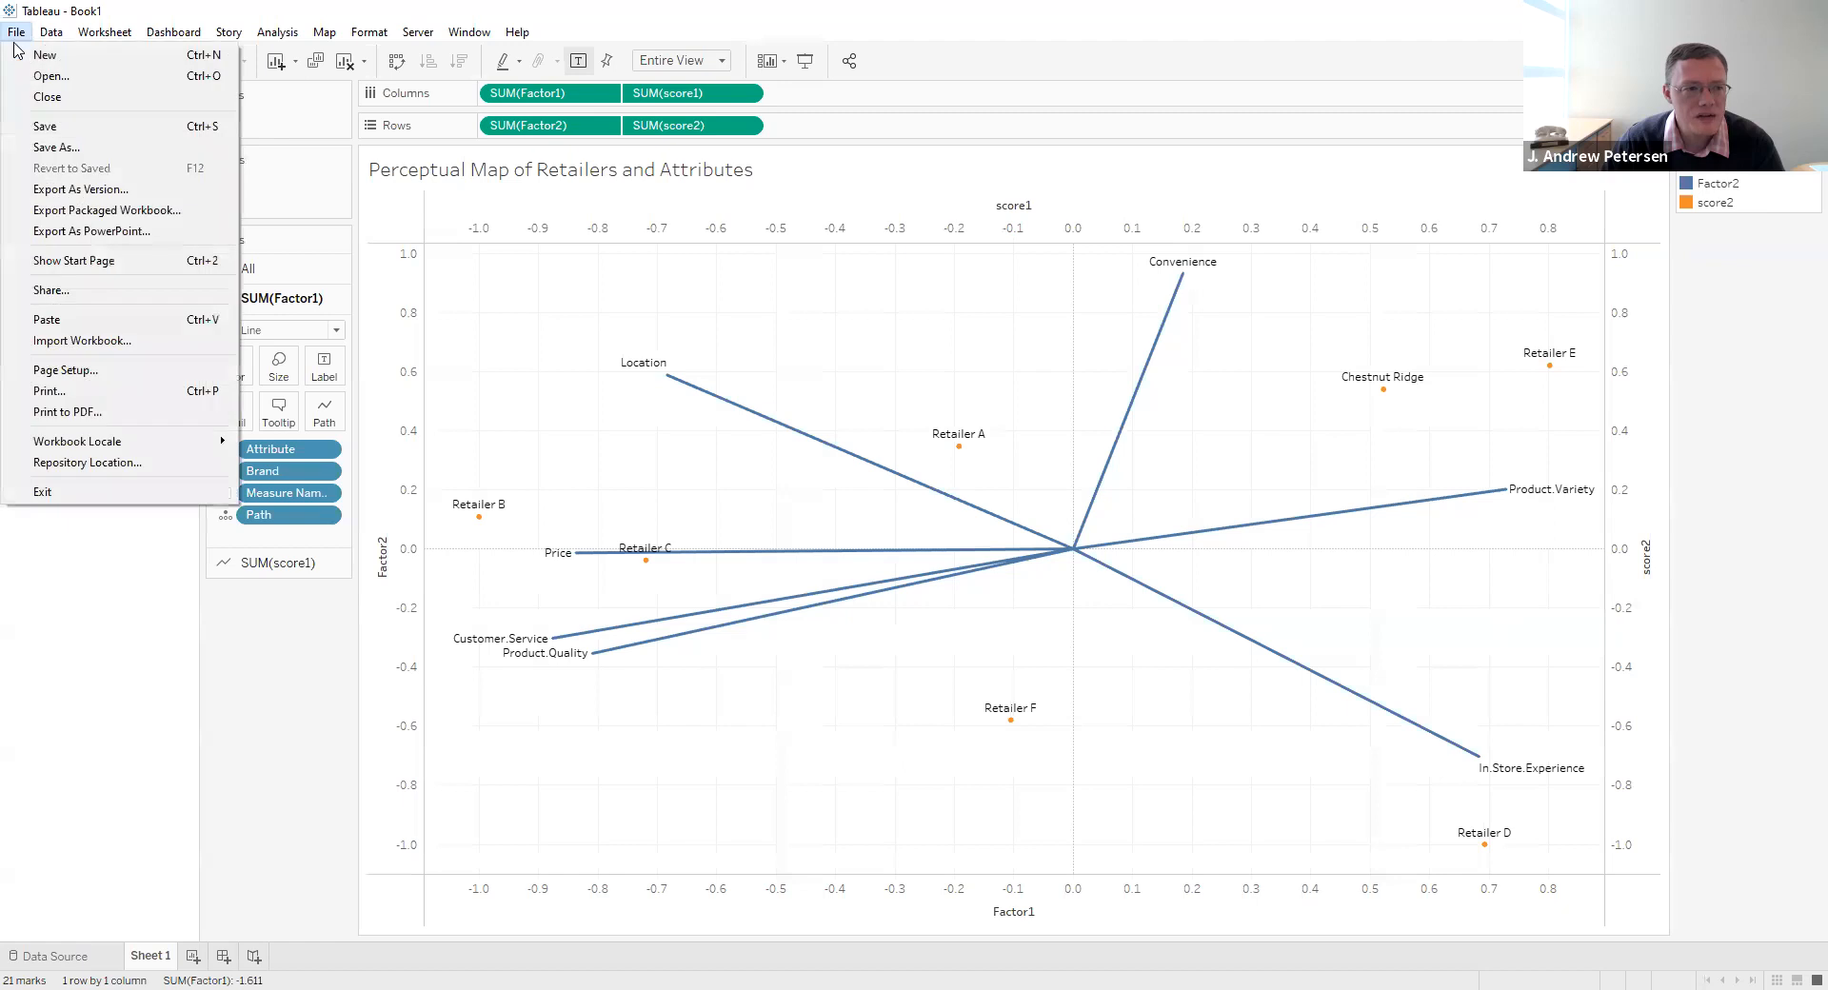
click(45, 149)
click(225, 464)
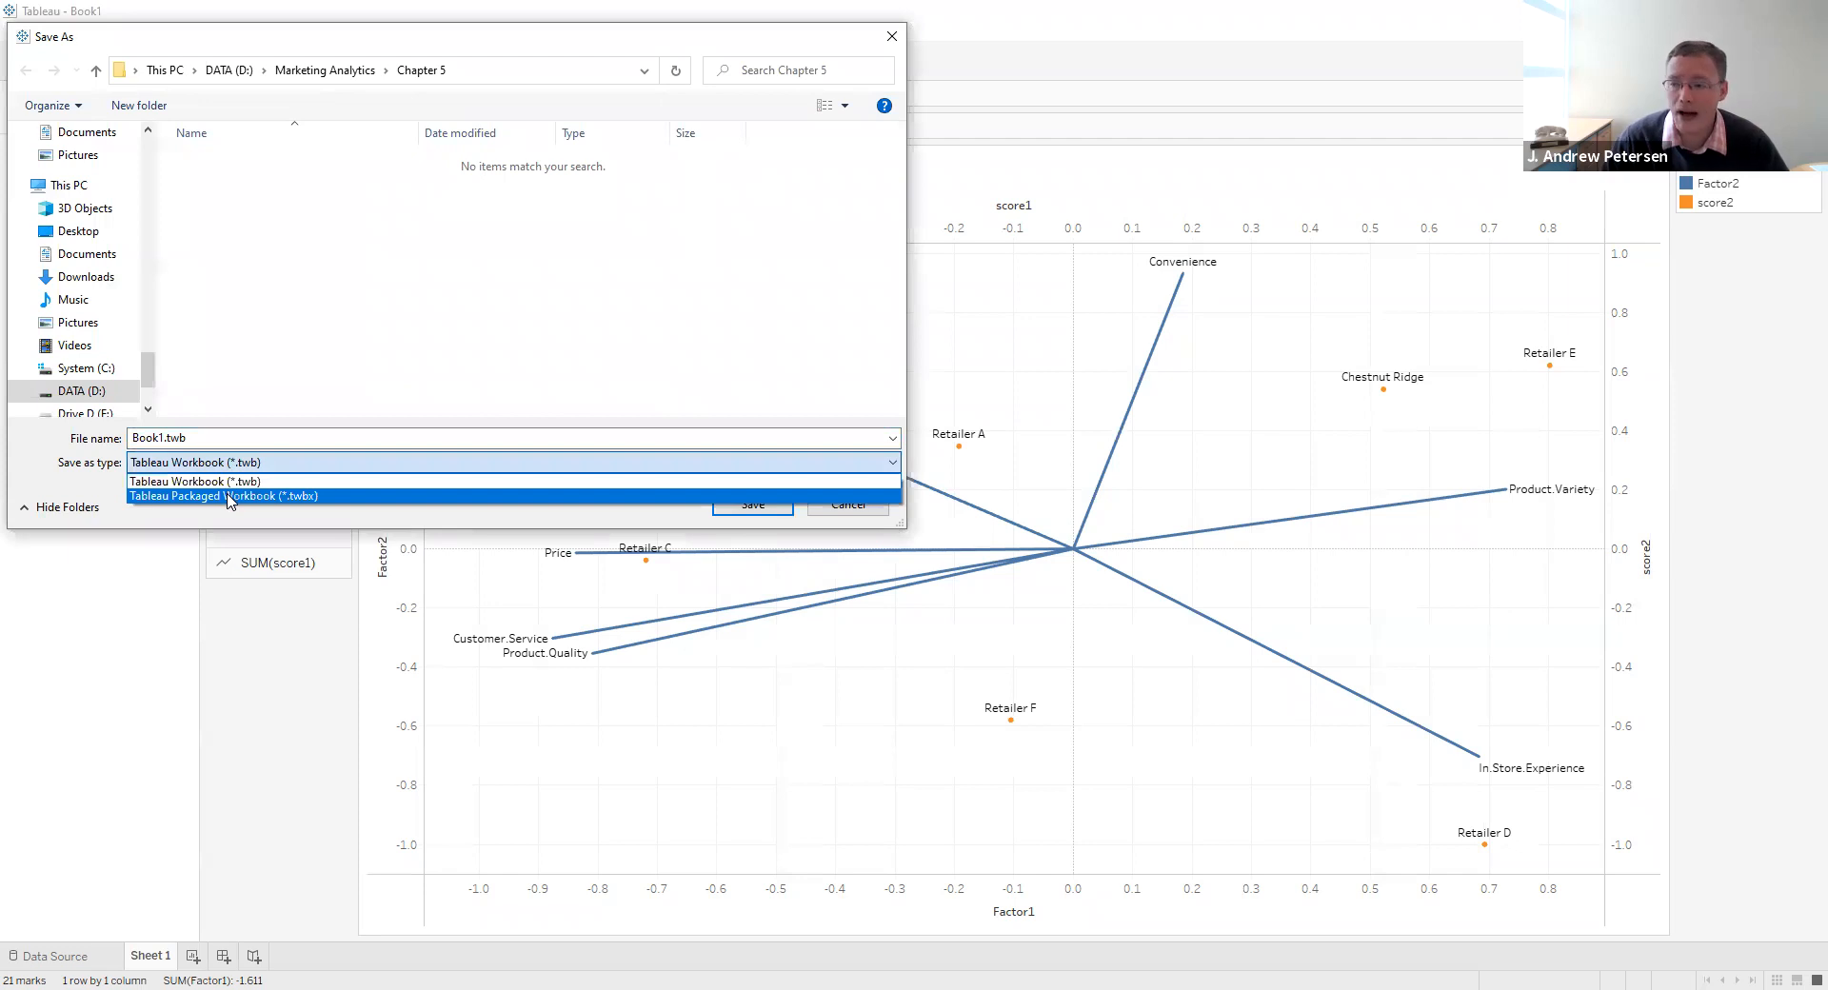
click(228, 496)
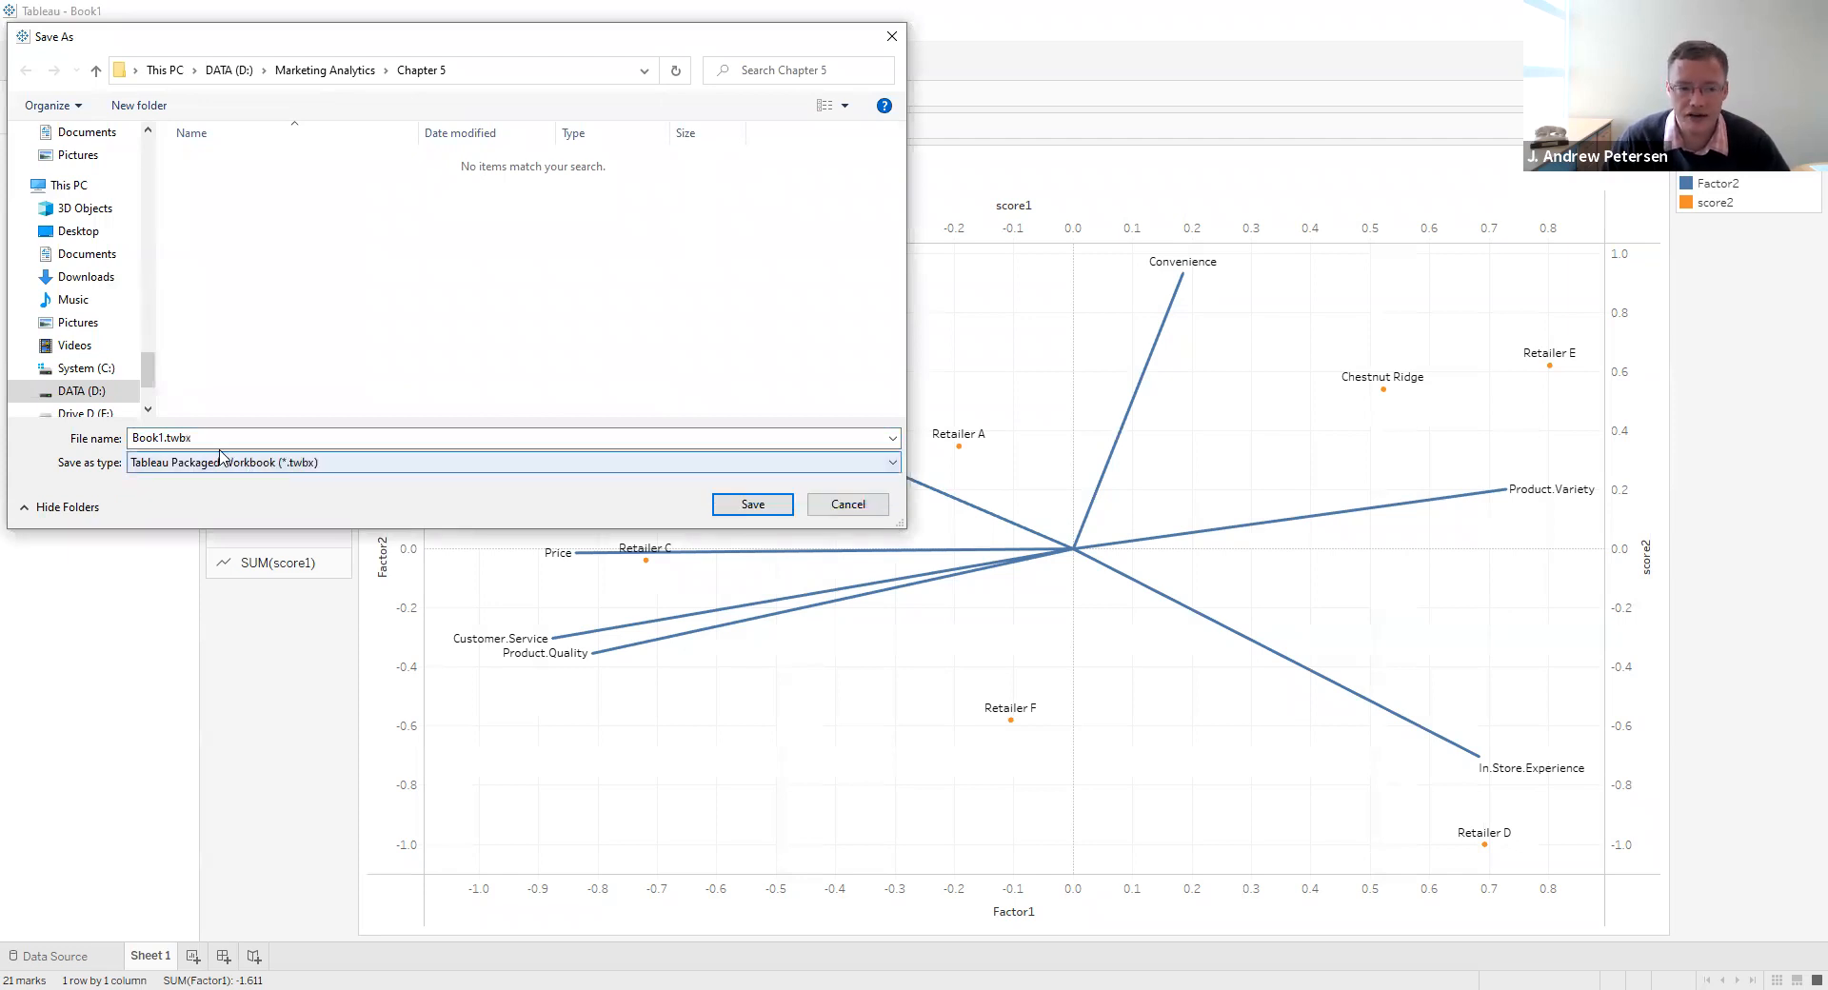
- Name the file Perceptual Mapping.twbx and save it in the Chapter 5 folder
double_click(166, 434)
click(166, 434)
key(BackSpace)
key(BackSpace)
key(BackSpace)
key(BackSpace)
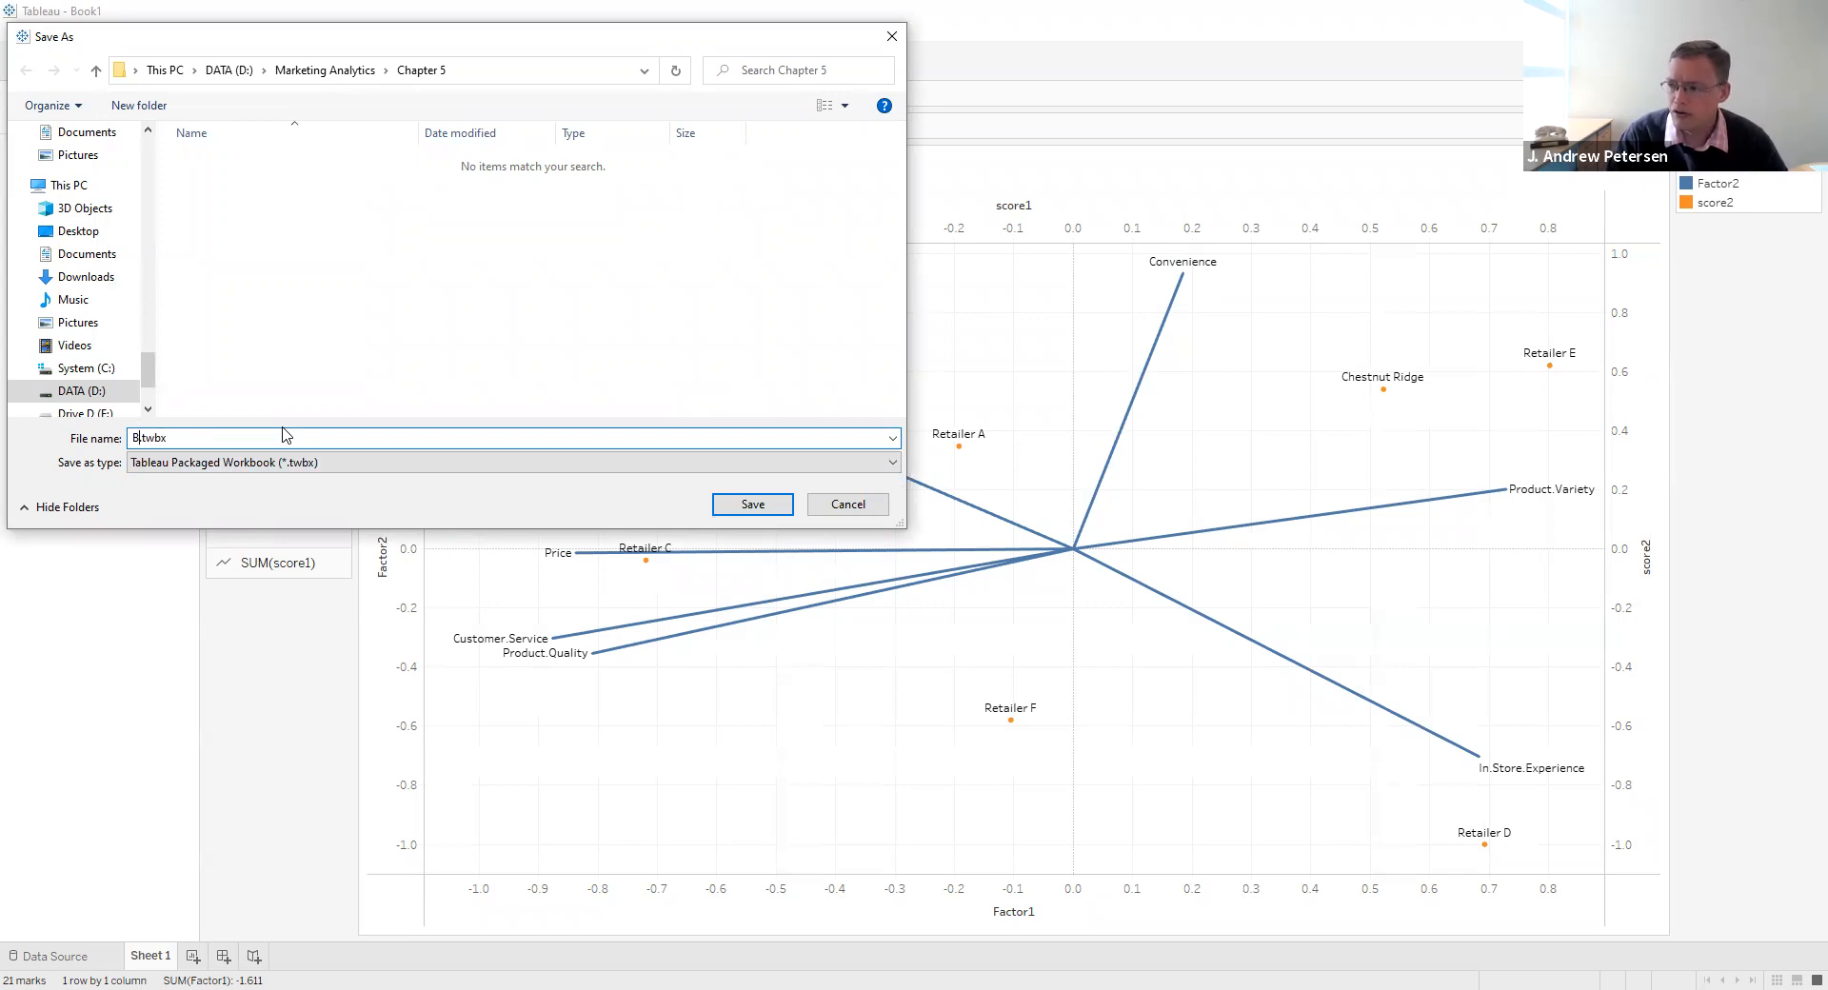
text(Perc)
key(BackSpace)
key(BackSpace)
key(BackSpace)
key(BackSpace)
key(BackSpace)
text(Perceptual Mapping)
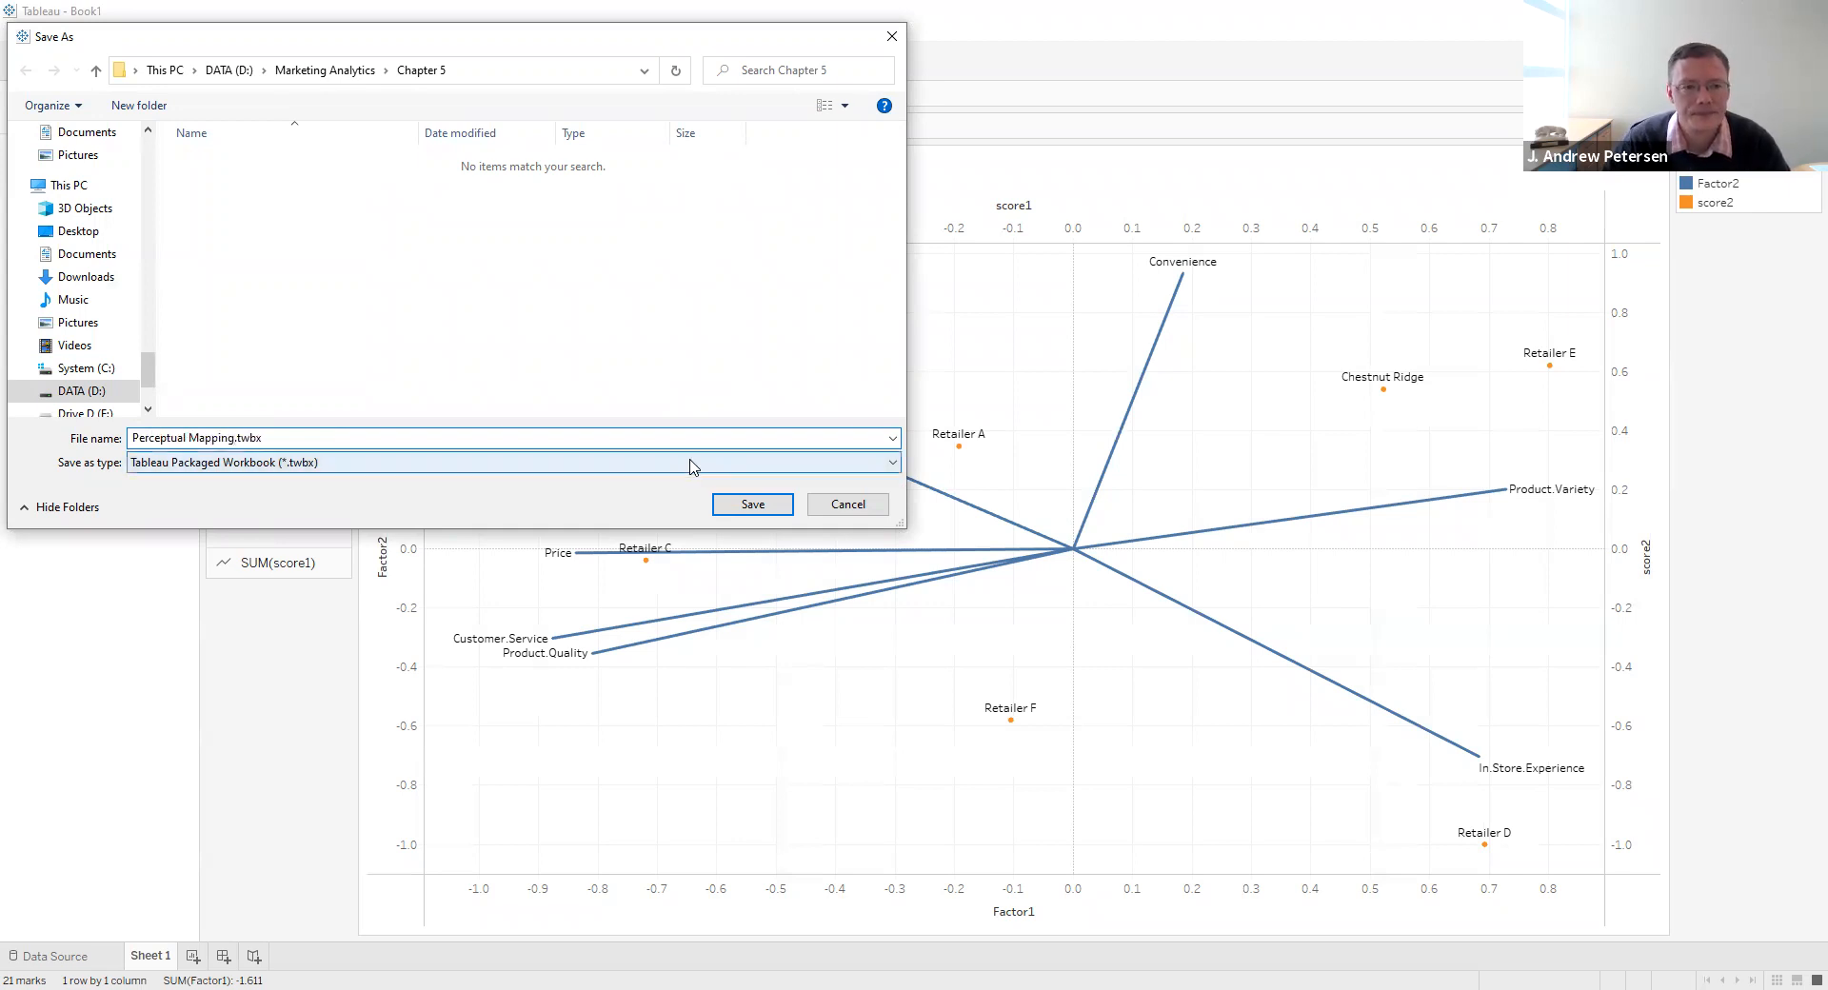
click(727, 505)
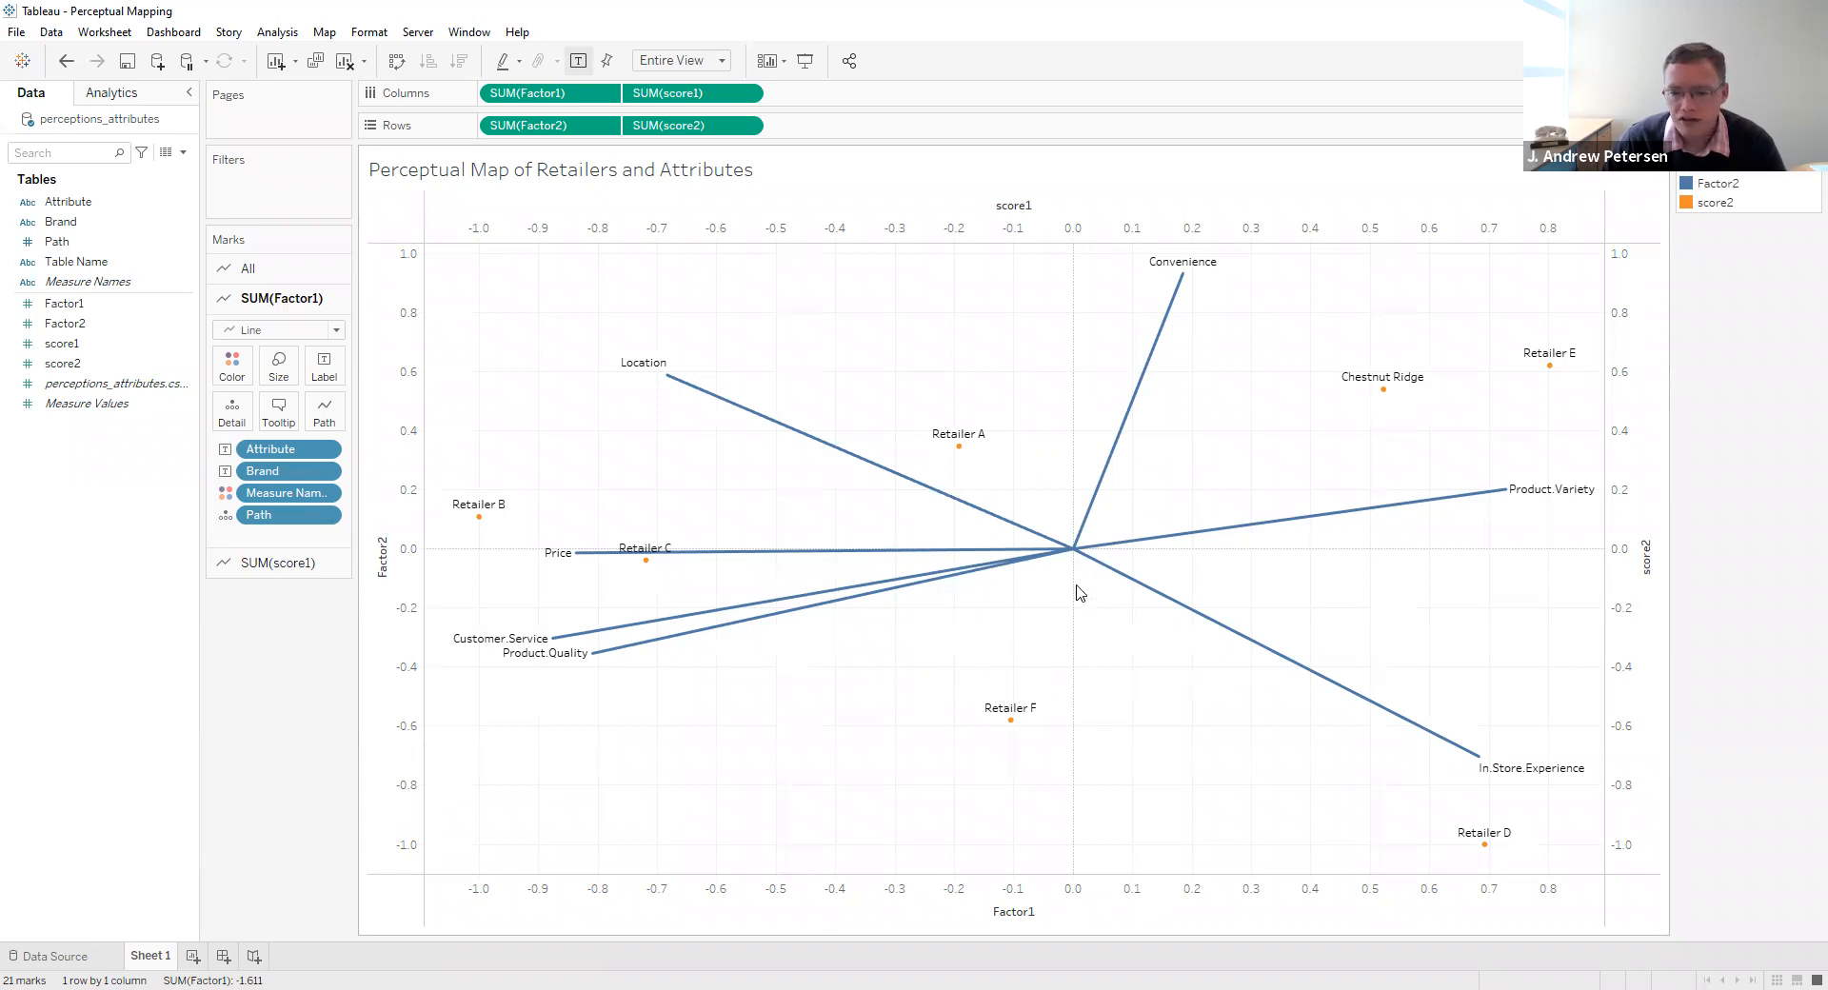
- Add preference_scores.csv to the union of perceptions_attributes.csv and perceptions_scores.csv in the data source
click(57, 956)
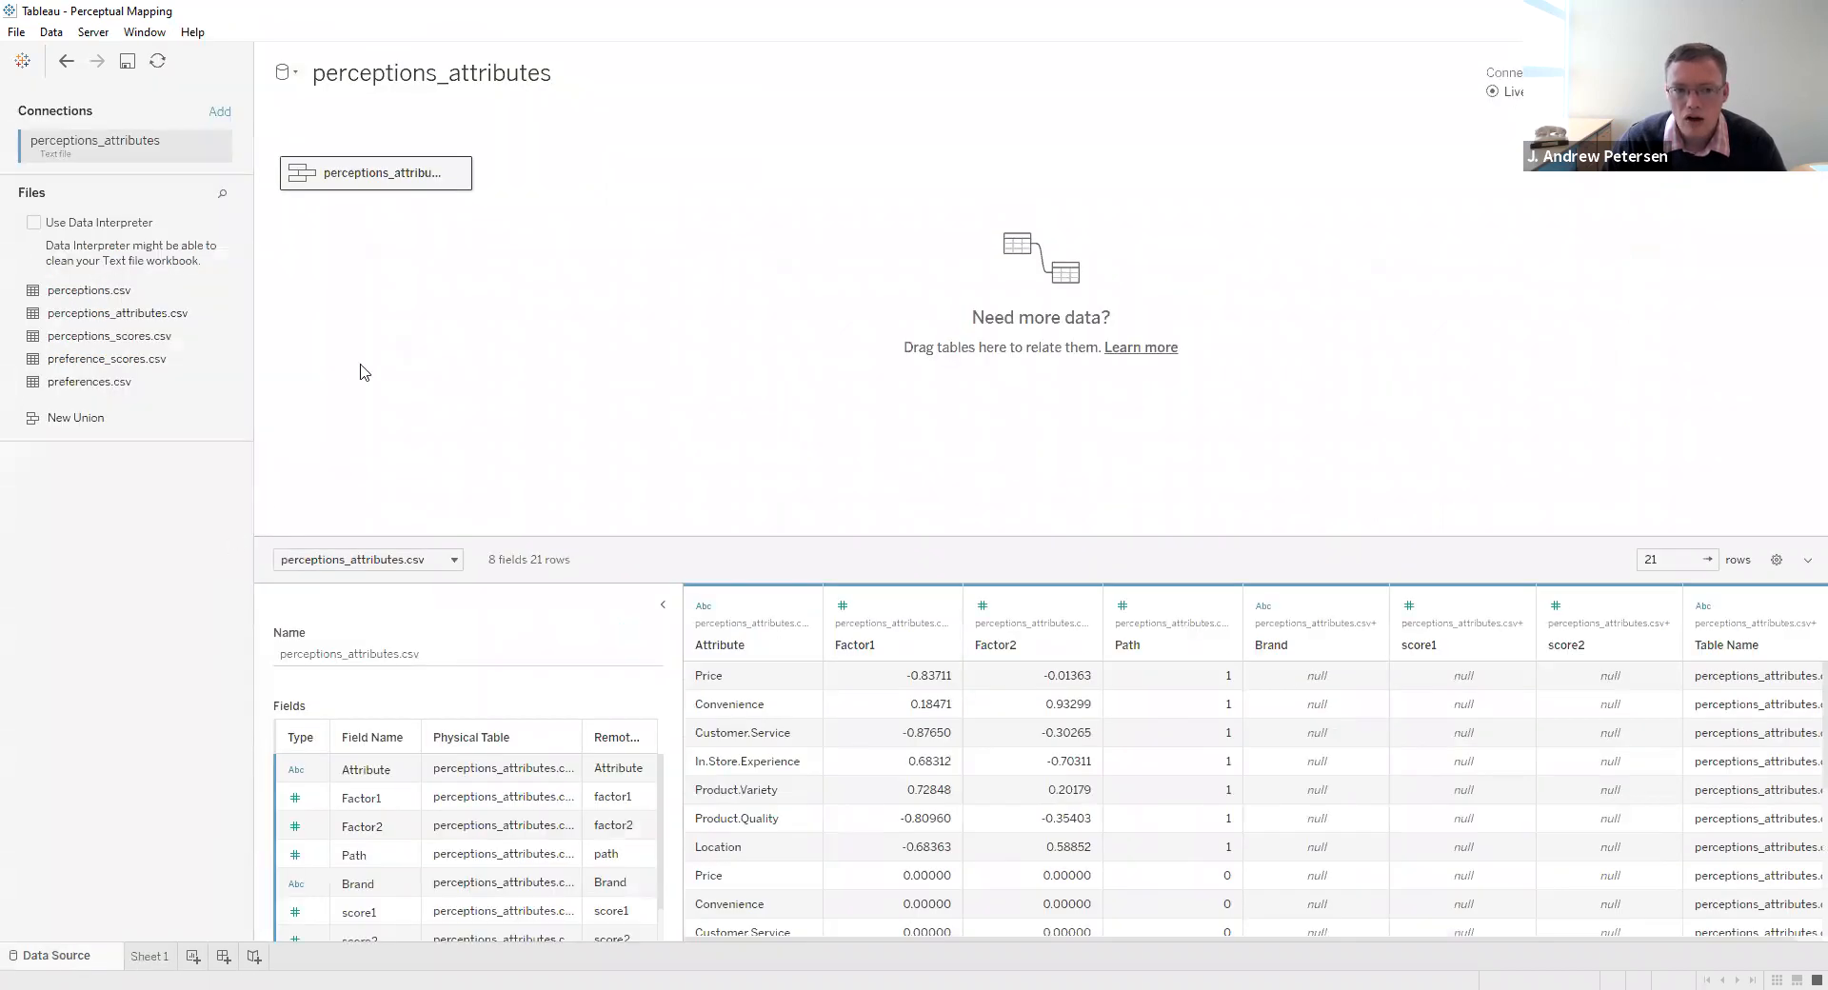
click(458, 179)
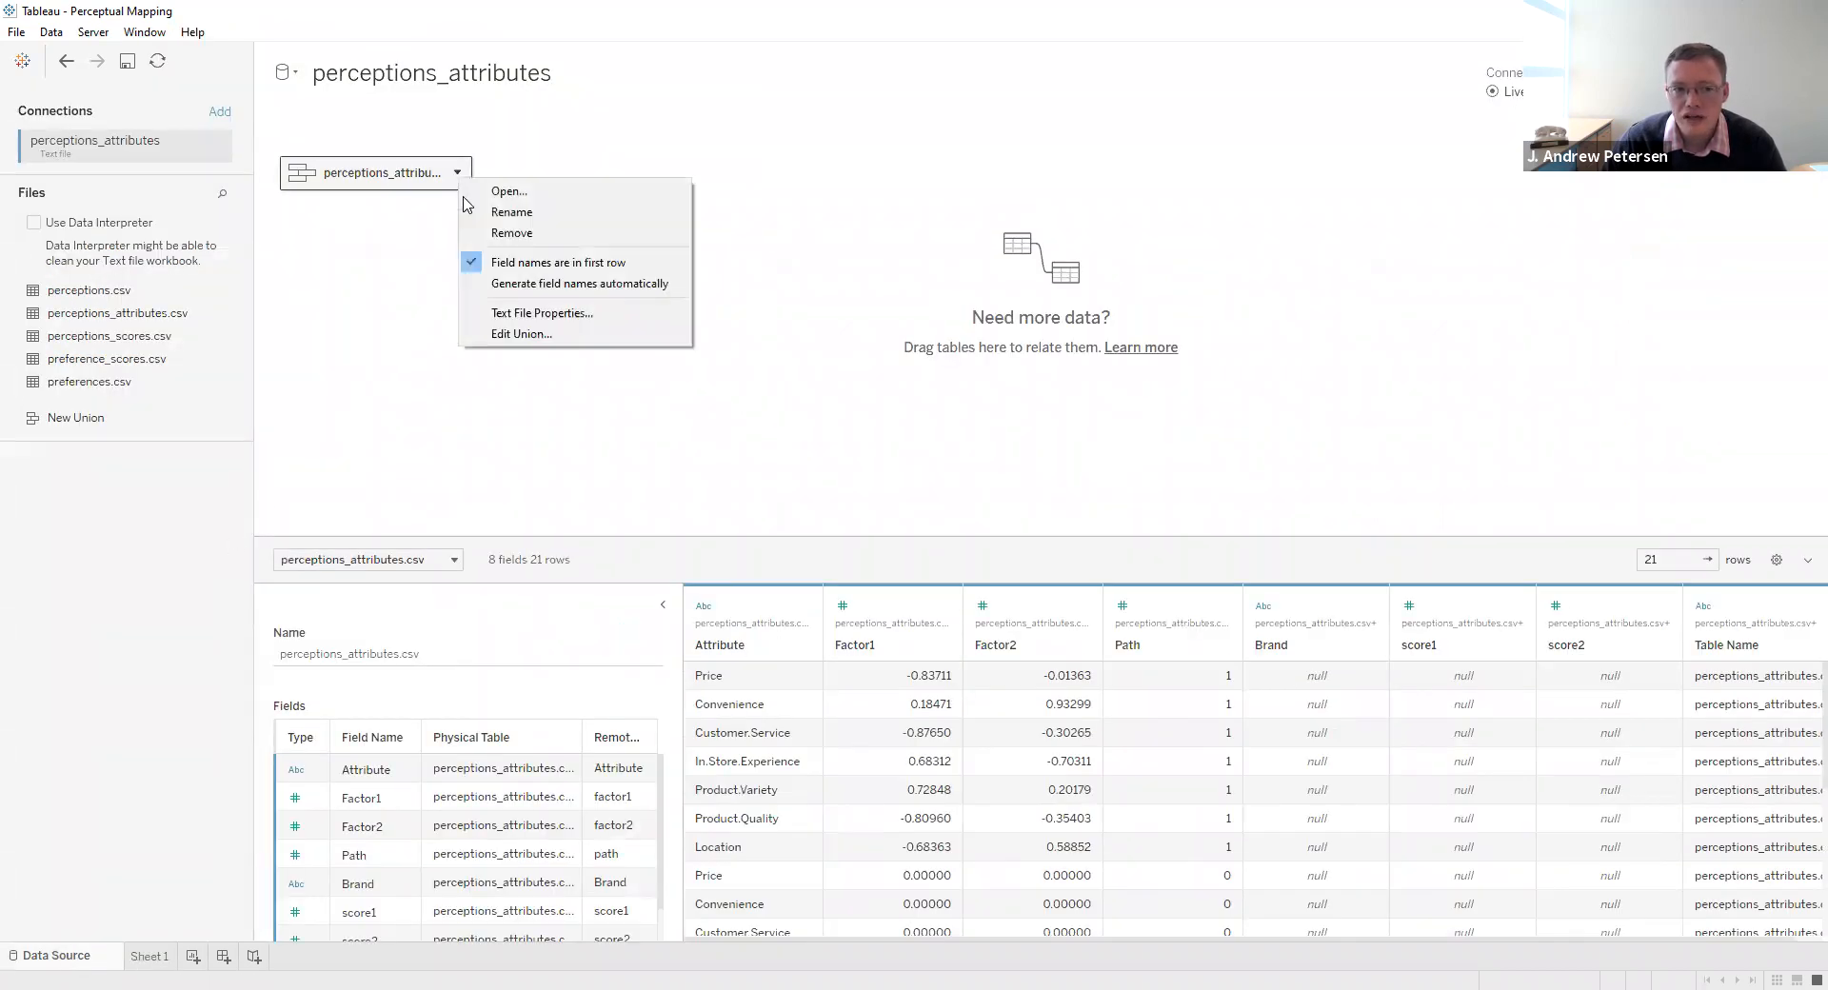
click(501, 334)
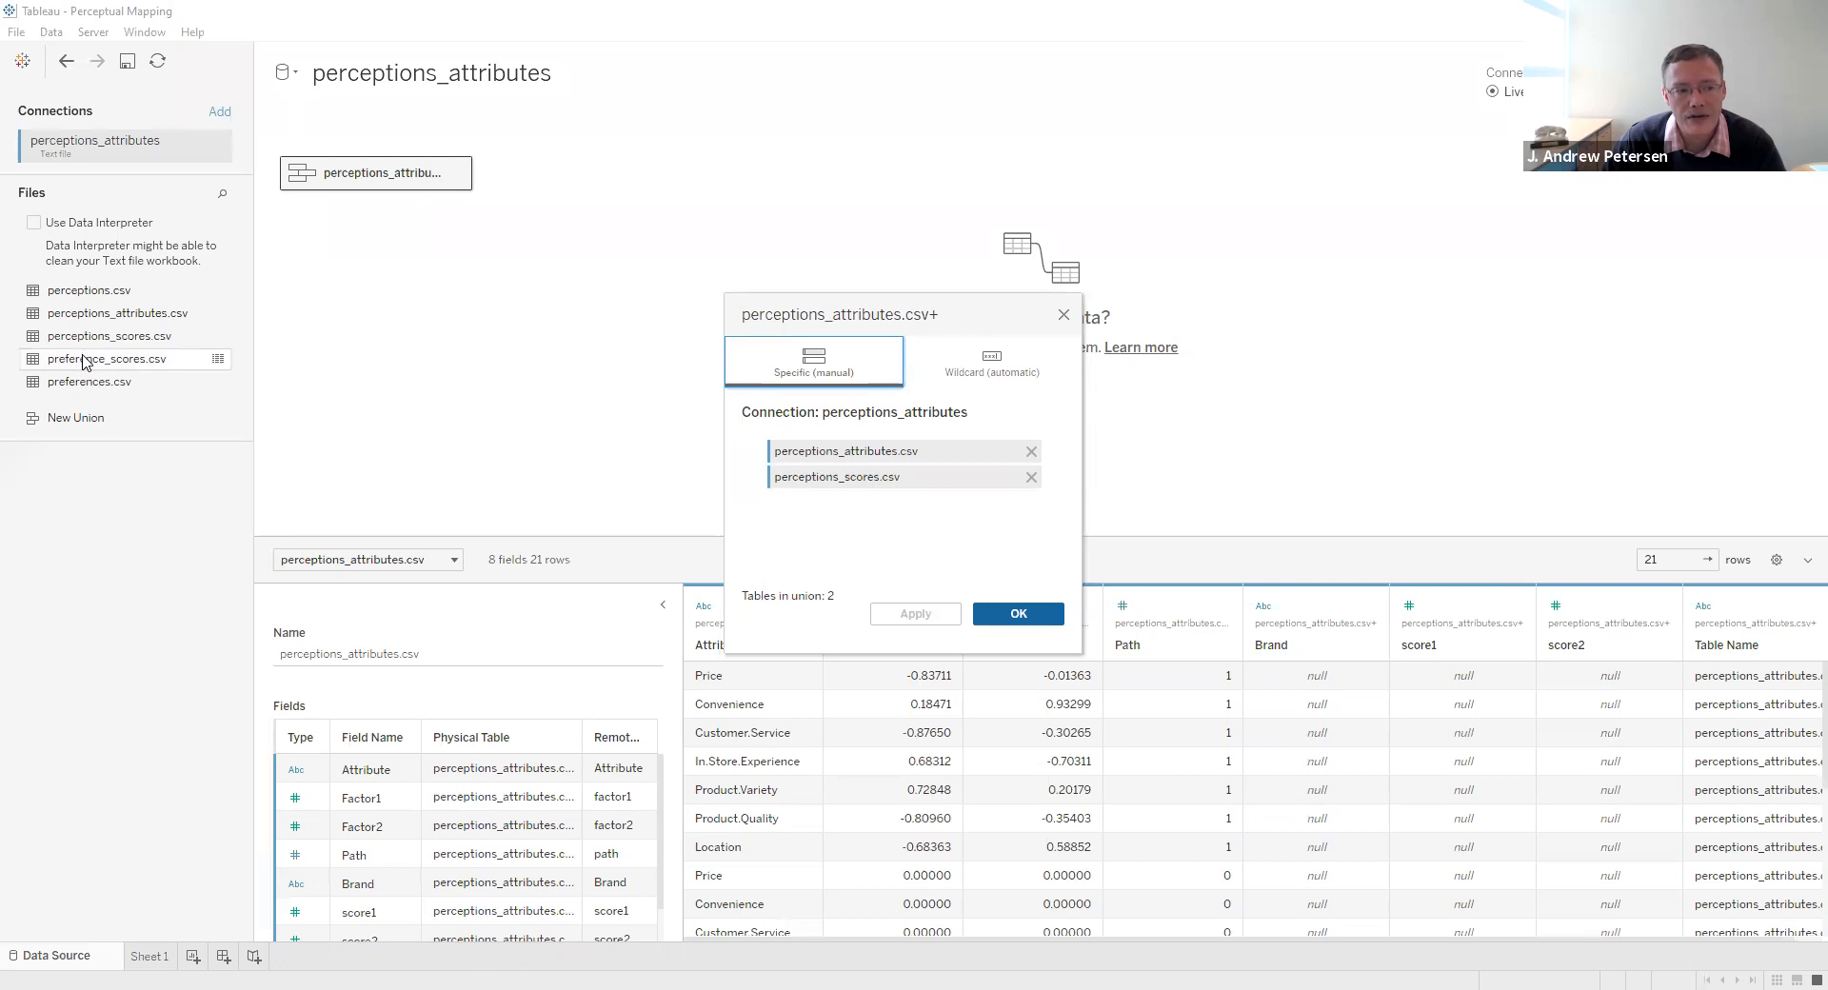
drag(84, 362, 825, 519)
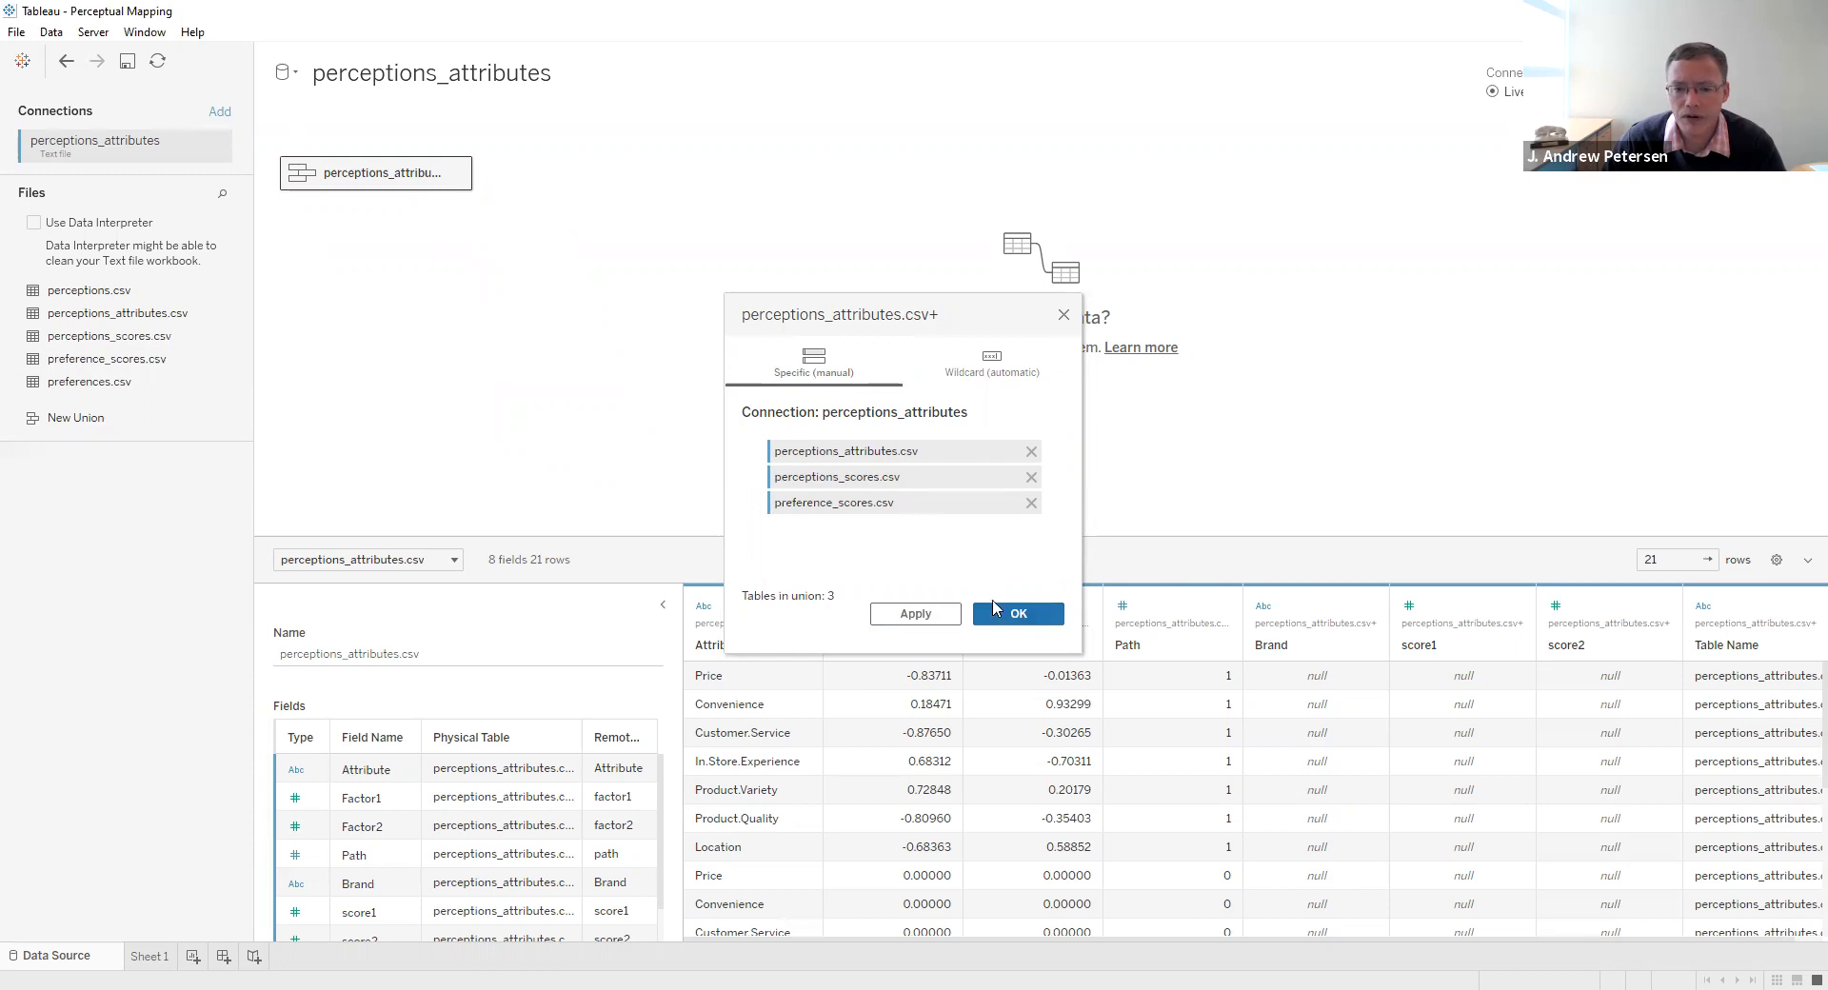
click(993, 617)
- Review the rows of the combined union, including the Brand, score1, score2, Respondents and preference columns
scroll(1634, 728, down, 2)
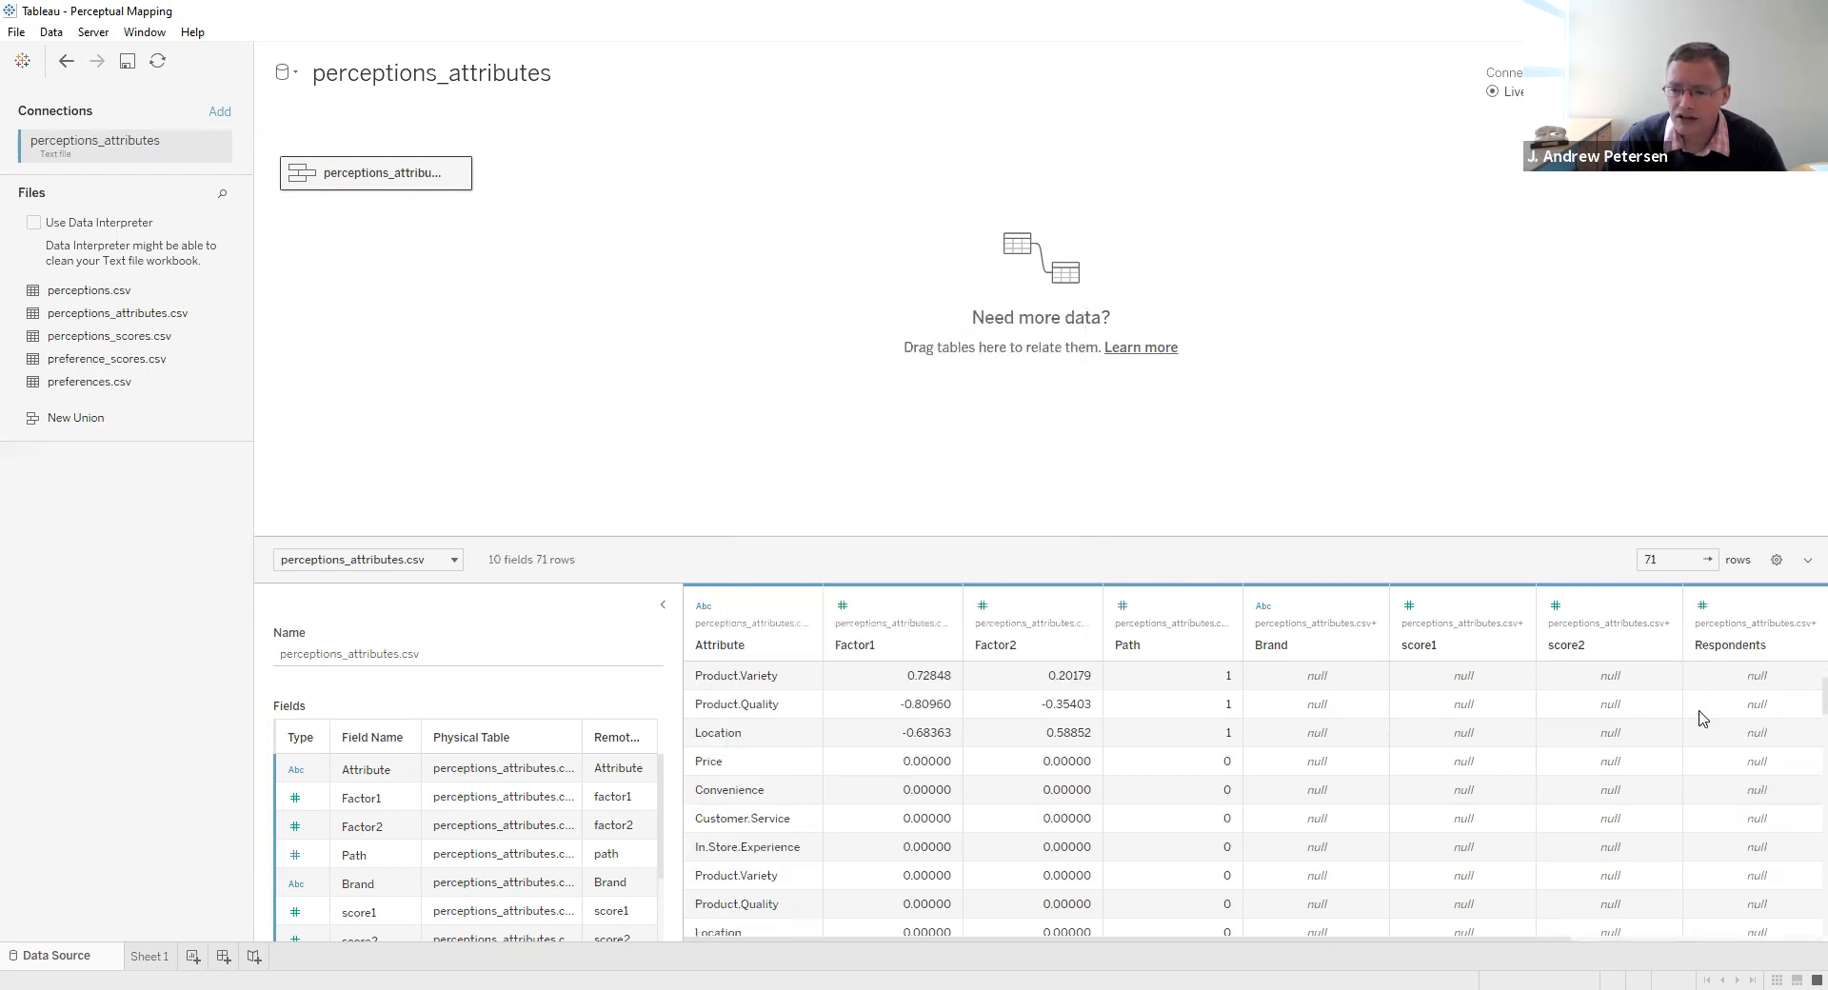
scroll(1797, 700, down, 3)
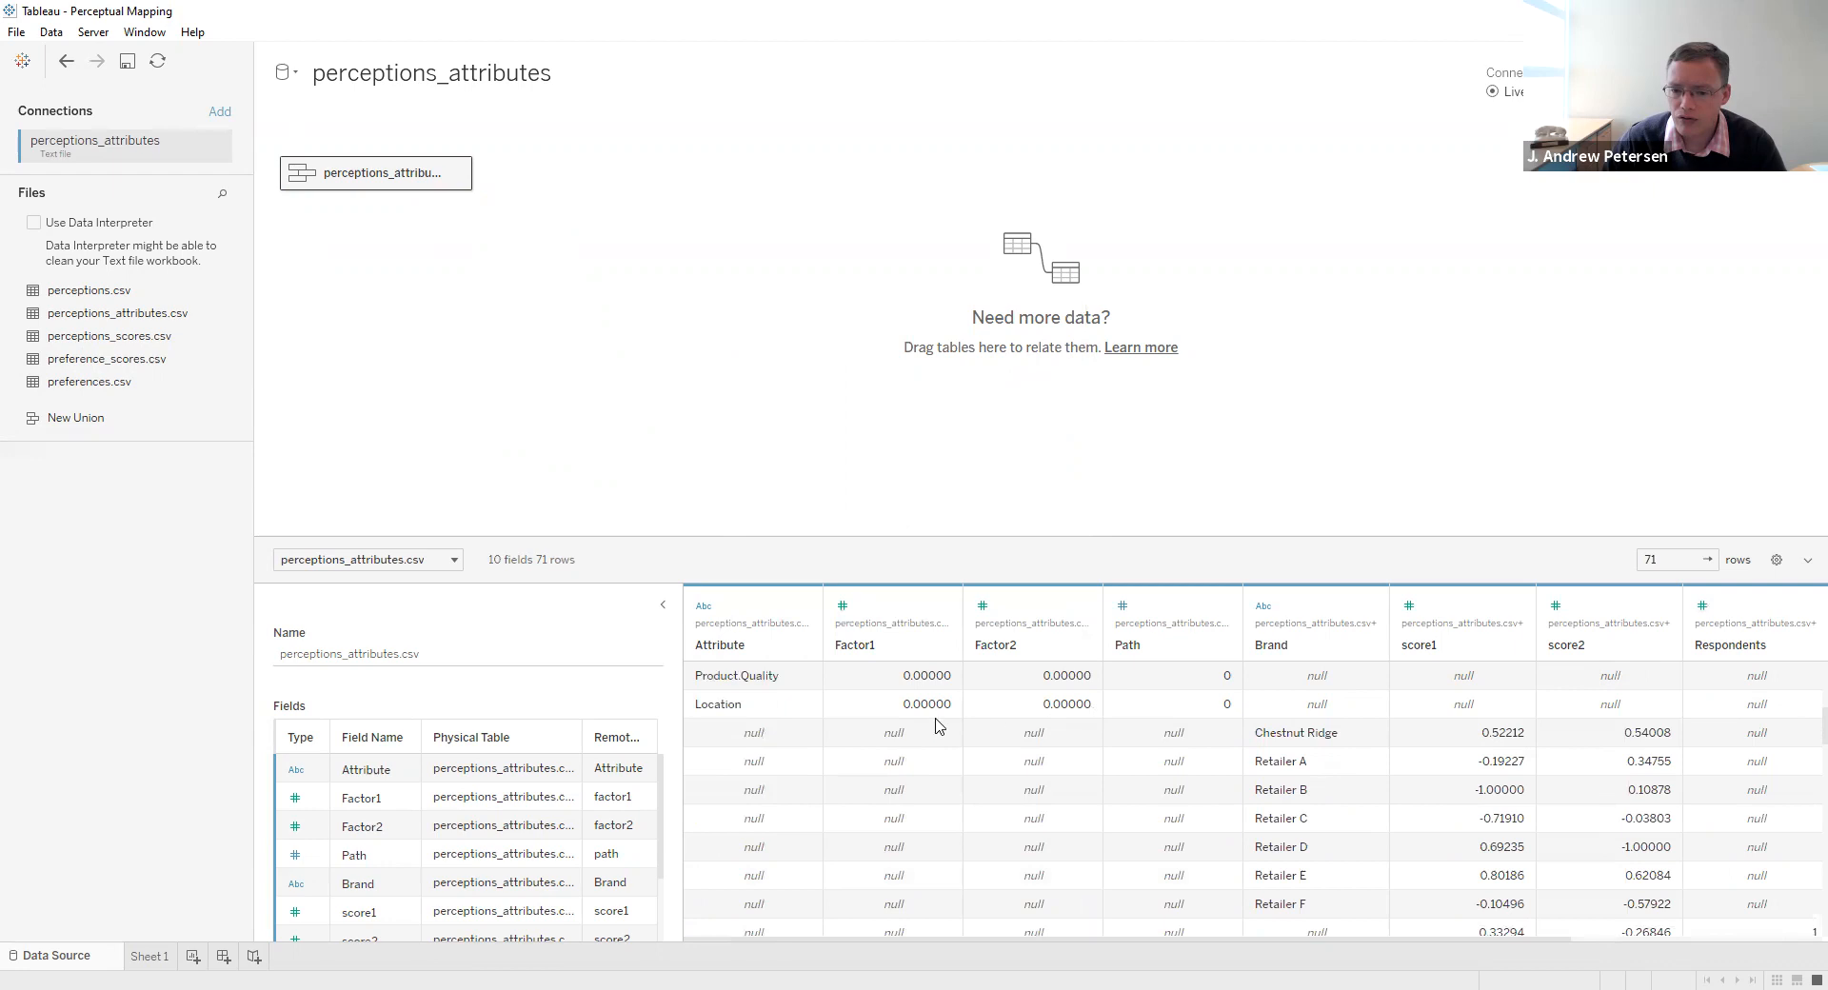
scroll(765, 709, up, 2)
scroll(1287, 725, down, 2)
scroll(1690, 805, down, 3)
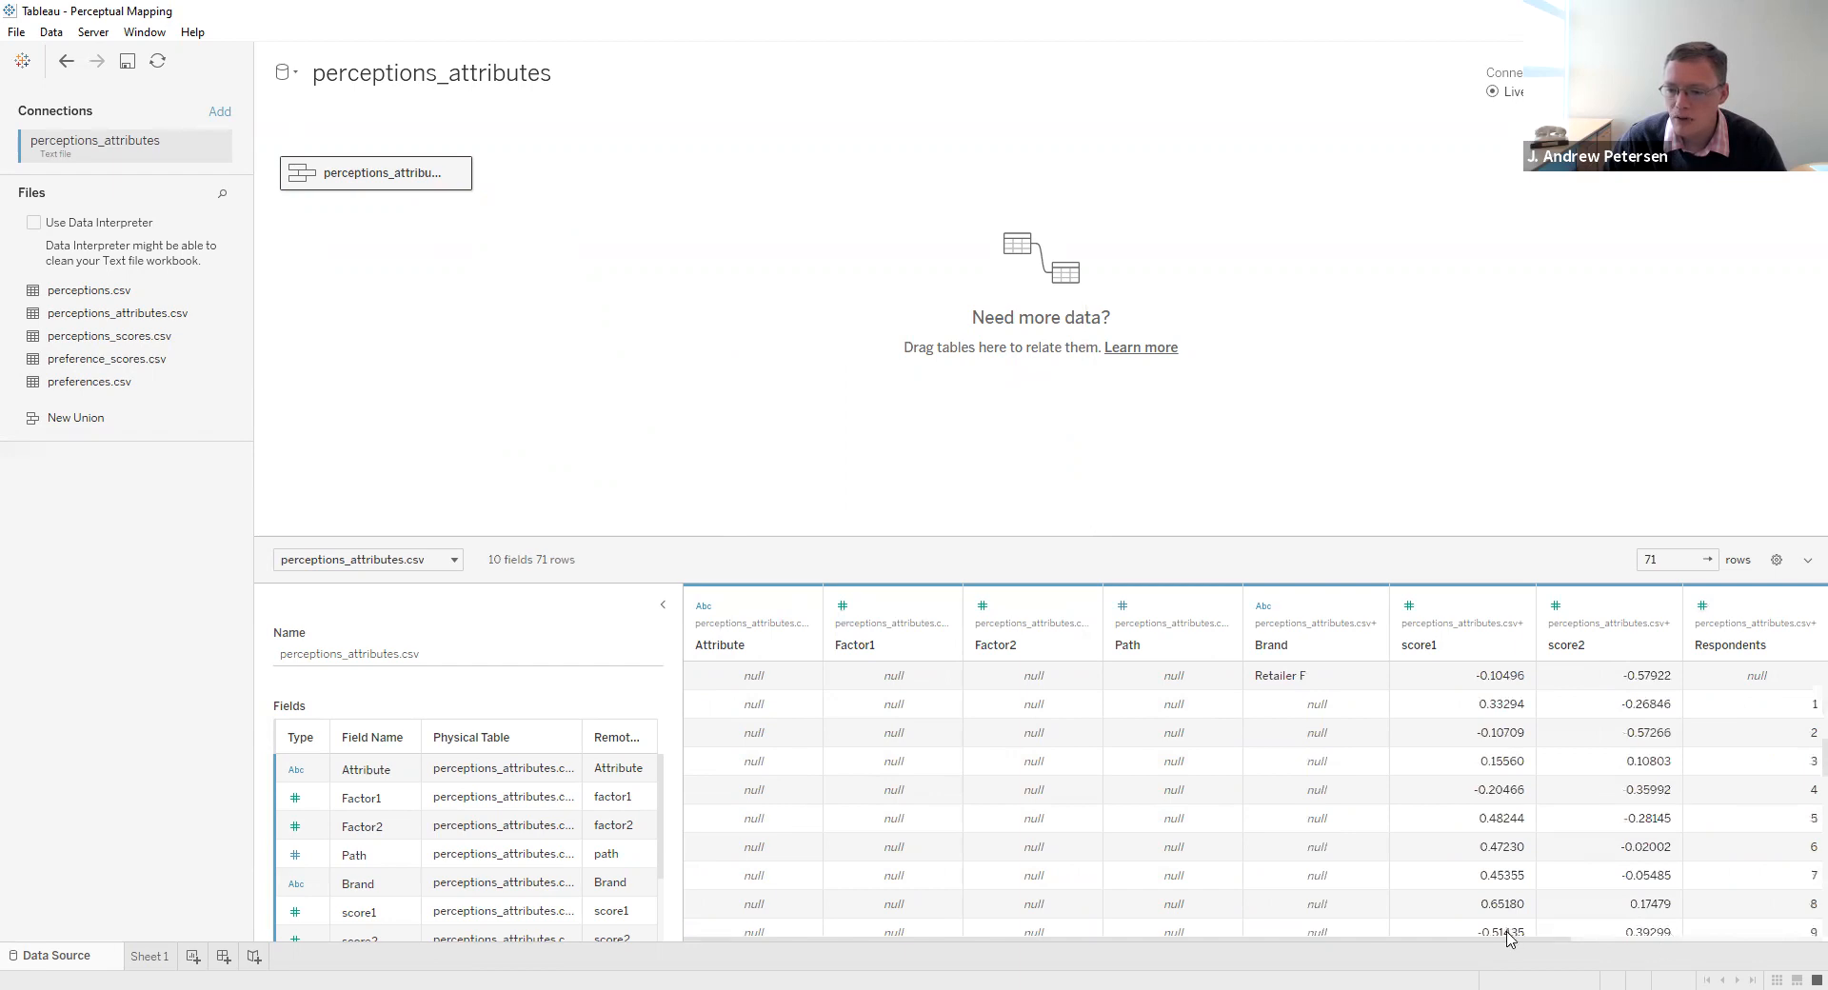
drag(1509, 942, 1704, 942)
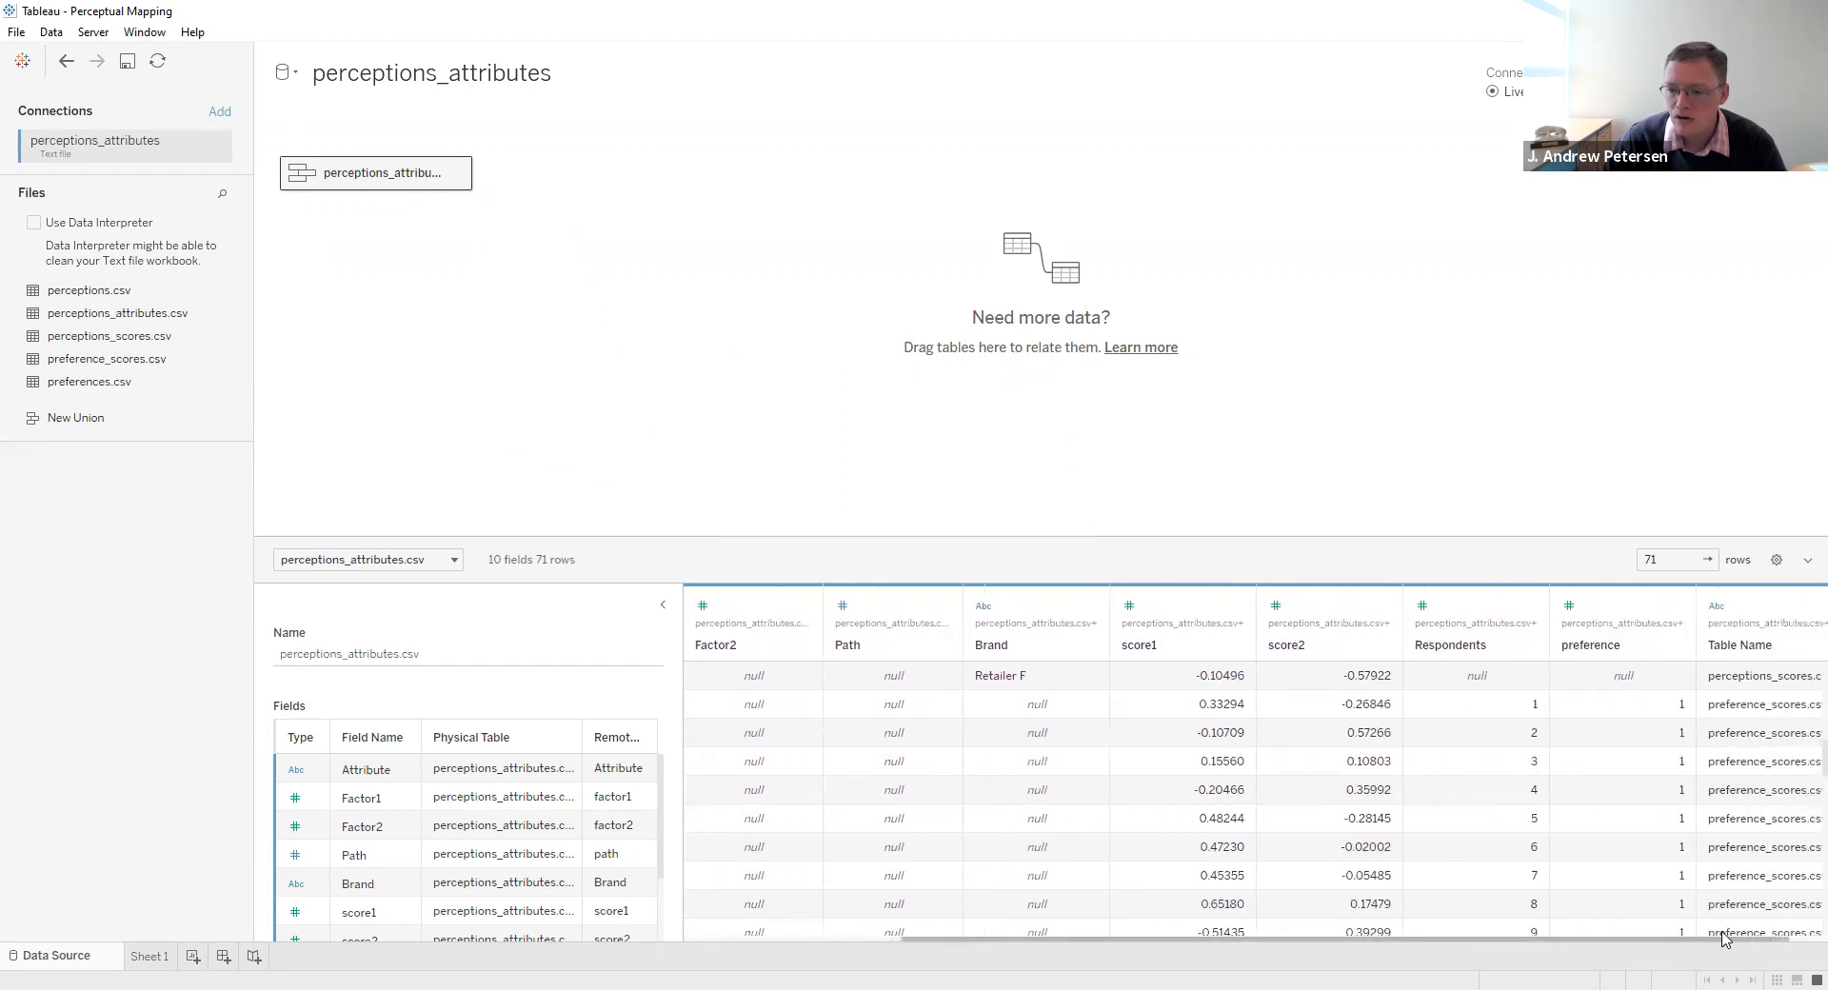
scroll(1532, 788, down, 1)
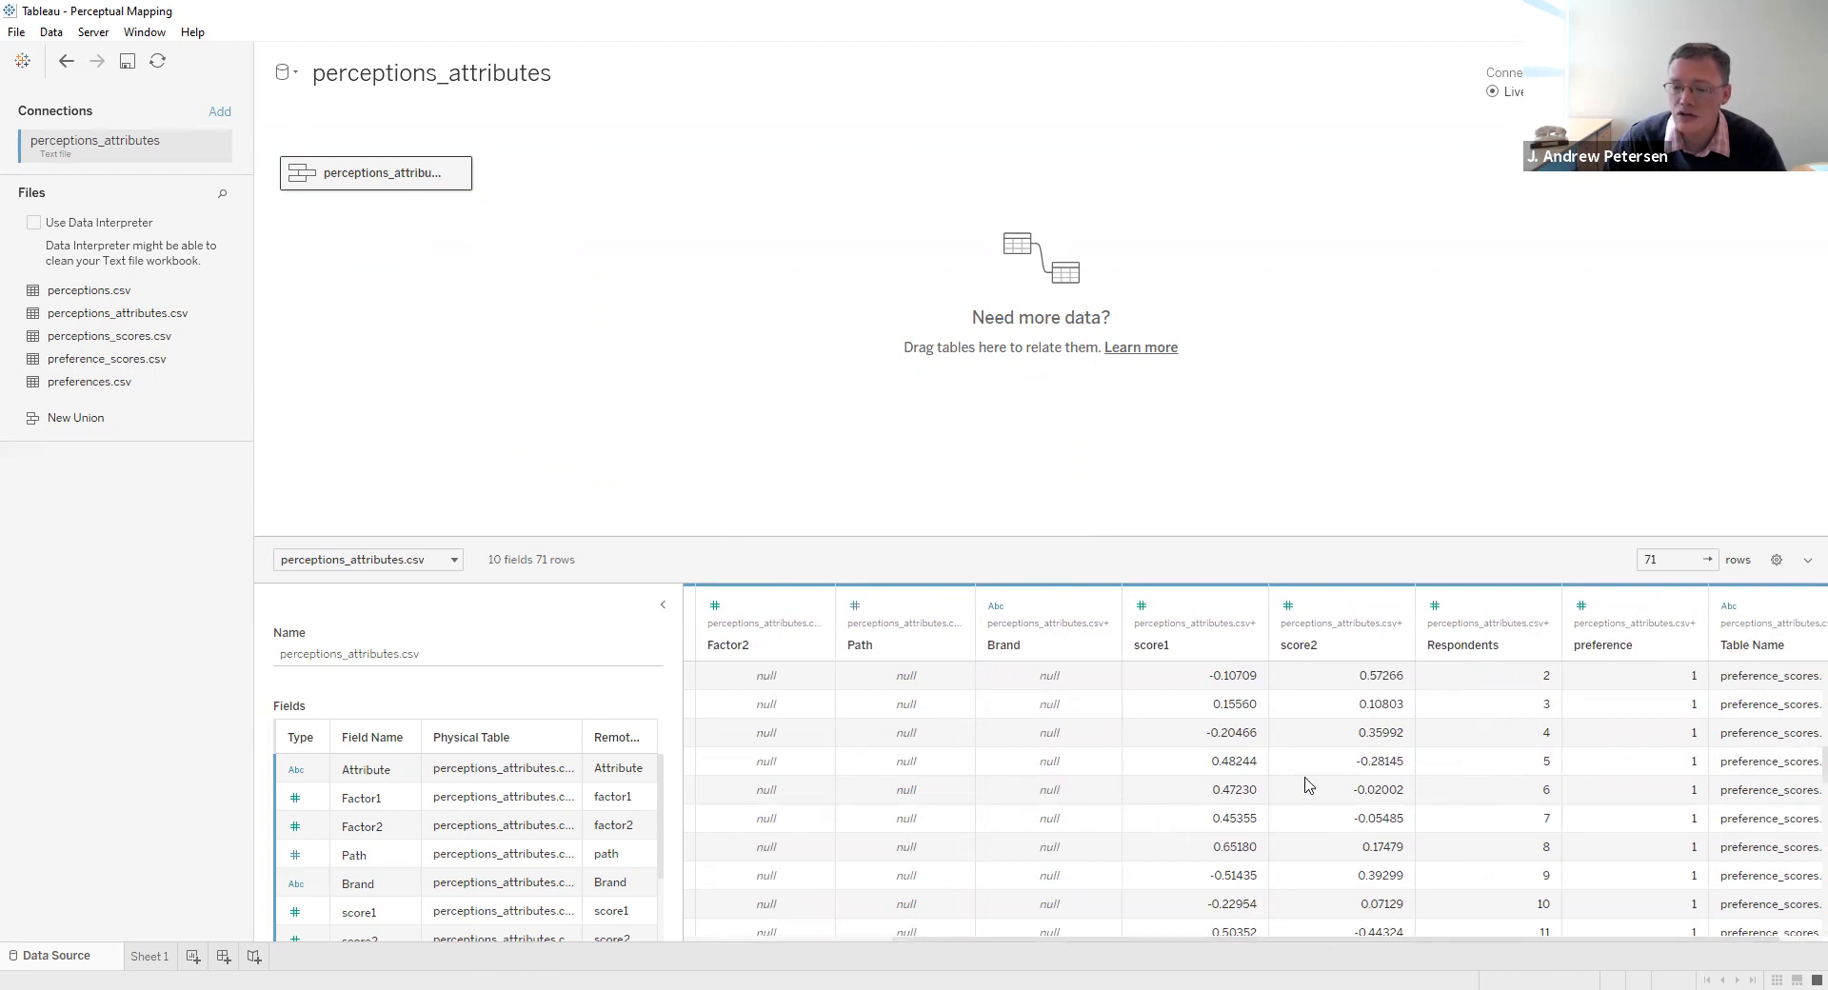
scroll(1305, 786, up, 10)
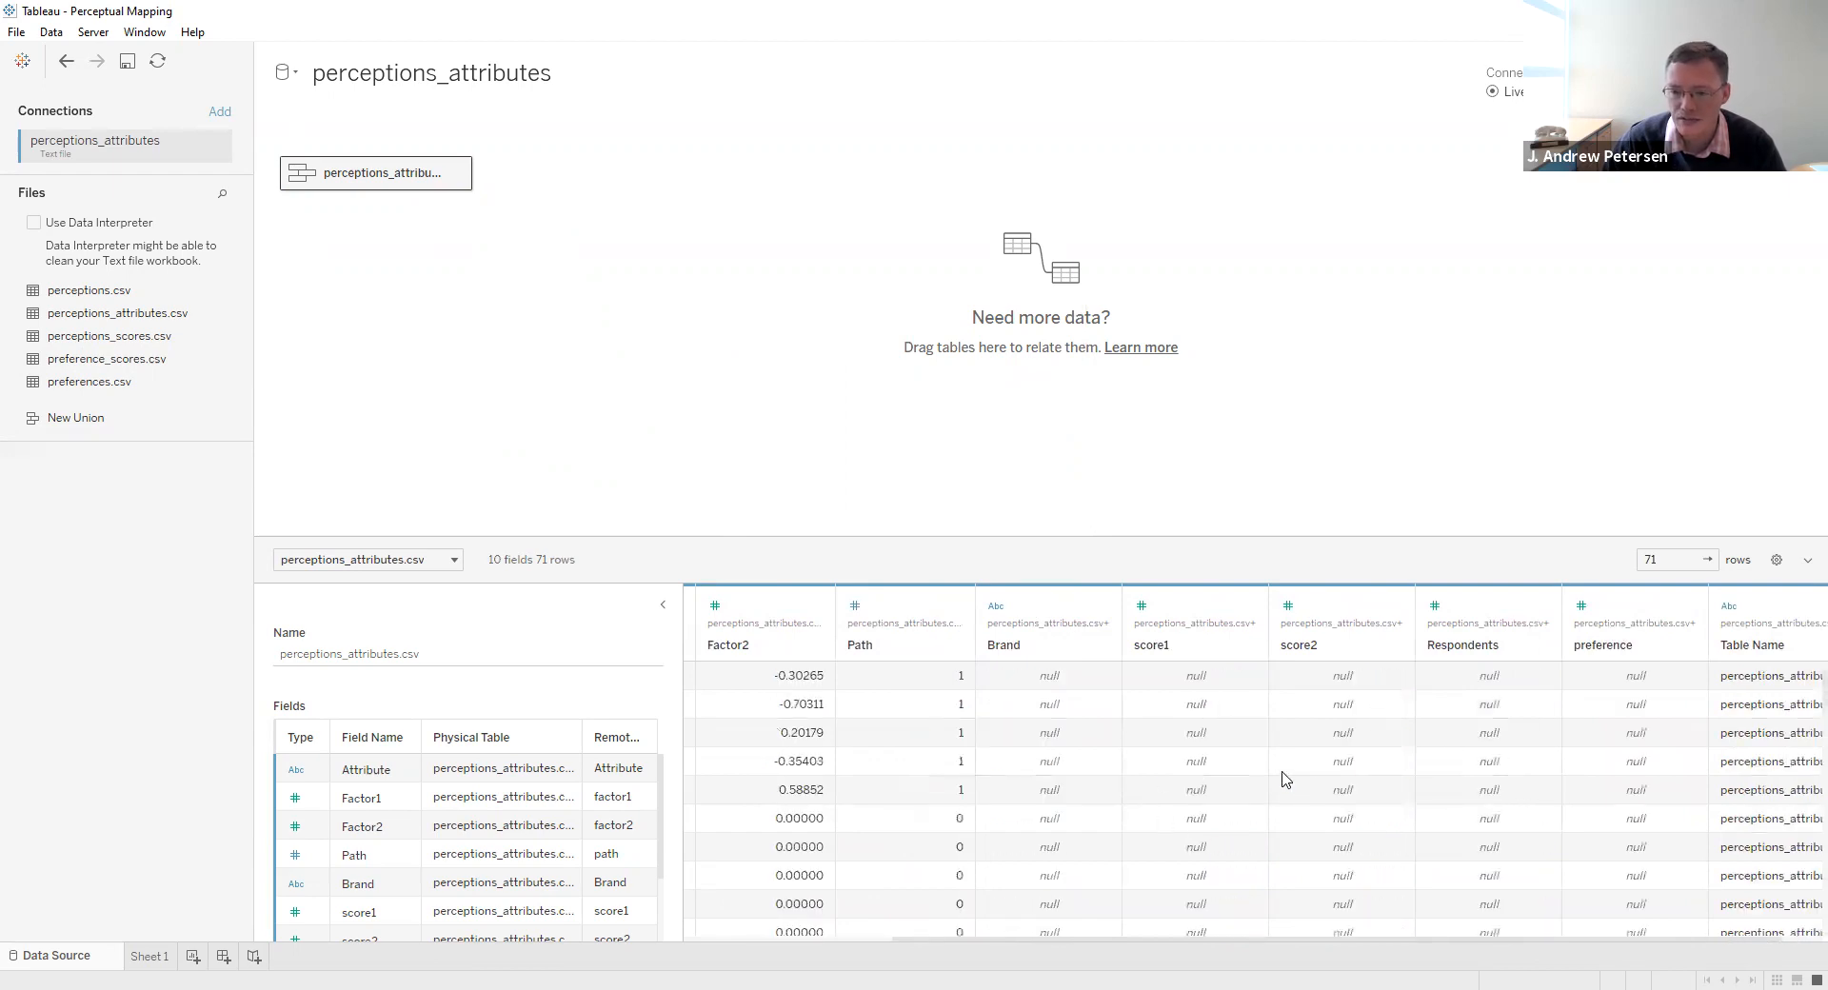
- Convert the Respondents field to a dimension and add it as detail to the SUM(score1) marks on Sheet 1
click(158, 956)
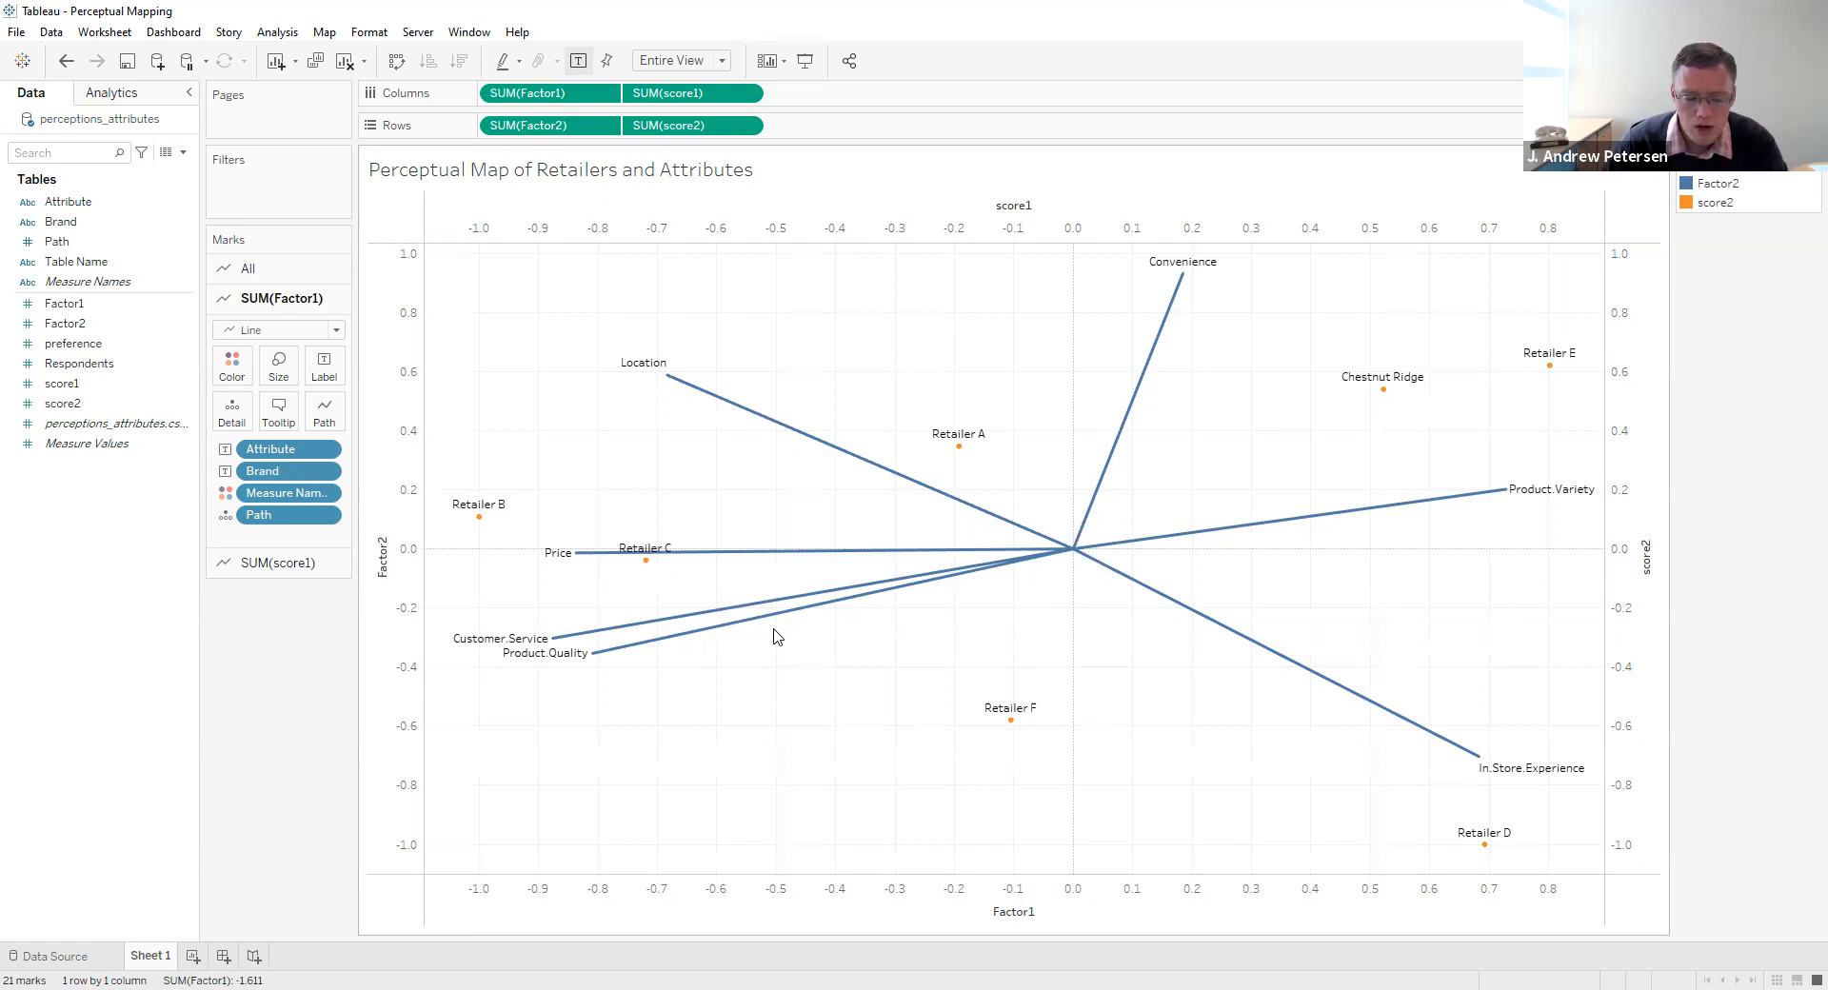
right_click(95, 366)
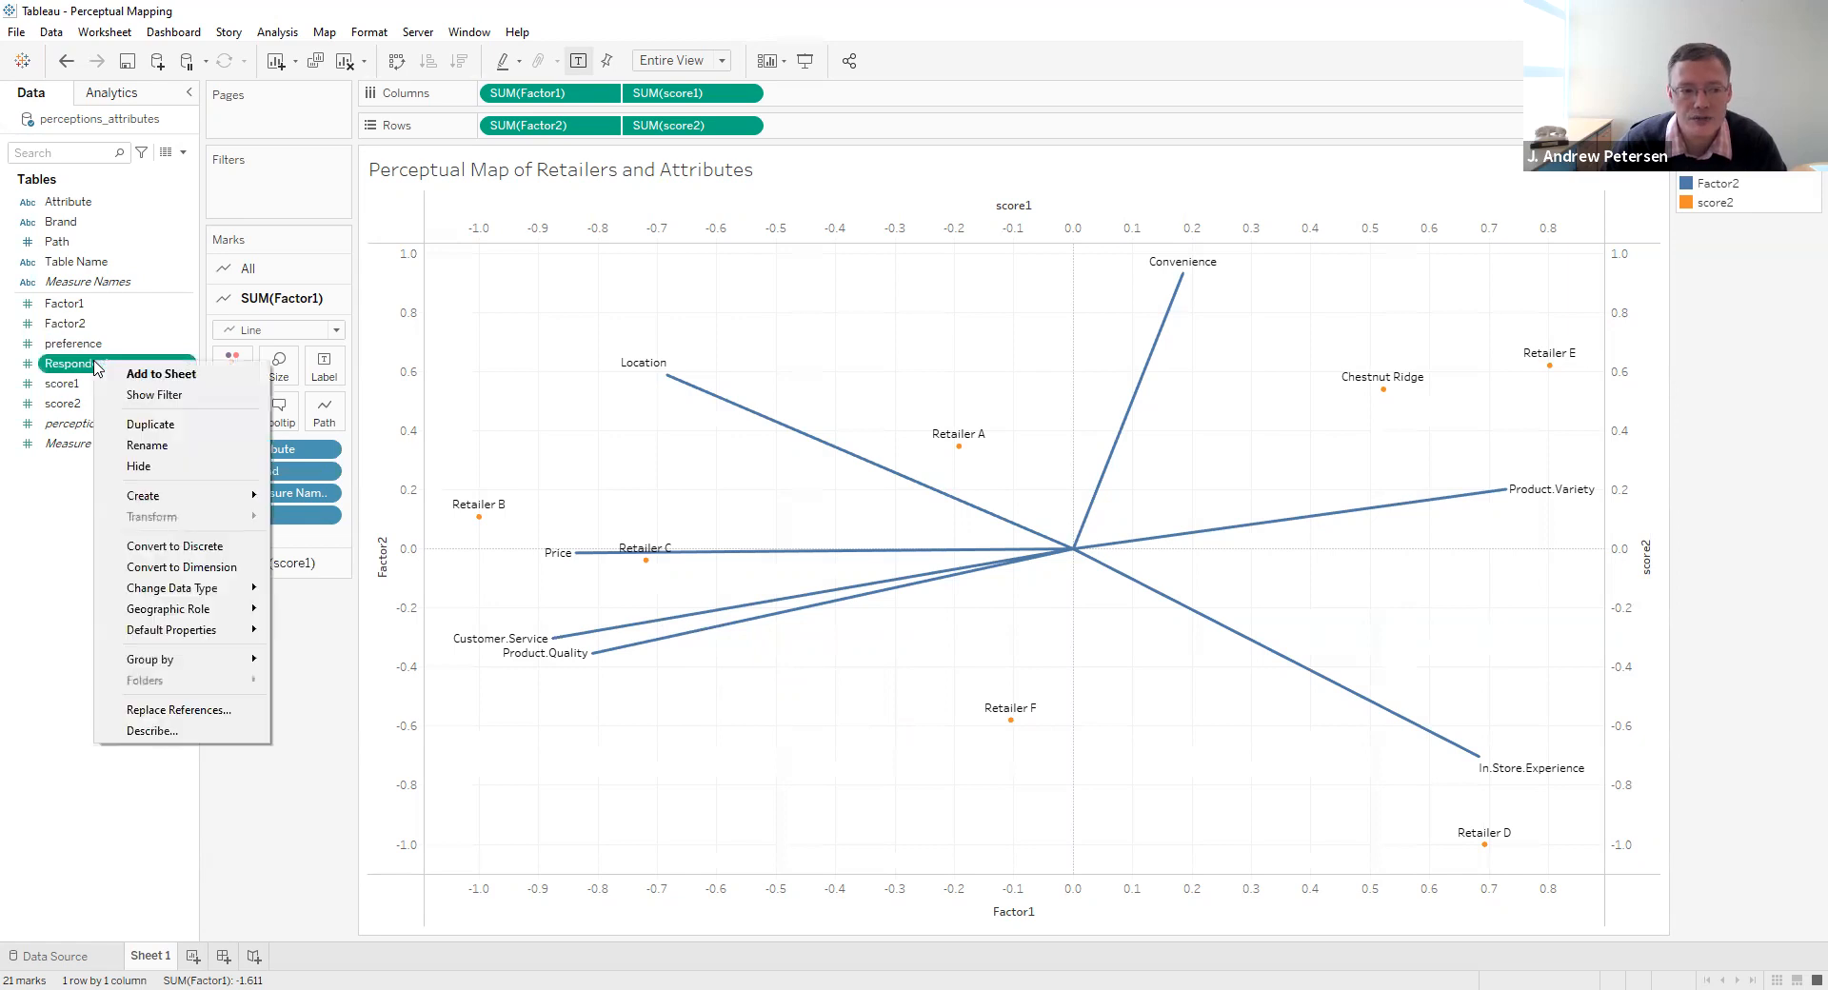
click(193, 568)
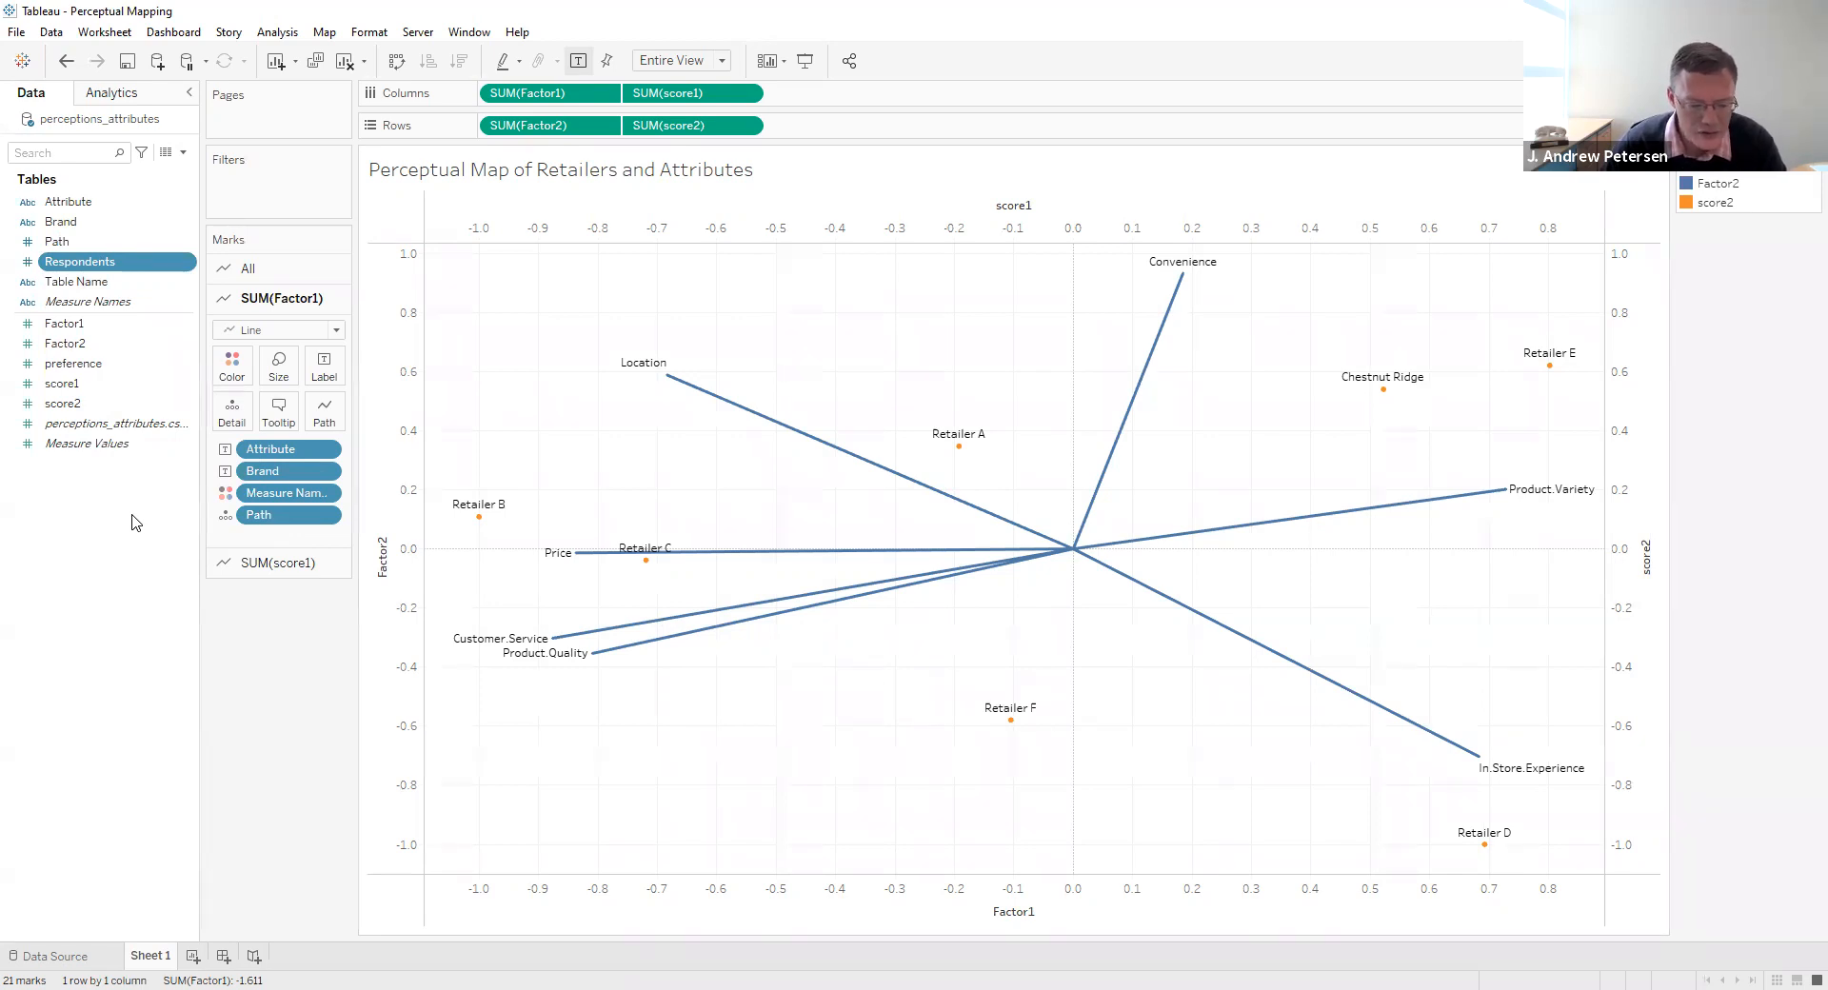
click(276, 563)
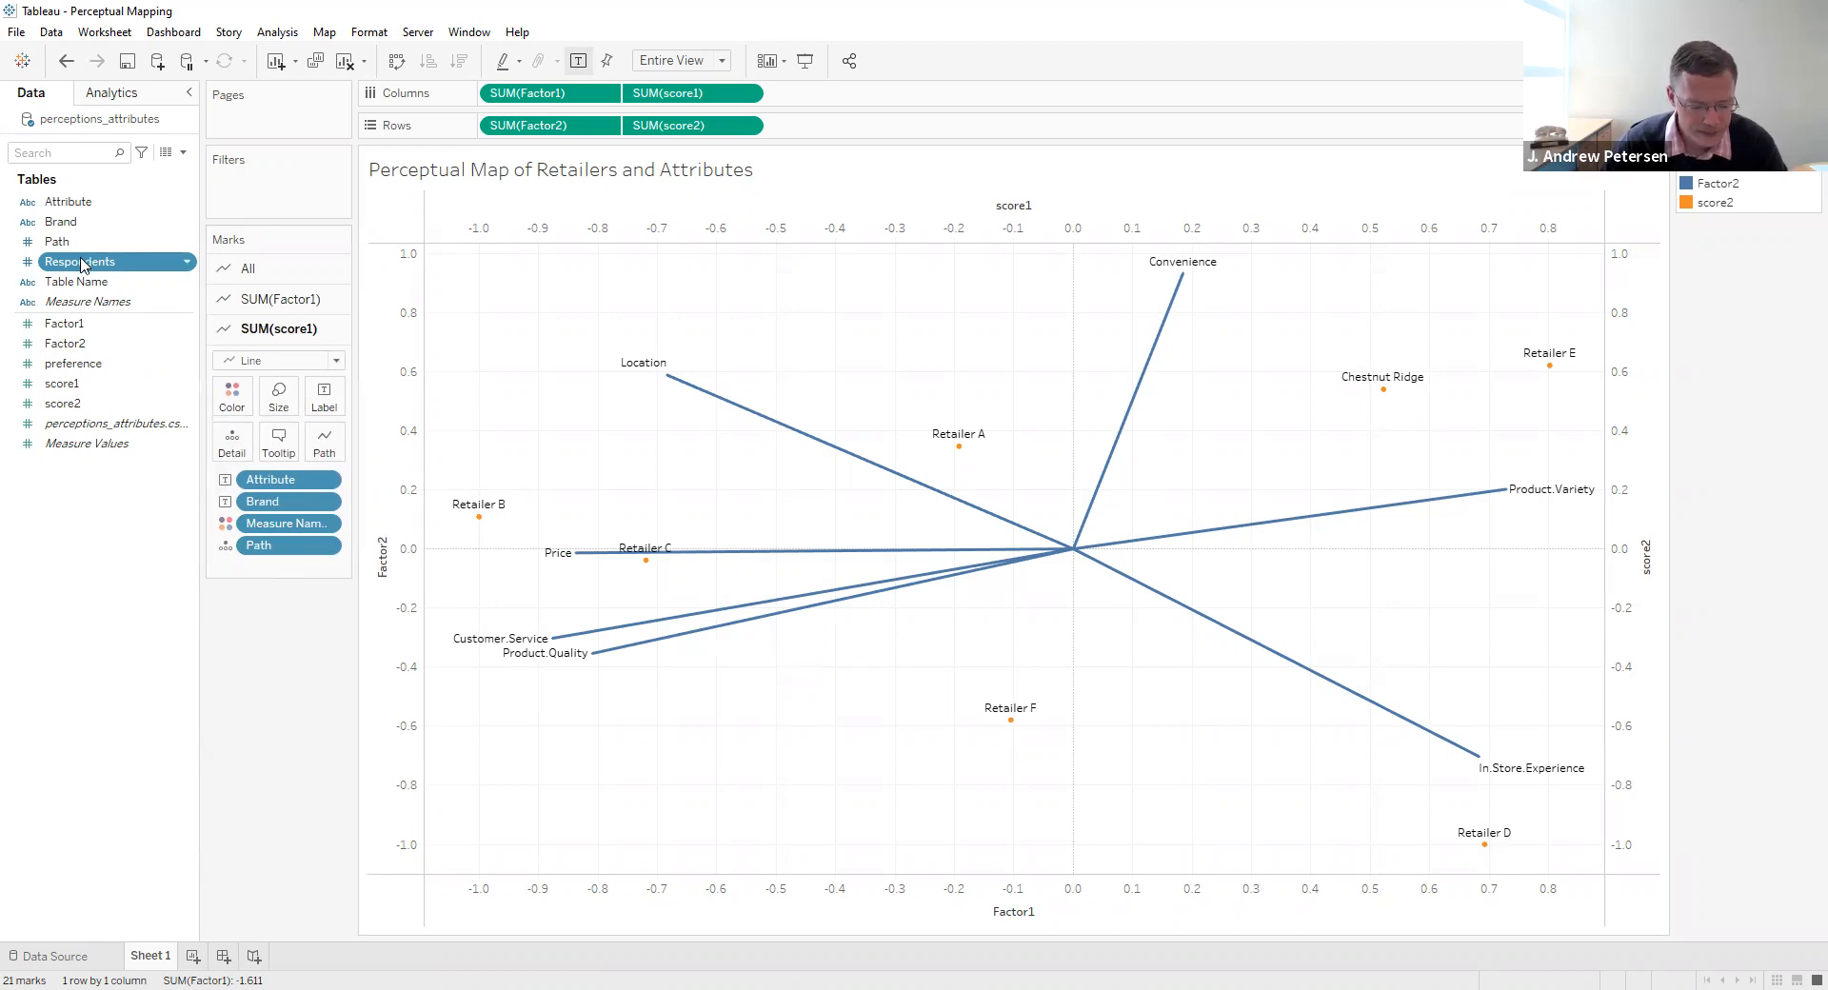
drag(81, 264, 231, 443)
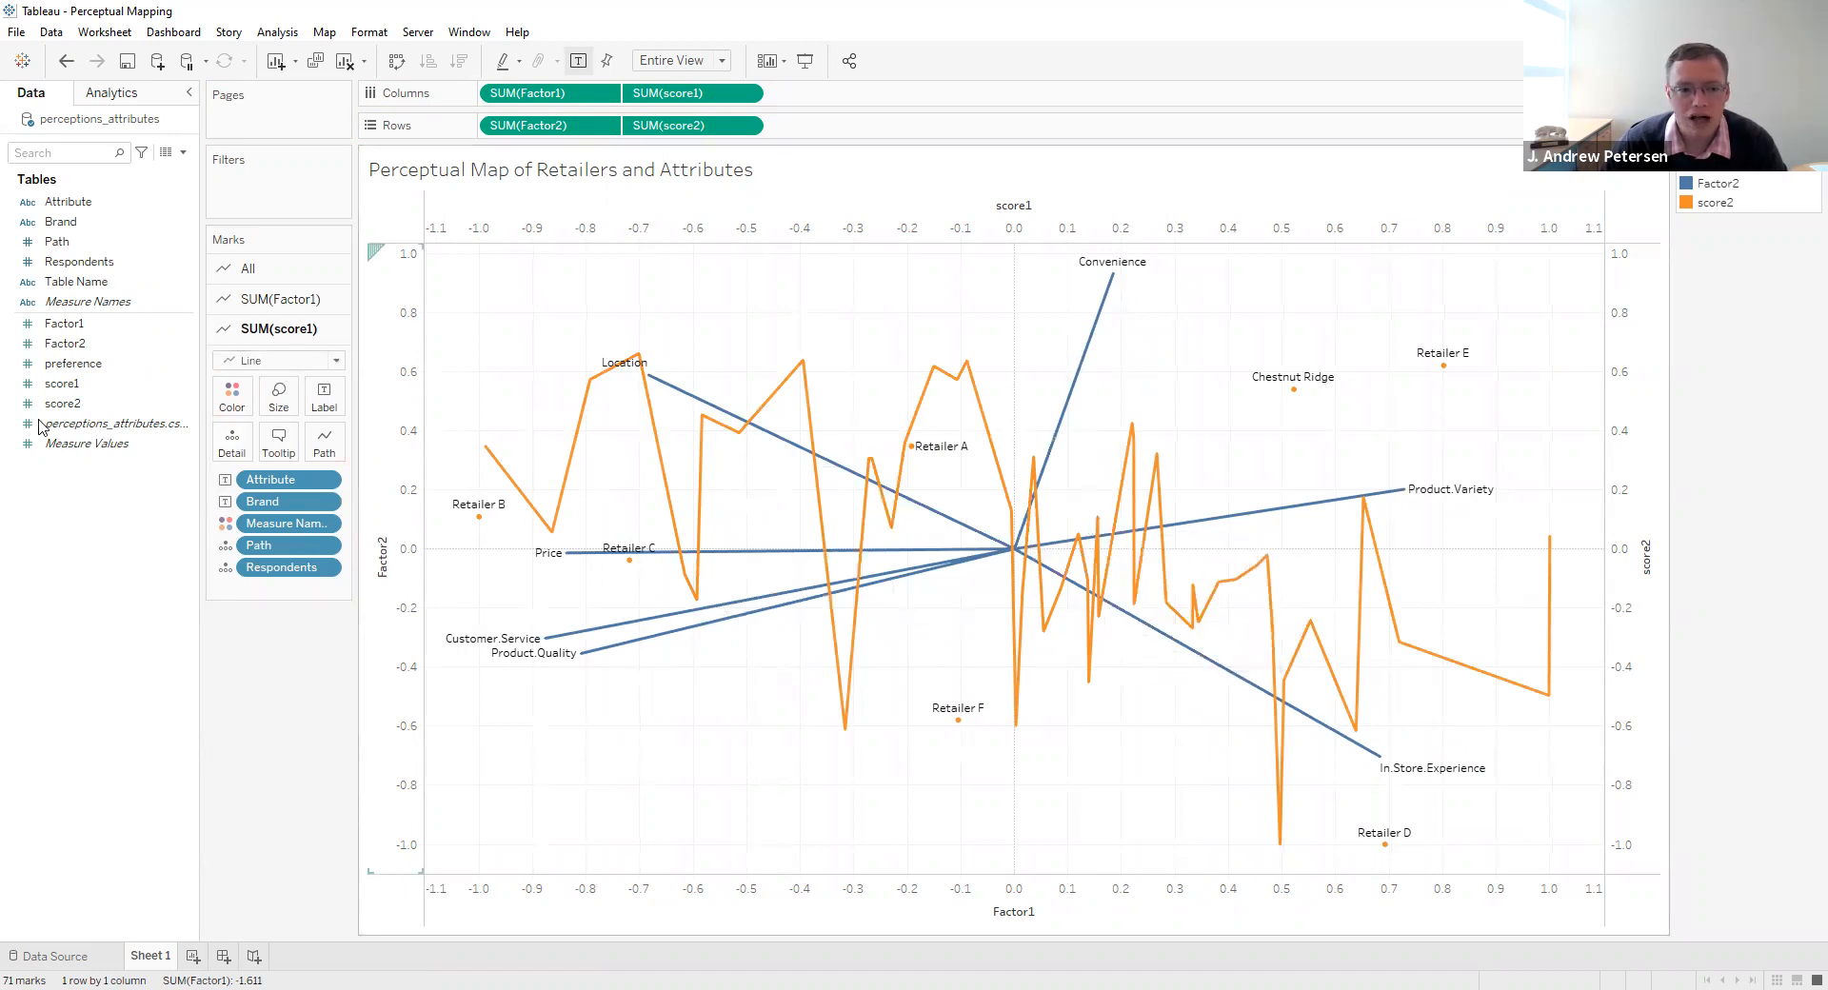
- Change the mark type of SUM(score1) from a line to Circle
mouse_move(623, 556)
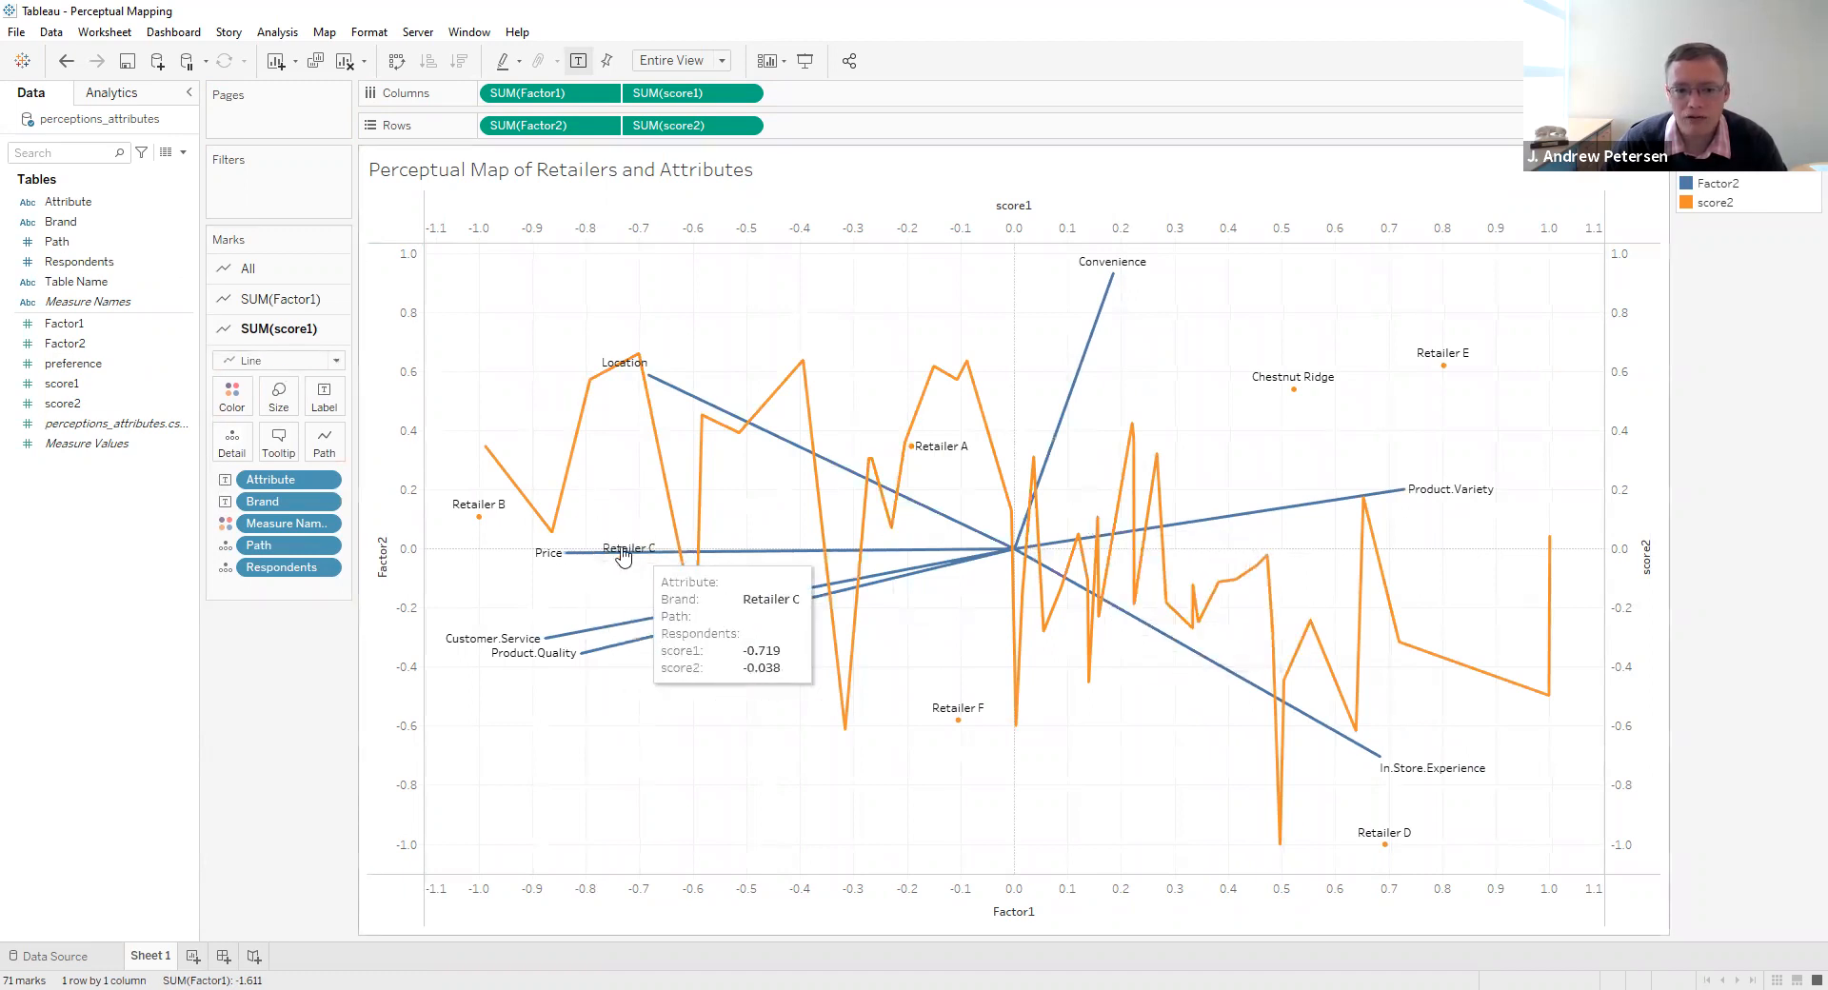
click(336, 367)
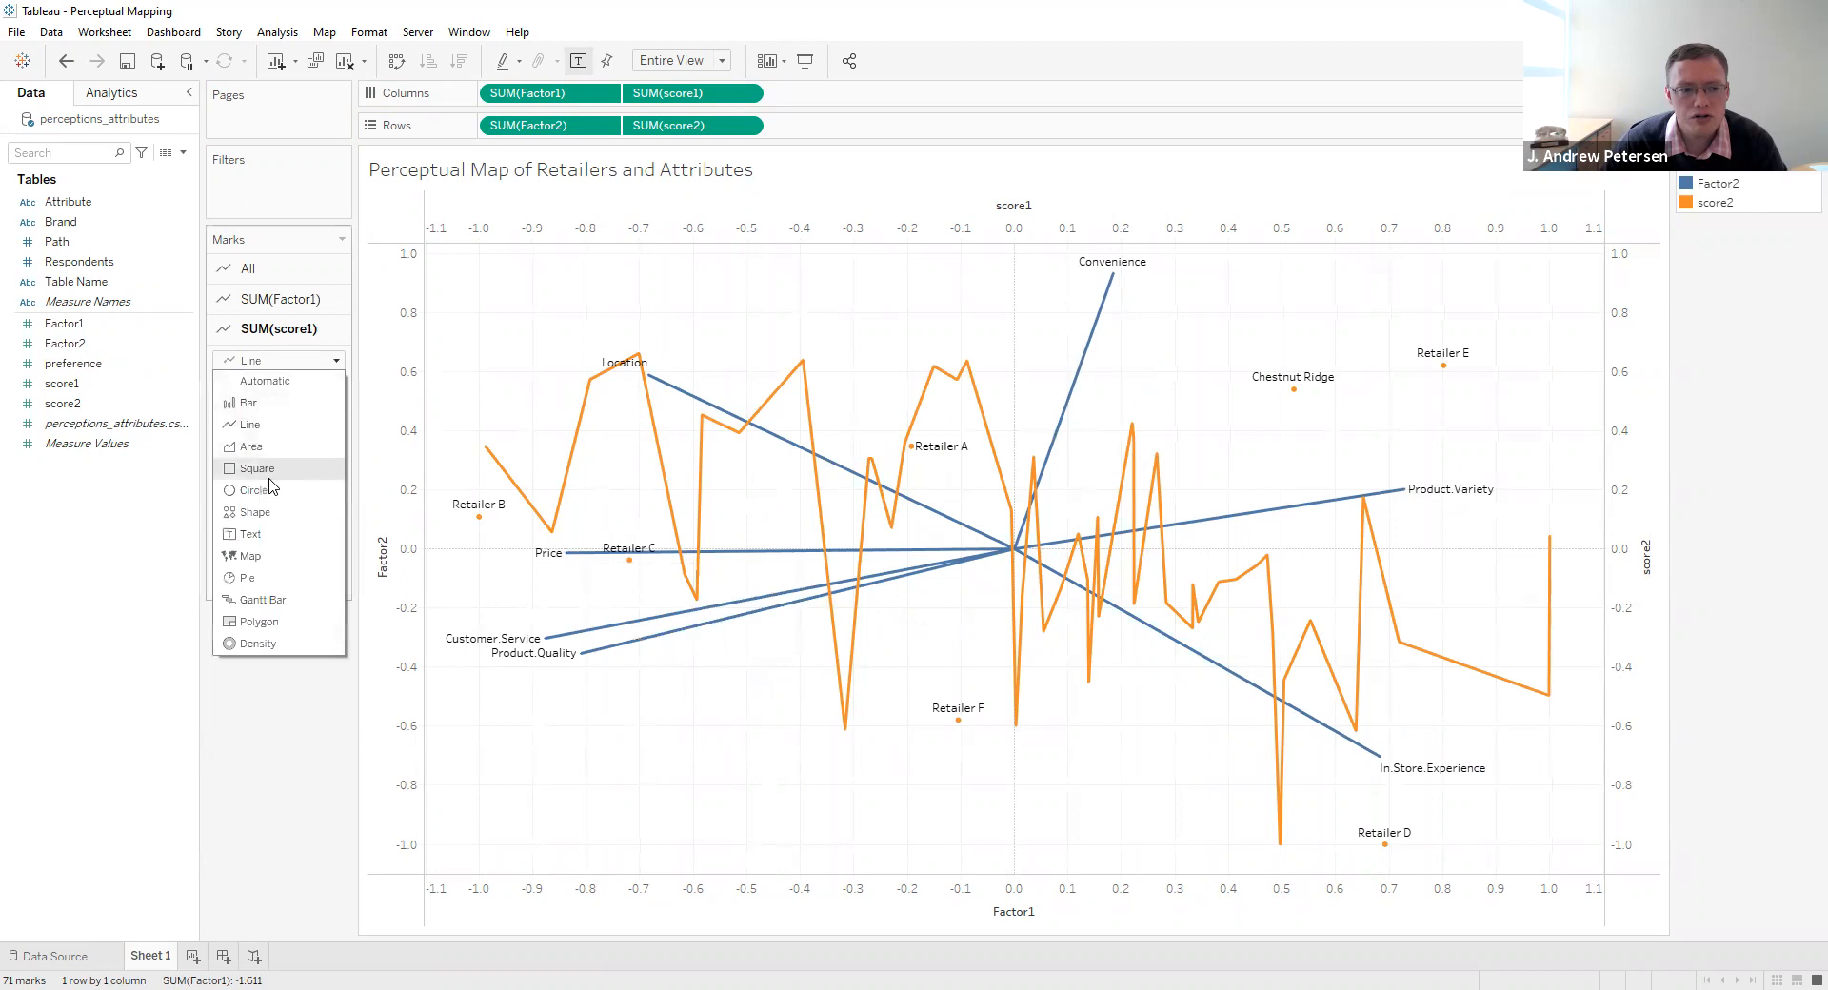
click(276, 491)
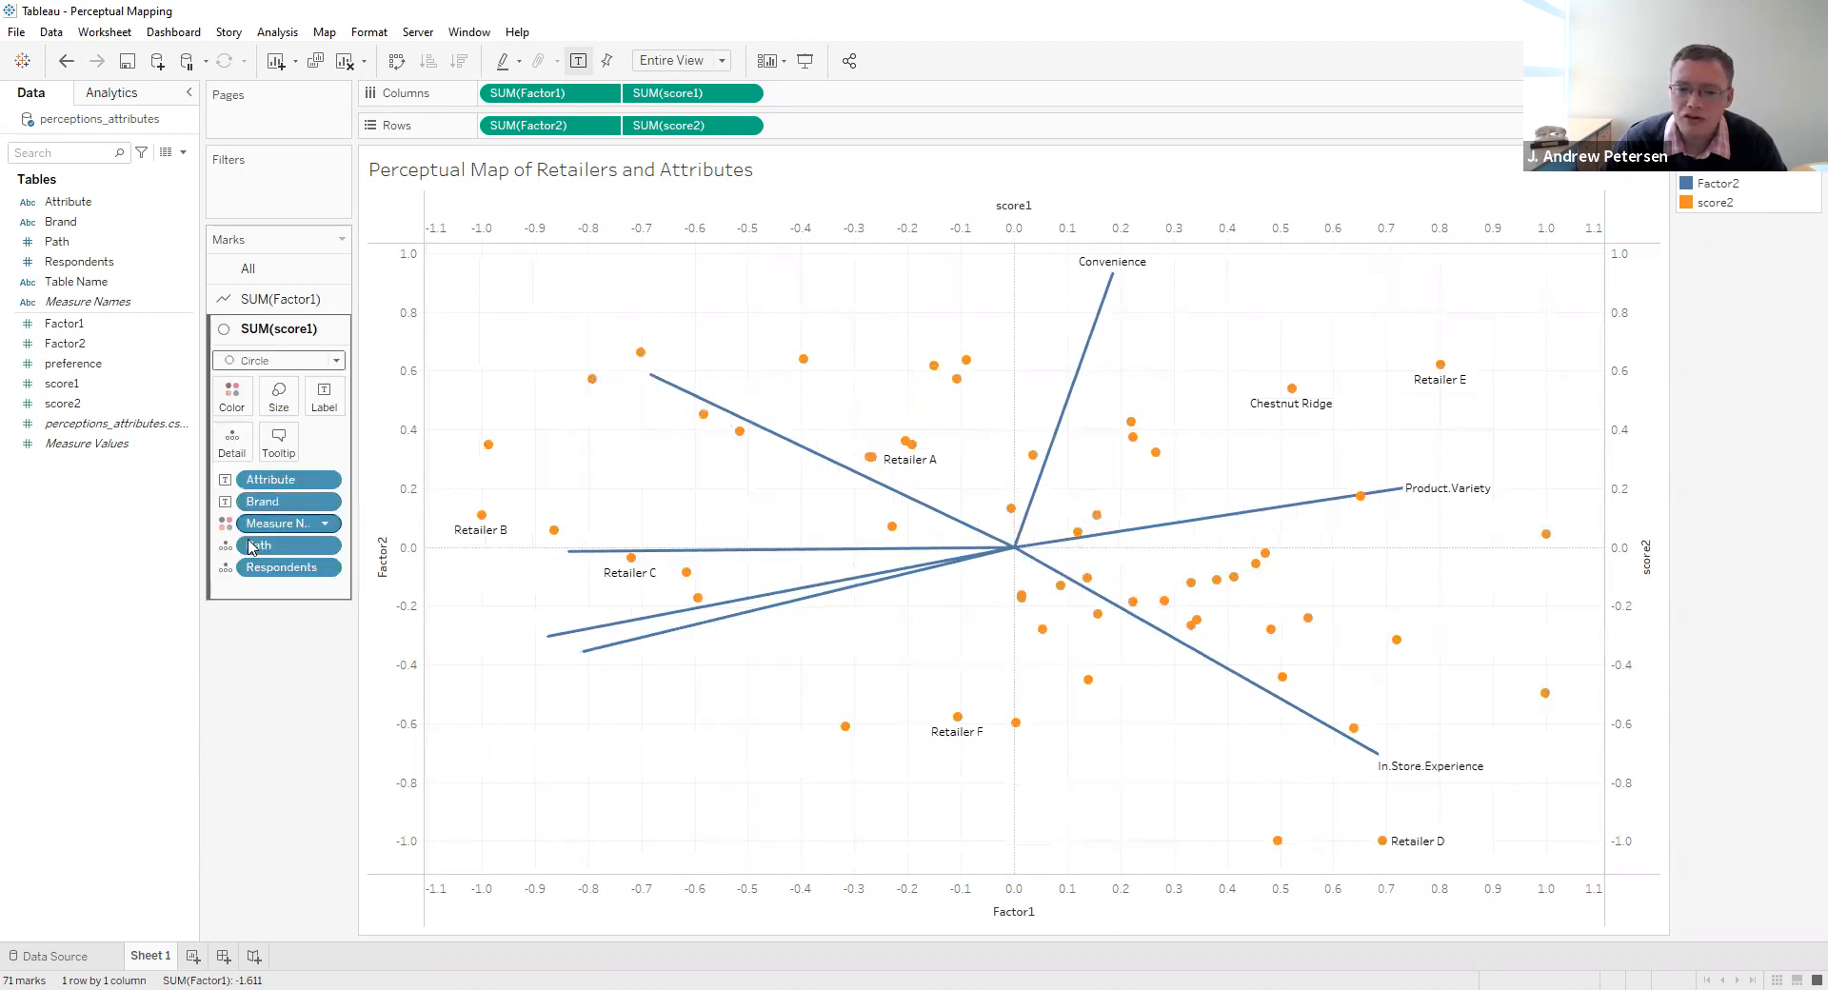
- Color the SUM(score1) circles by the preference measure
mouse_move(679, 584)
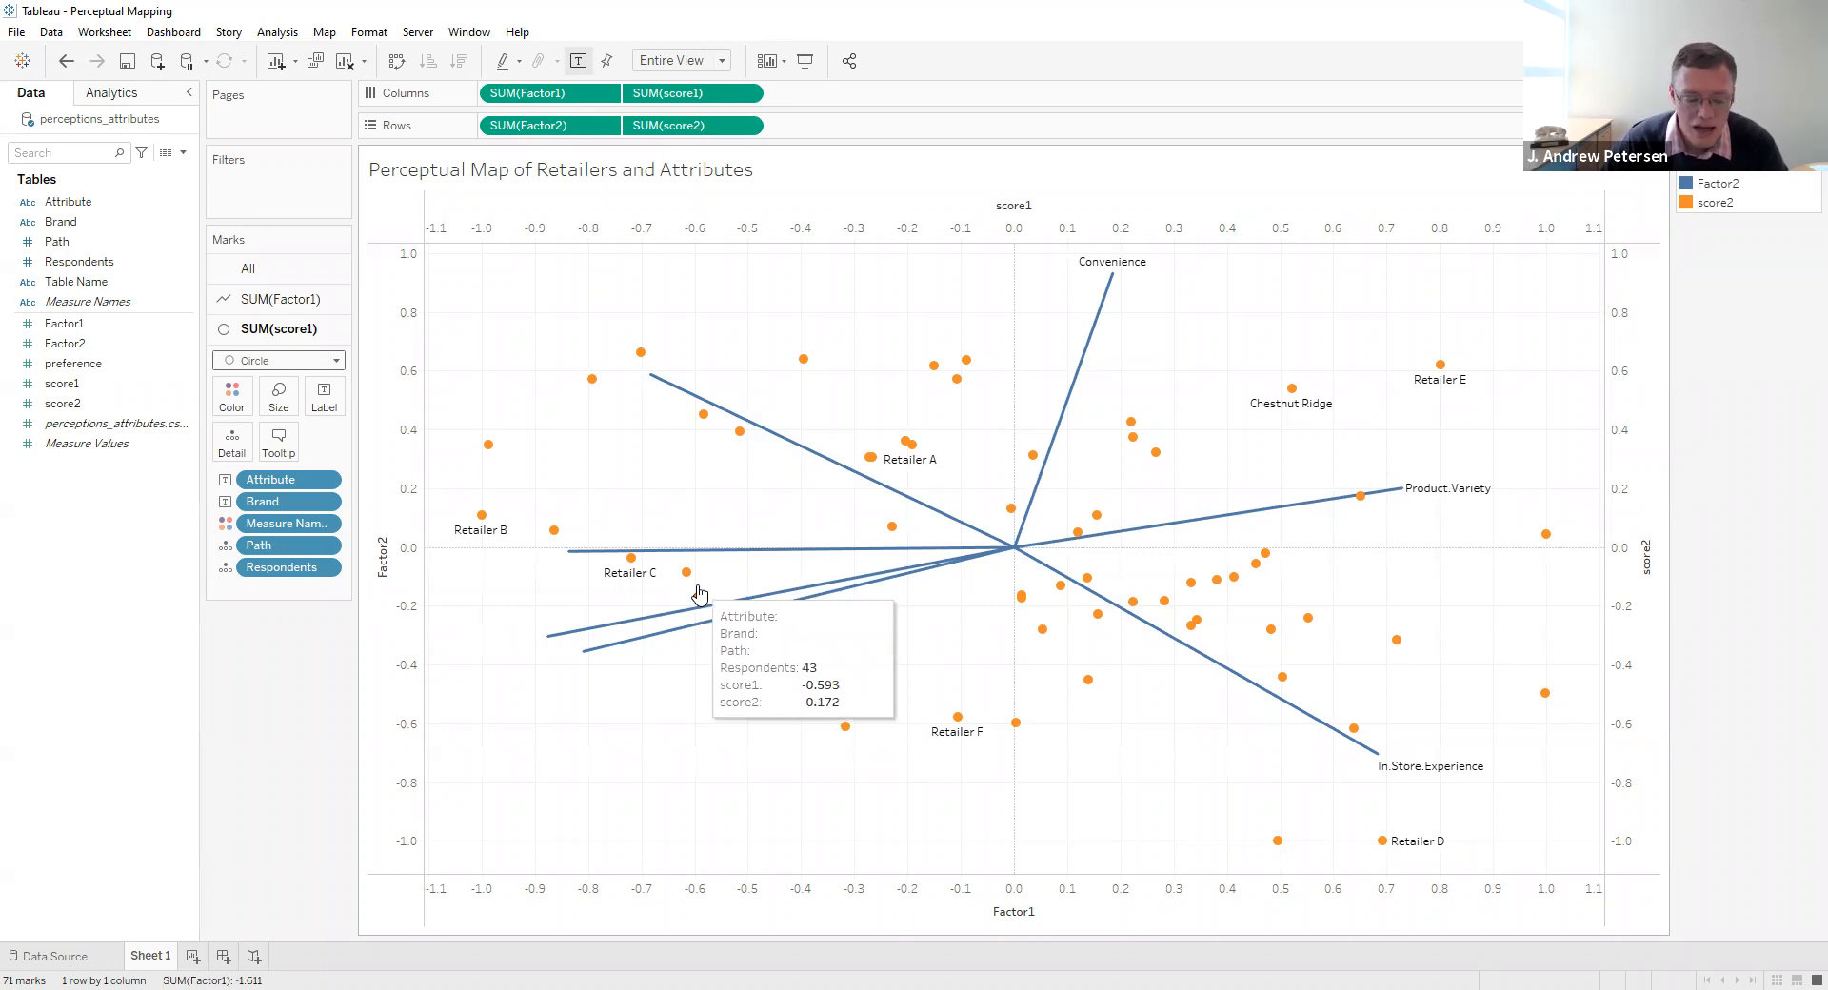
mouse_move(628, 568)
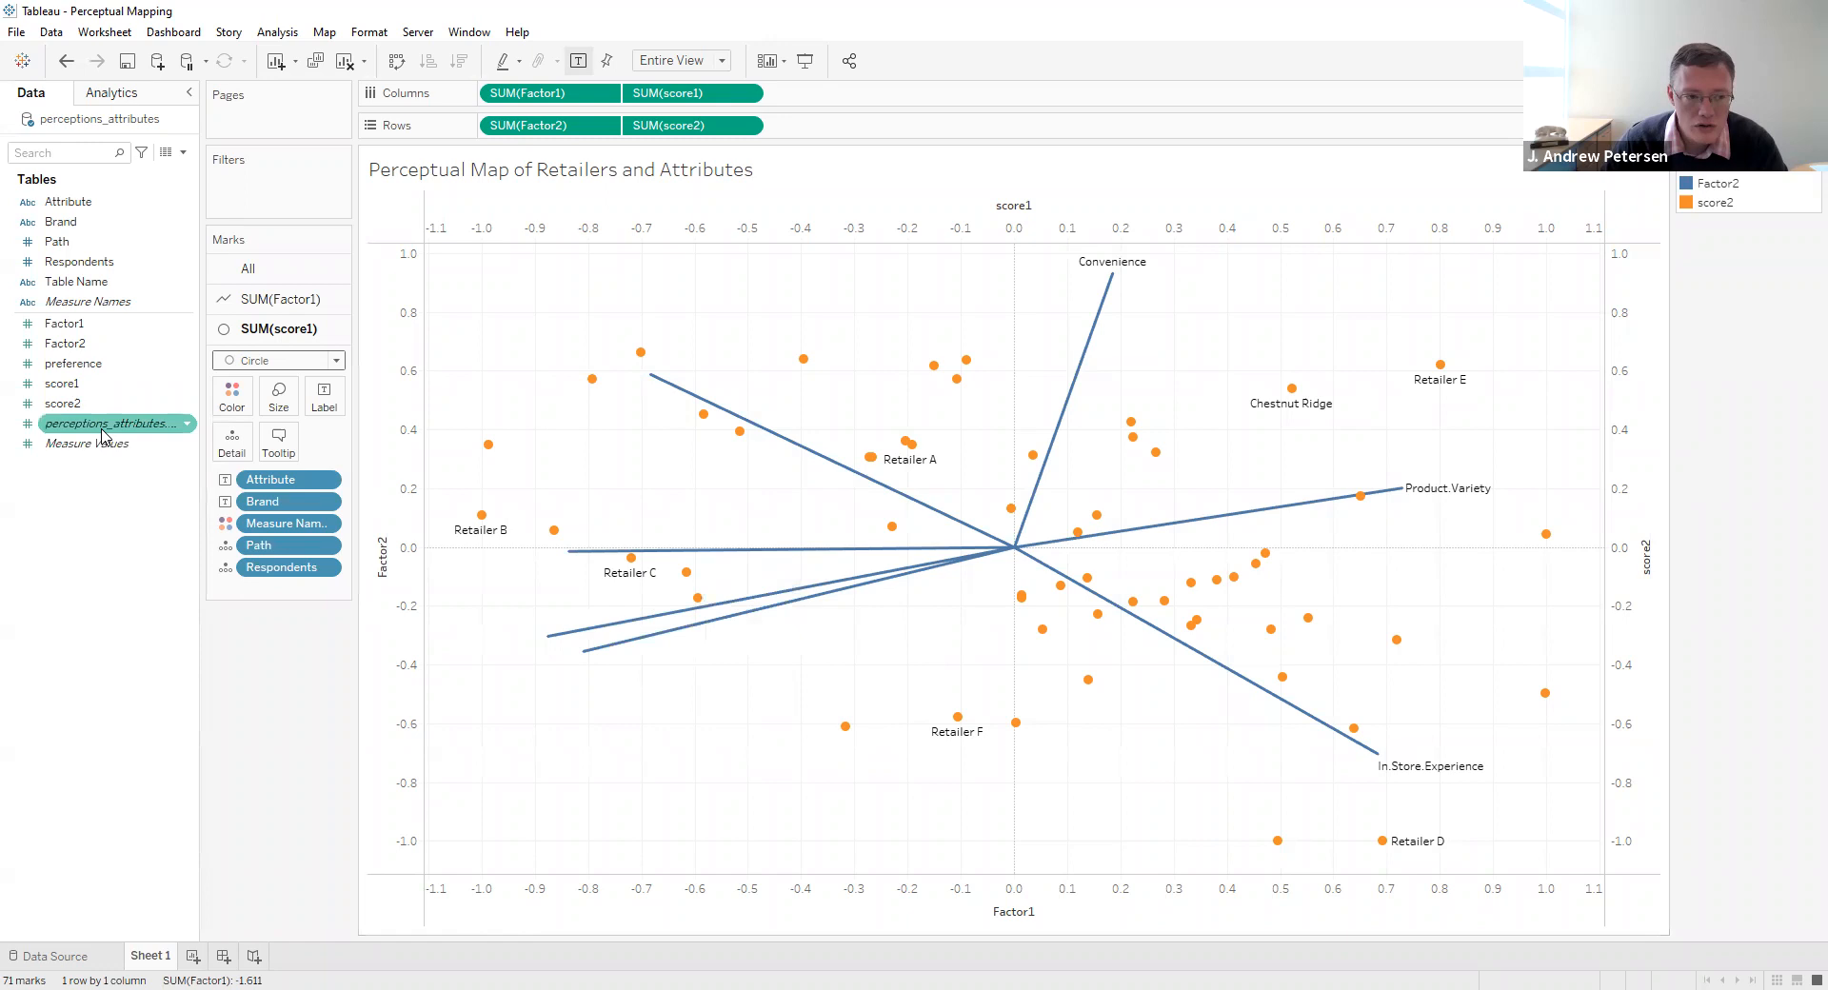
click(95, 367)
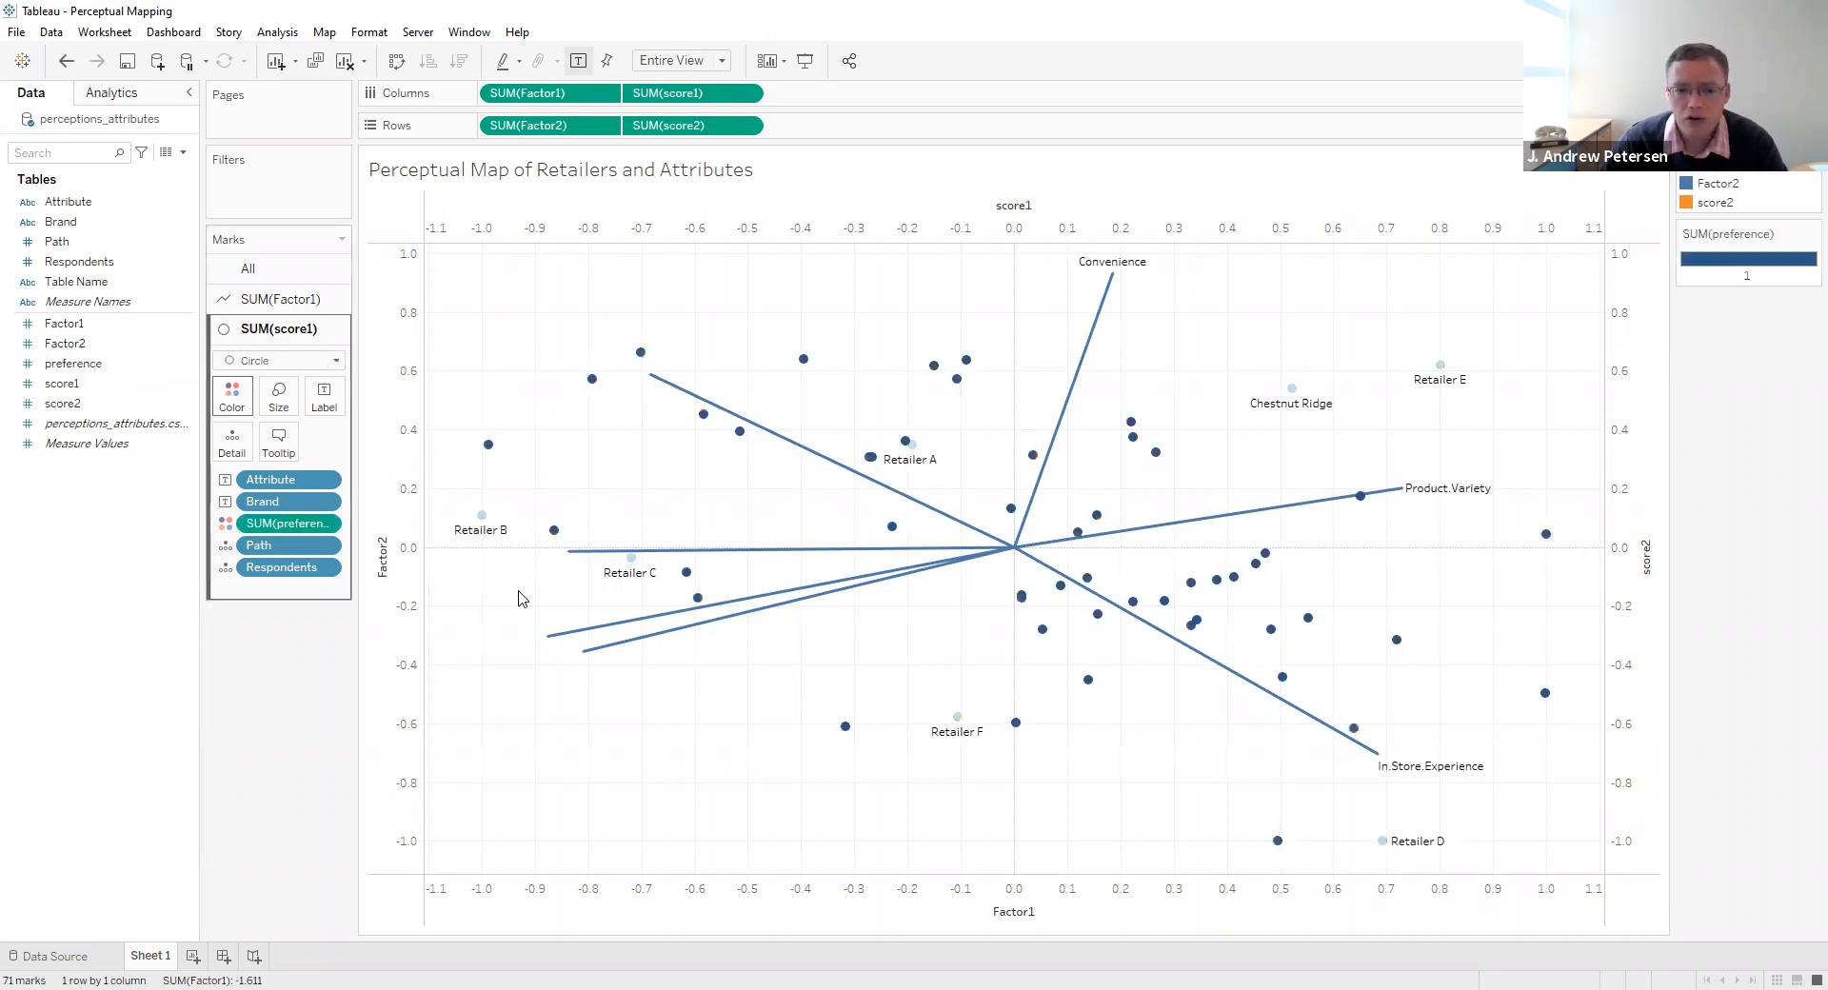
click(737, 595)
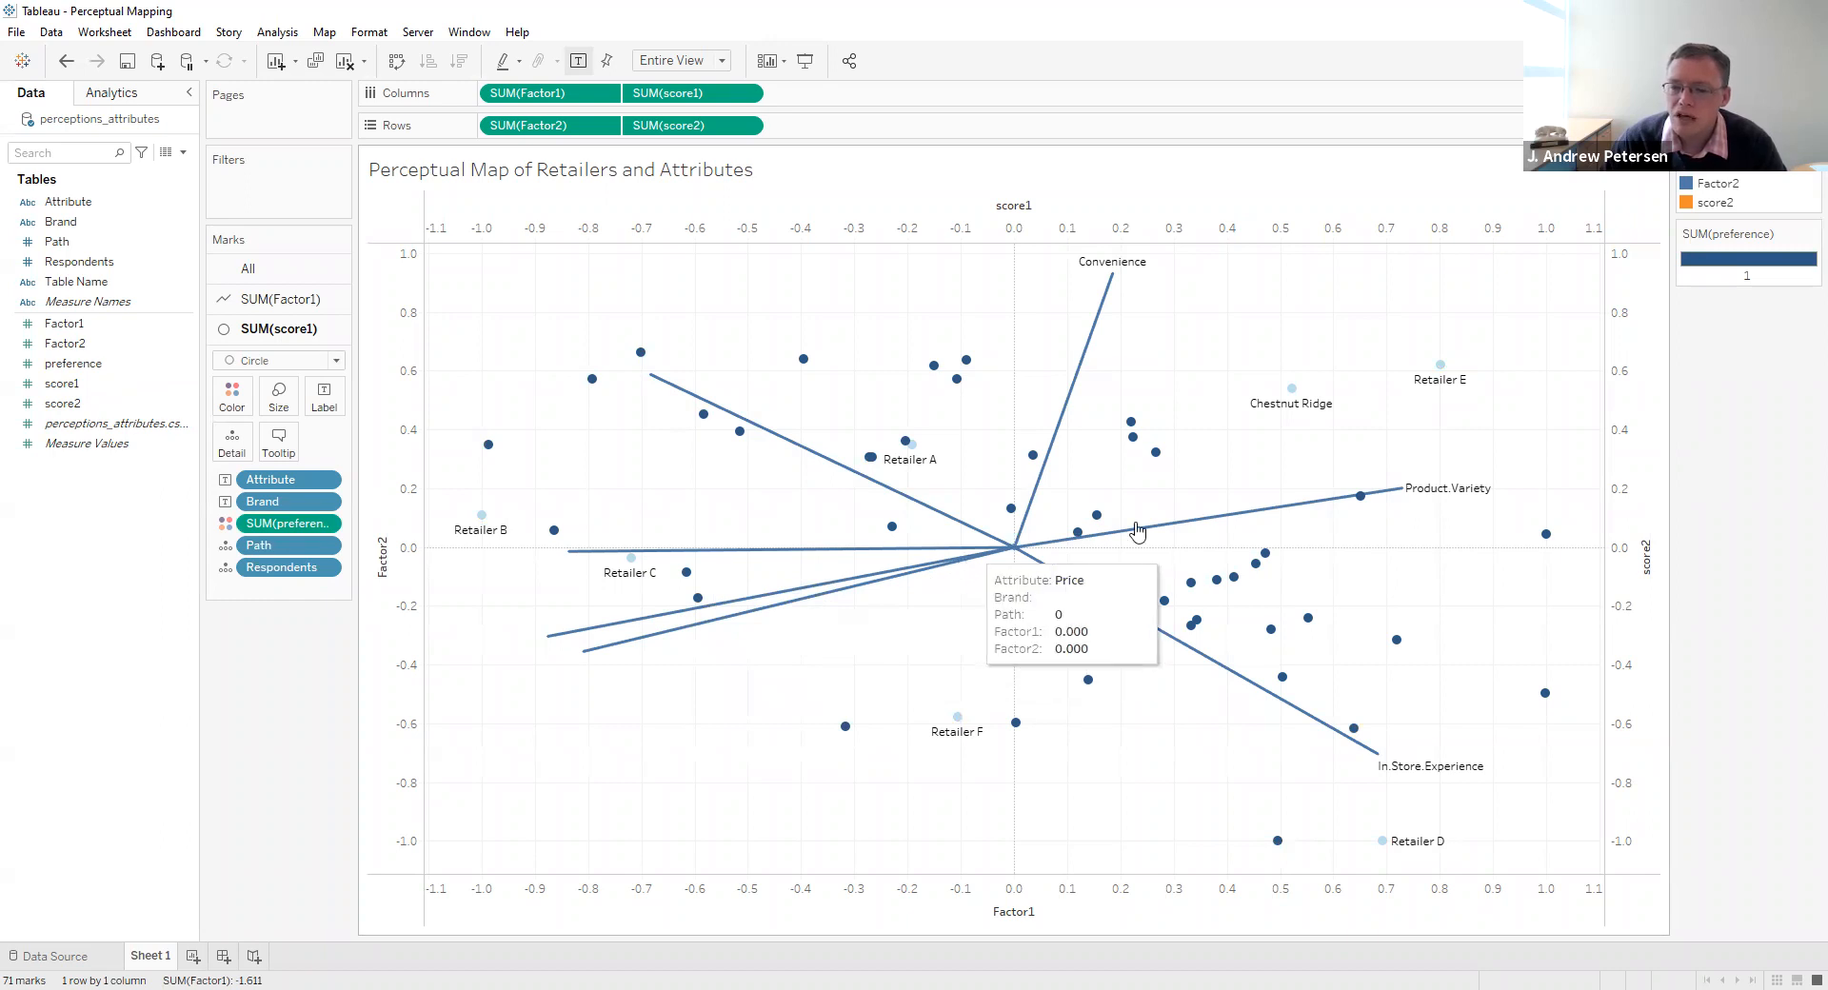
- Give the preference colors the Orange-Blue Diverging palette with its low-end color changed to orange #ffaa00
click(1810, 234)
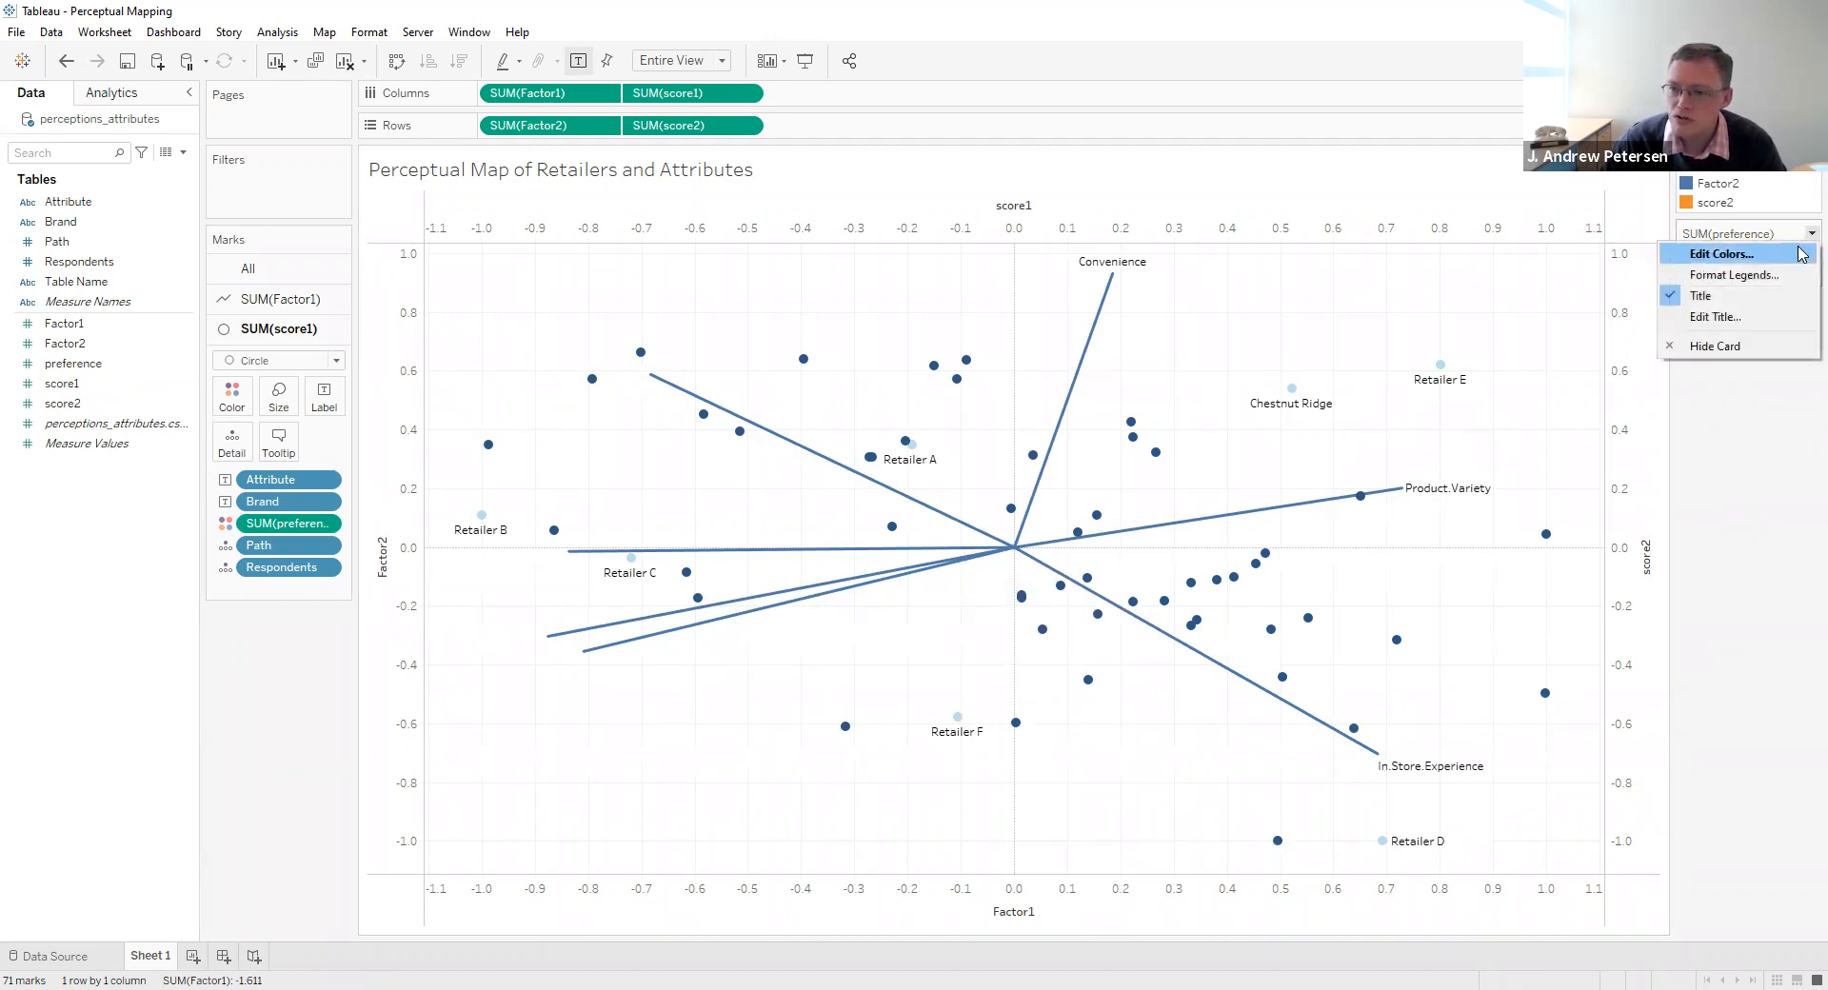
click(1803, 254)
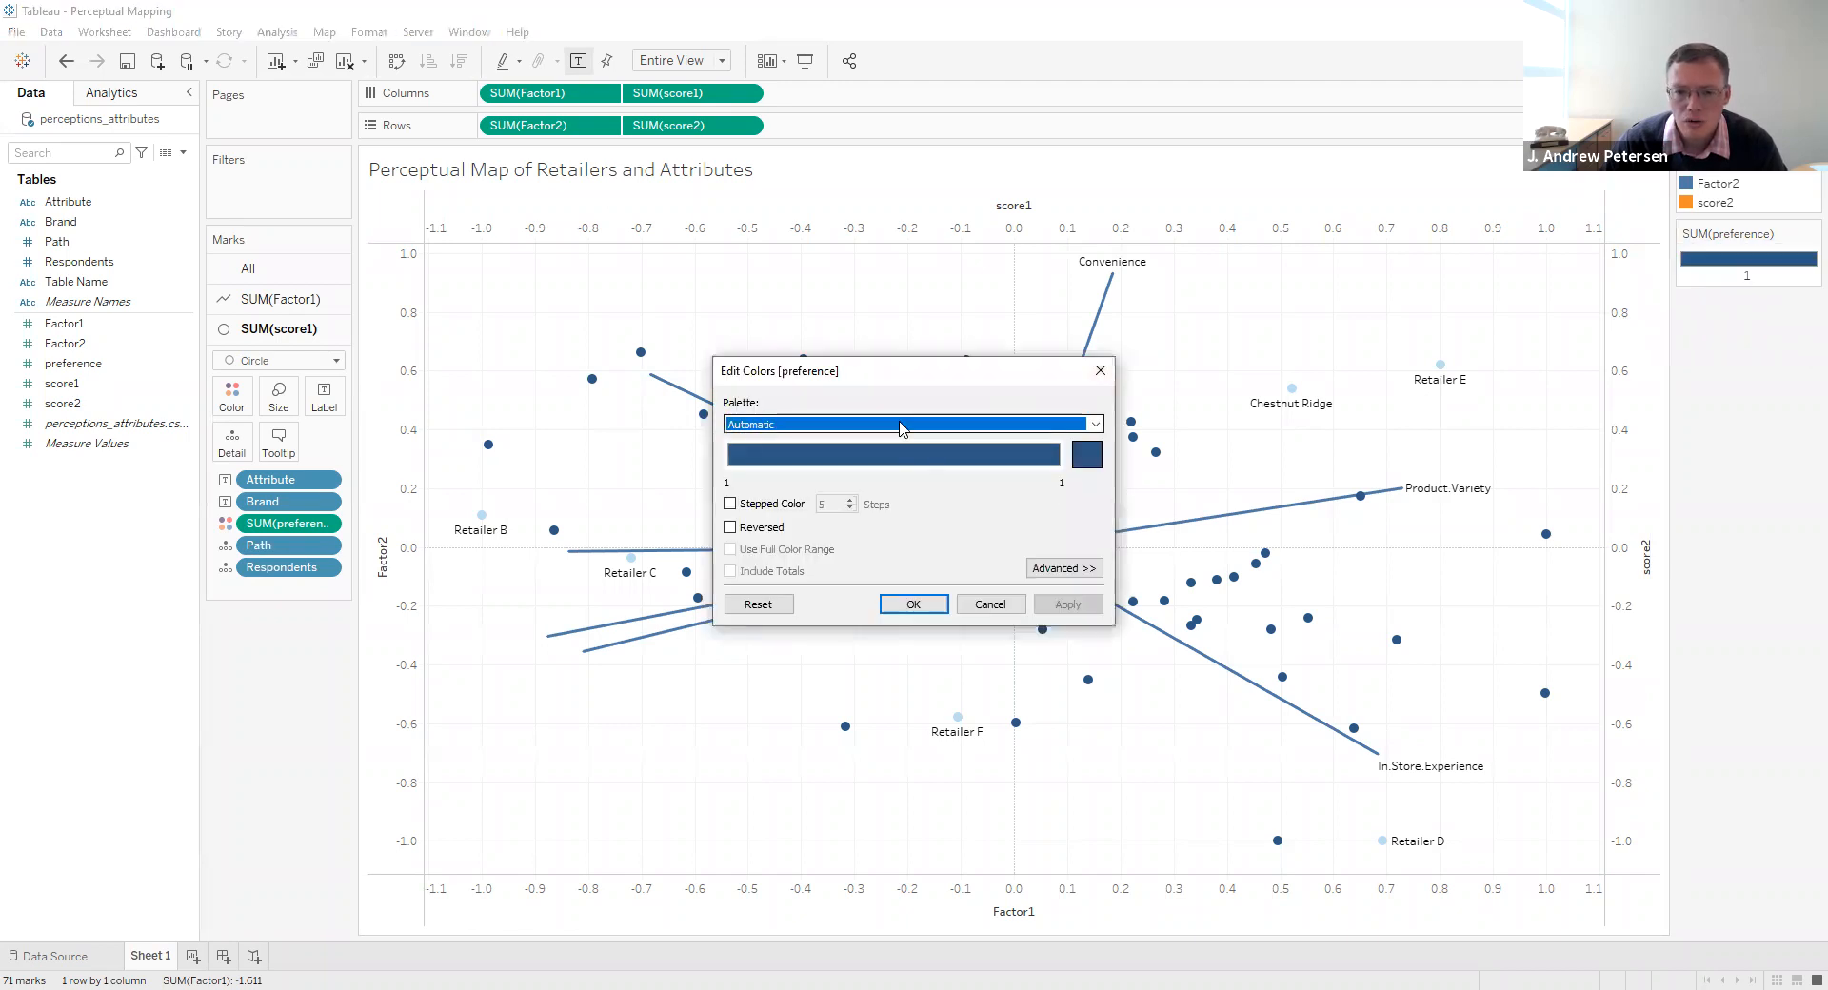
click(901, 428)
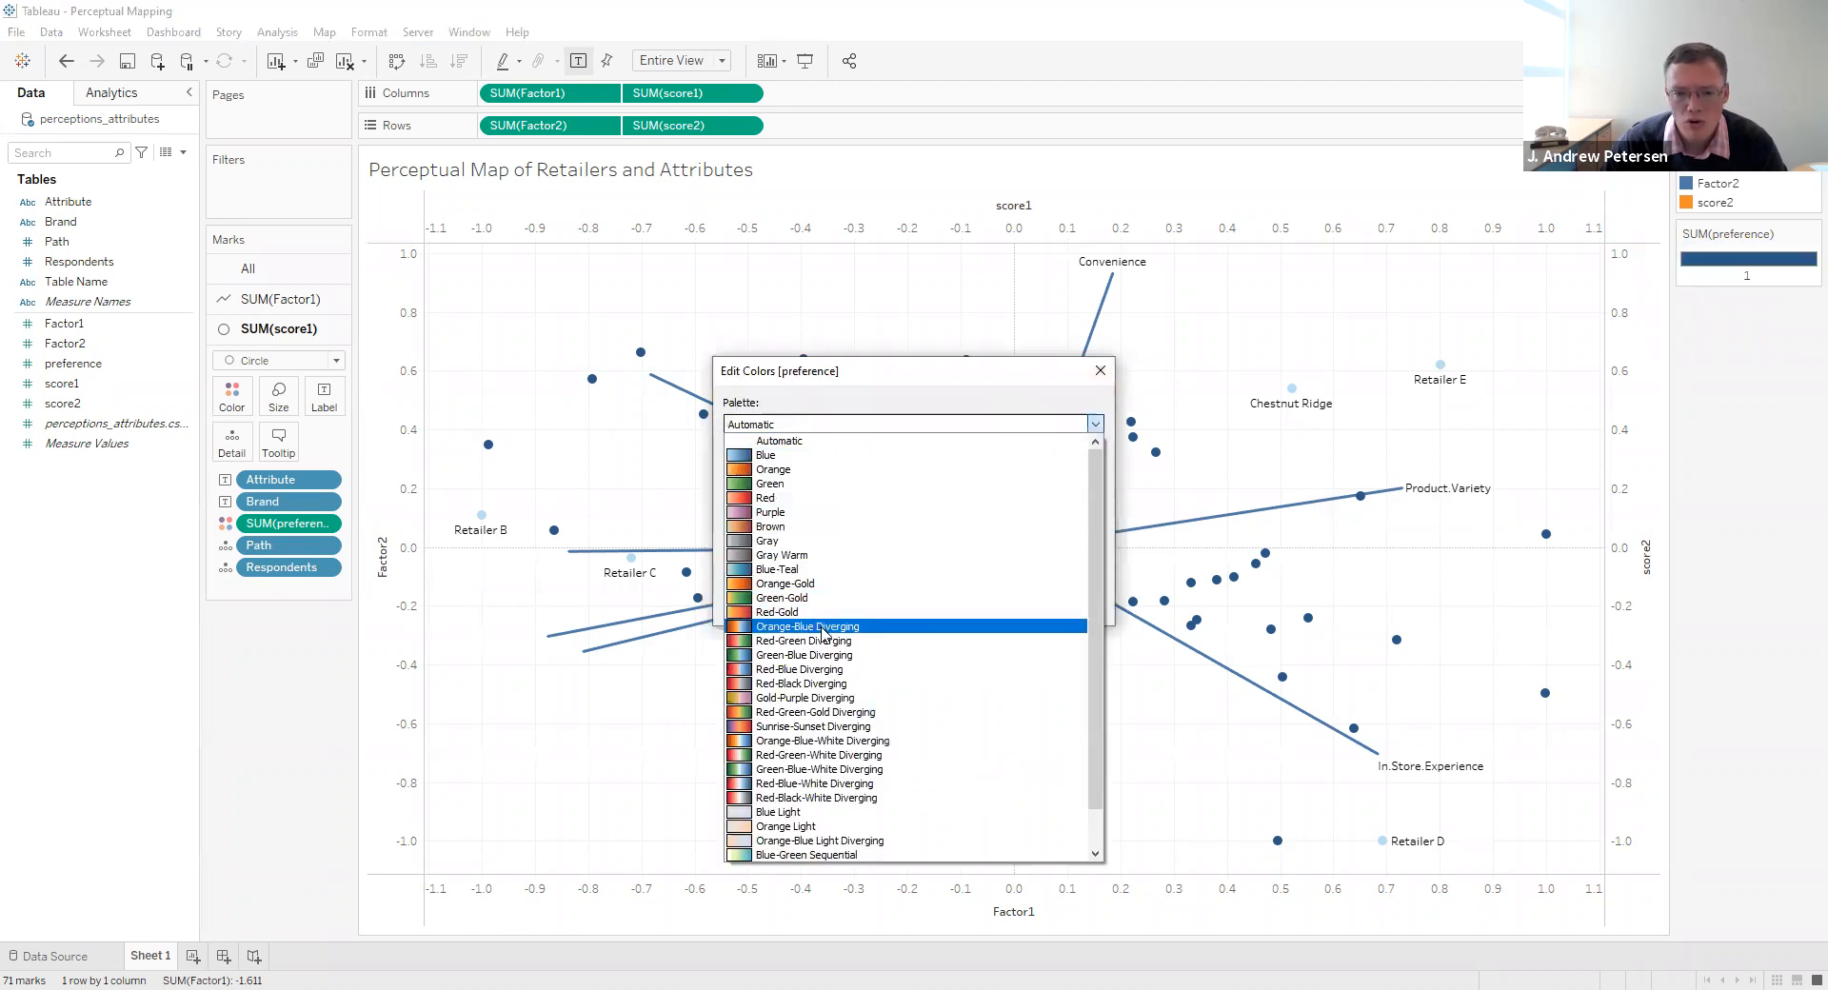
click(822, 628)
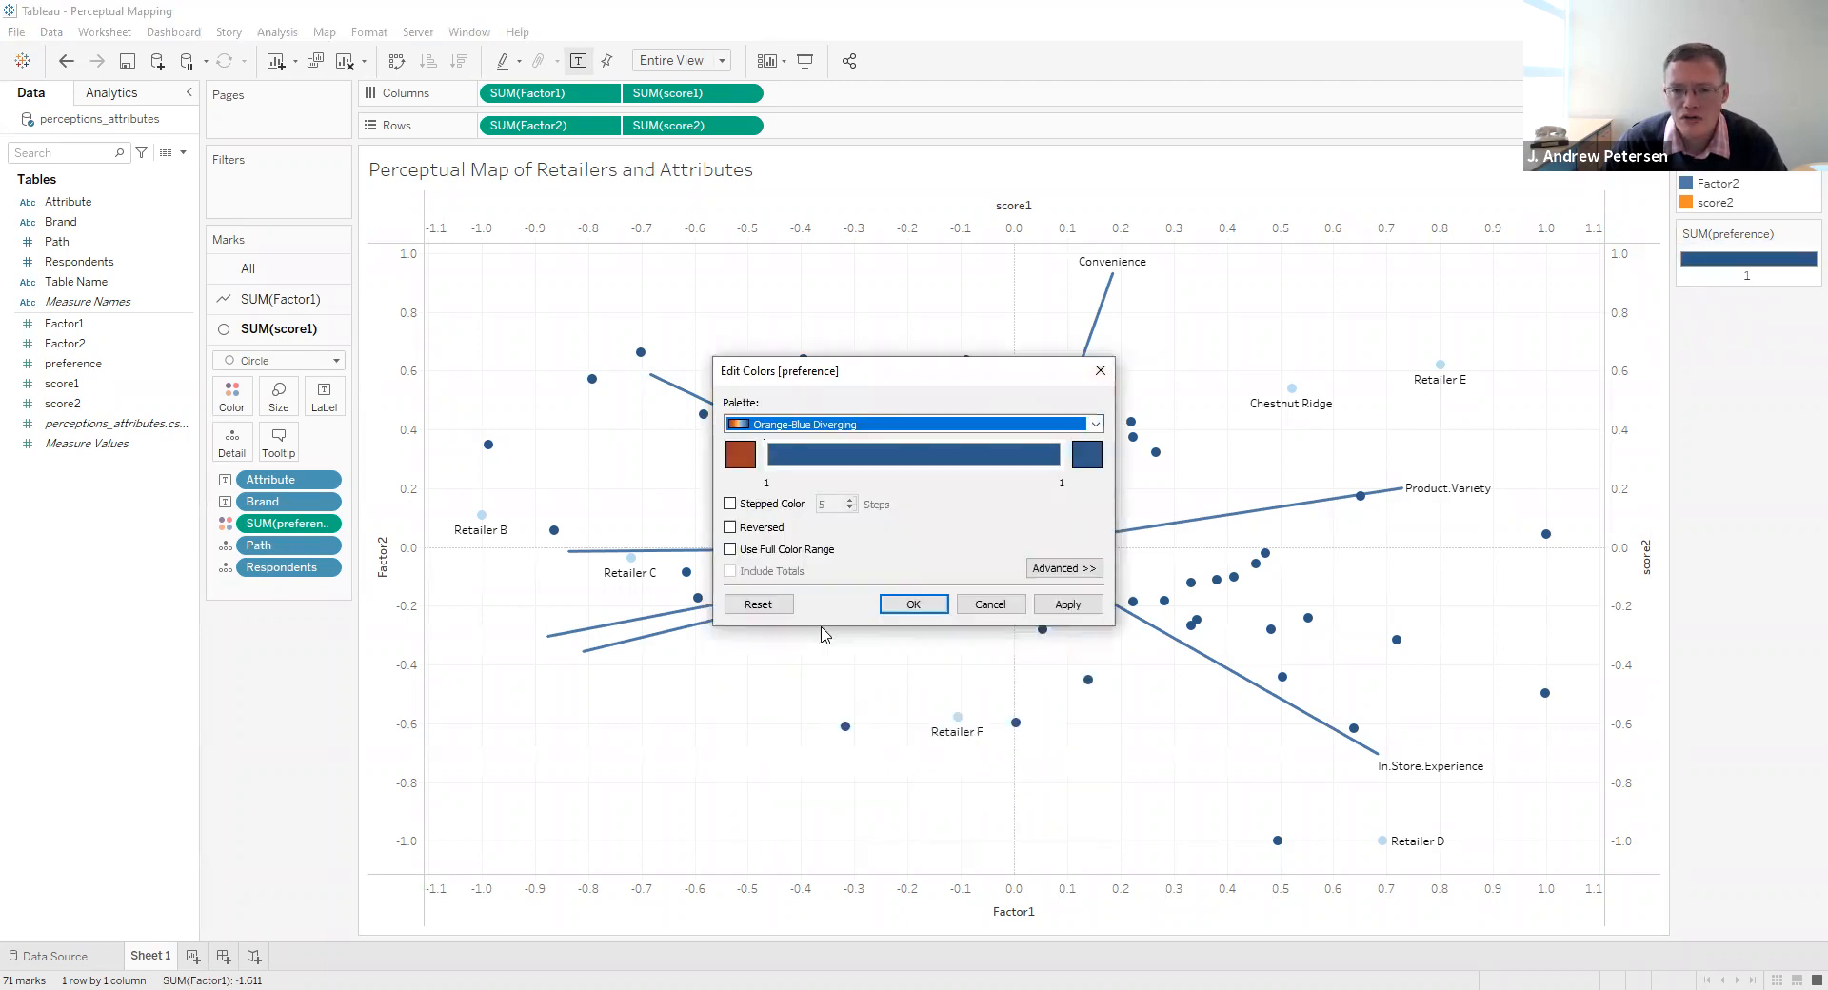
click(744, 455)
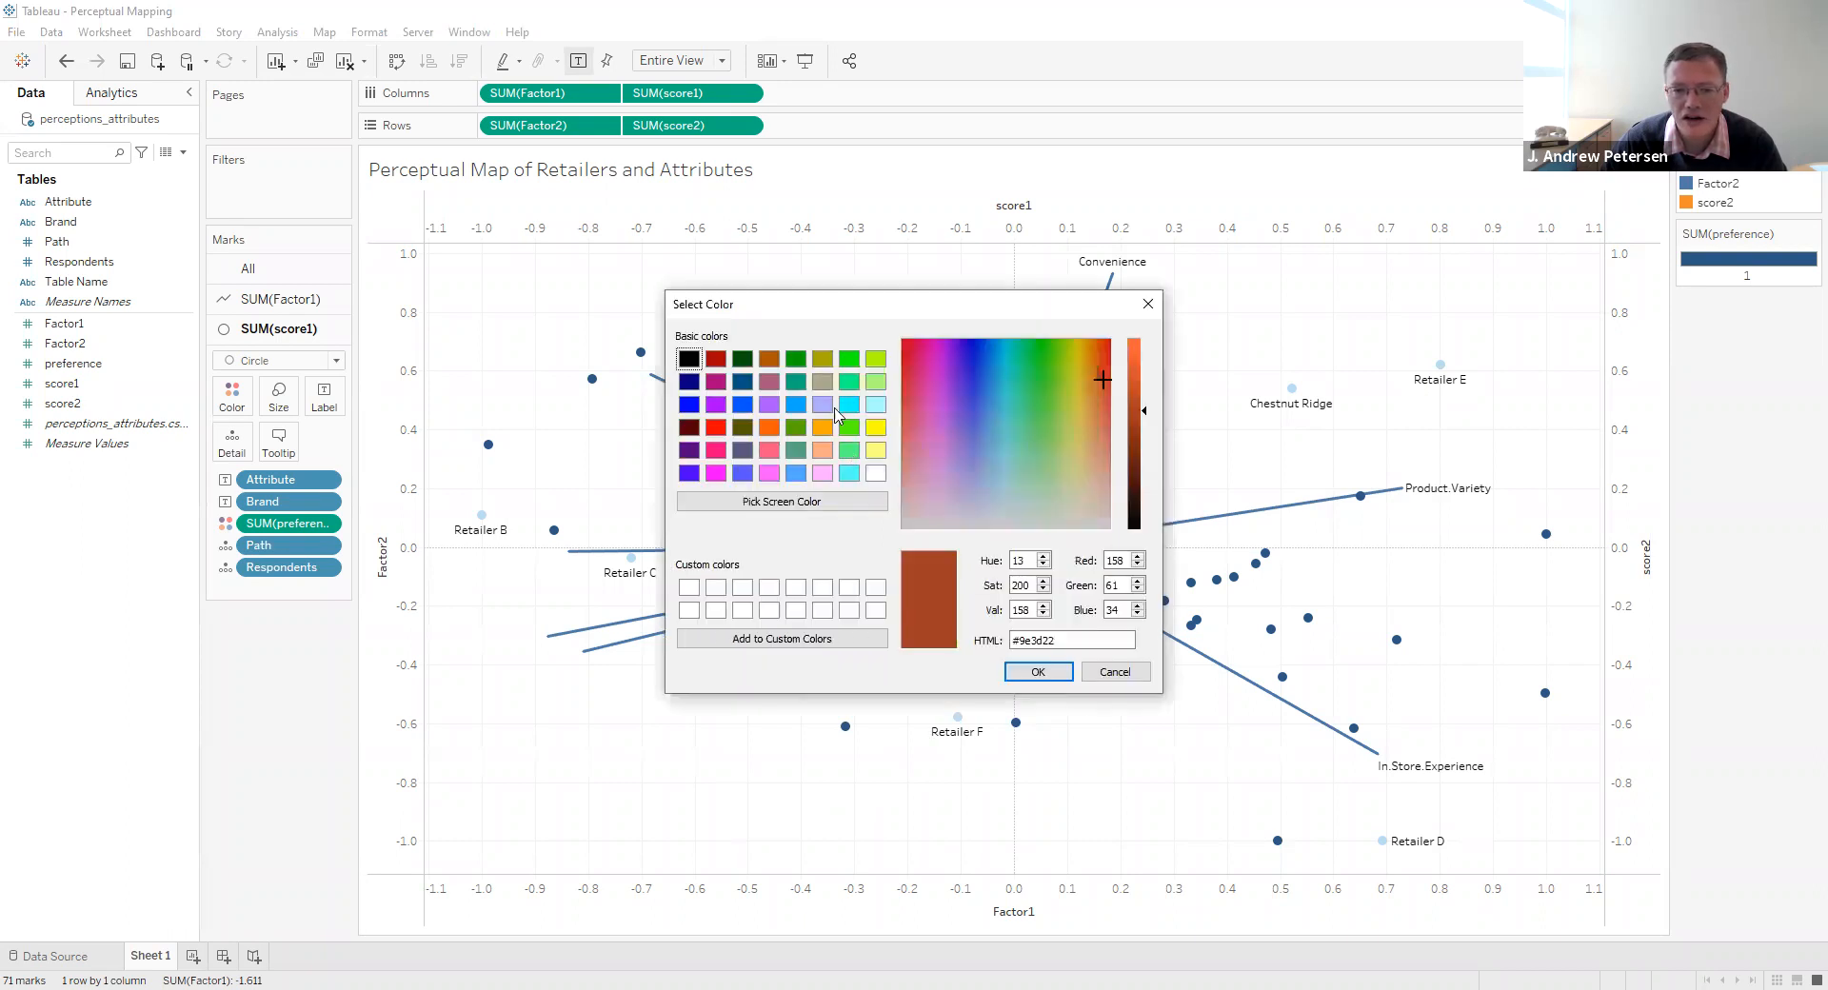
click(823, 430)
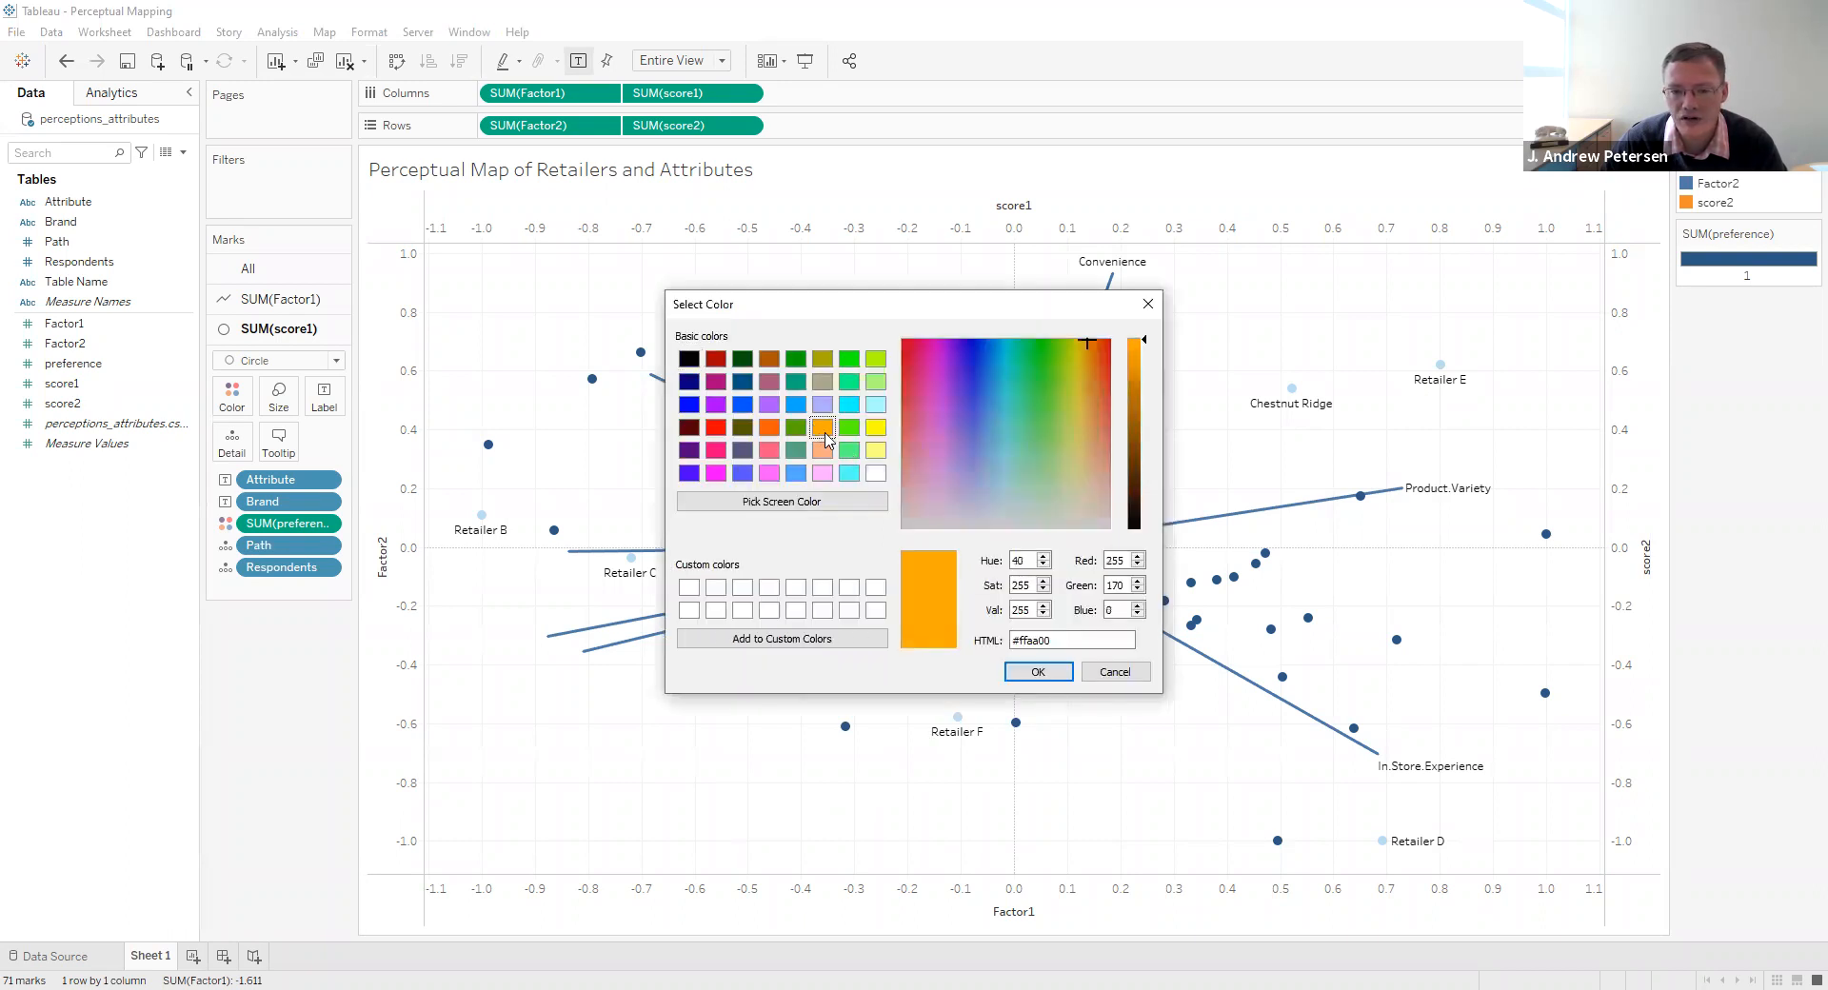
click(1039, 672)
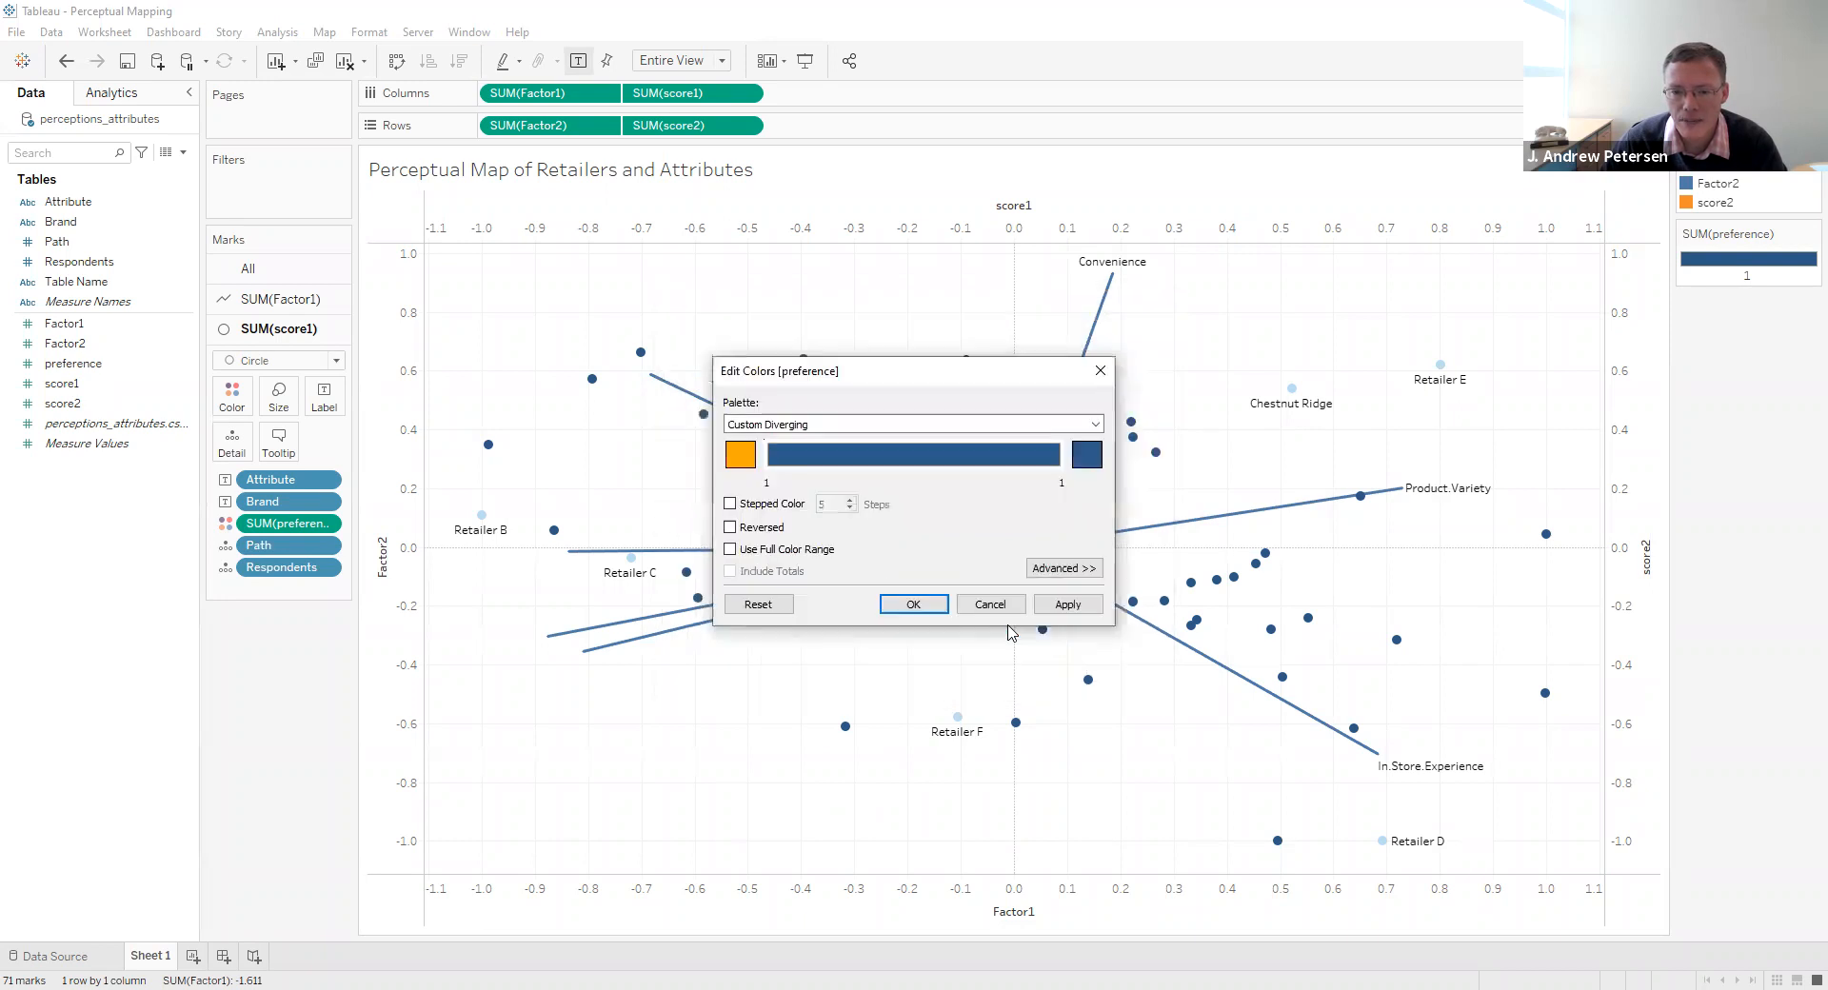
click(902, 600)
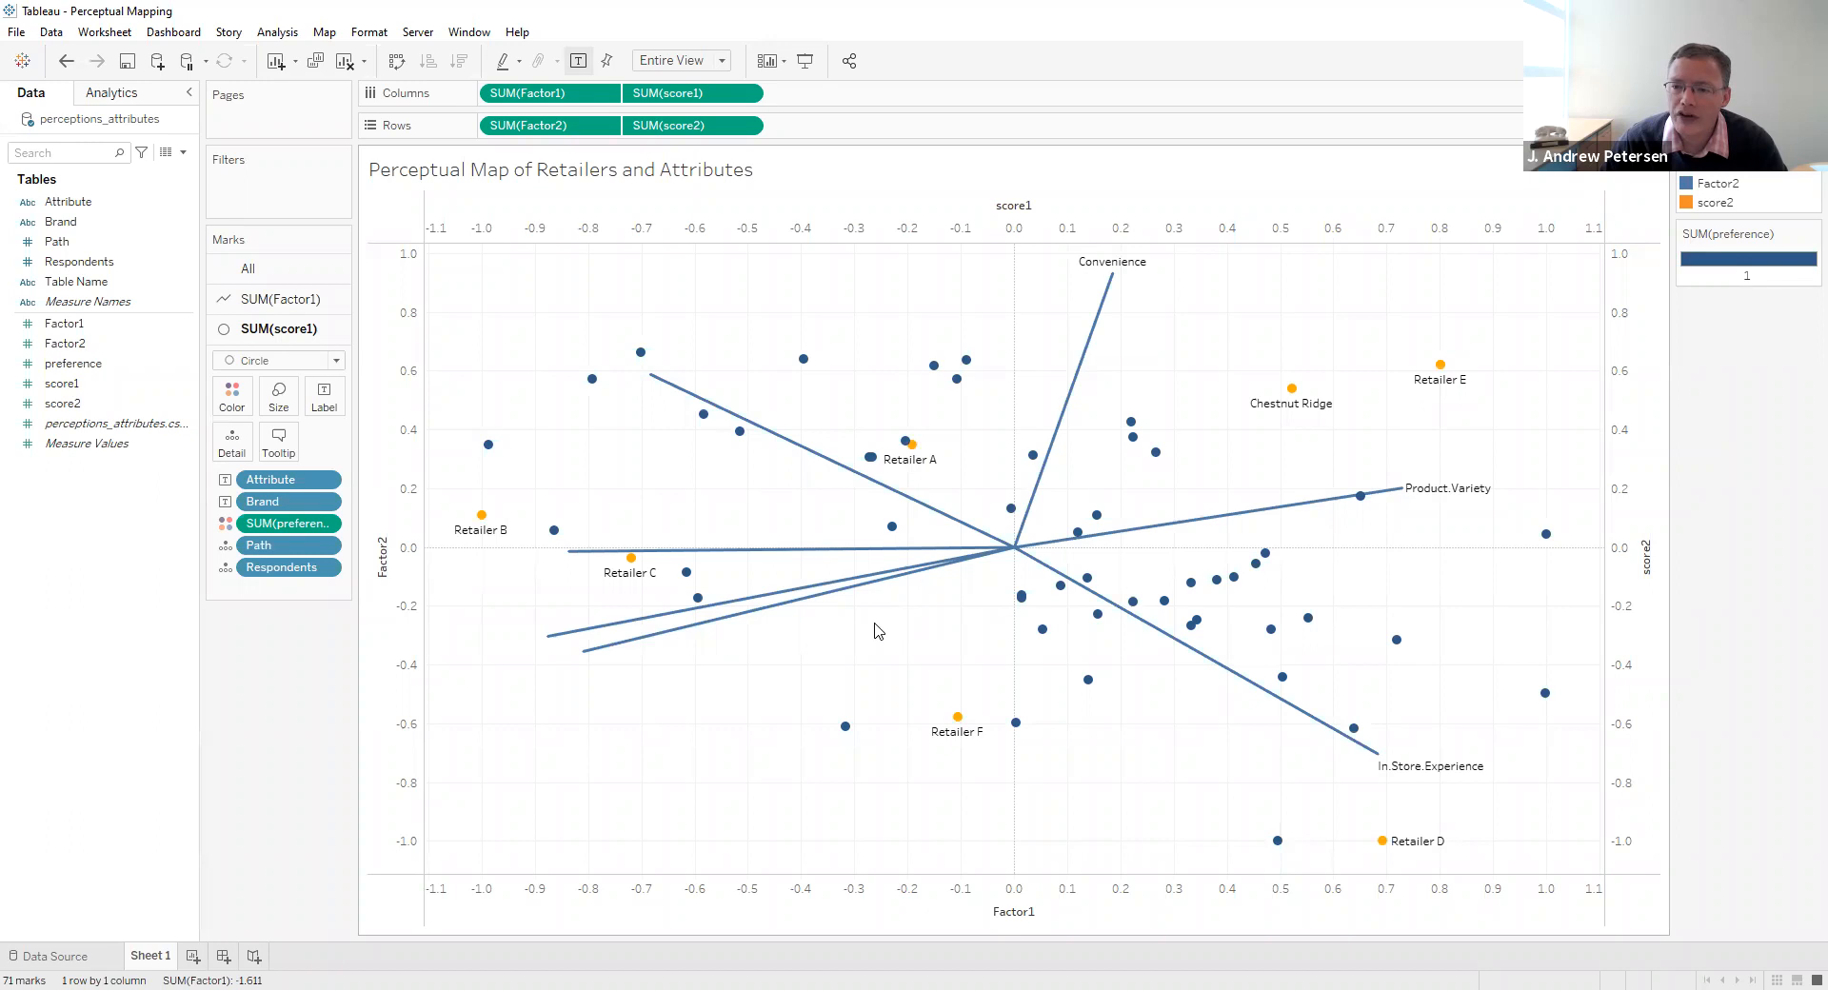
- Examine the respondent points relative to the retailers and attribute lines, and select the outer end of the Location line
mouse_move(958, 727)
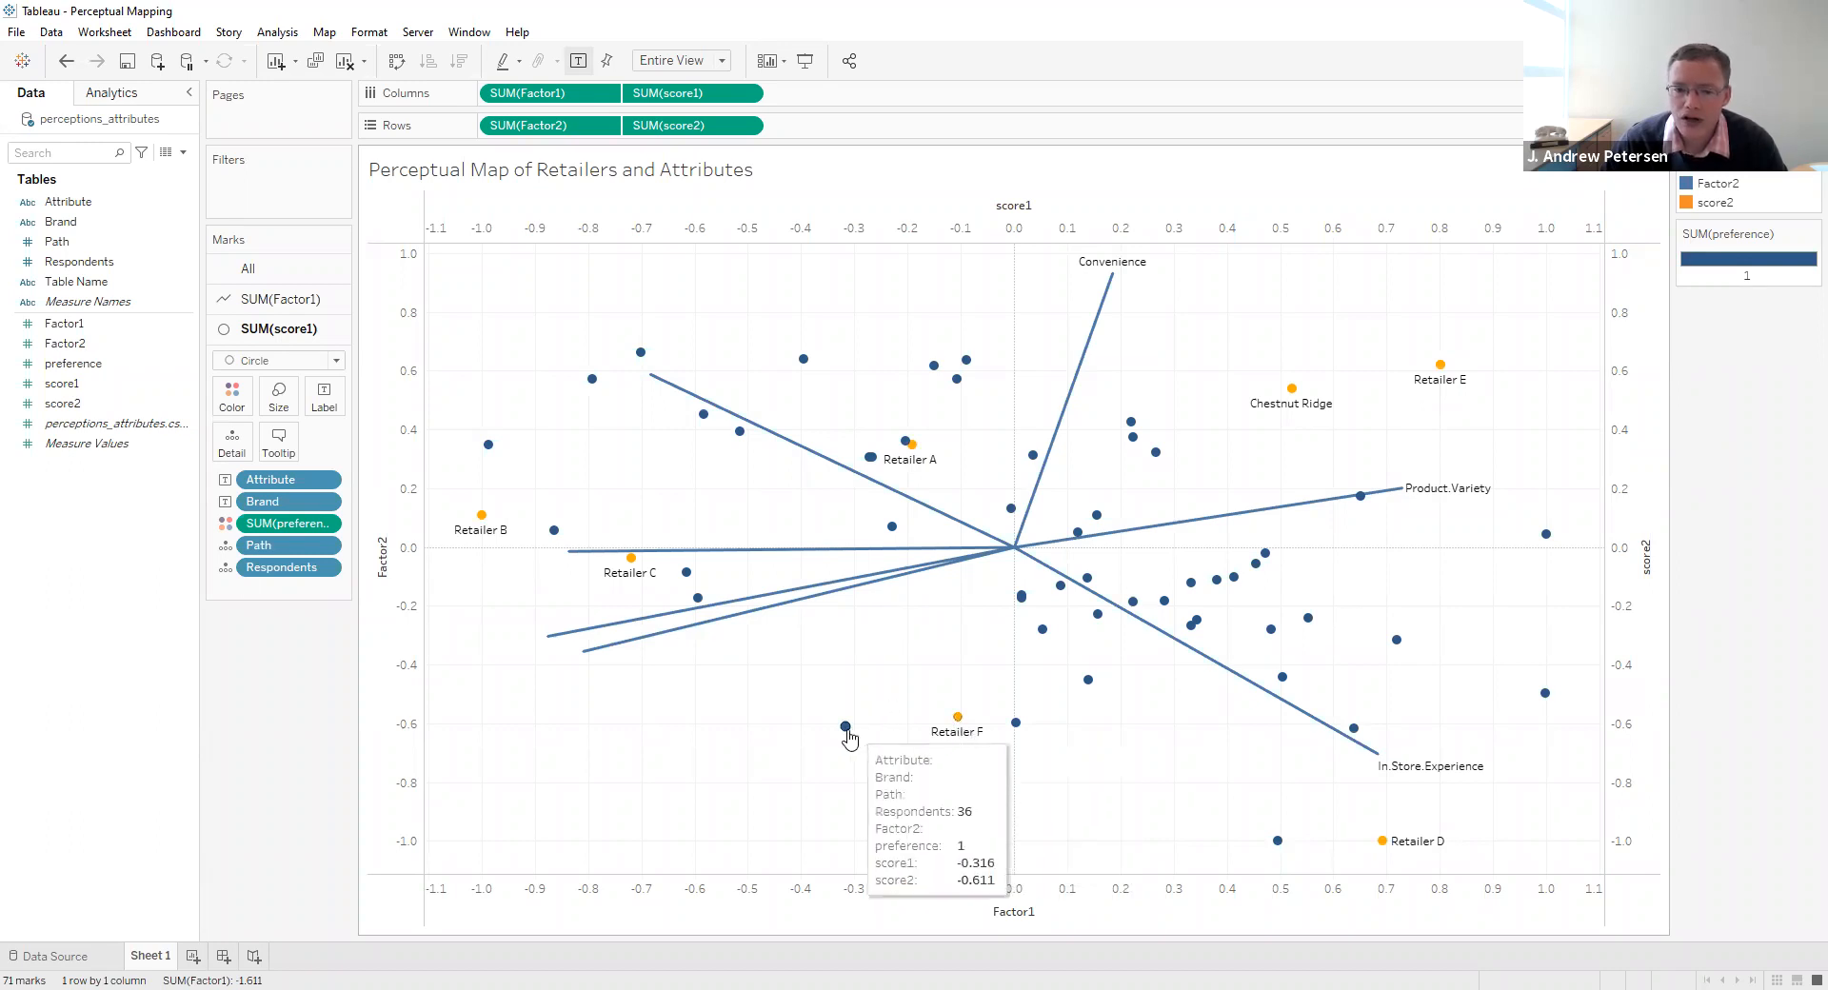
mouse_move(845, 731)
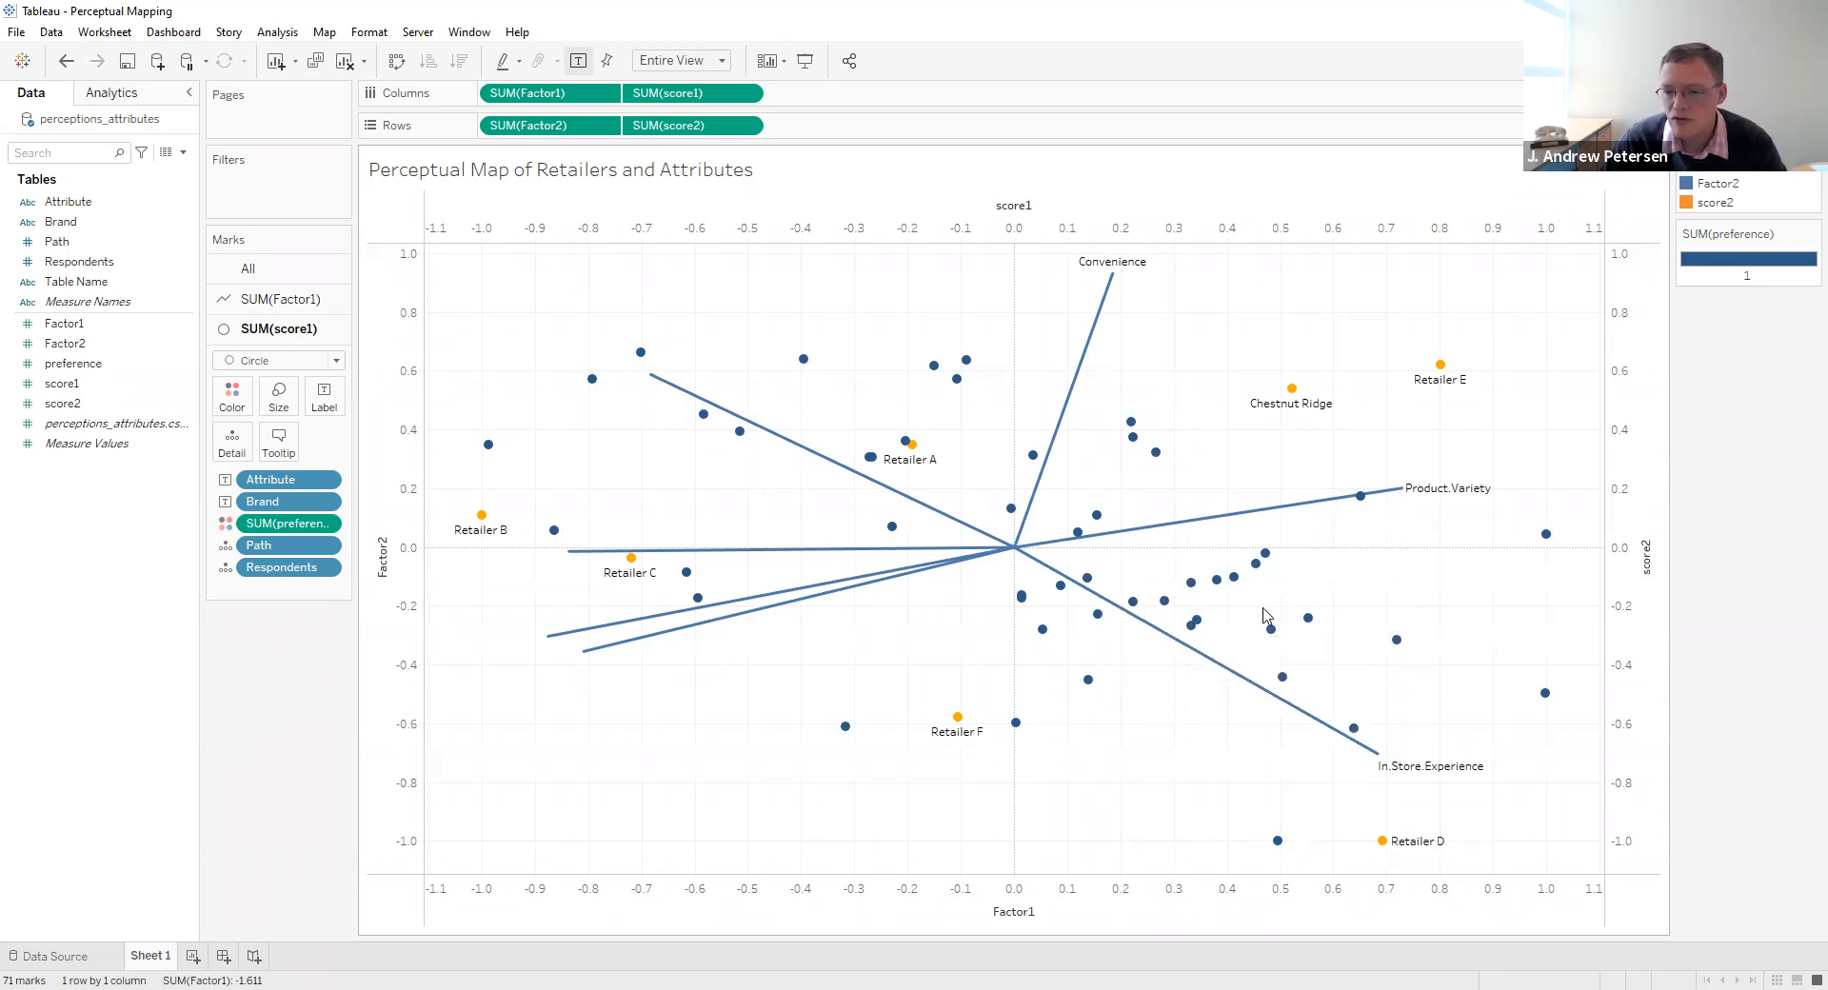
mouse_move(1342, 747)
mouse_move(1270, 515)
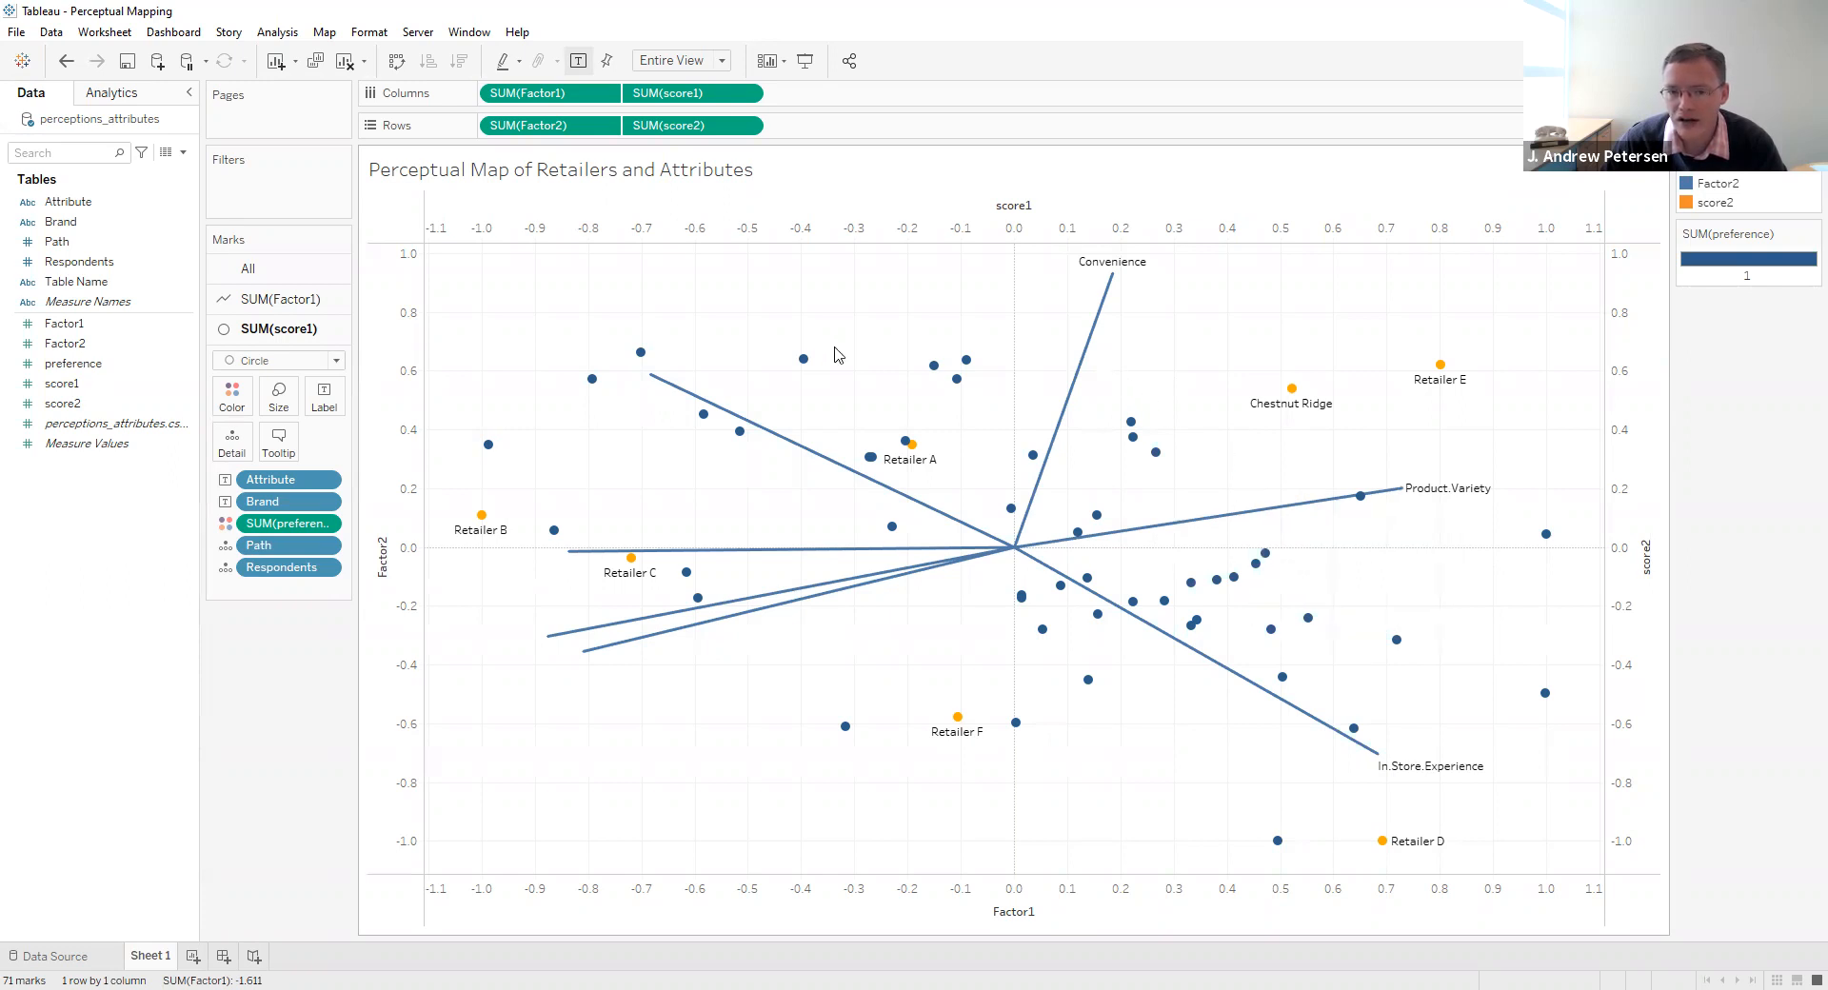
mouse_move(749, 419)
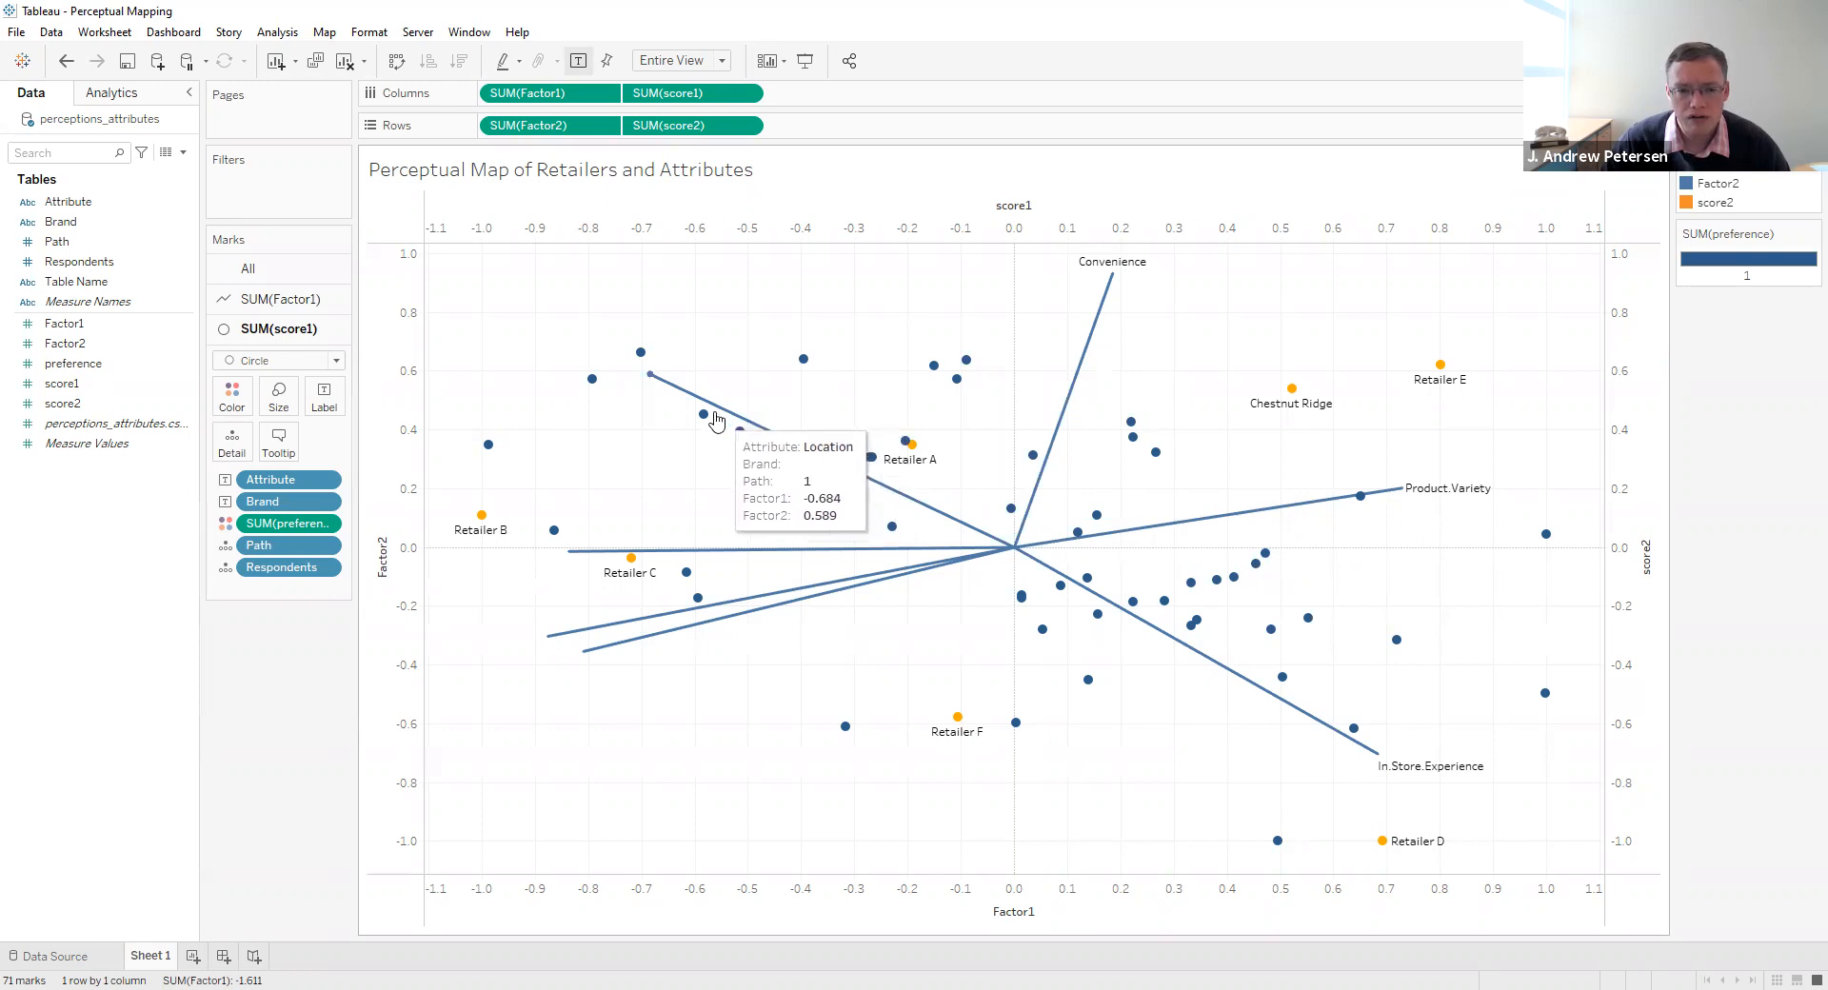
click(676, 397)
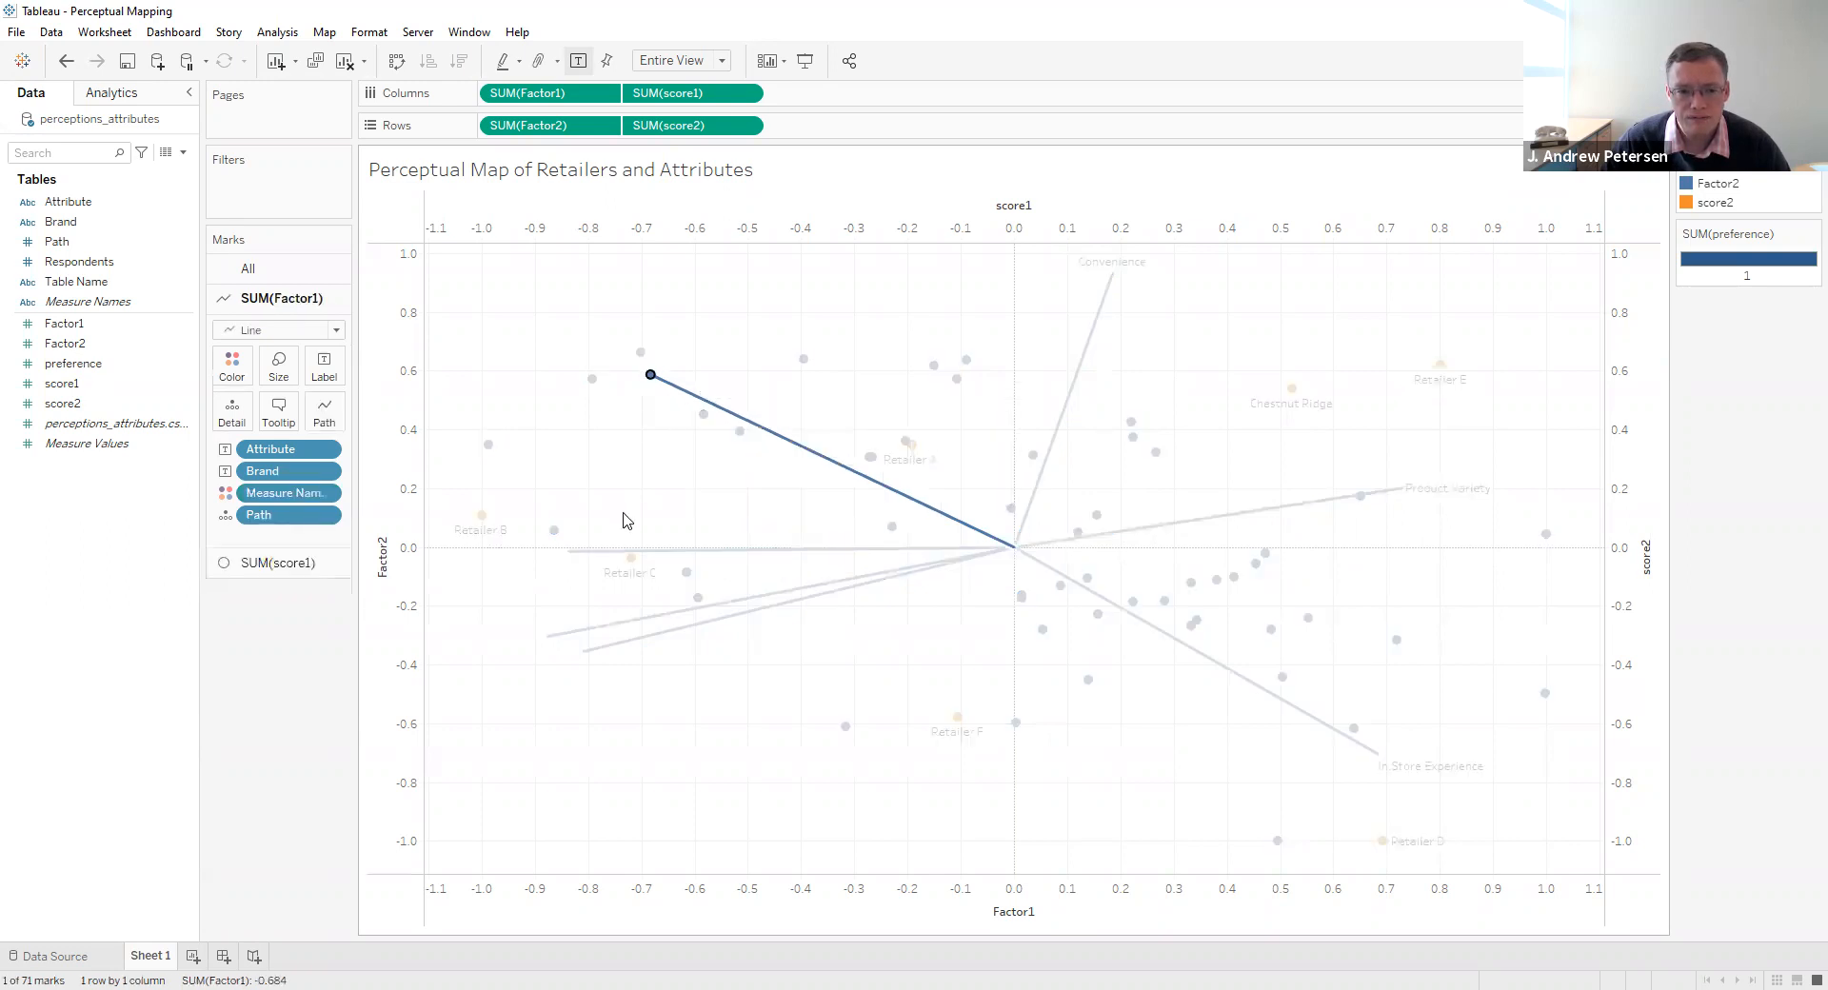
- Add the outer ends of the Price, Customer.Service and Product.Quality lines to the selection and always show the selected marks' labels
ctrl+click(591, 552)
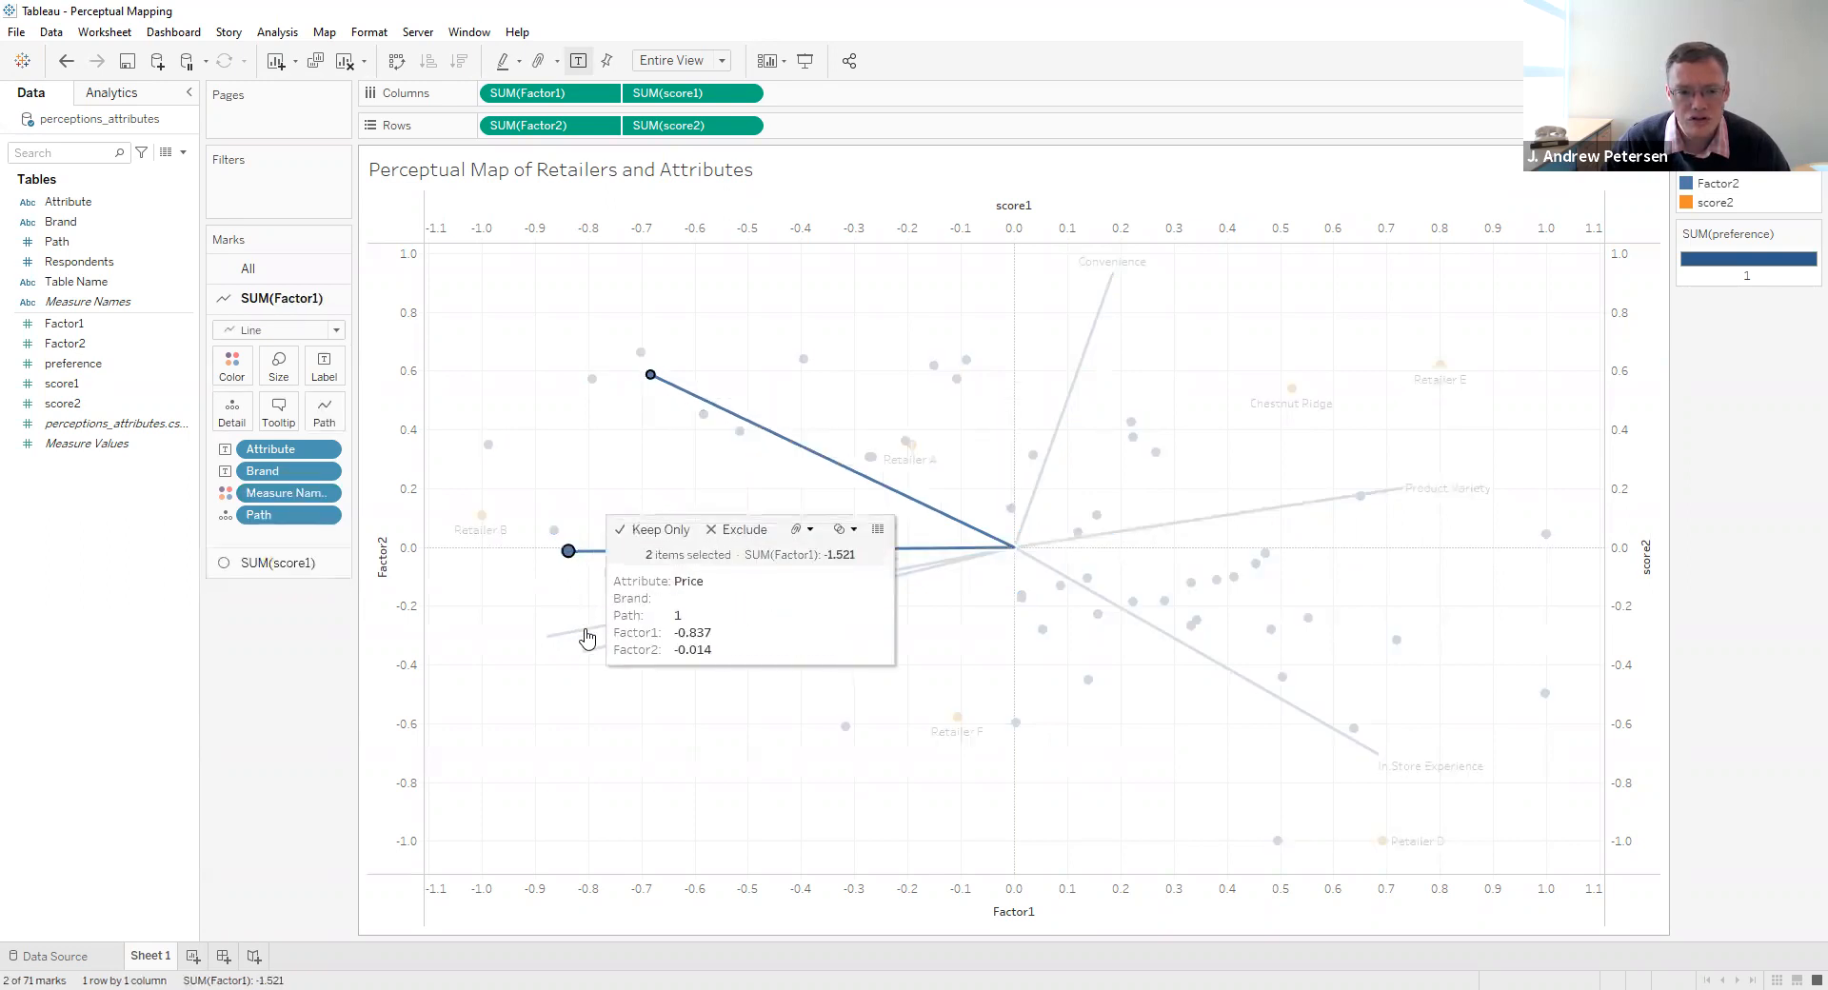
ctrl+click(588, 646)
ctrl+click(585, 651)
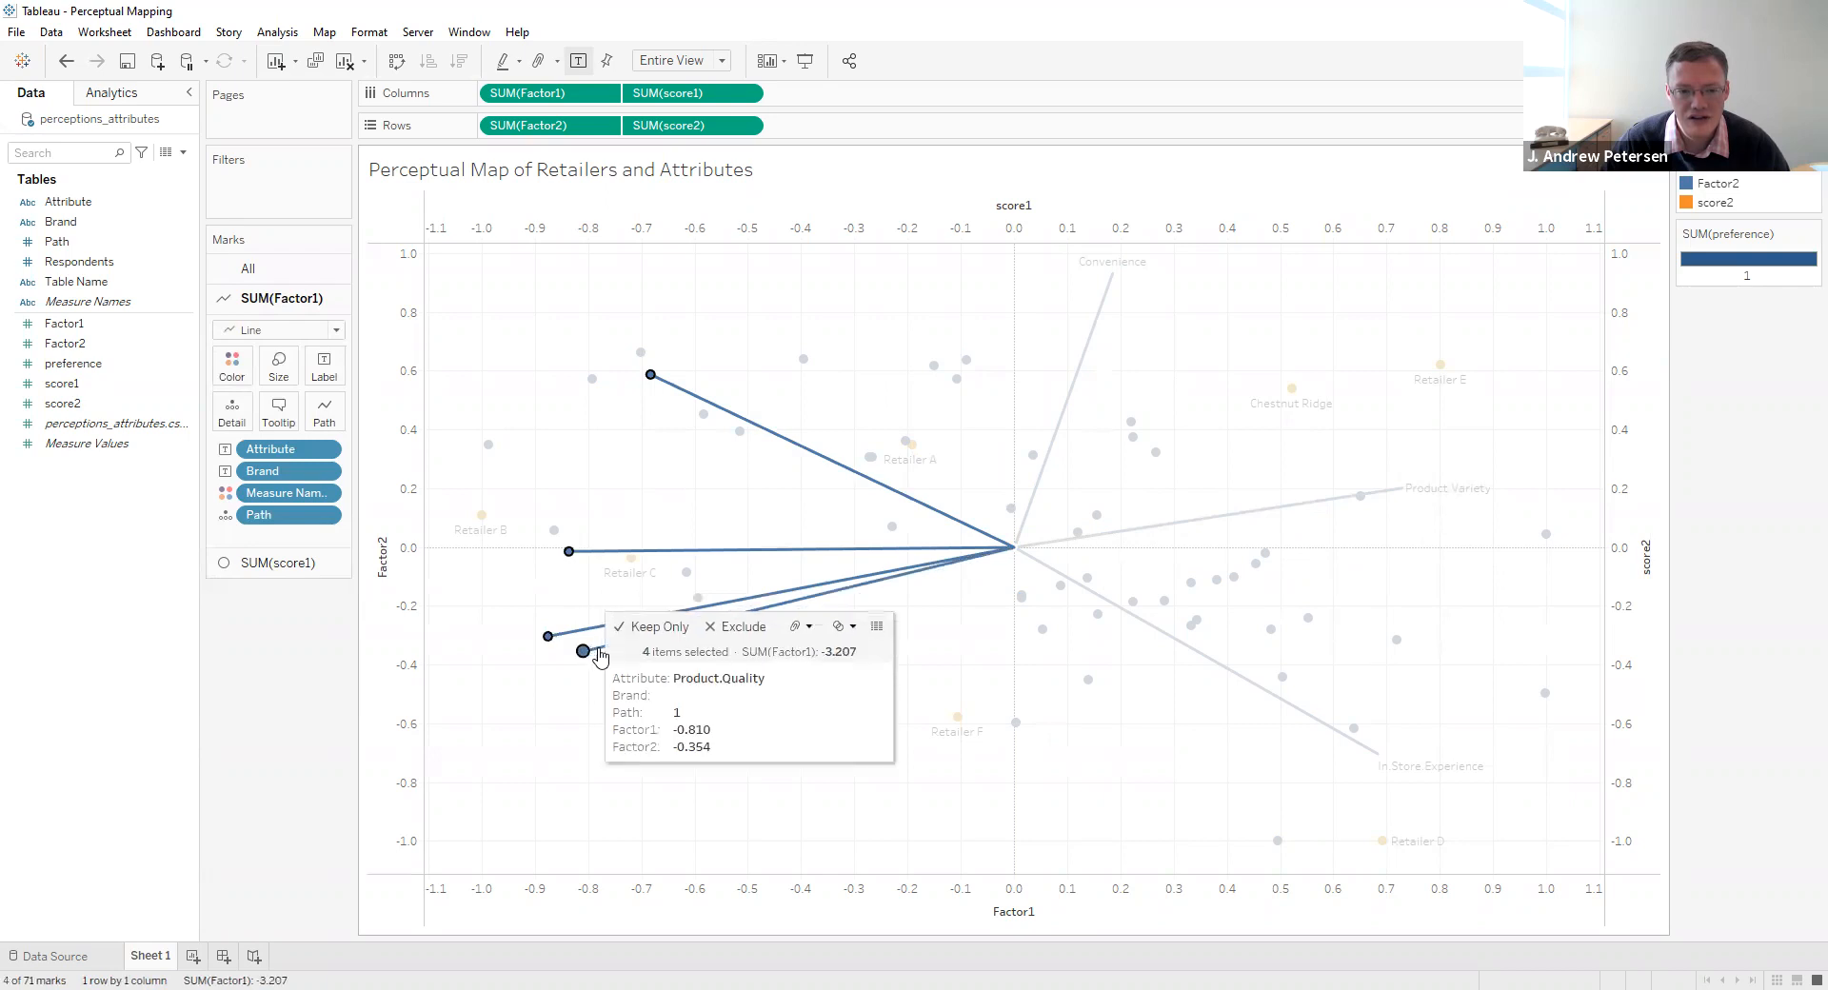
right_click(598, 654)
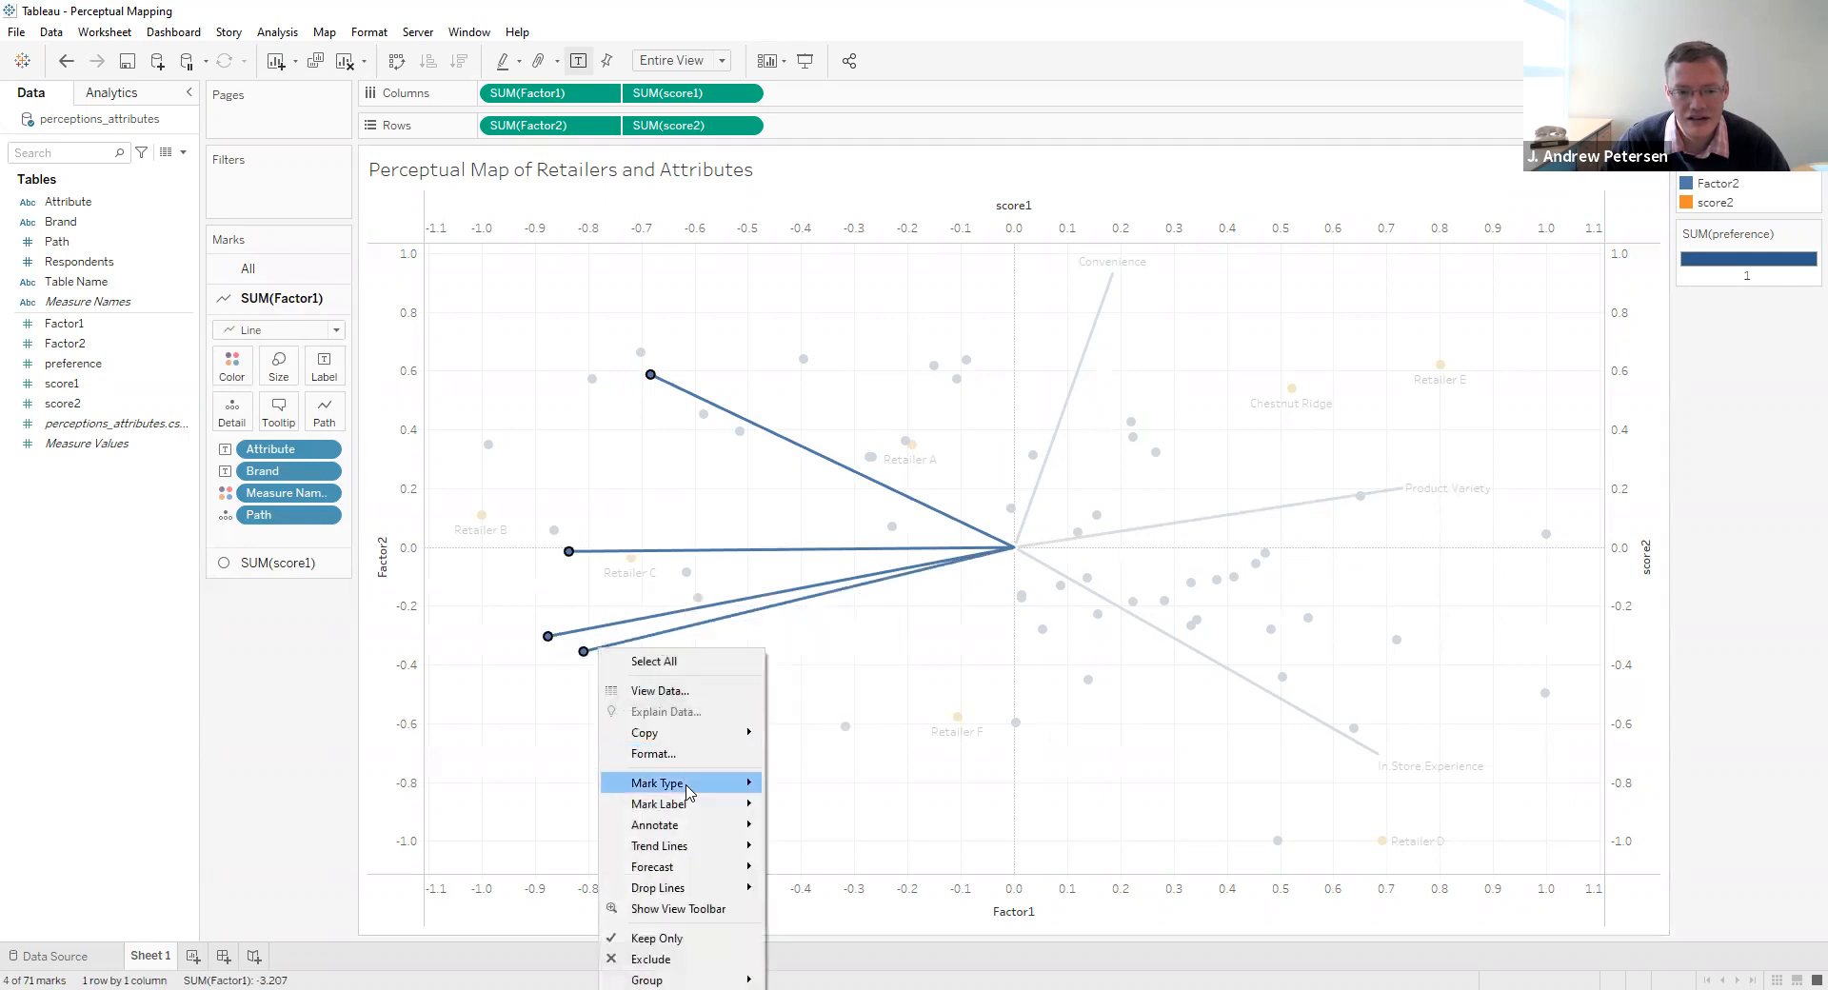
mouse_move(698, 804)
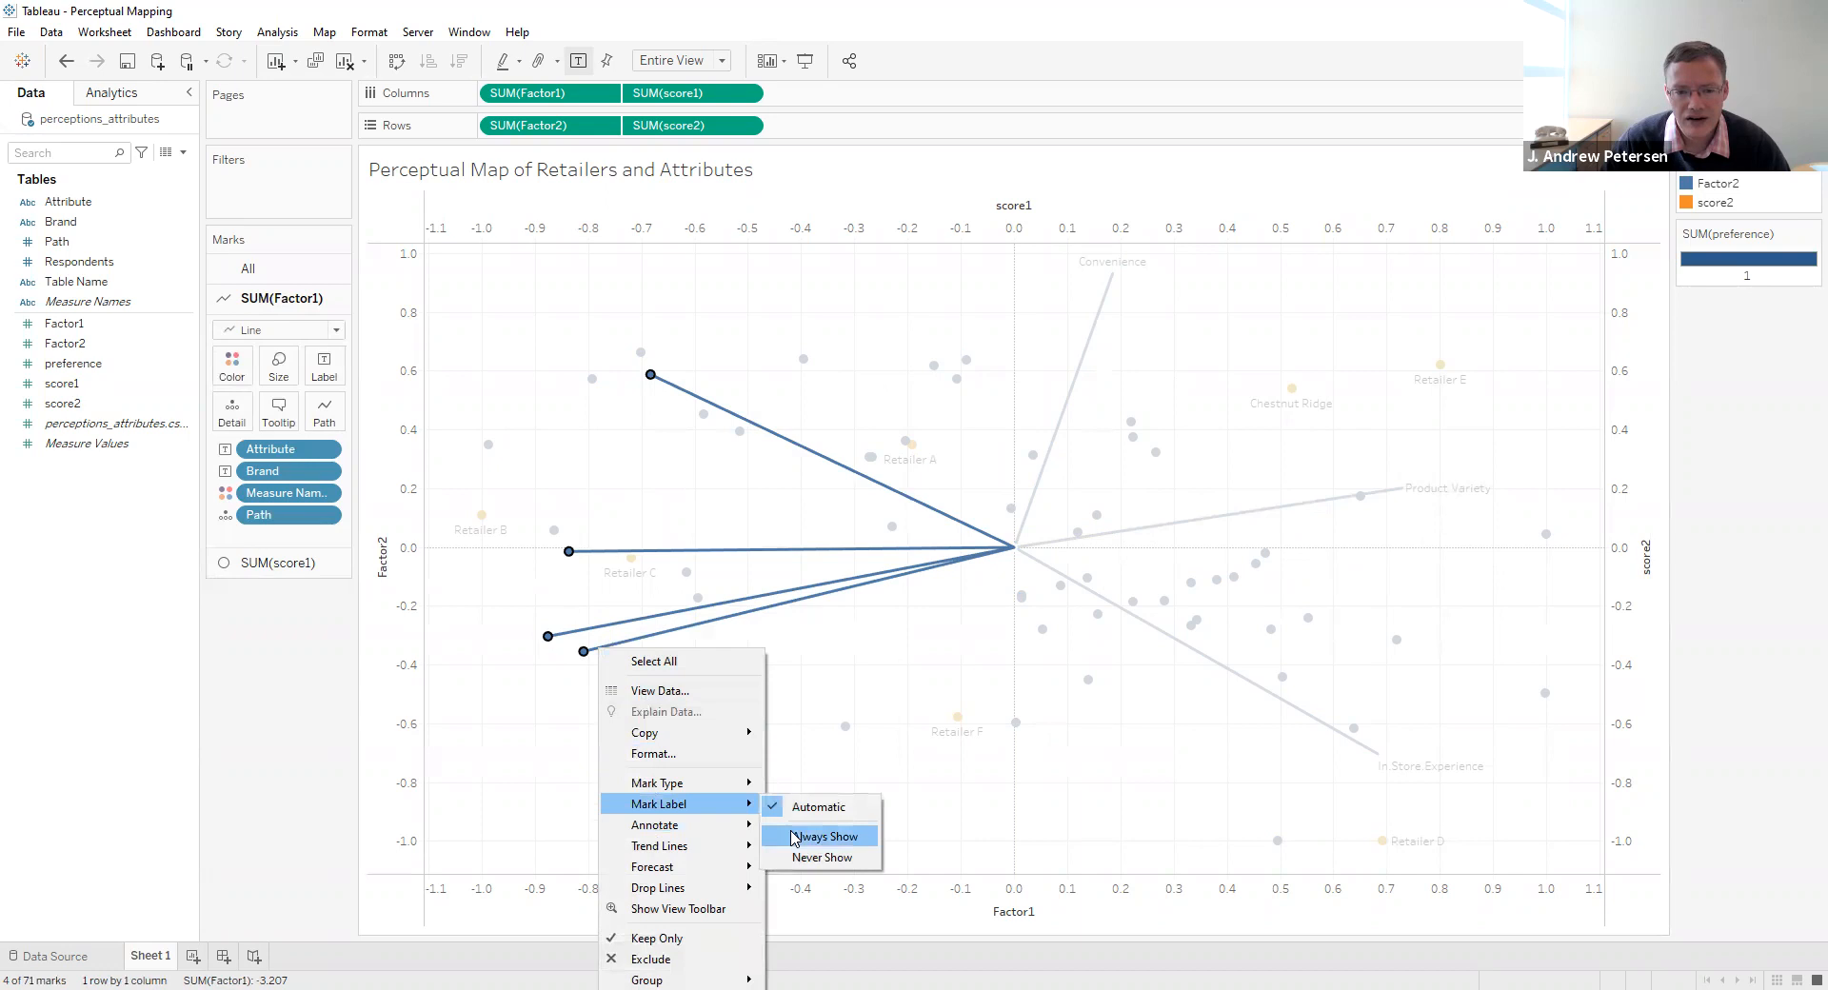
click(793, 837)
click(398, 704)
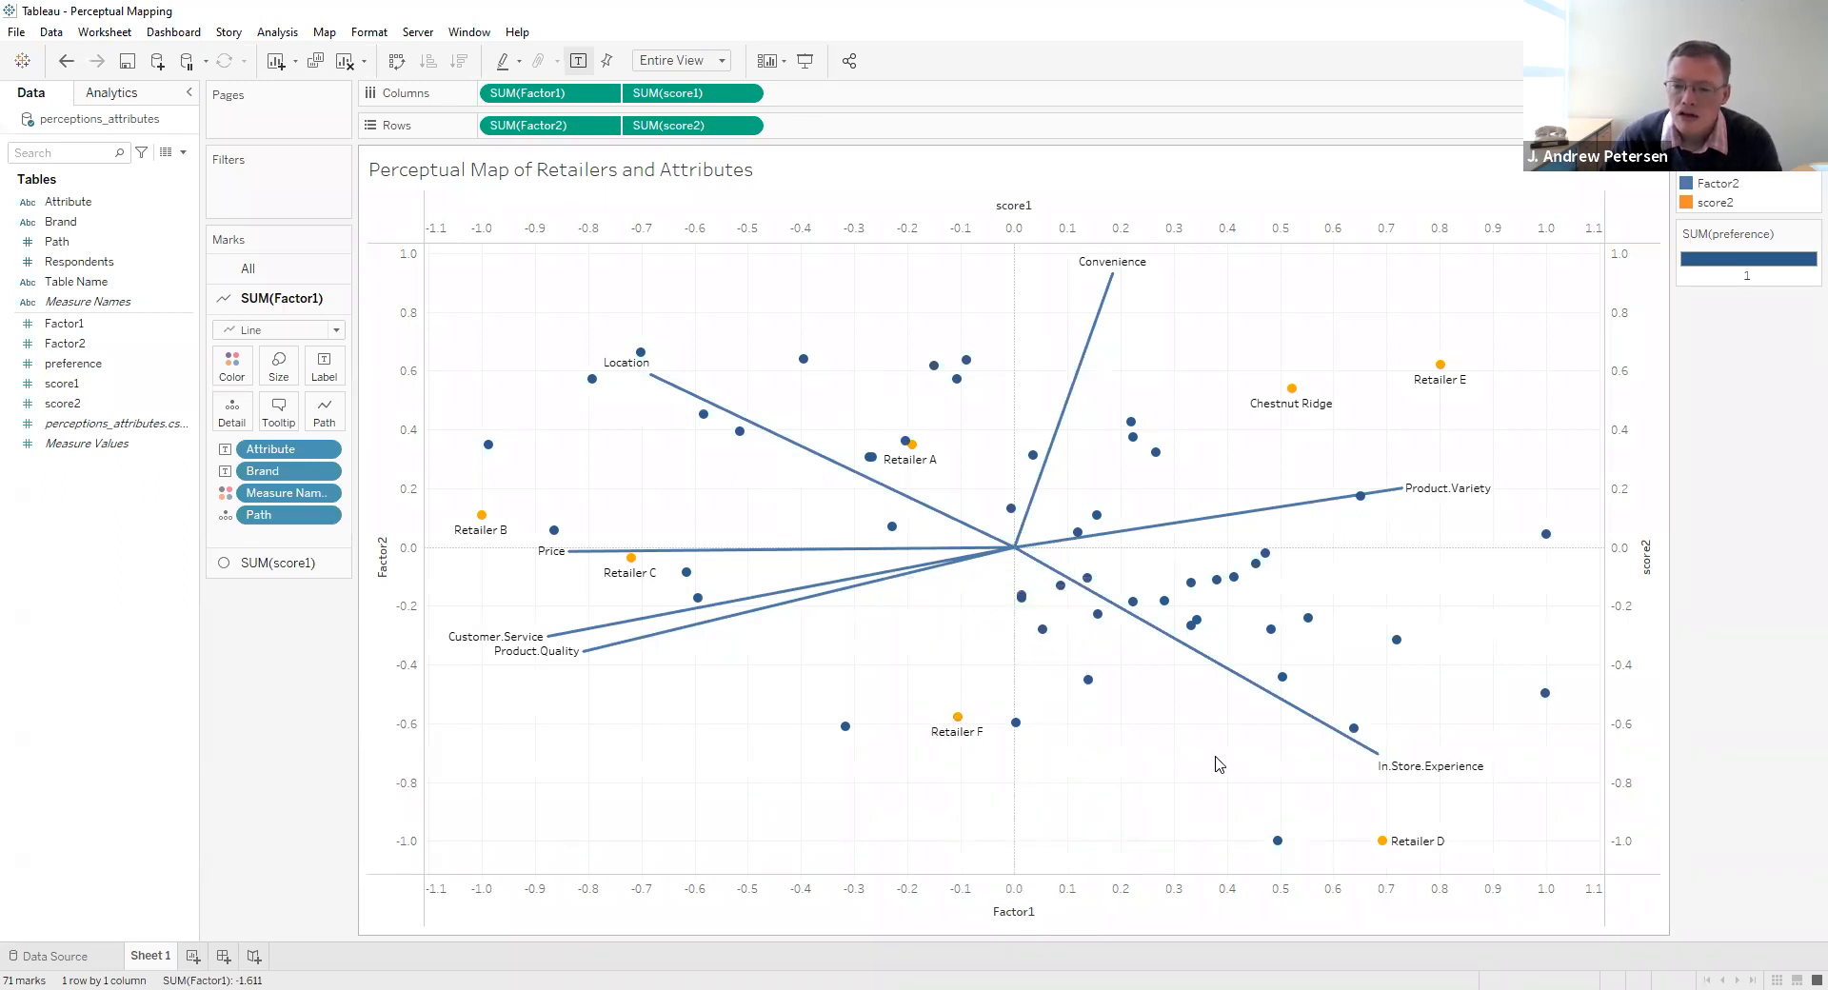
- Change the sheet title to "Joint Perceptual and Preference Map of Retailers and Attributes"
double_click(597, 177)
triple_click(813, 424)
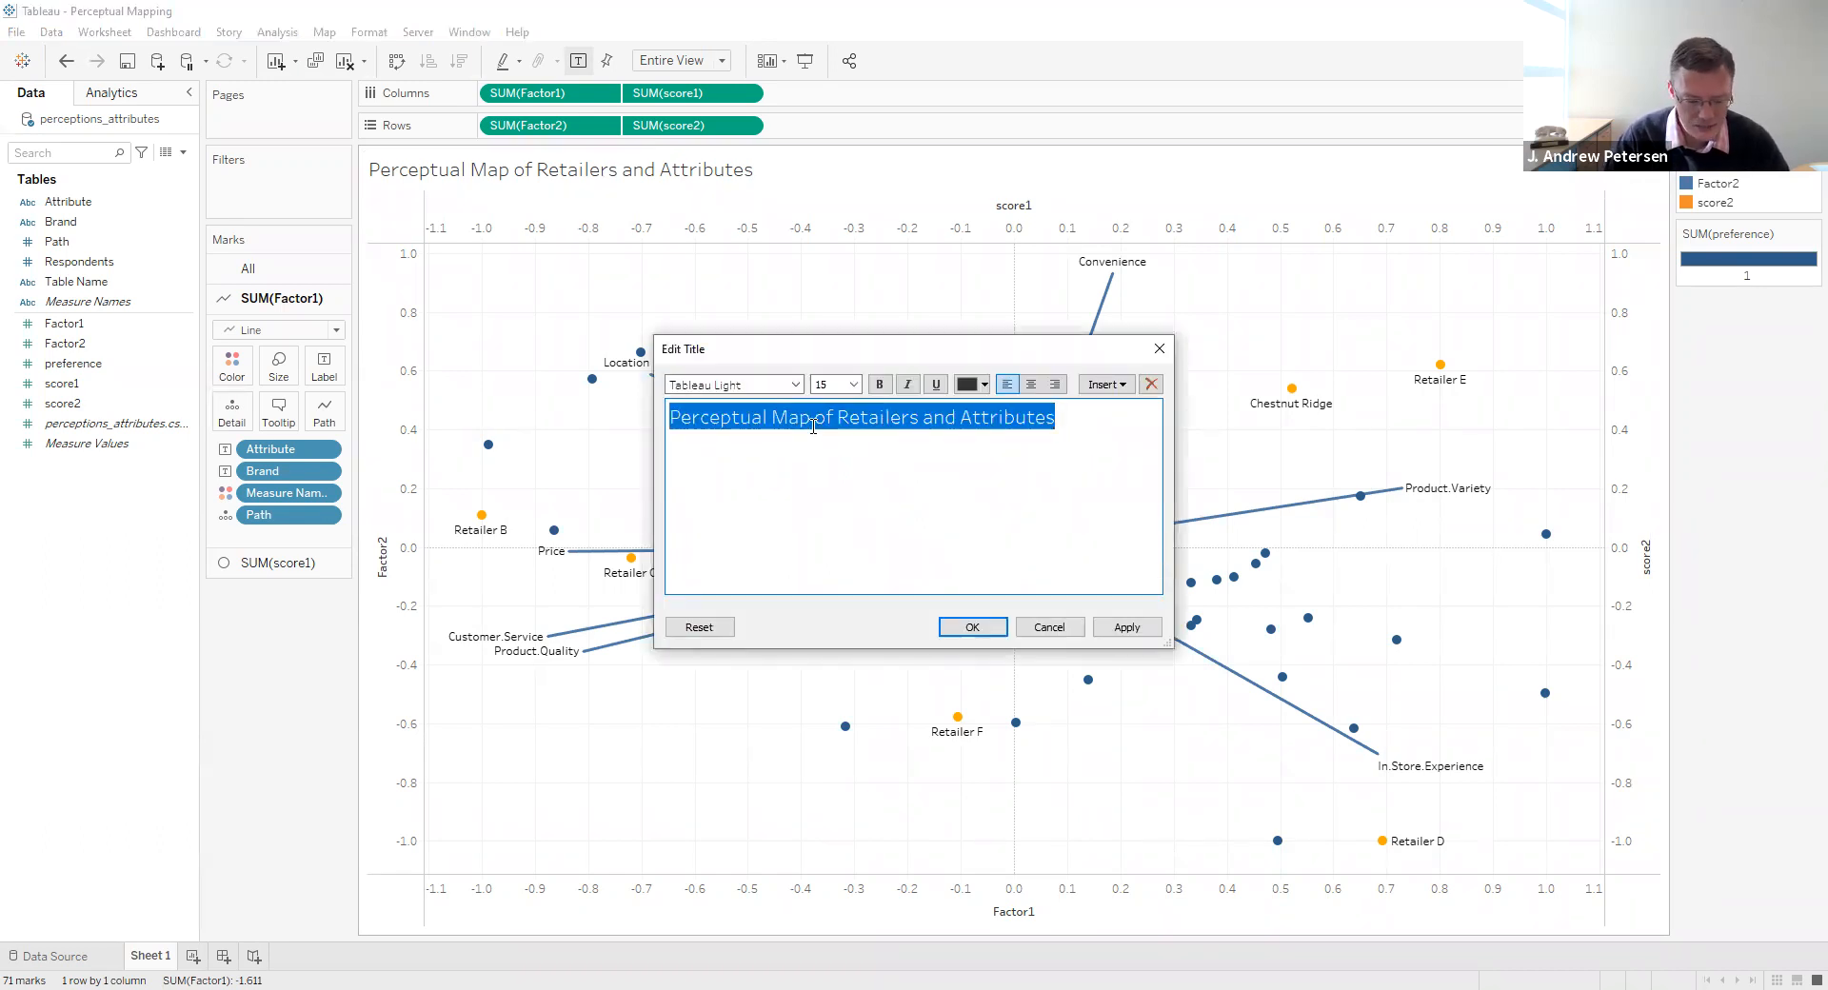
text(Joint Perceptual)
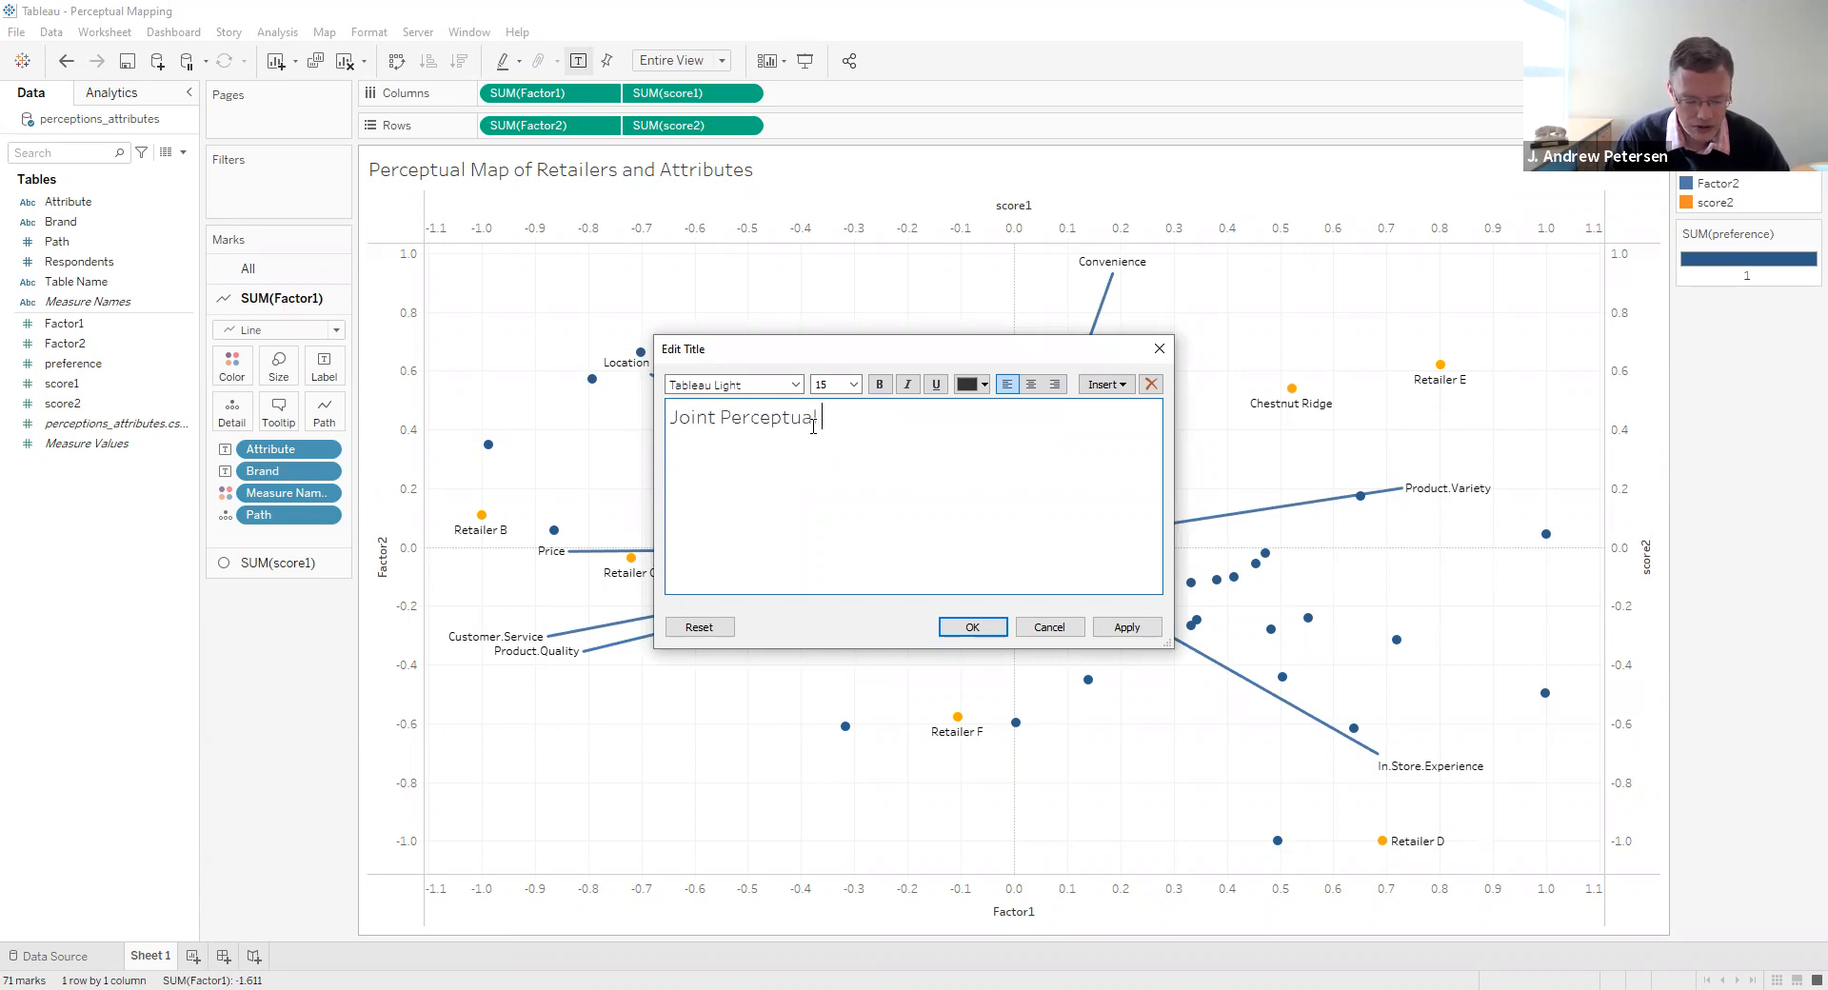
text( and Preference Map)
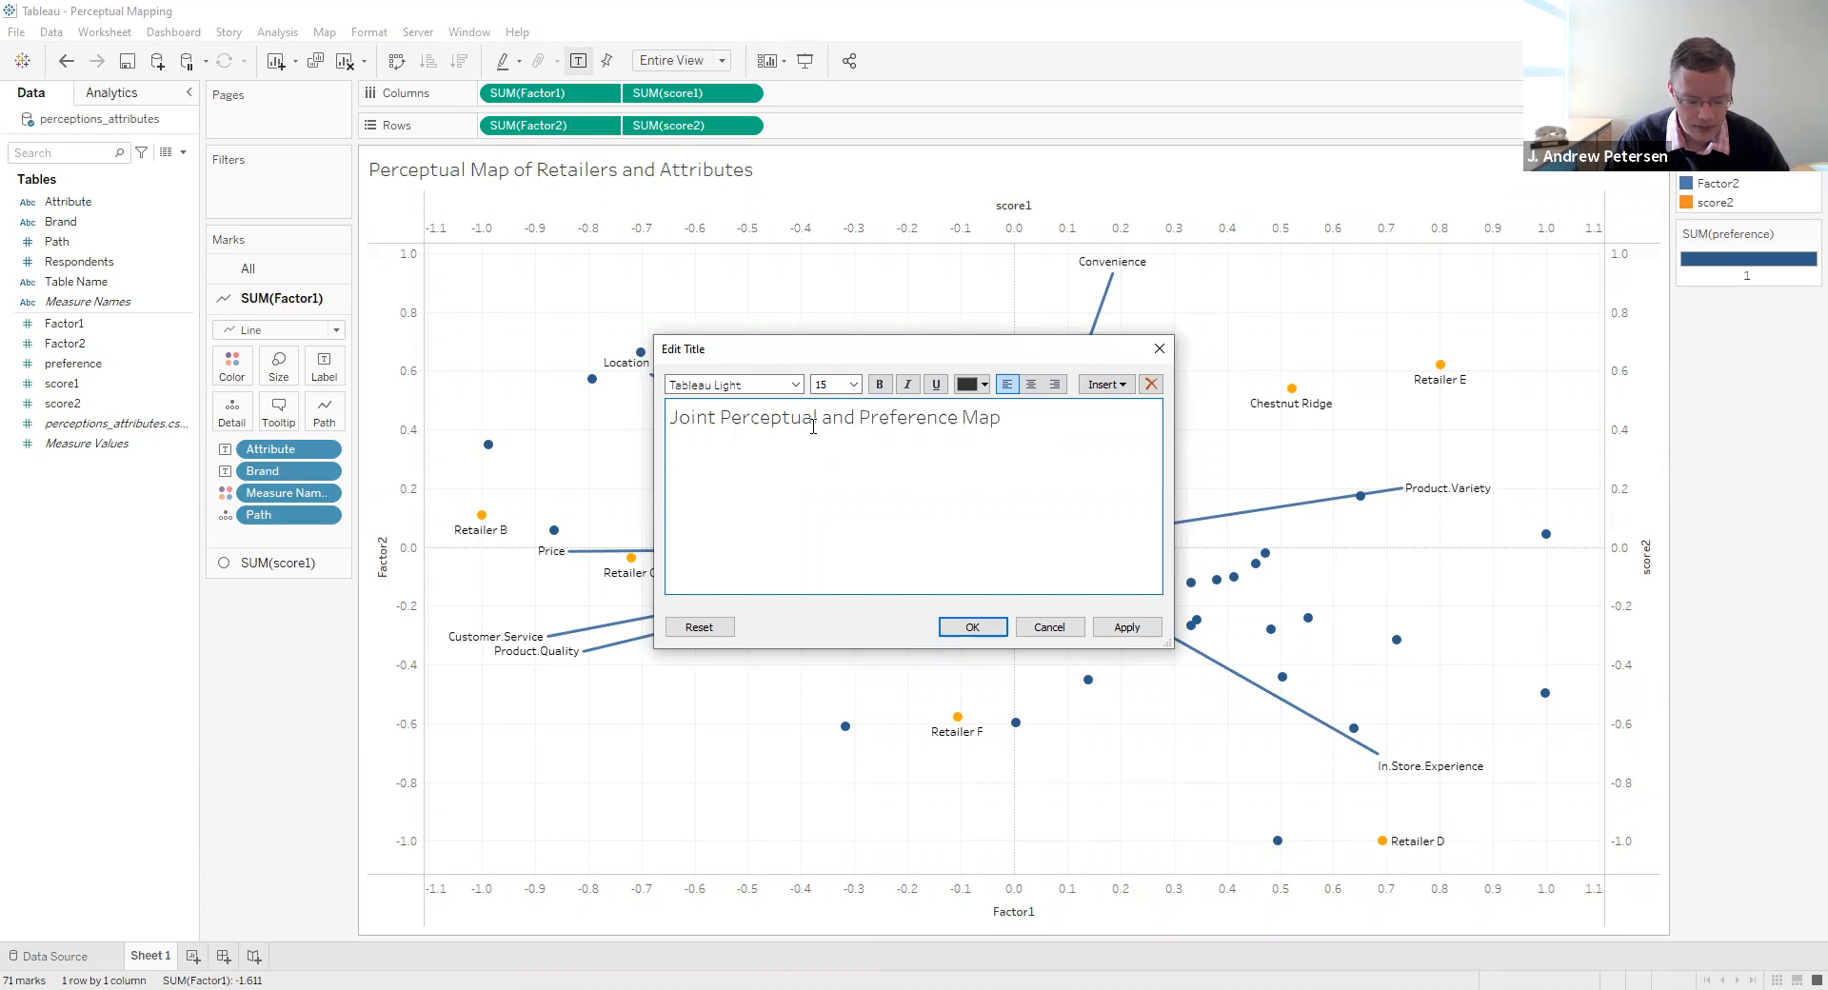
text( of Retailers and Attributes)
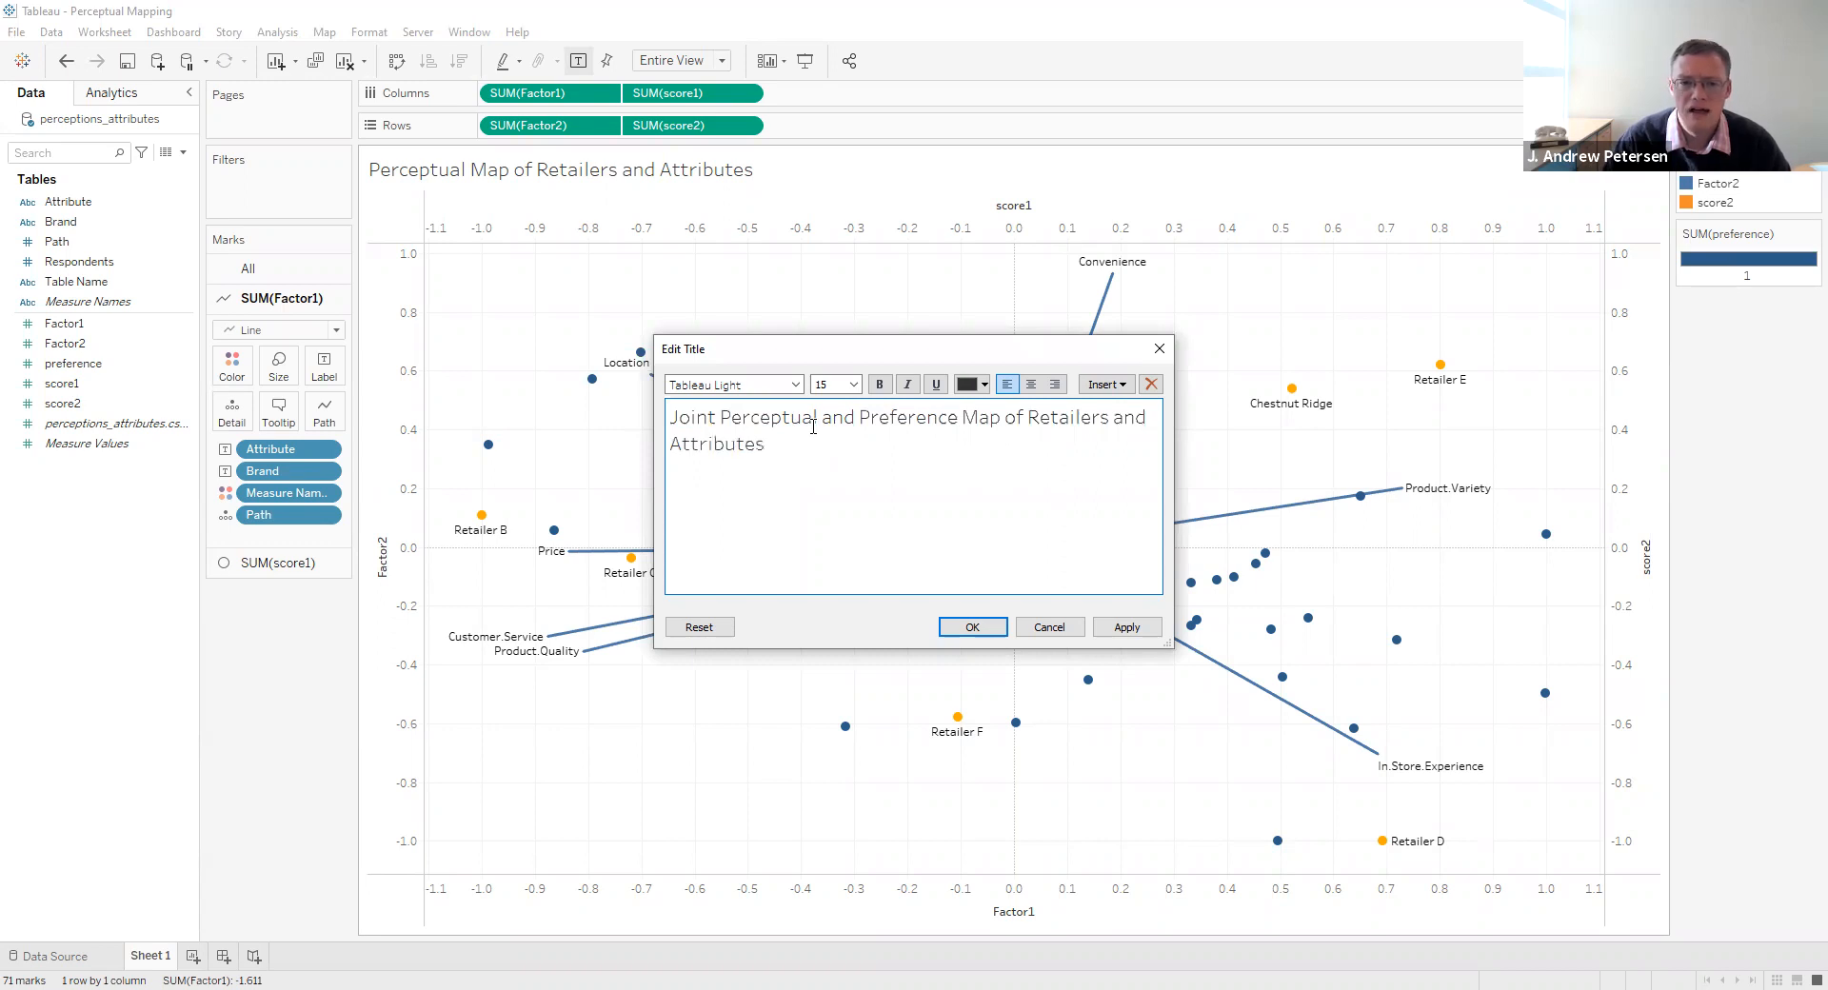
click(973, 627)
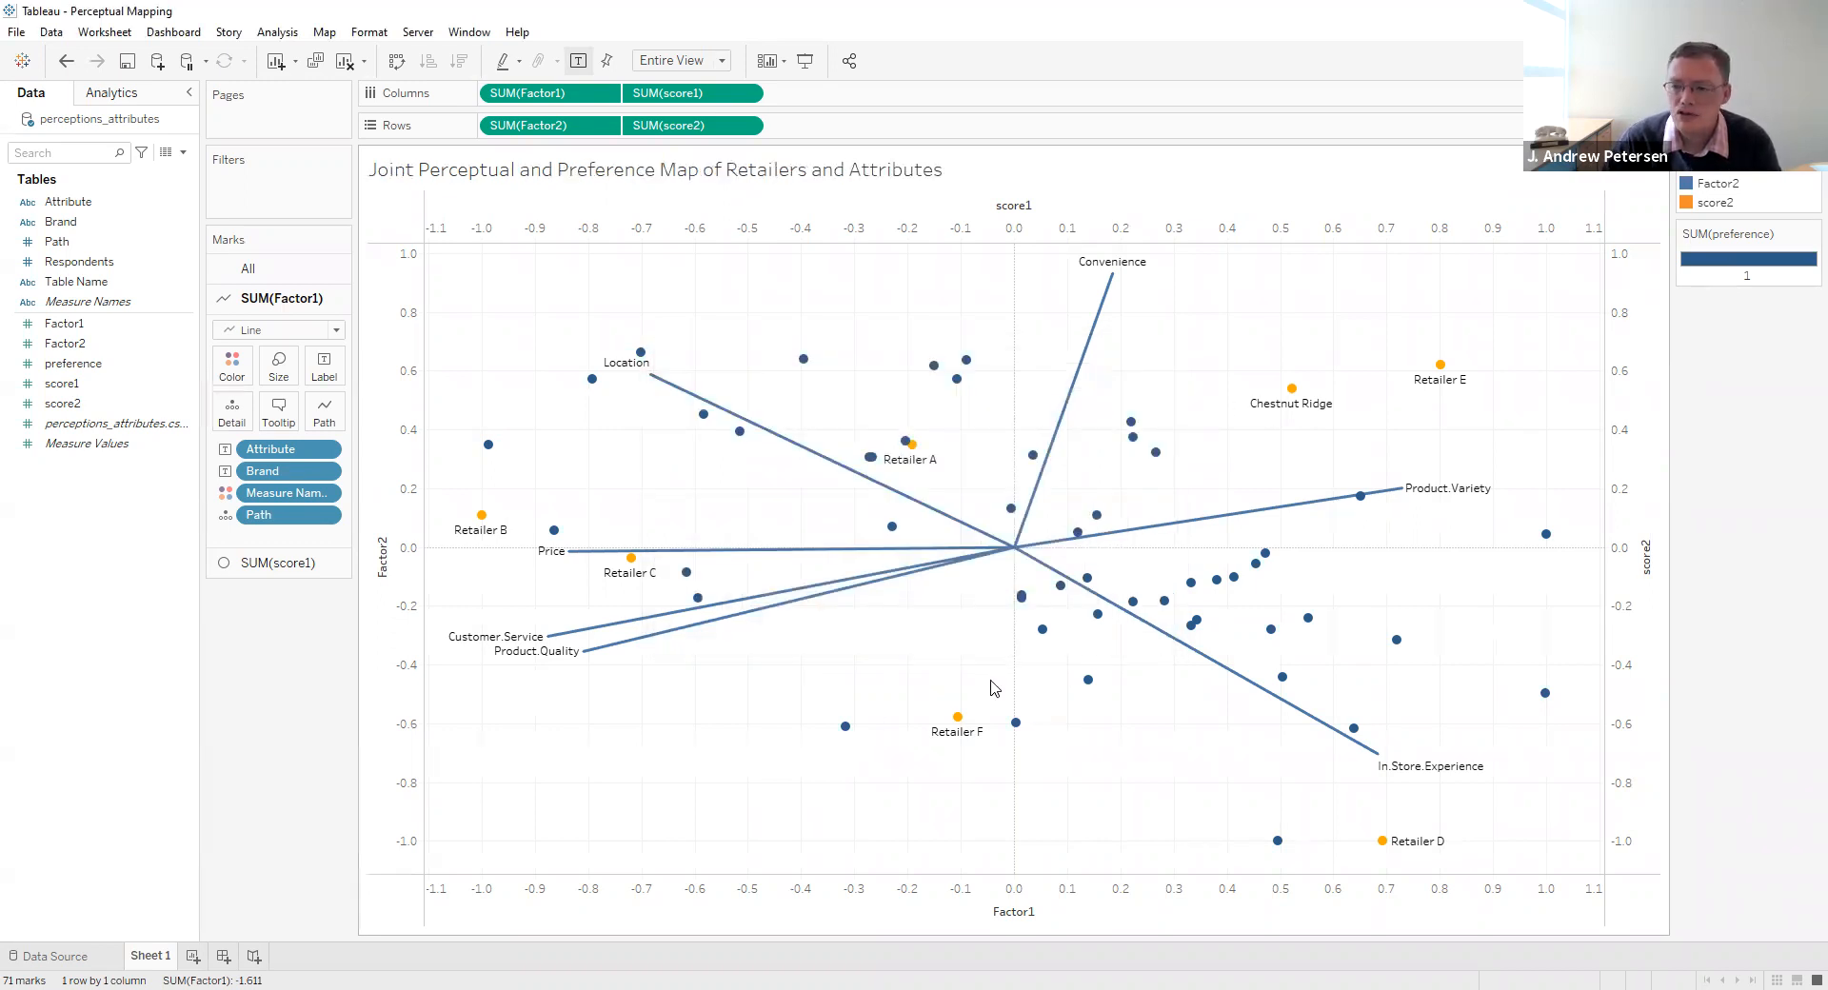
- Save a copy of the workbook as the packaged workbook "Joint Mapping.twbx" in the Chapter 5 folder
click(13, 32)
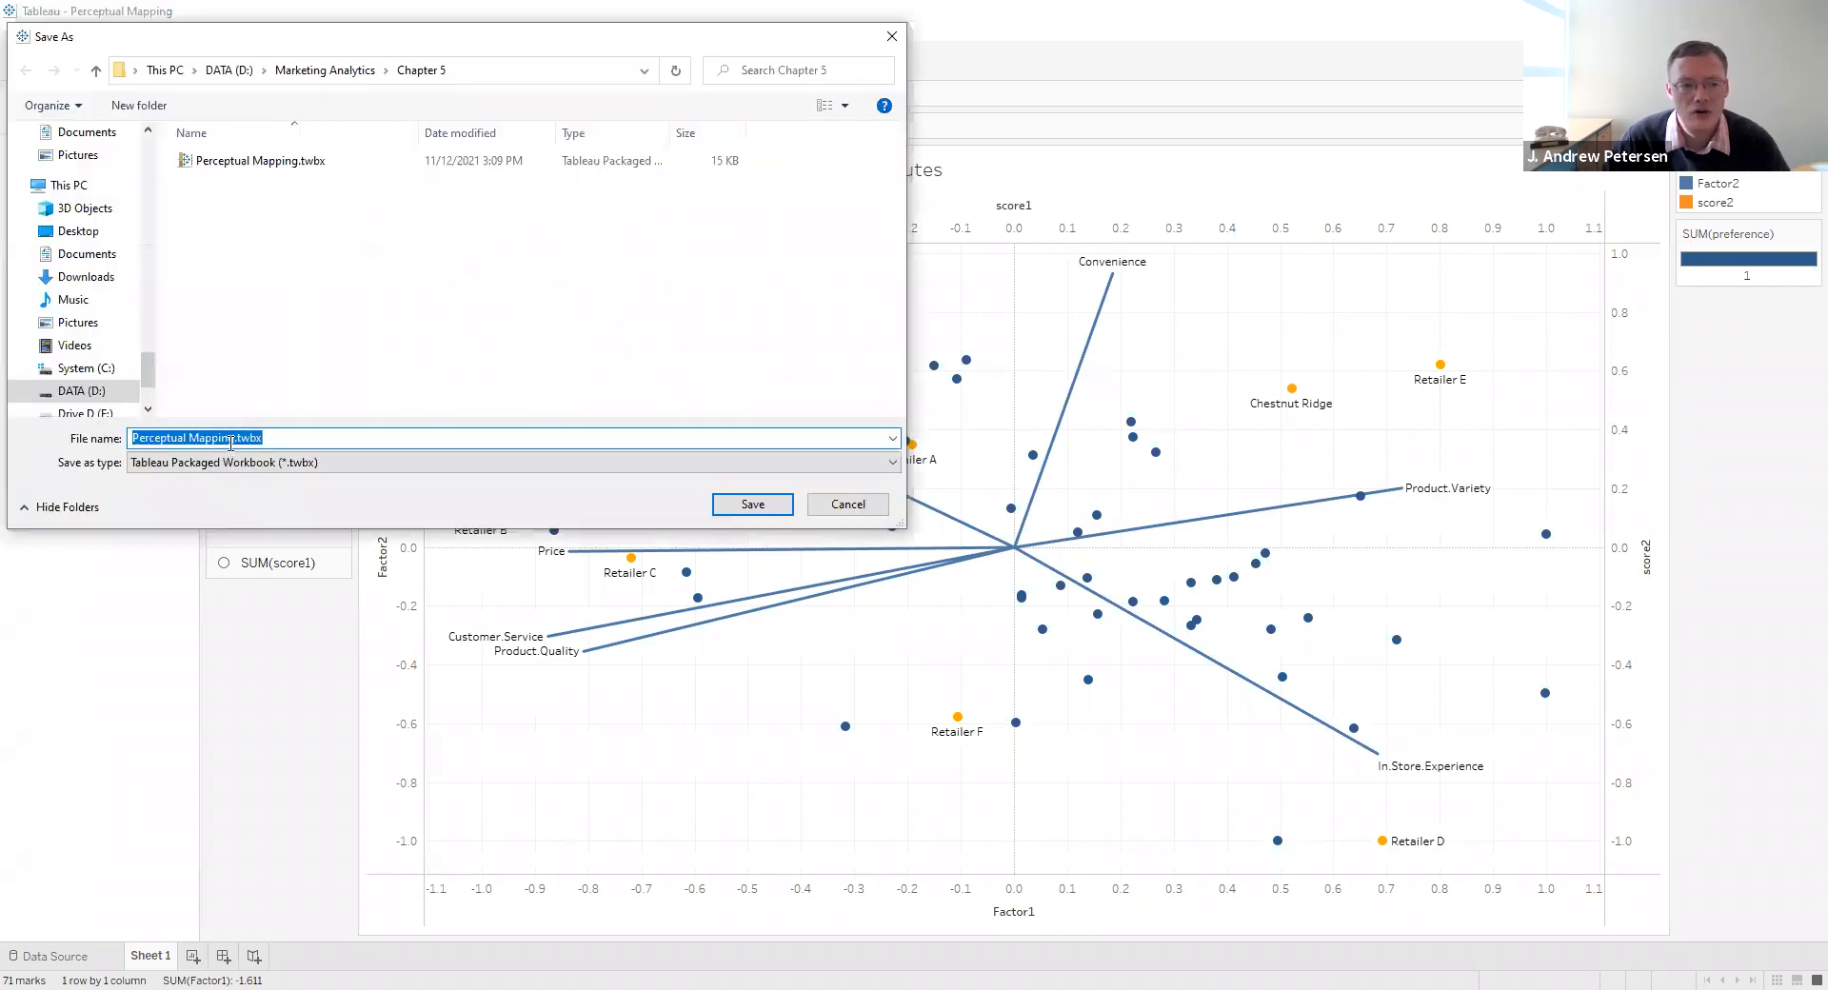
click(194, 439)
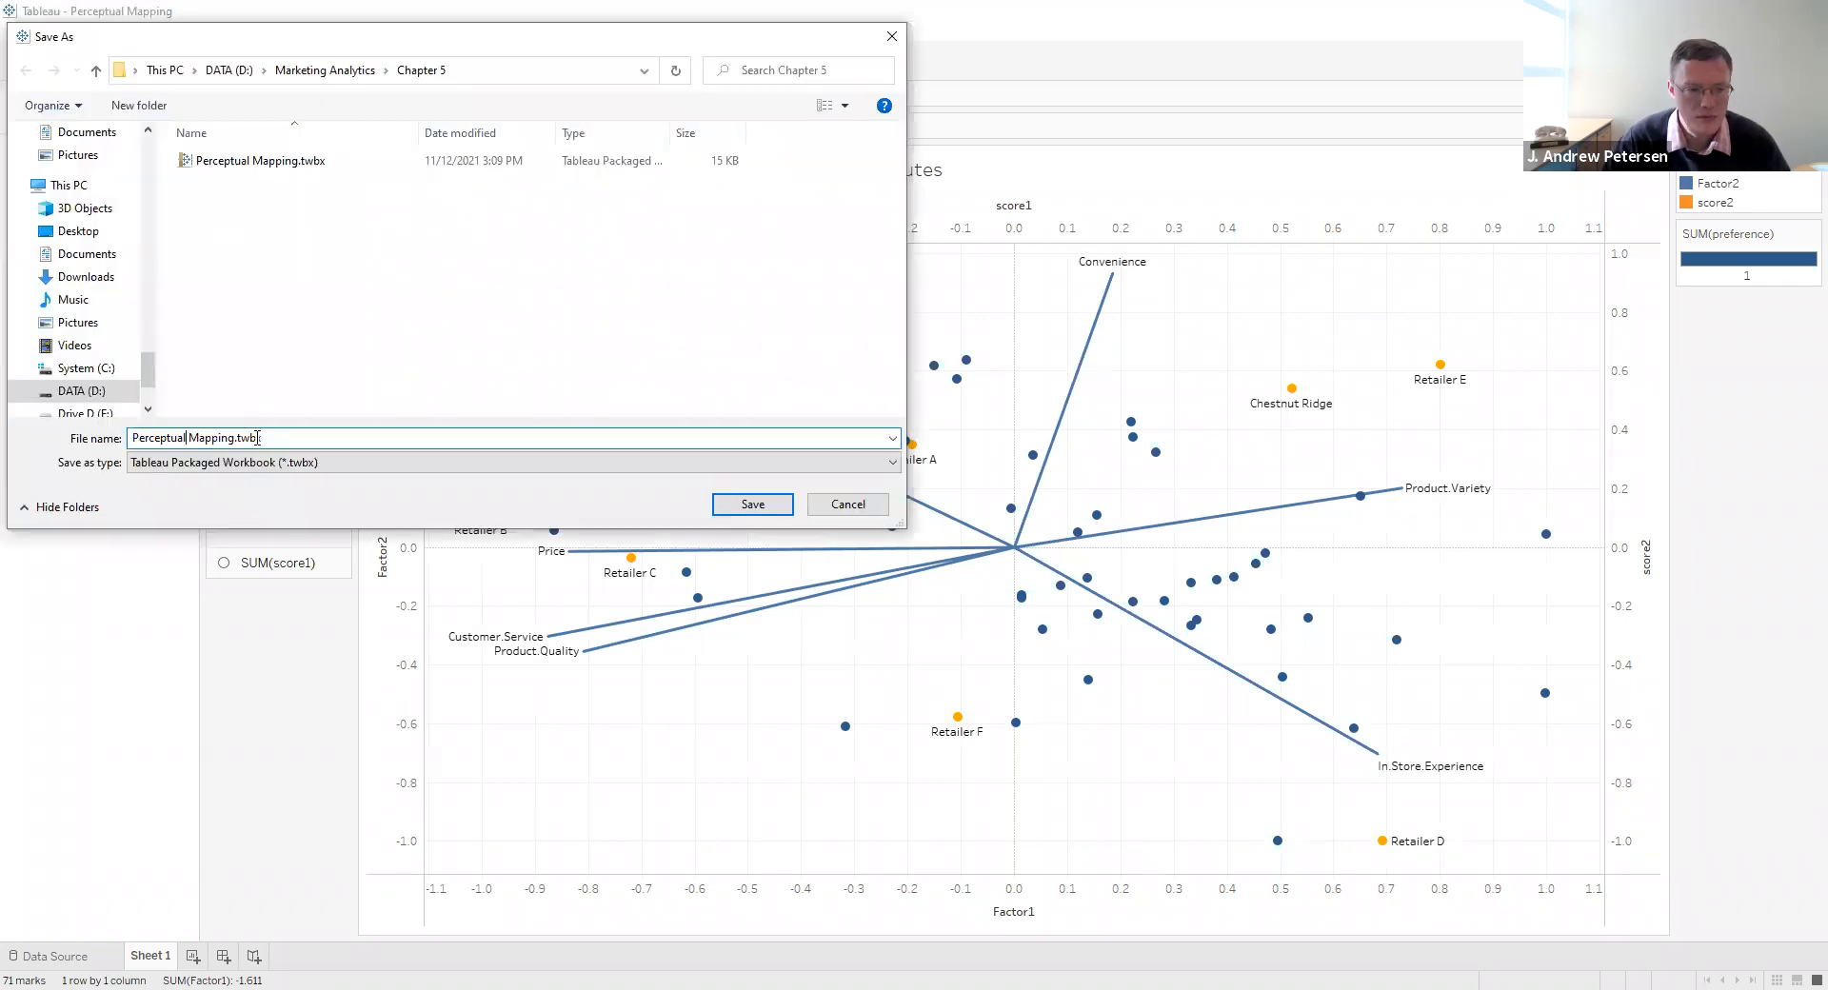
key(shift+Left)
key(shift+Left)
key(shift+Left)
key(shift+Left)
key(shift+Left)
key(shift+Left)
key(shift+Left)
key(shift+Left)
key(shift+Left)
key(shift+Left)
text(Joint)
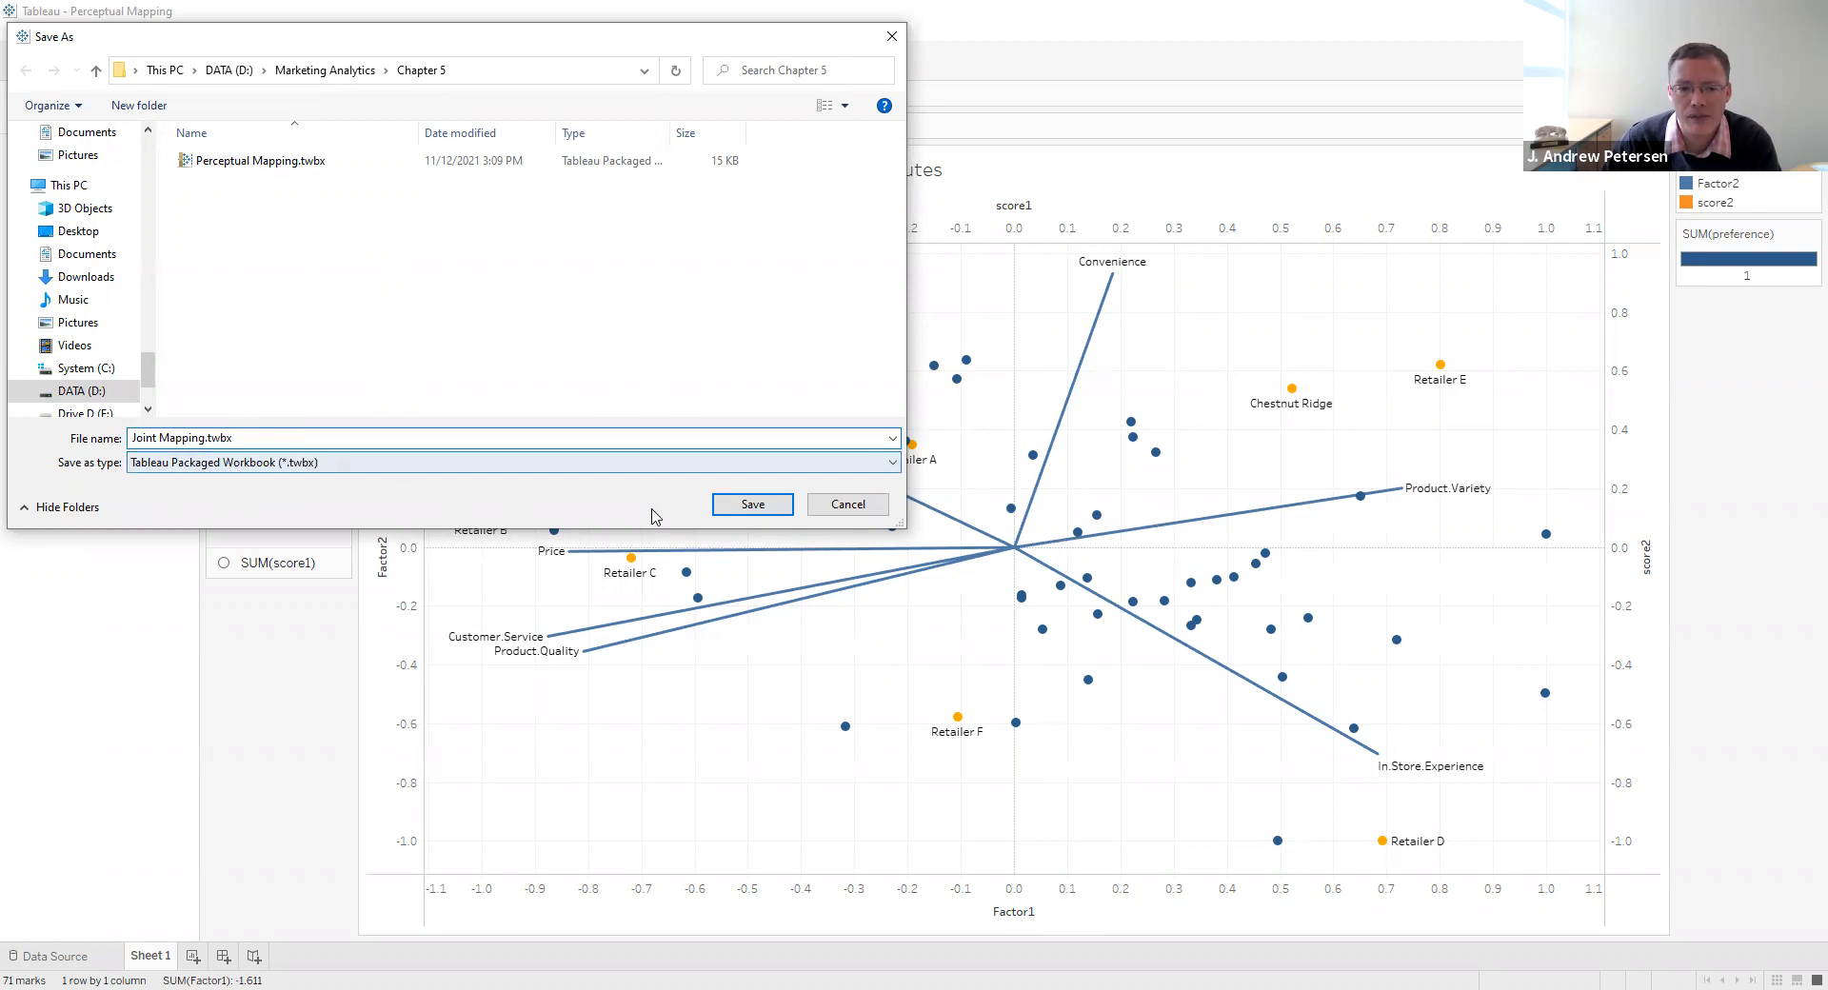
click(735, 510)
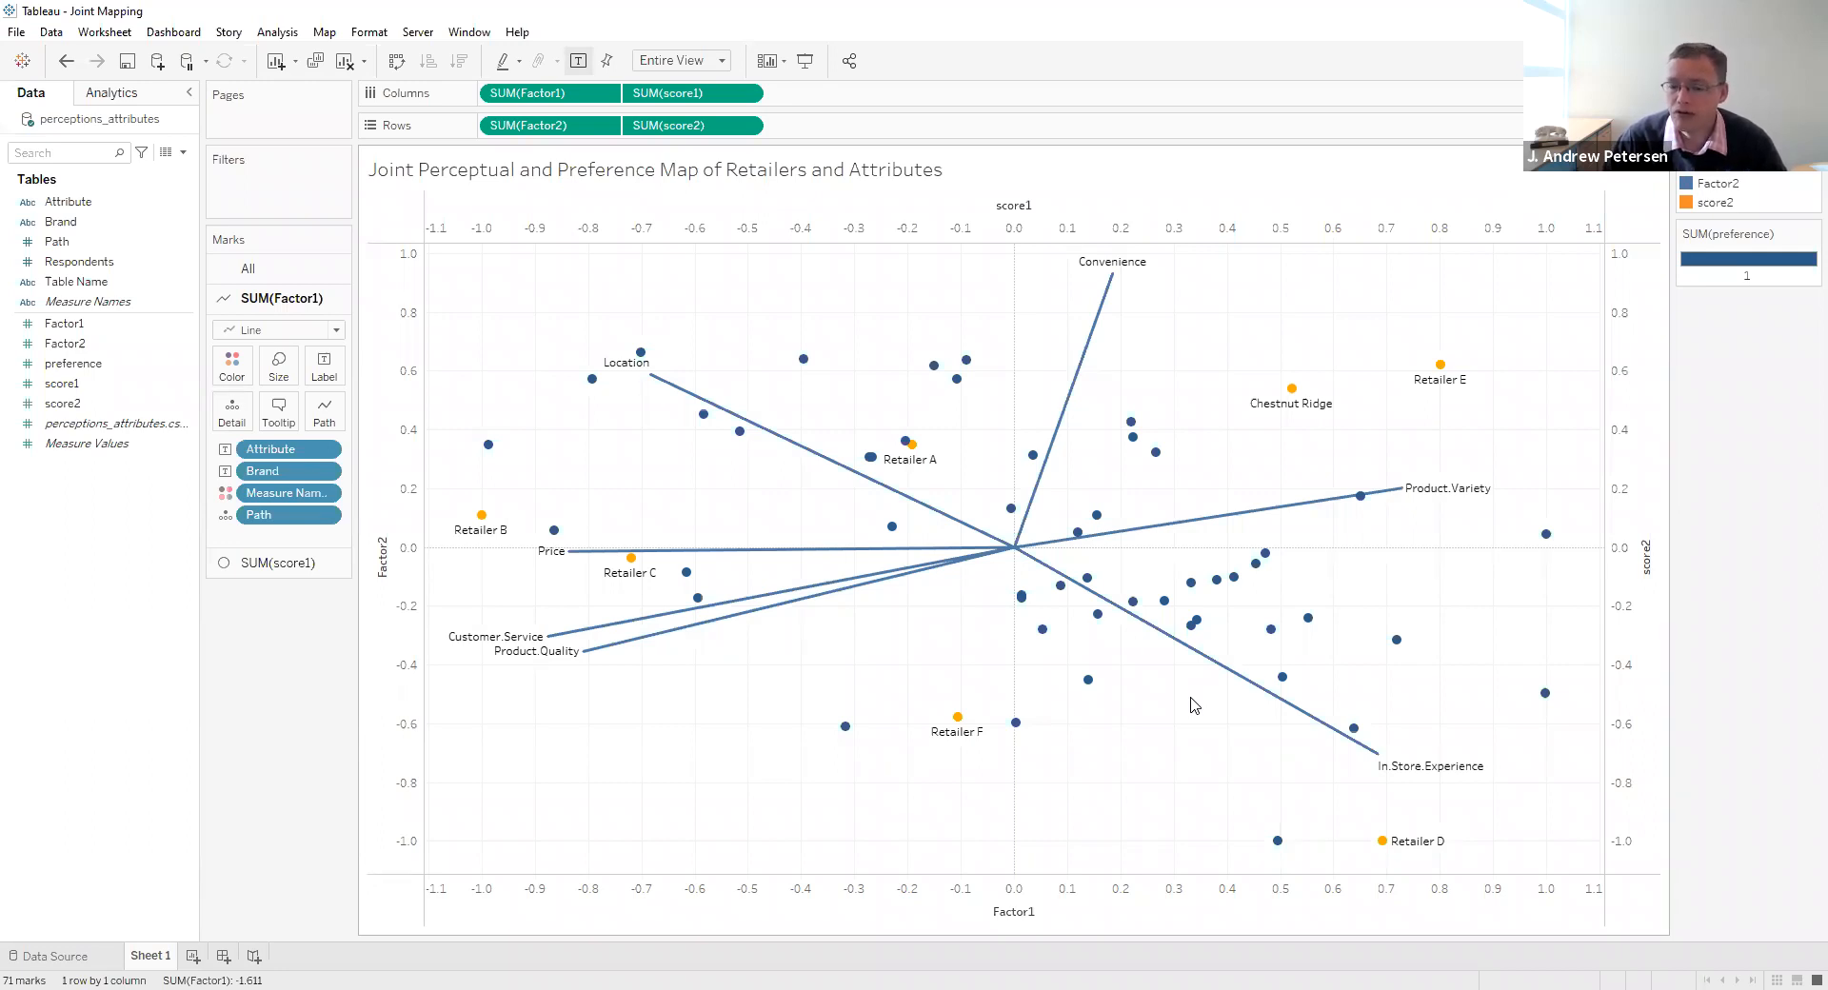
- Examine the respondent points around Chestnut Ridge, Retailer E and the outer end of the In.Store.Experience line
mouse_move(1217, 583)
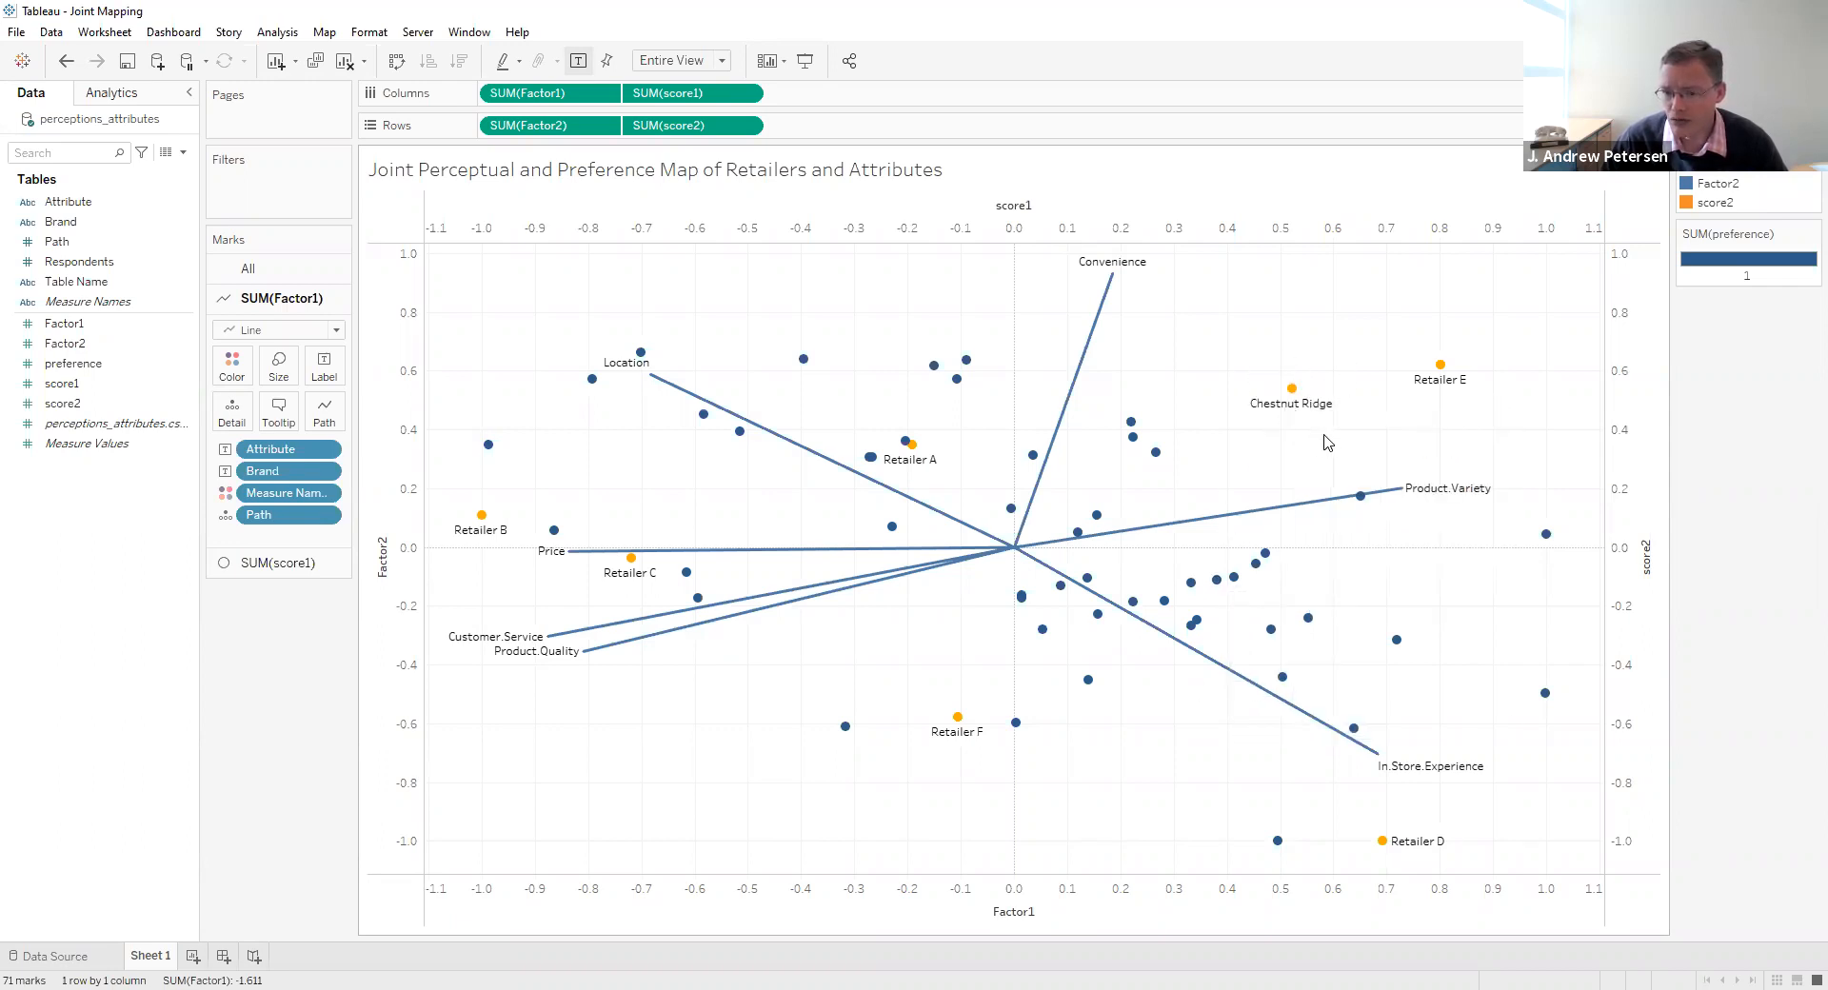
mouse_move(1434, 393)
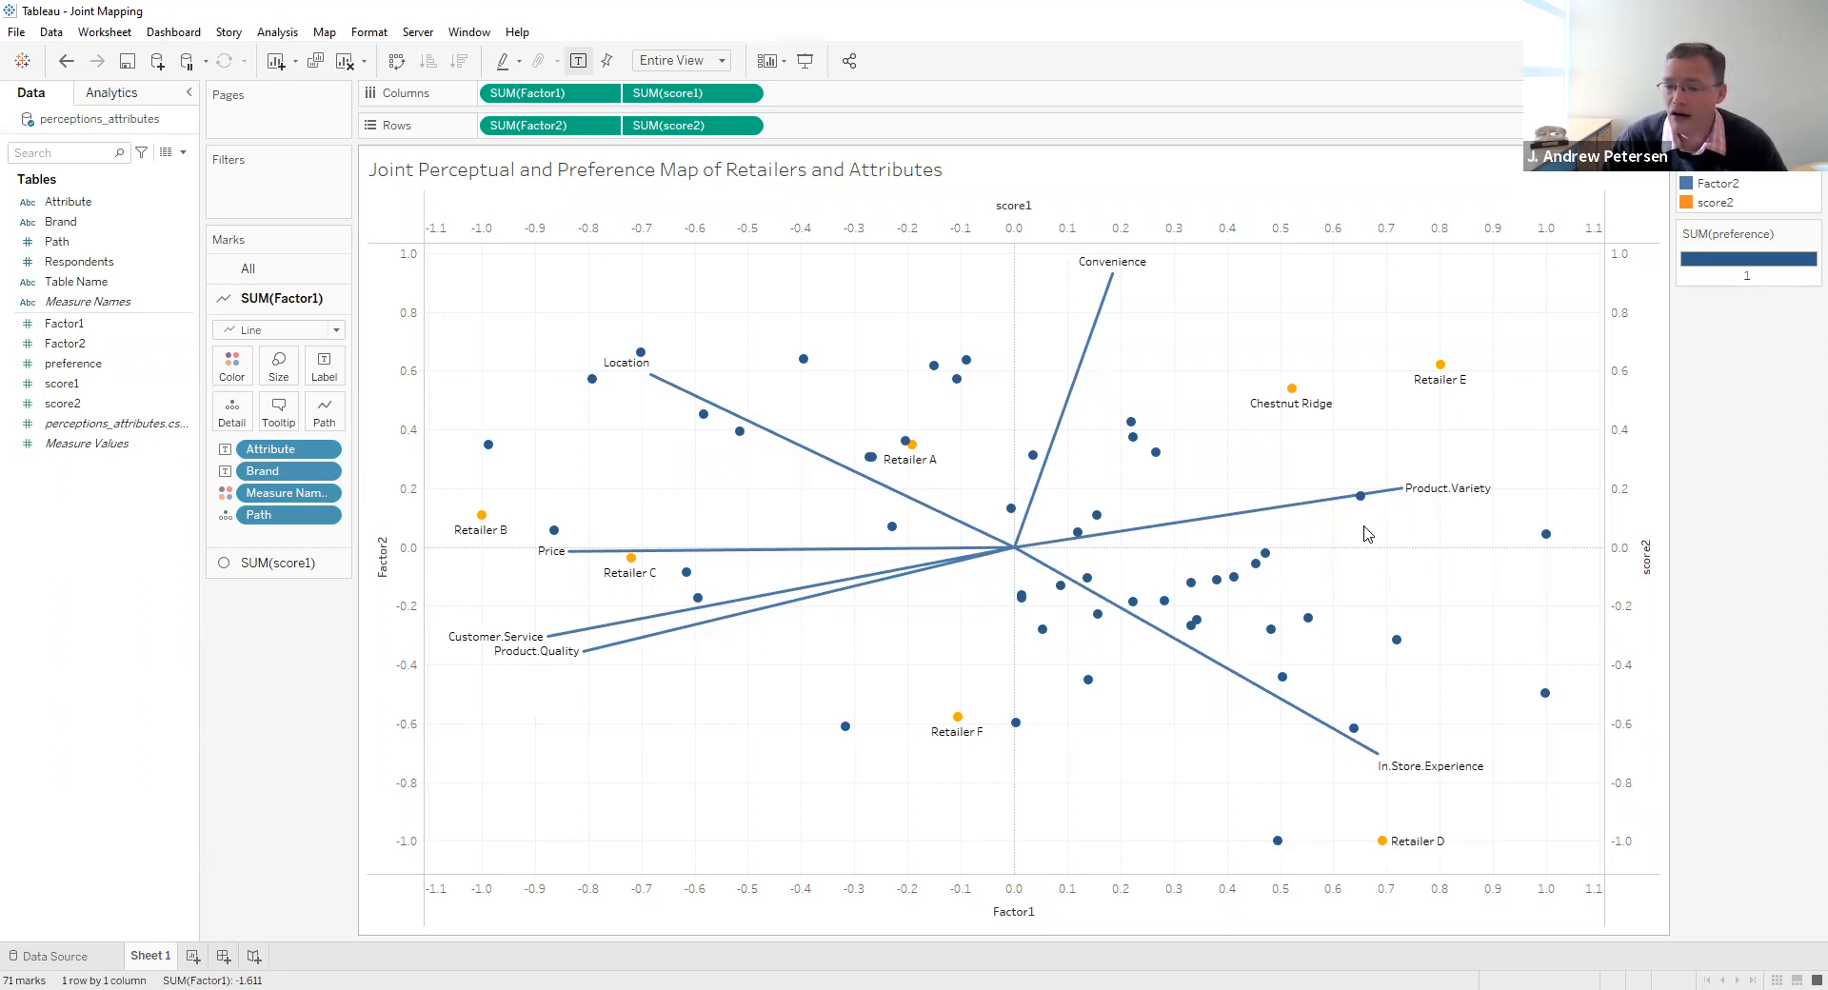
mouse_move(1356, 730)
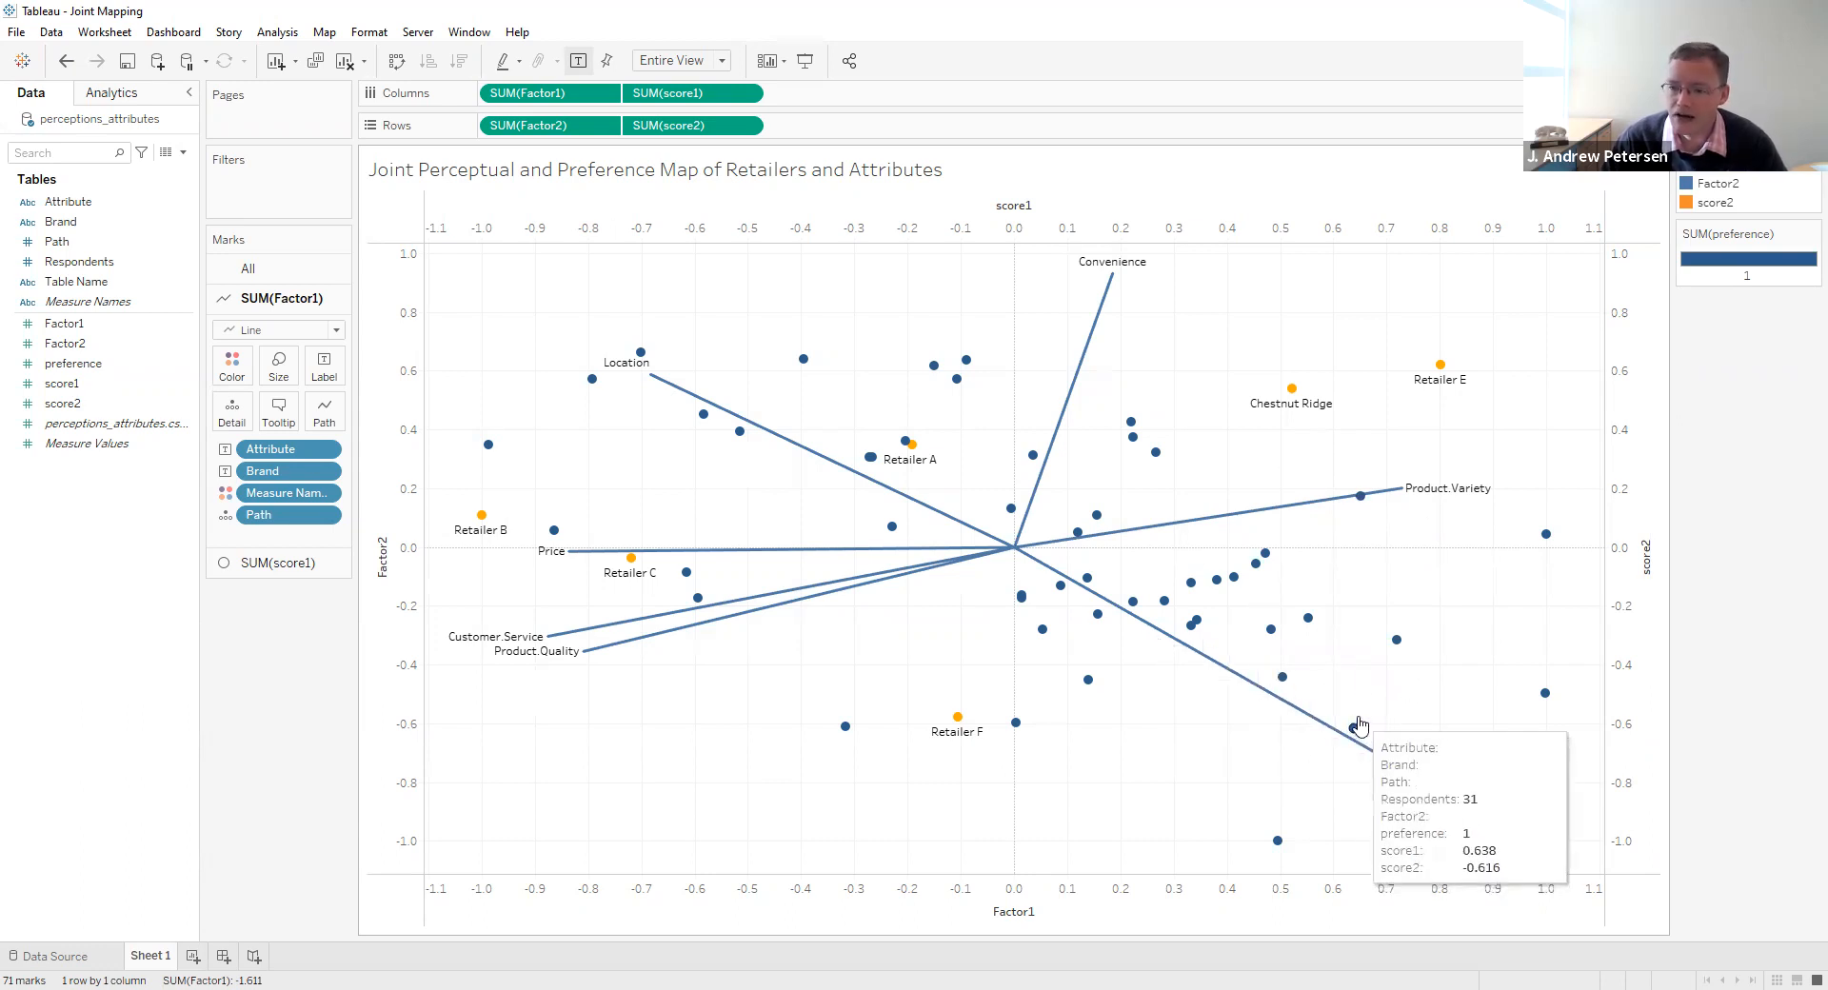